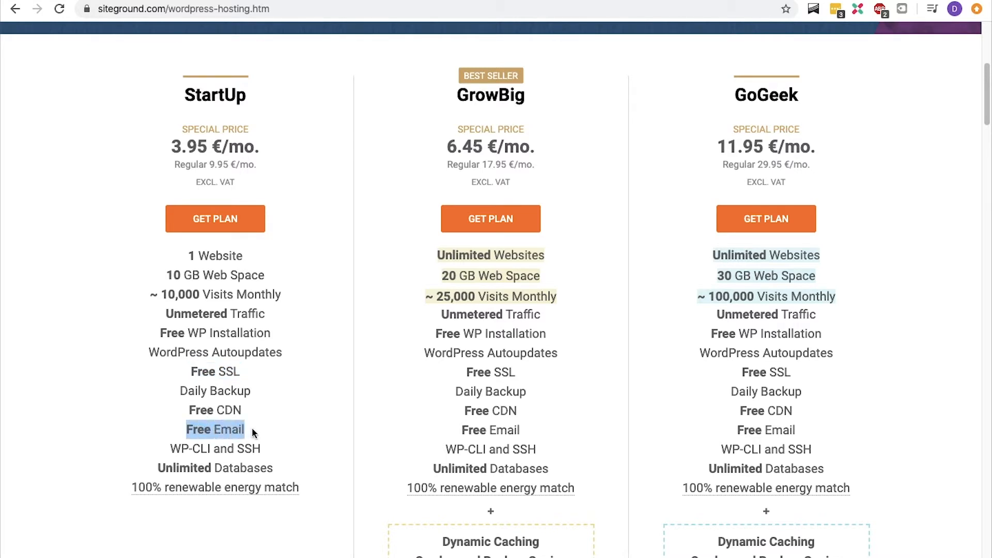
# - Compare the features and prices of the StartUp, GrowBig and GoGeek WordPress hosting plans
pyautogui.moveTo(180, 391); pyautogui.dragTo(251, 392)
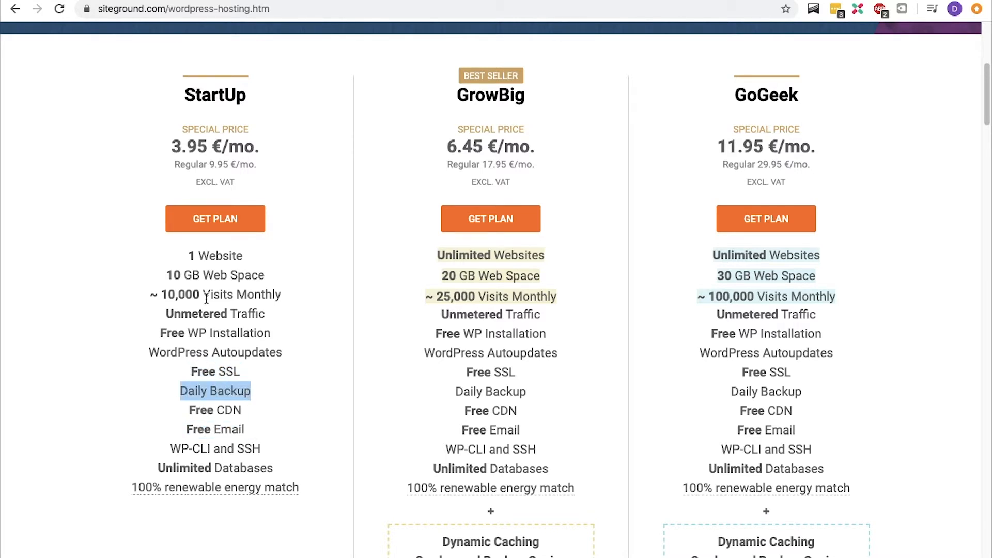
pyautogui.moveTo(166, 275); pyautogui.dragTo(250, 278)
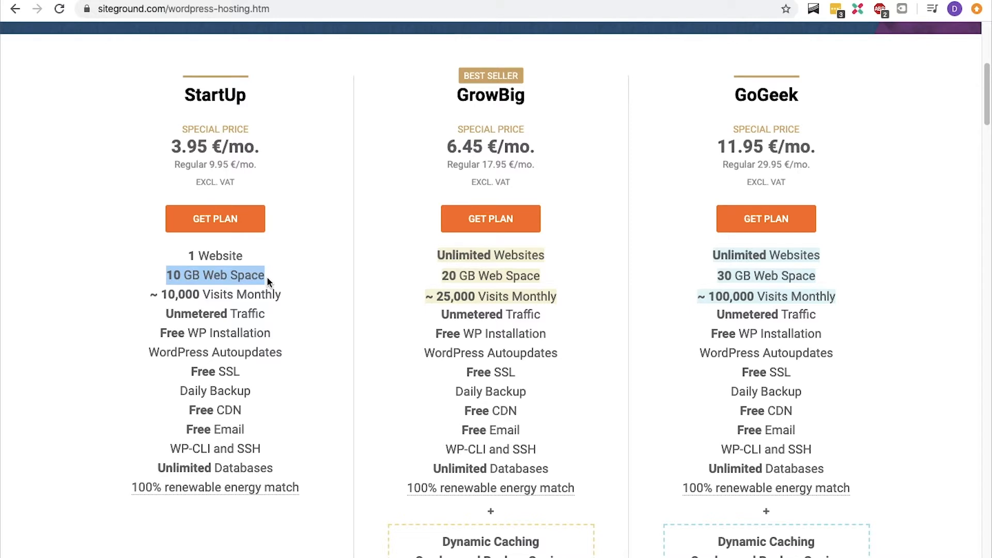
pyautogui.moveTo(454, 104); pyautogui.dragTo(540, 142)
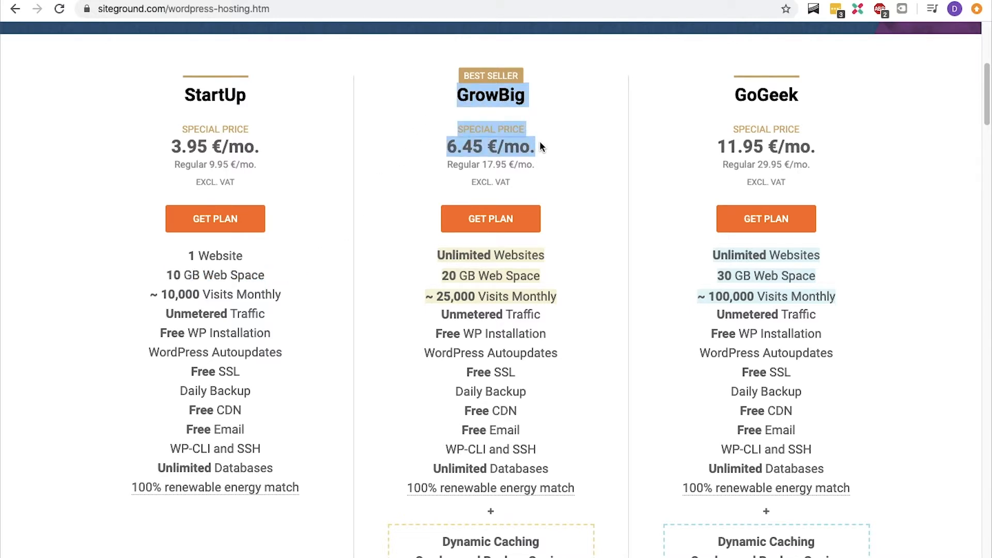
pyautogui.click(540, 142)
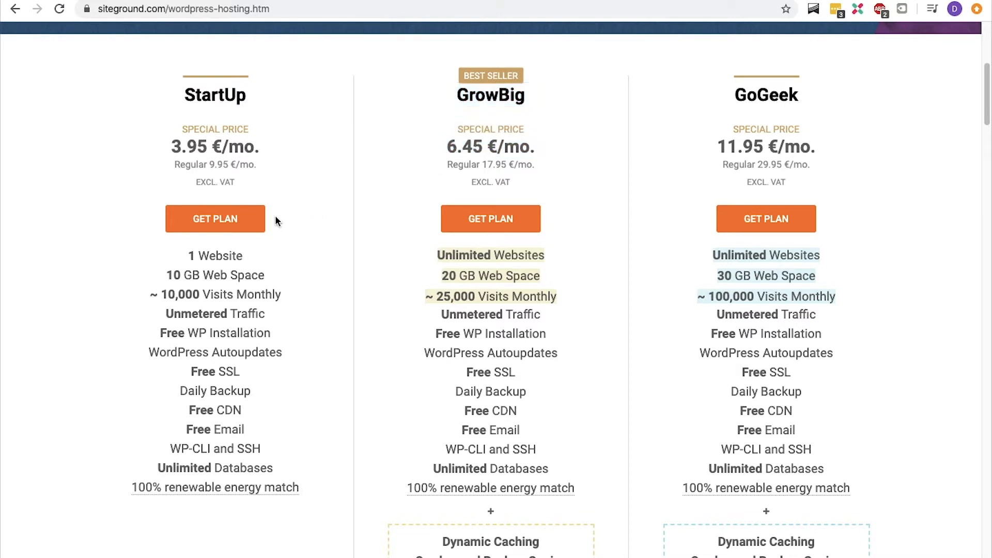
# - Choose the StartUp plan and enter howtocreateatestwebsite as the new domain to register
pyautogui.click(246, 221)
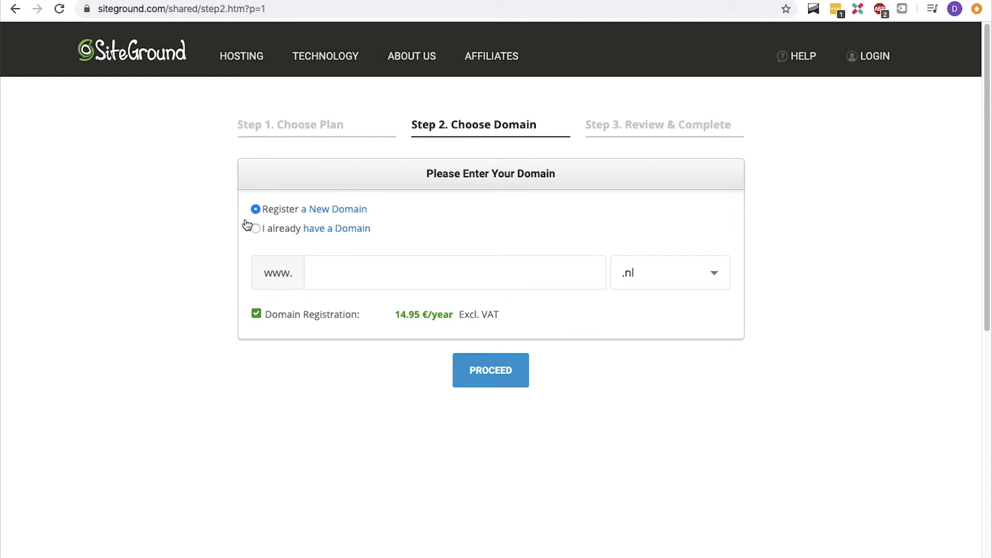
pyautogui.click(313, 269)
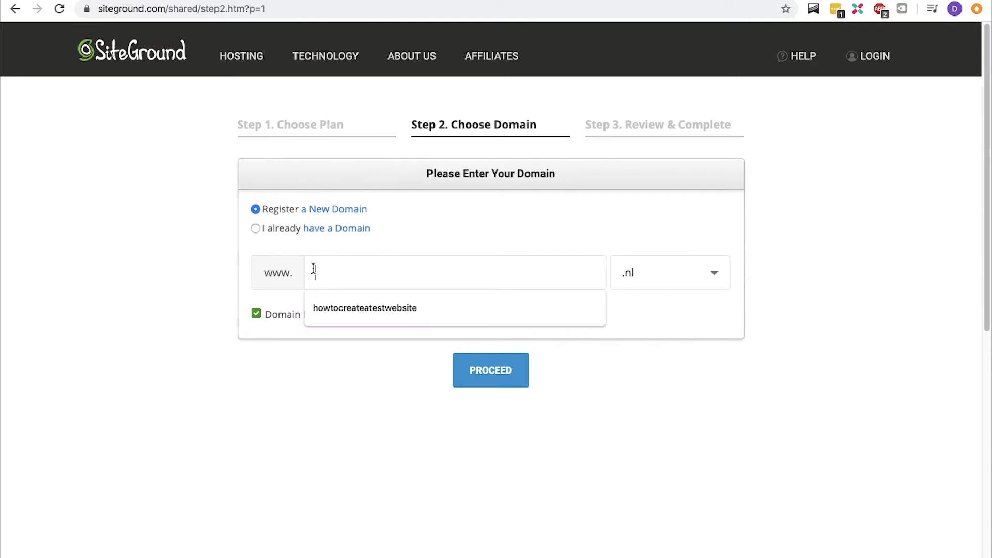
pyautogui.write('howtocreateat')
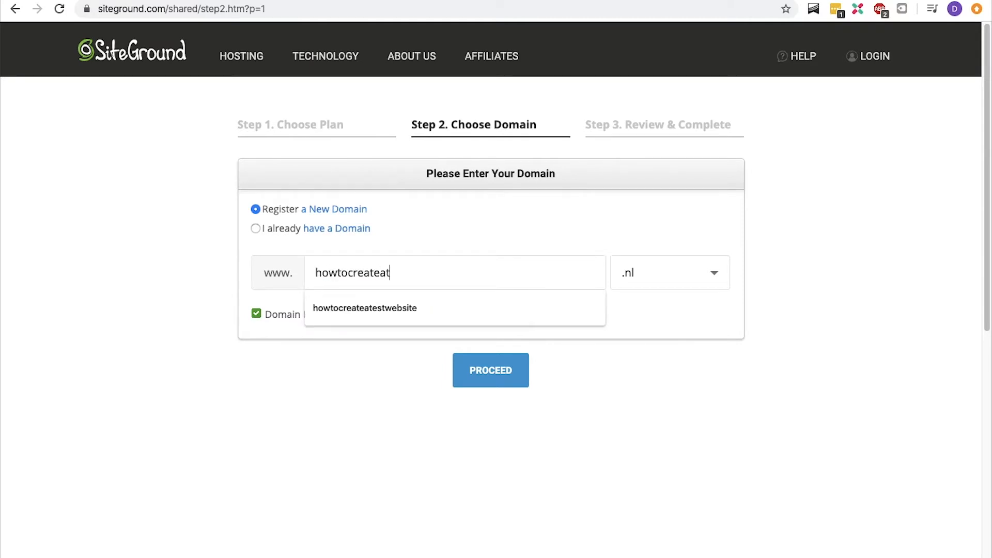
pyautogui.write('estwebsite')
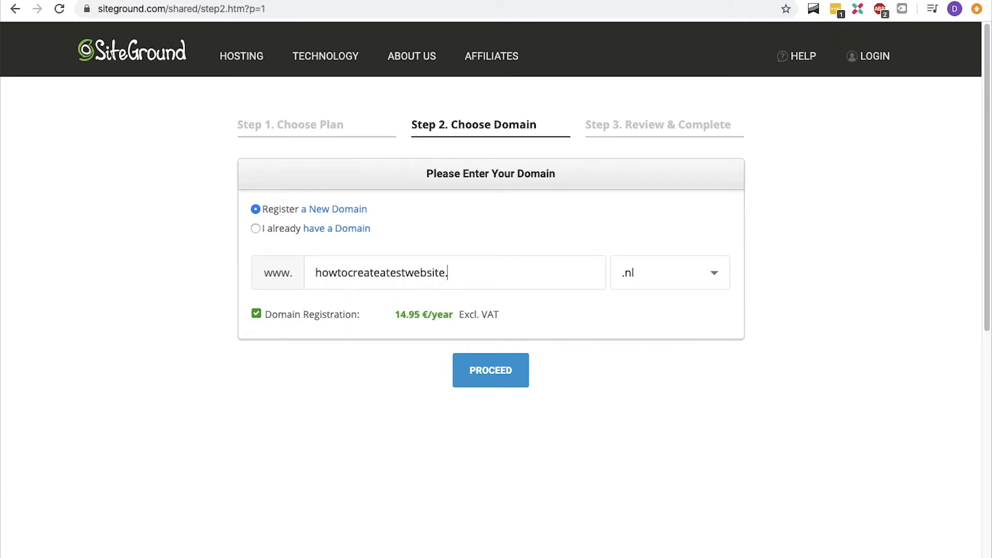
# - Select the .com domain extension and proceed to the account details step
pyautogui.click(672, 272)
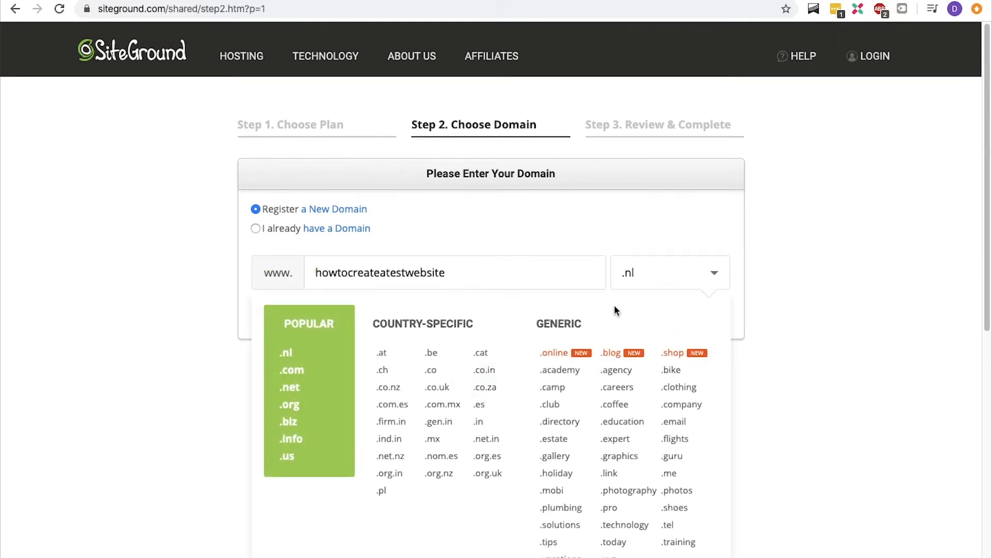
pyautogui.click(309, 375)
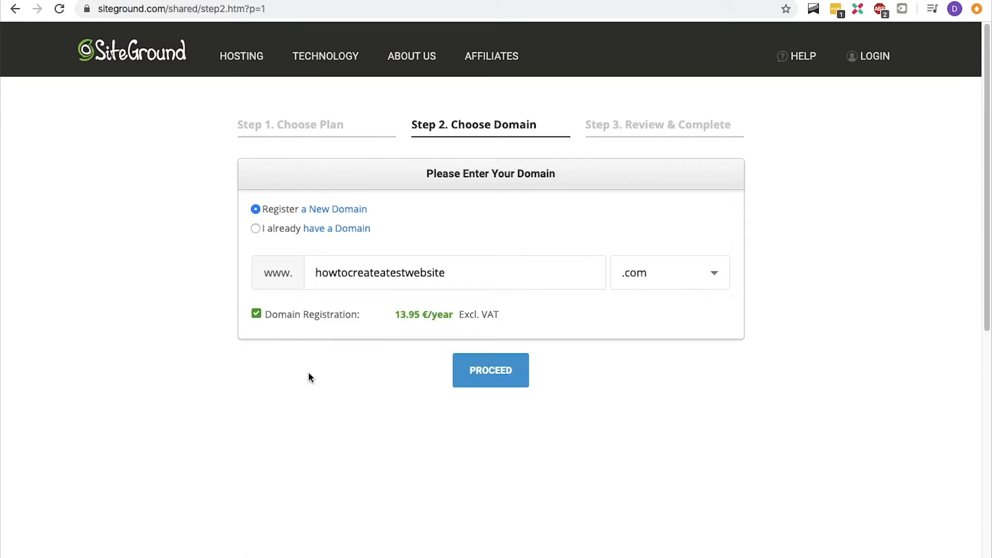
pyautogui.click(490, 377)
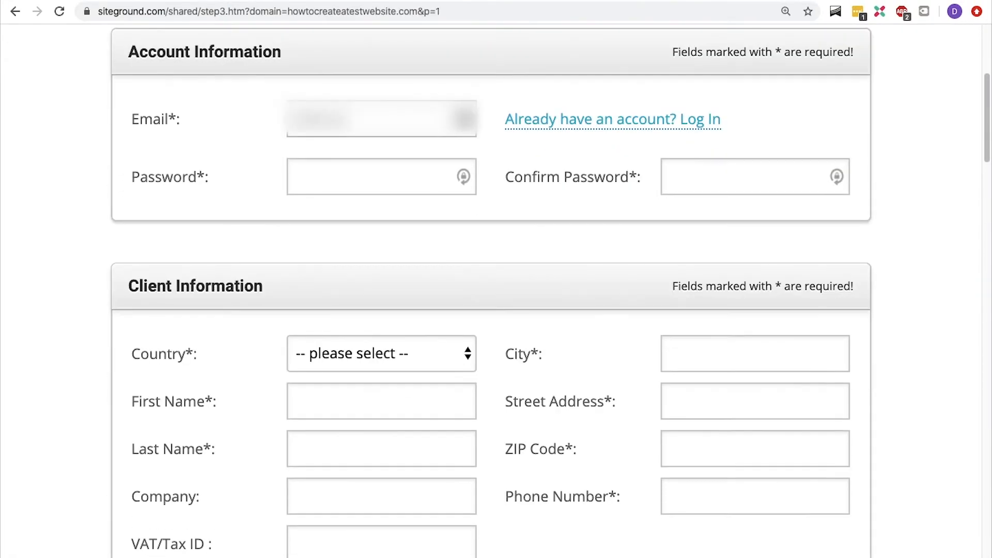
# - Paste the account e-mail address and set the client country to Netherlands
pyautogui.hotkey('ctrl', 'v')
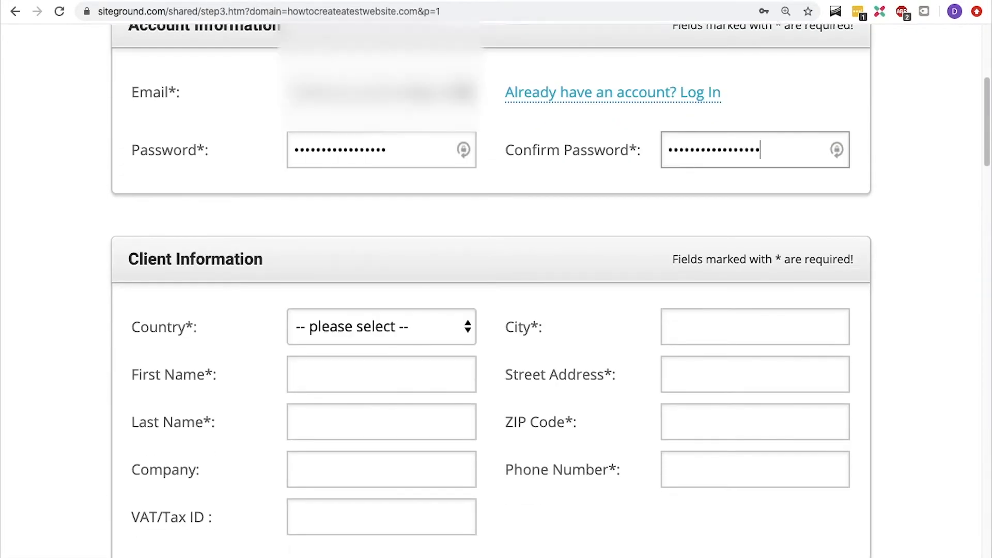
pyautogui.scroll(-5, 381, 310)
pyautogui.click(381, 105)
pyautogui.scroll(-15, 357, 458)
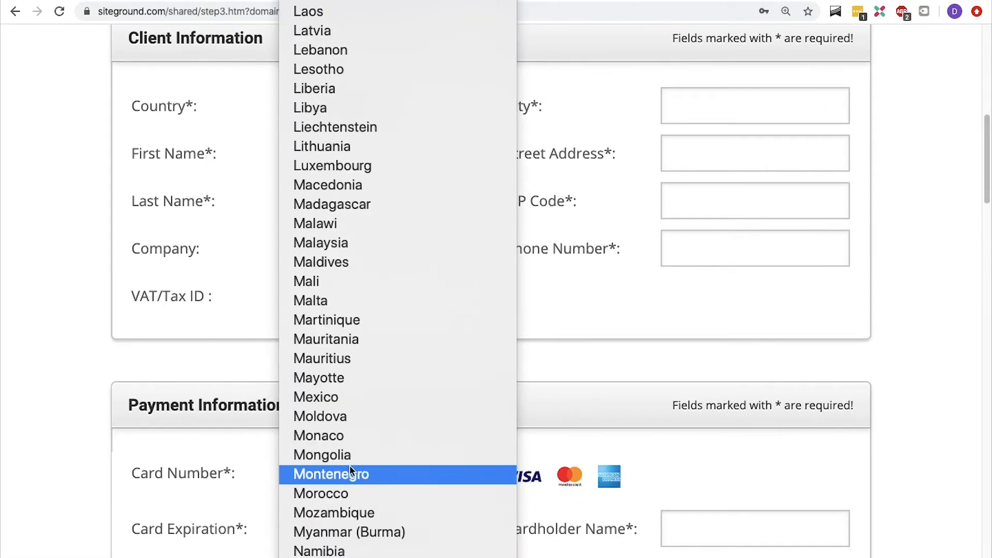
pyautogui.click(354, 470)
# - Fill in the client's first name, last name and company name
pyautogui.click(344, 154)
pyautogui.write('René')
pyautogui.press('Tab')
pyautogui.write('Delescen')
# - Fill in the city Amsterdam, the street address, ZIP code and the client's phone number
pyautogui.press('Tab')
pyautogui.write('René Delescen Online Mar')
pyautogui.press('Tab')
pyautogui.press('Tab')
pyautogui.write('Amsterdam')
pyautogui.press('Tab')
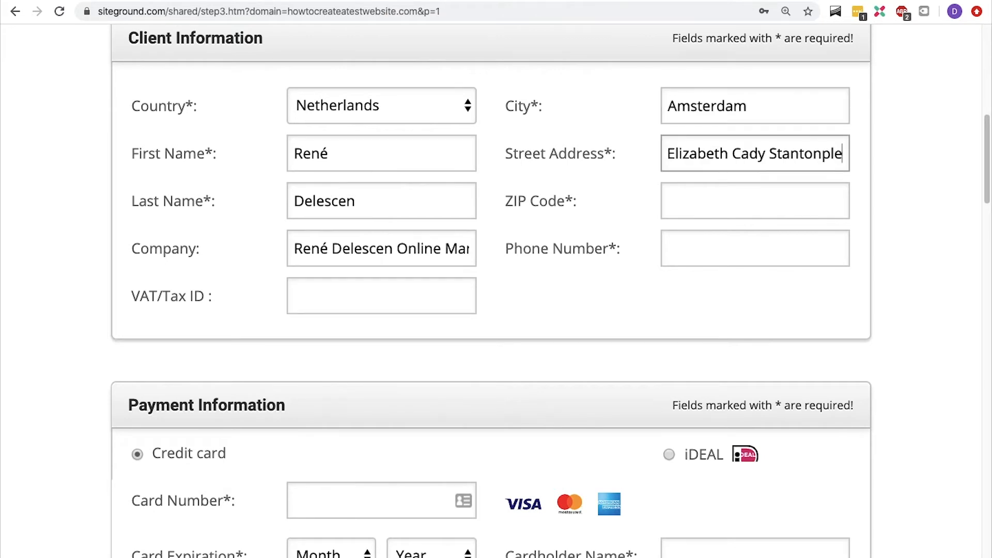
pyautogui.write('0612345678')
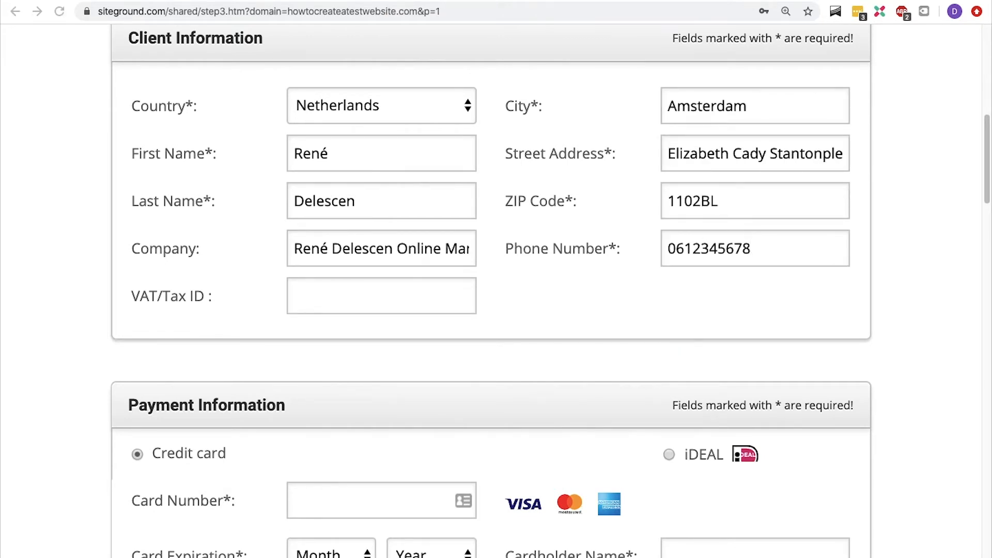
# - Enter the company's VAT/Tax ID
pyautogui.click(348, 294)
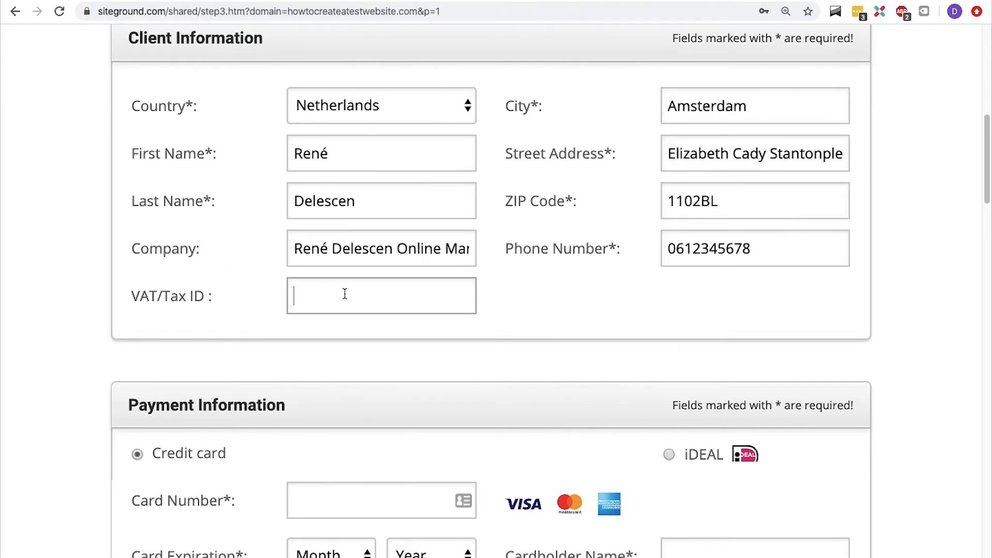
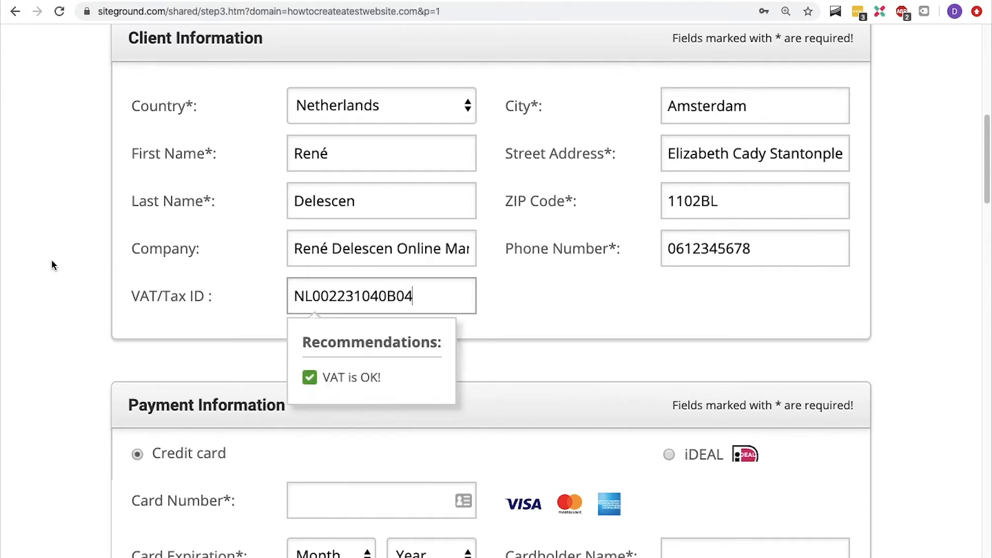
pyautogui.click(52, 261)
# - Choose iDEAL as the payment method
pyautogui.scroll(-5, 51, 260)
pyautogui.scroll(-2, 52, 263)
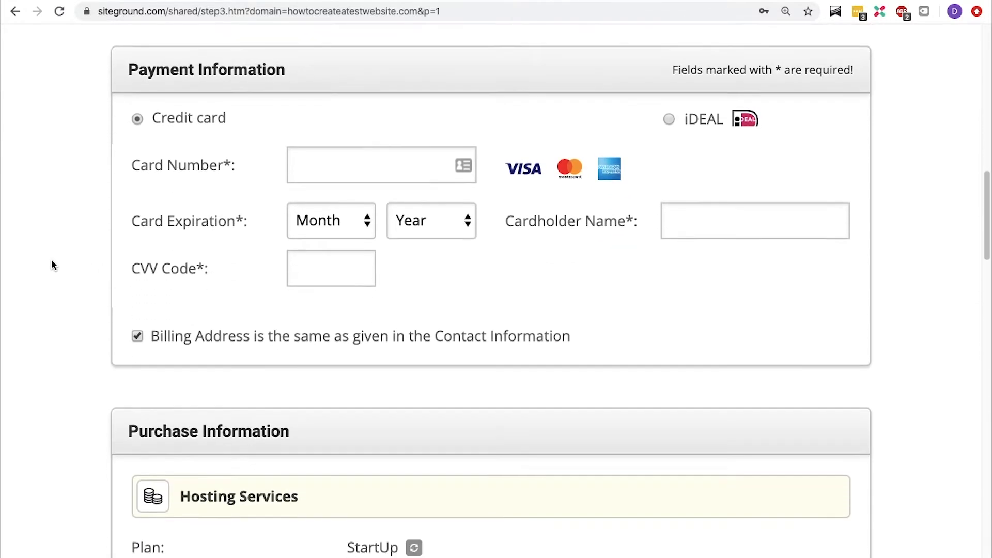
pyautogui.click(669, 120)
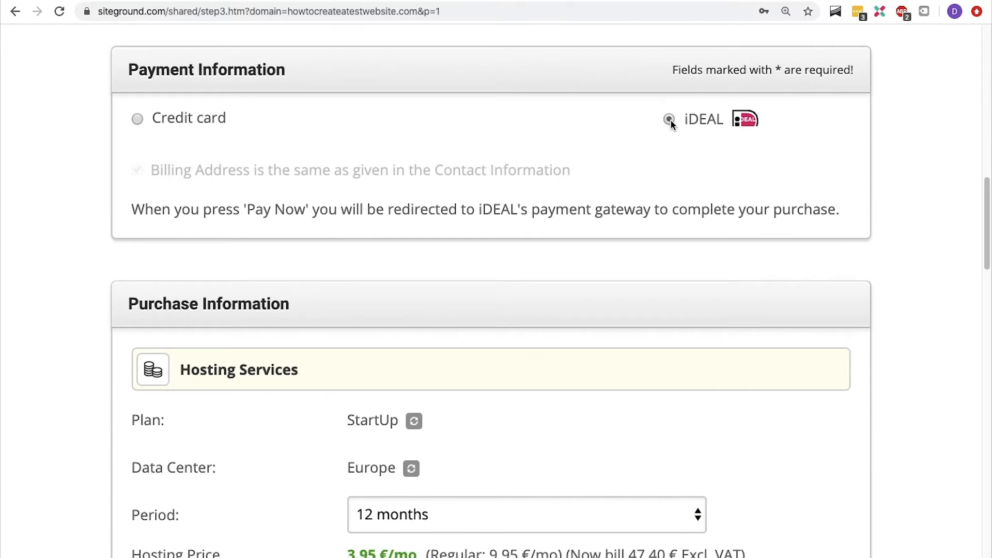
# - Review the available hosting plan and data center options, keeping StartUp and Europe
pyautogui.scroll(-3, 671, 120)
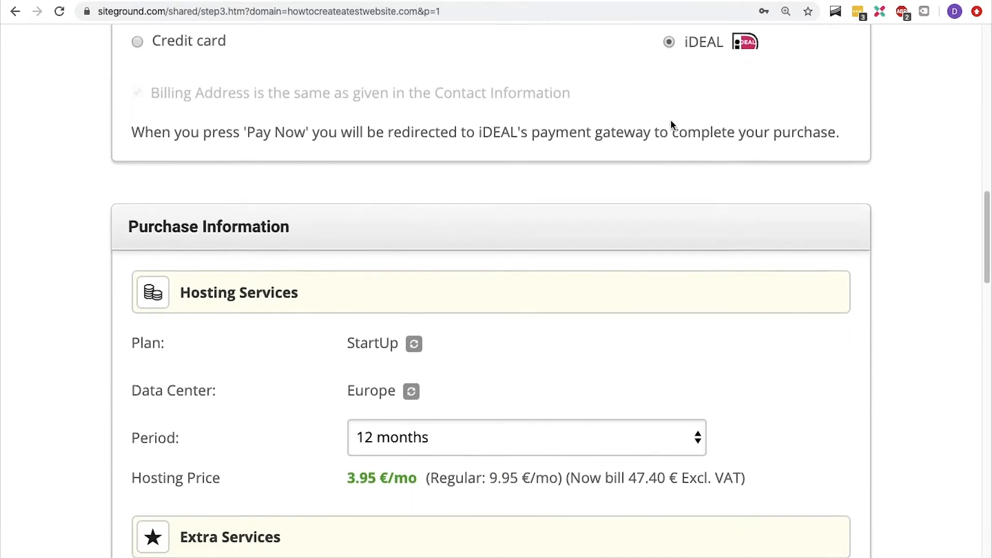
pyautogui.scroll(-2, 670, 124)
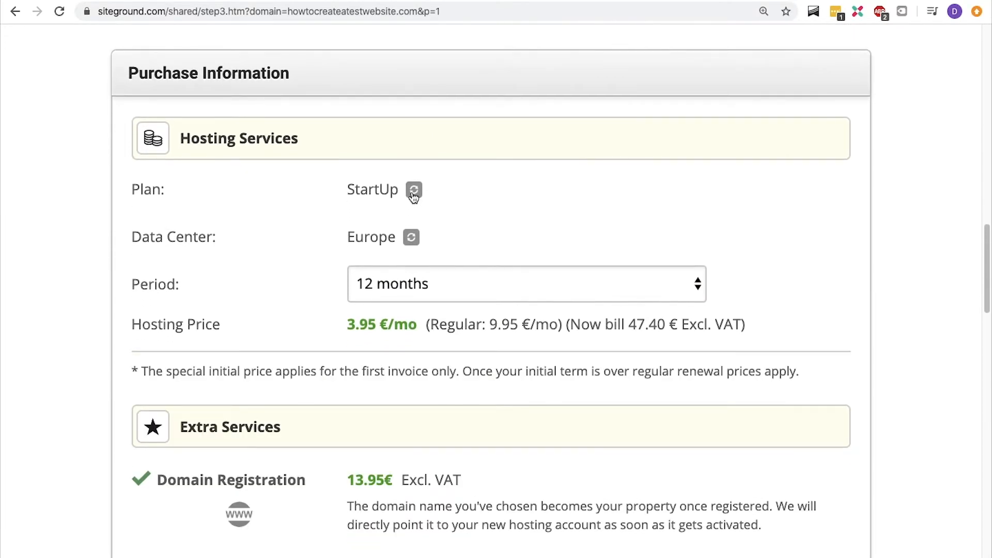
pyautogui.click(414, 193)
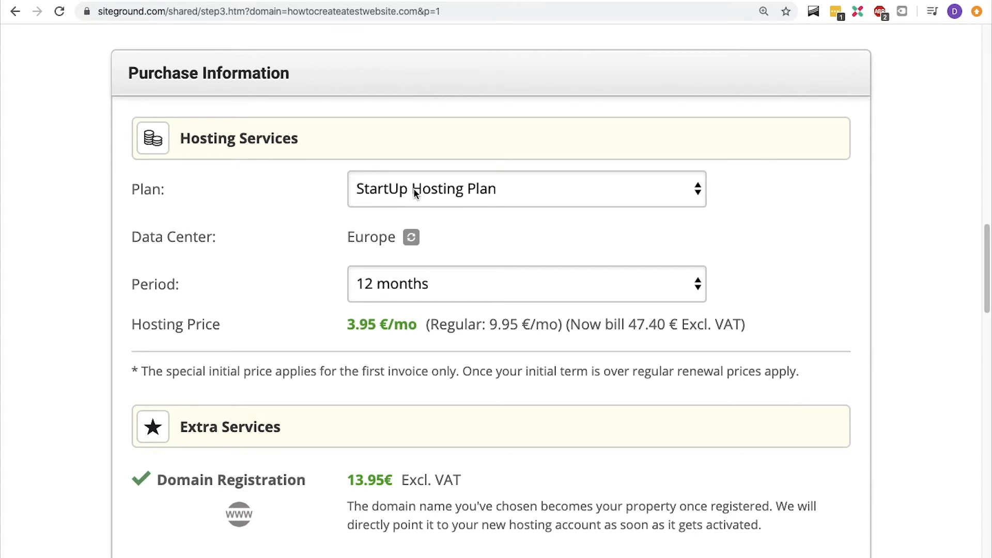
pyautogui.click(413, 188)
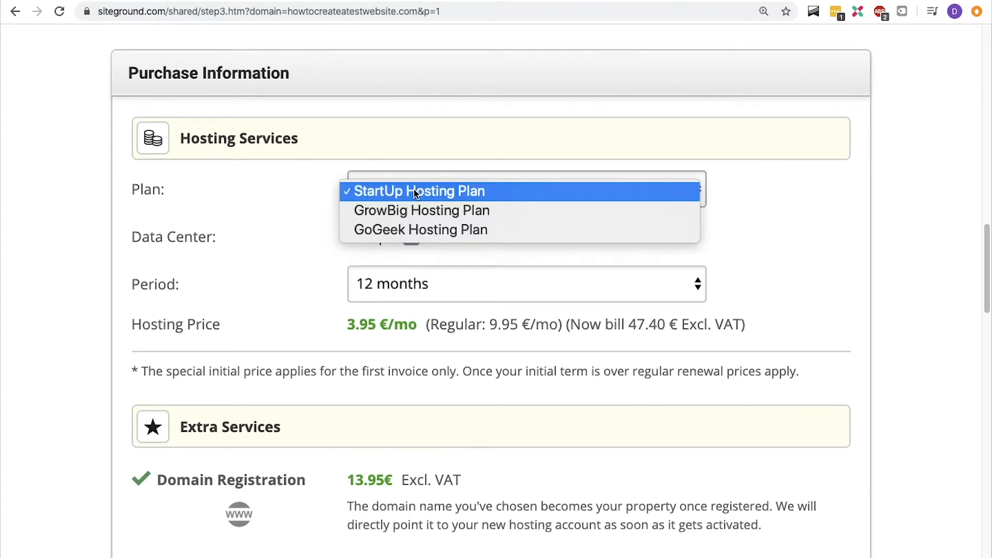
pyautogui.click(414, 189)
pyautogui.click(411, 238)
pyautogui.click(410, 239)
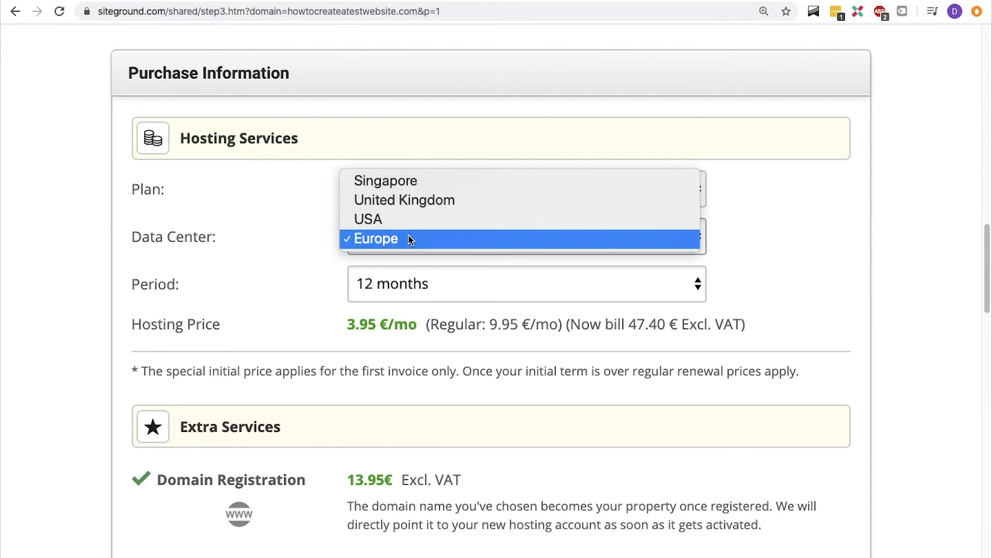
pyautogui.click(330, 235)
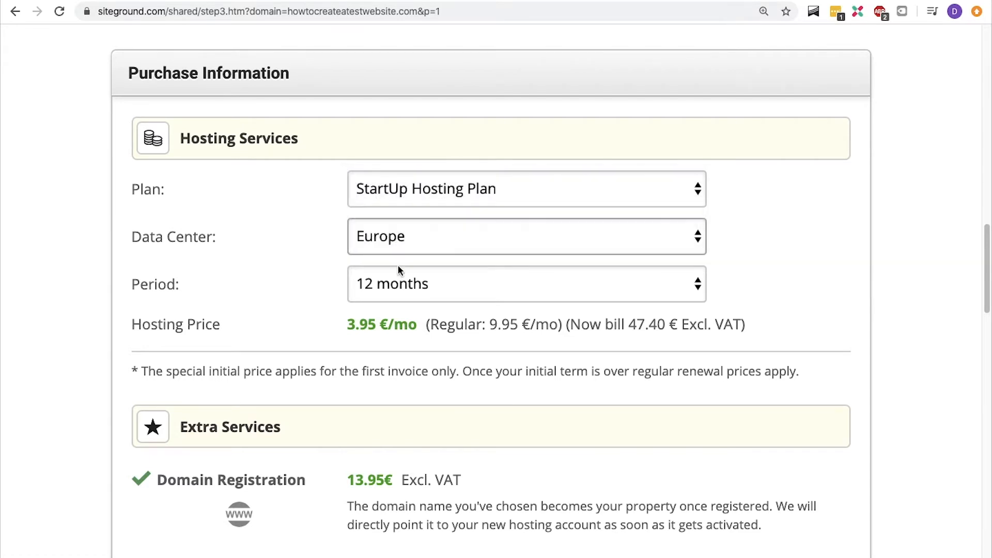
# - Switch the hosting period to 24 months and then to 36 months
pyautogui.click(483, 293)
pyautogui.click(482, 306)
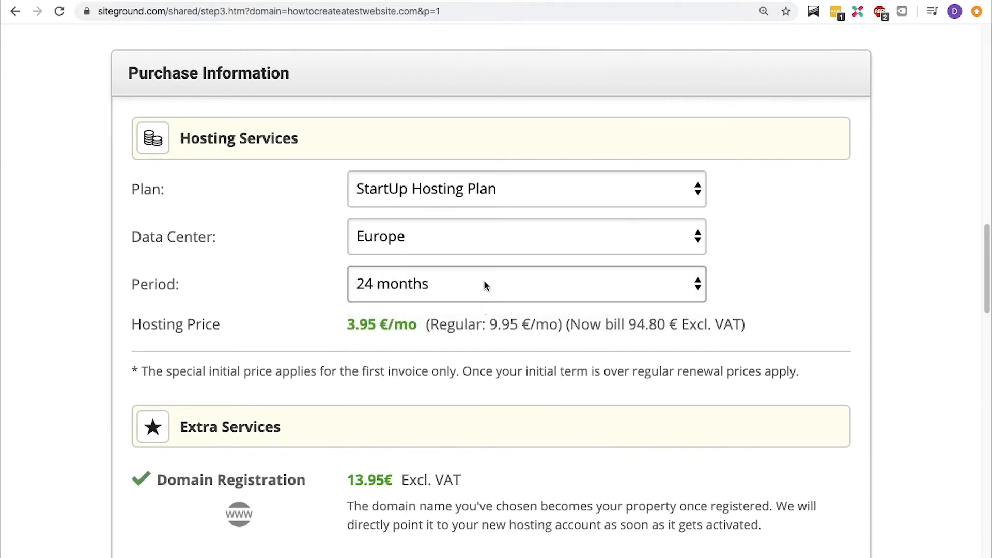
pyautogui.click(483, 285)
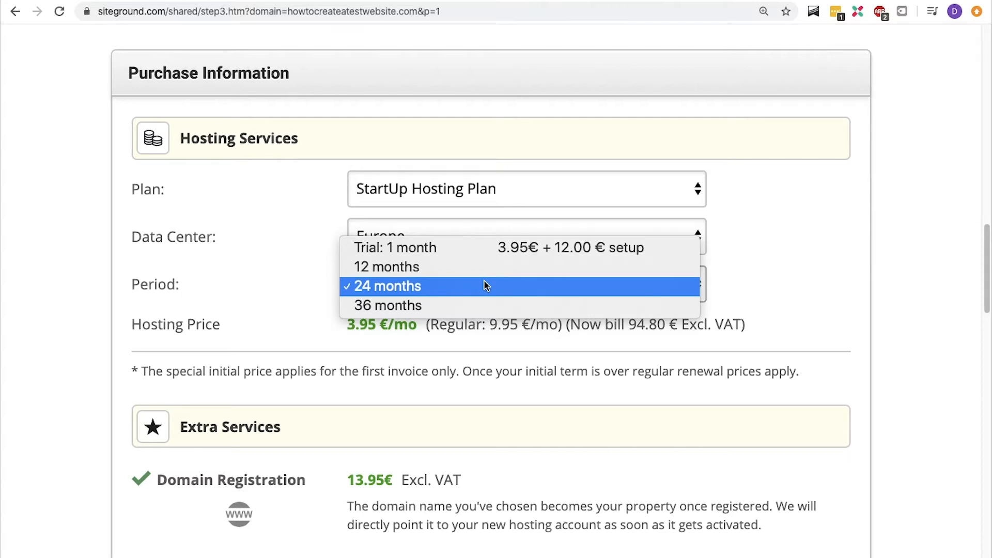
pyautogui.click(481, 303)
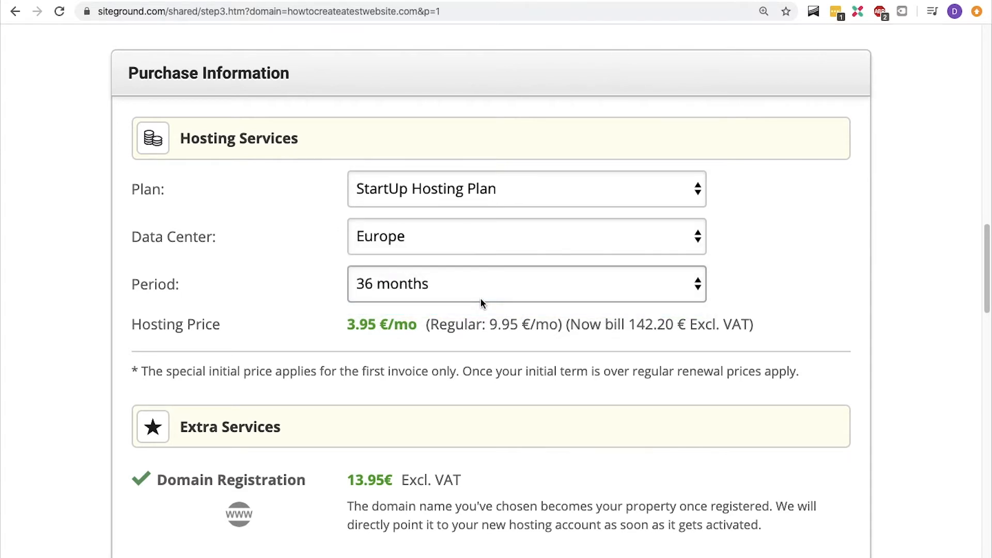
# - Set the hosting period to 12 months
pyautogui.click(480, 298)
pyautogui.click(480, 234)
pyautogui.click(469, 274)
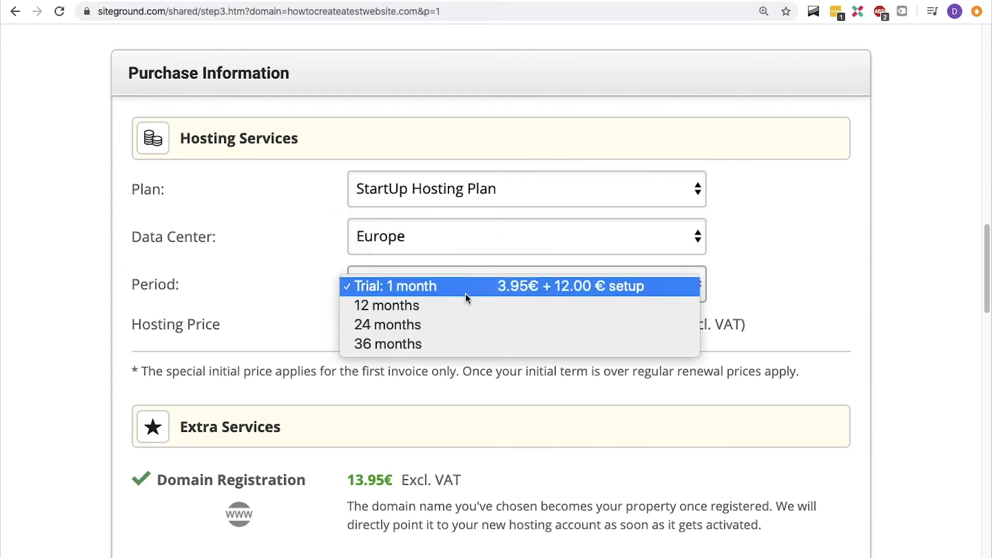
pyautogui.click(459, 307)
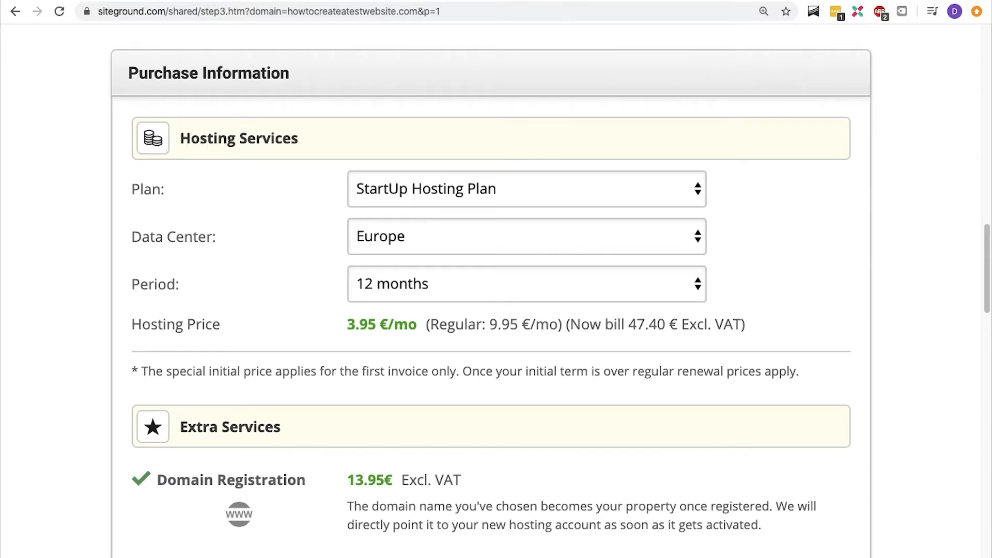
# - Add the Domain Privacy extra service and submit the order with Pay Now
pyautogui.scroll(-5, 274, 291)
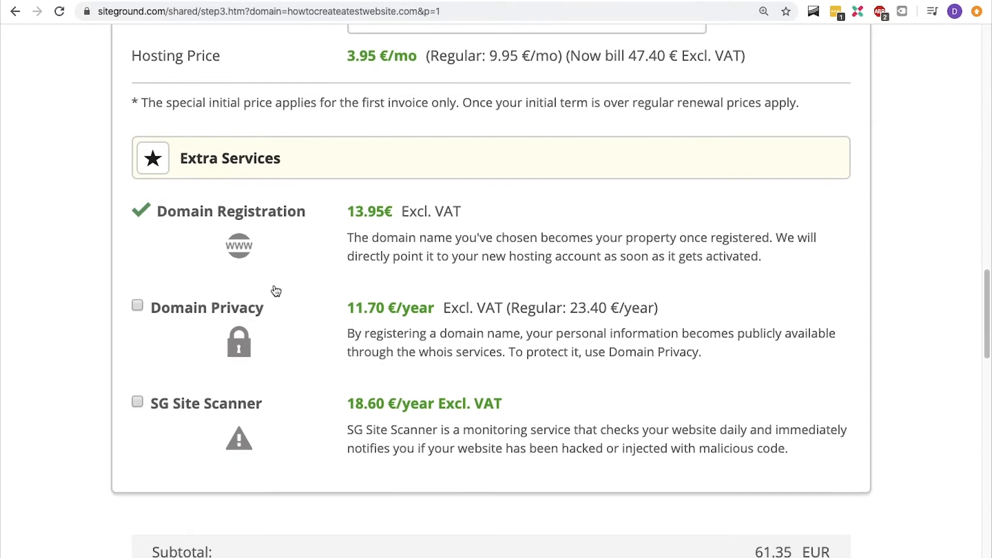
pyautogui.scroll(-2, 275, 290)
pyautogui.click(136, 215)
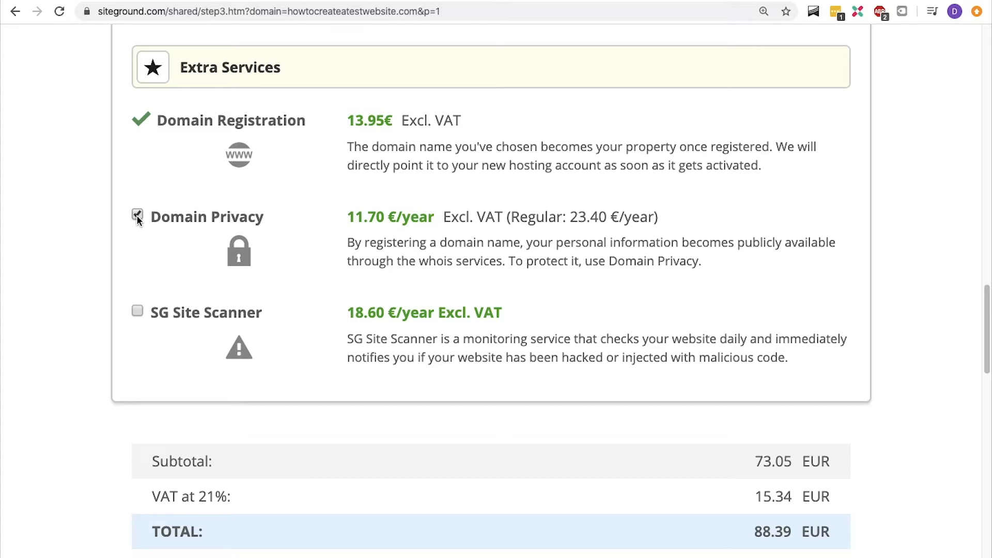
pyautogui.scroll(-6, 136, 215)
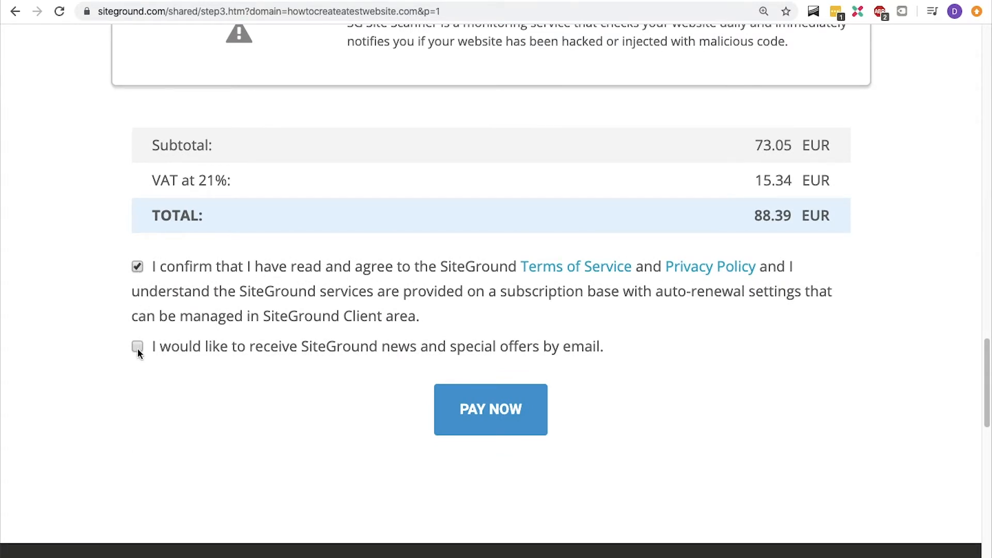
pyautogui.click(501, 397)
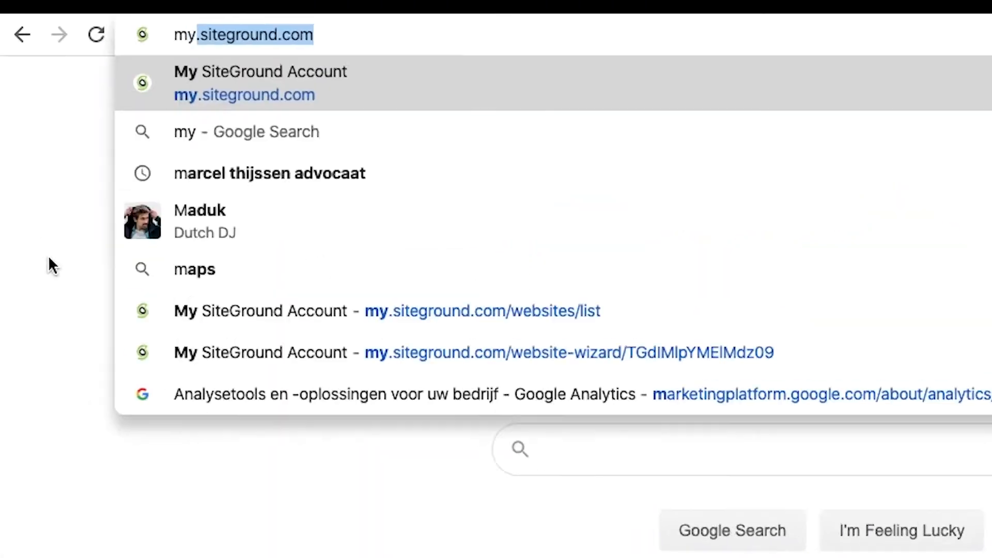
# - Open my.siteground.com in the browser
pyautogui.write('site')
pyautogui.press('Right')
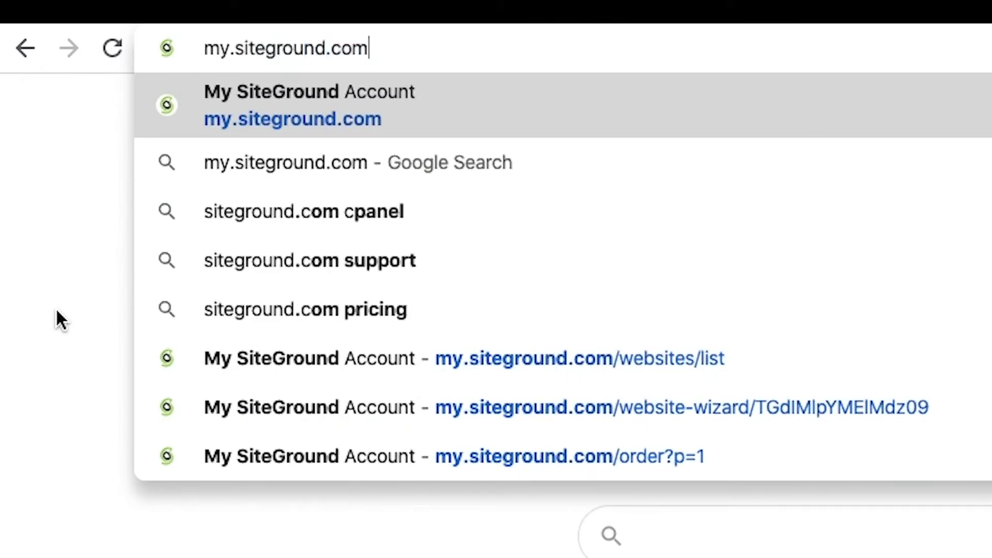
pyautogui.press('Return')
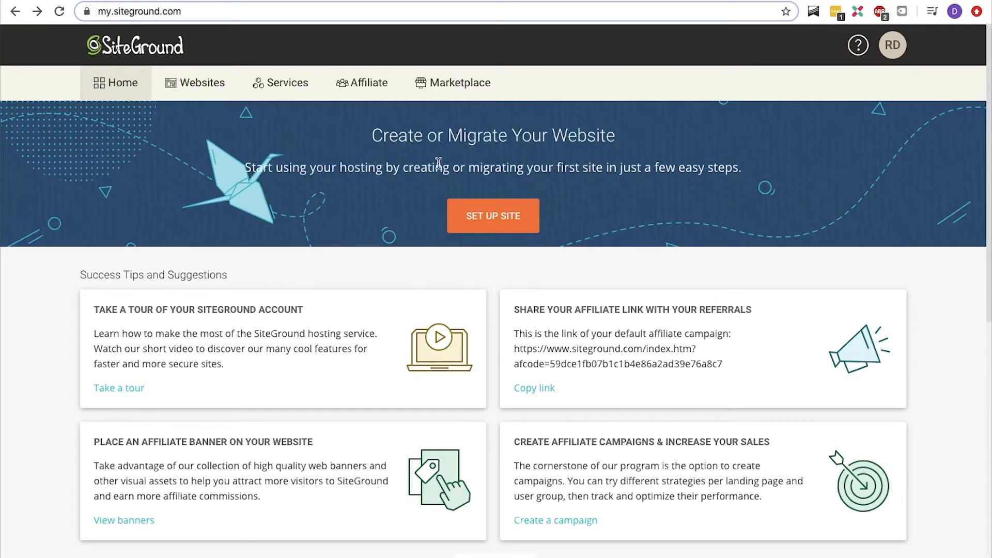
# - Start adding a new website and choose to start a new website with the WordPress application
pyautogui.click(492, 225)
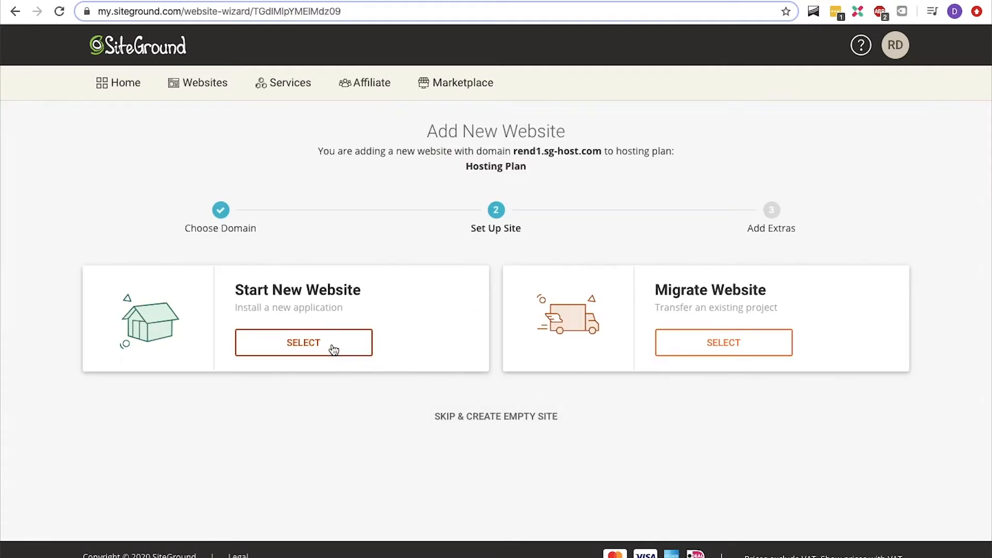
pyautogui.click(334, 350)
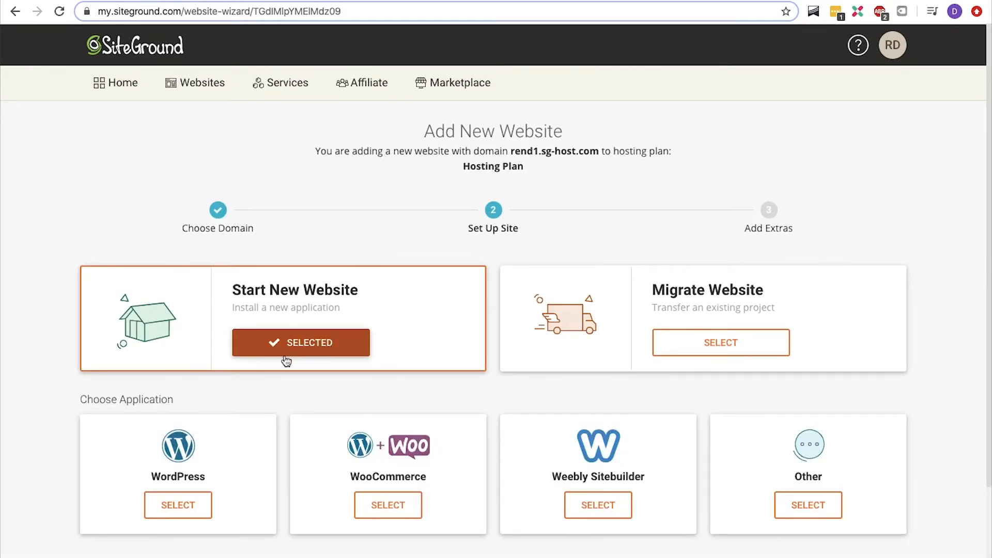
pyautogui.click(177, 504)
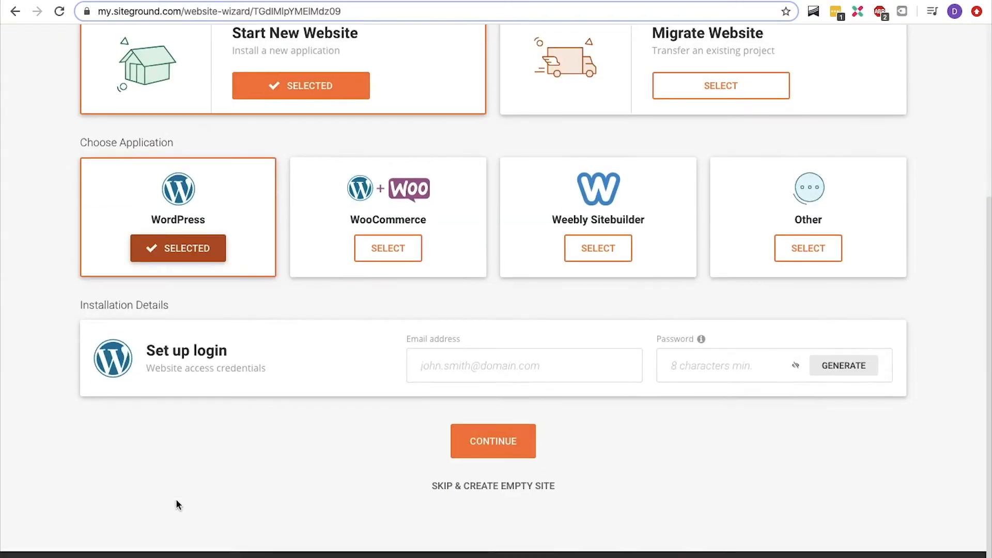
# - Enter the WordPress login e-mail address and password, continue, and finish setup without adding extras
pyautogui.click(464, 365)
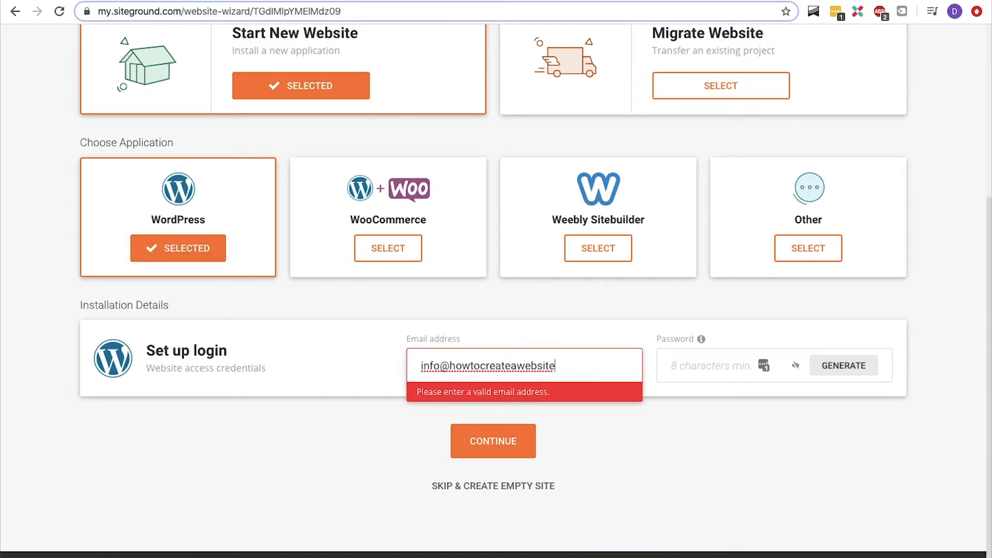
pyautogui.press('Tab')
pyautogui.write('*****************')
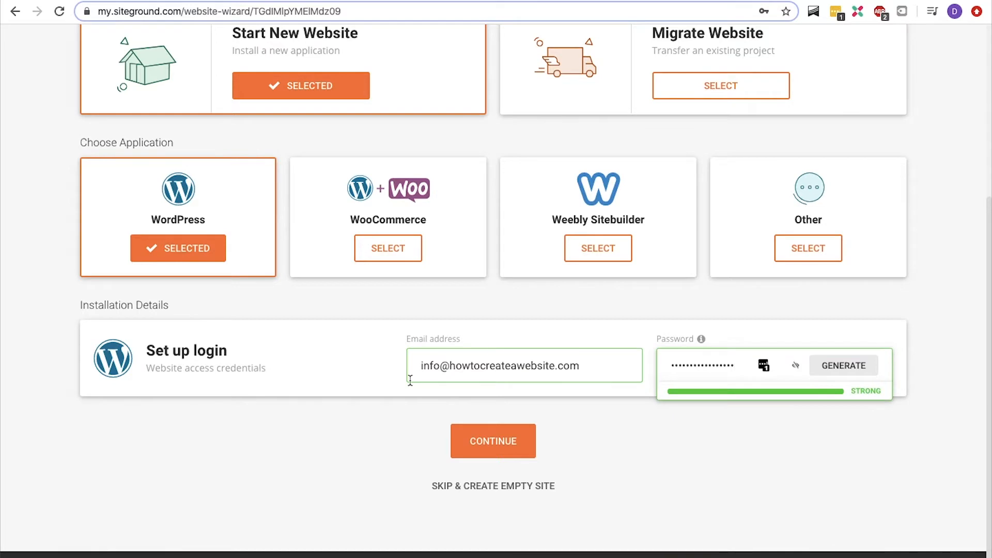
pyautogui.click(475, 440)
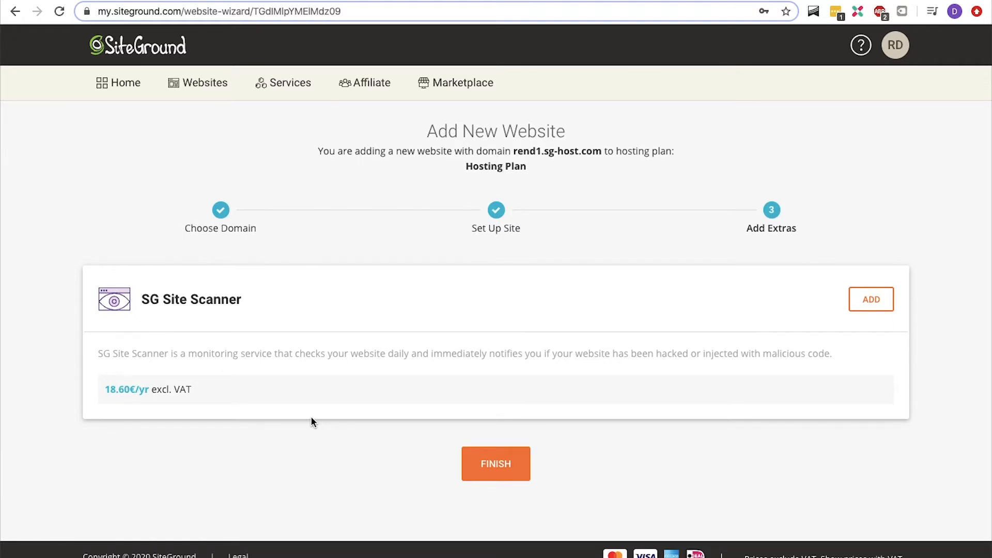
pyautogui.click(485, 460)
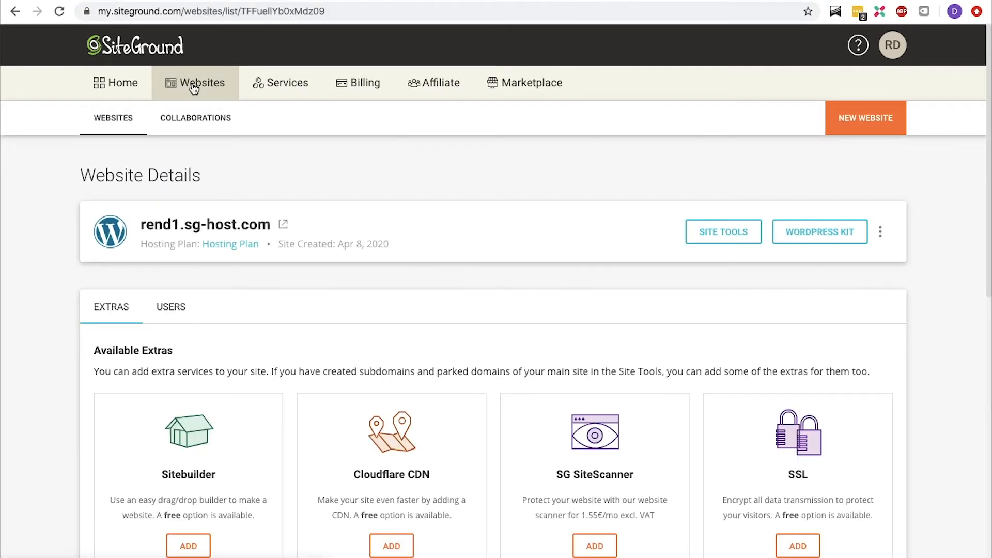
# - Open the WordPress Kit for rend1.sg-host.com and log in with the site e-mail address and password
pyautogui.click(810, 226)
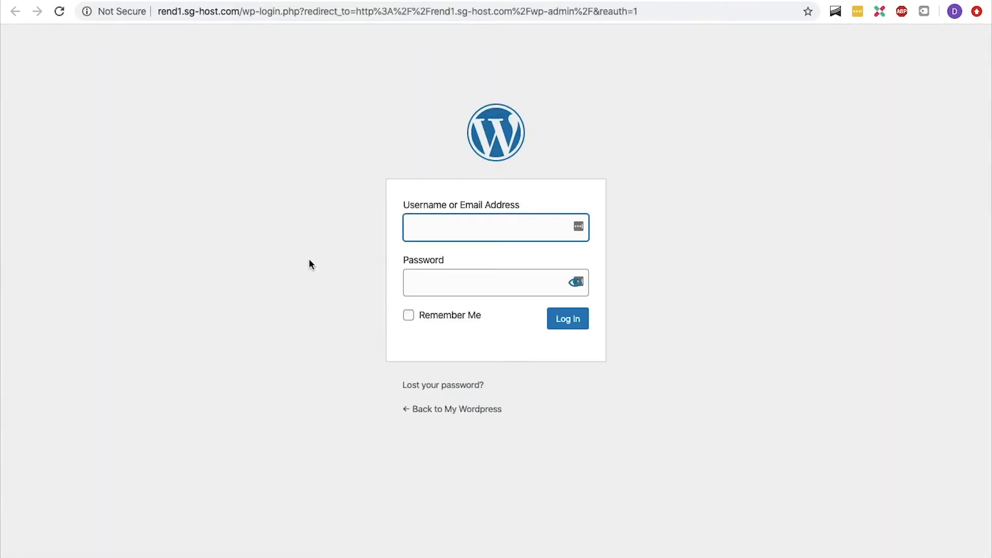
pyautogui.press('Tab')
pyautogui.write('*****************')
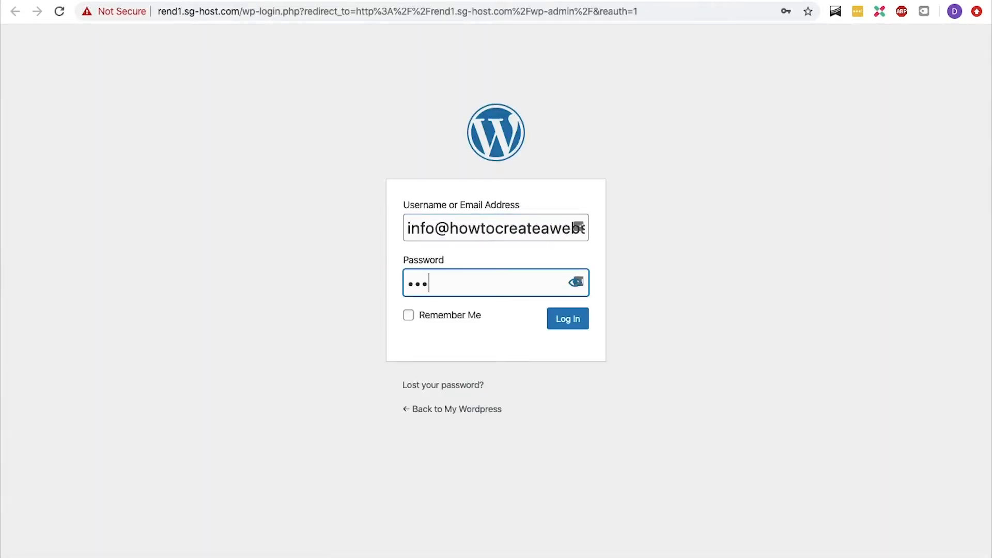
pyautogui.click(572, 322)
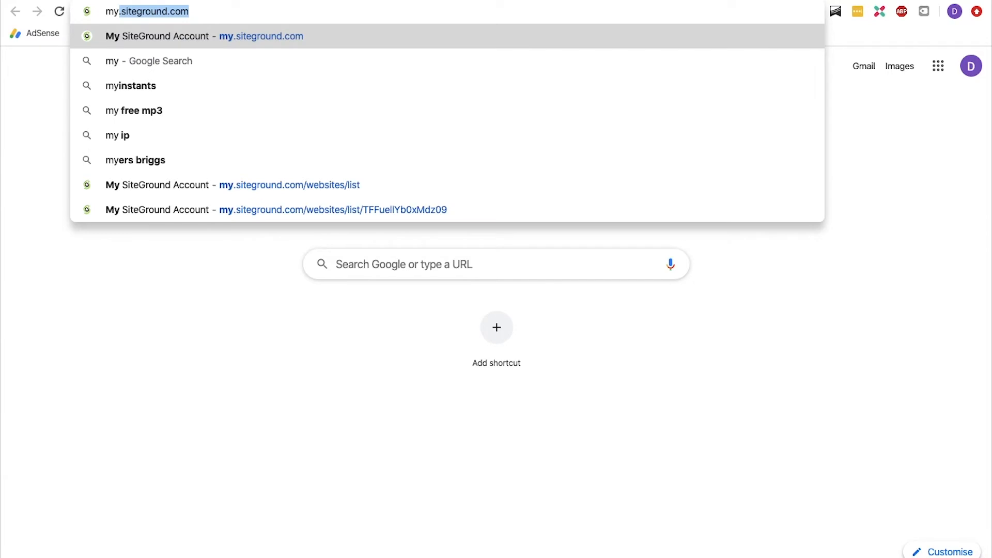
# - Go back to siteground.com and open Site Tools for the rend1.sg-host.com website
pyautogui.write('siteground.com')
pyautogui.press('Return')
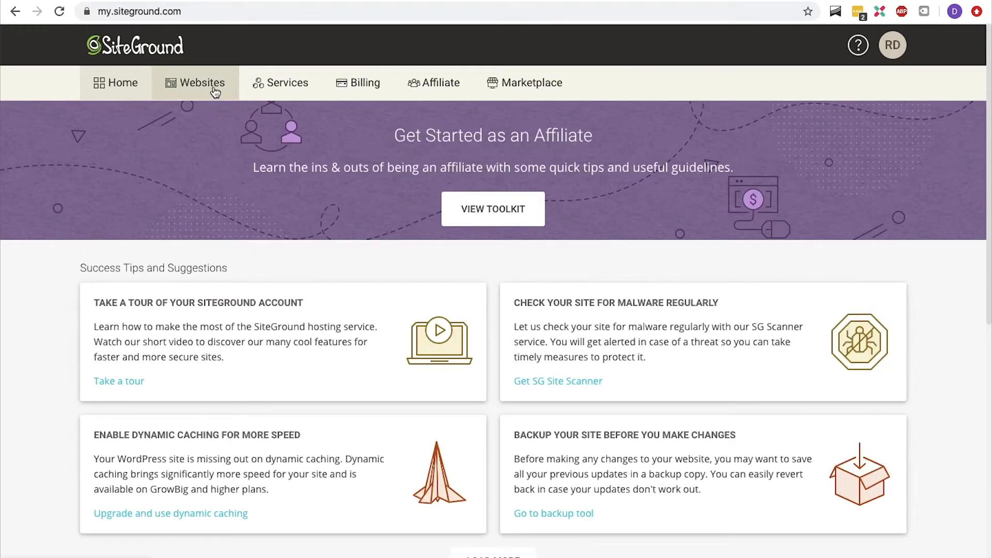
pyautogui.click(215, 92)
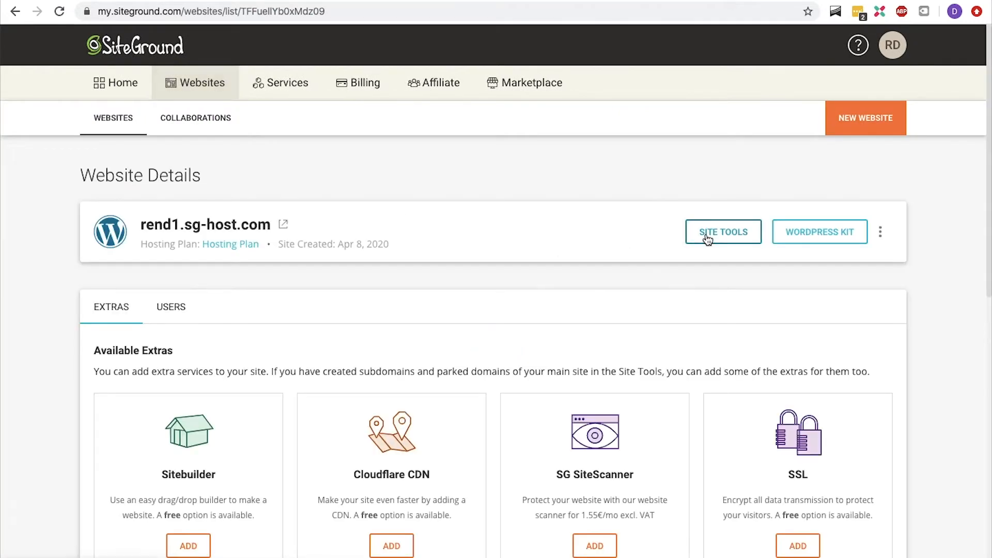
pyautogui.click(707, 238)
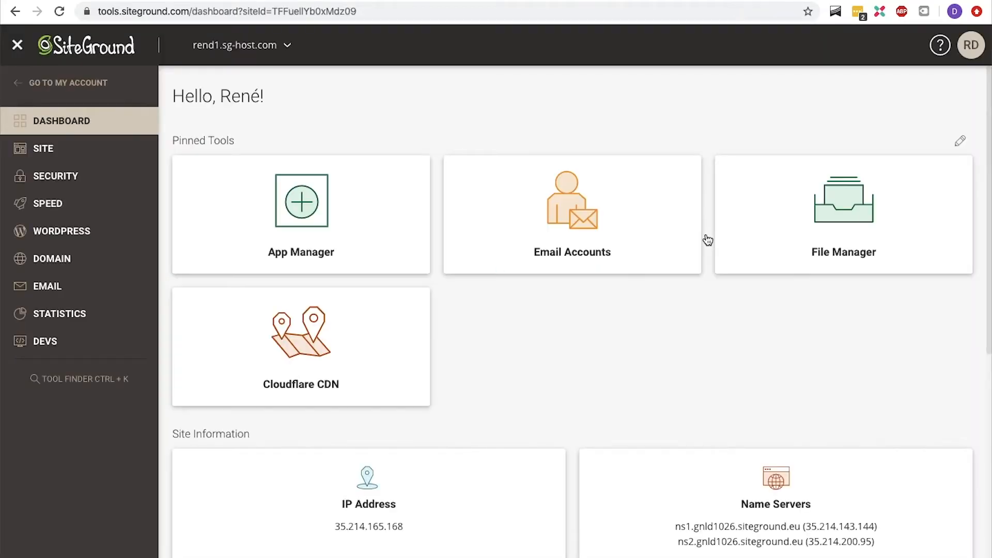
# - In the SSL Manager, install a Let's Encrypt certificate for rend1.sg-host.com
pyautogui.click(121, 180)
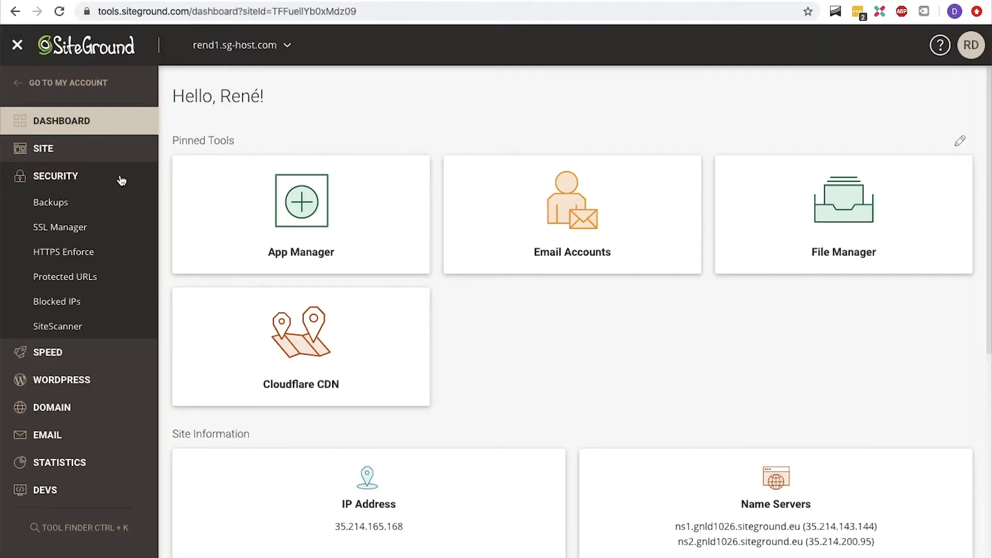
pyautogui.click(85, 234)
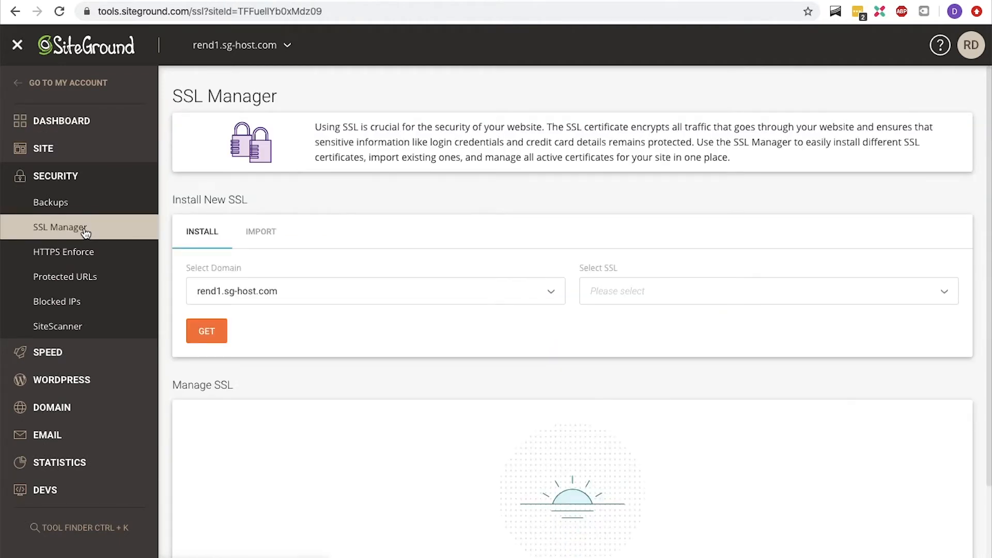
pyautogui.click(614, 293)
pyautogui.click(614, 319)
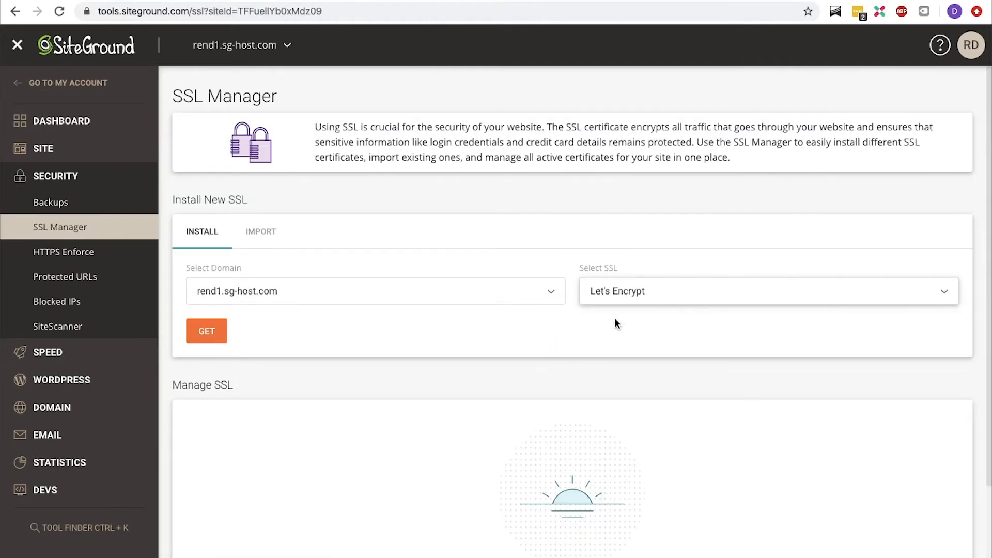
pyautogui.click(217, 333)
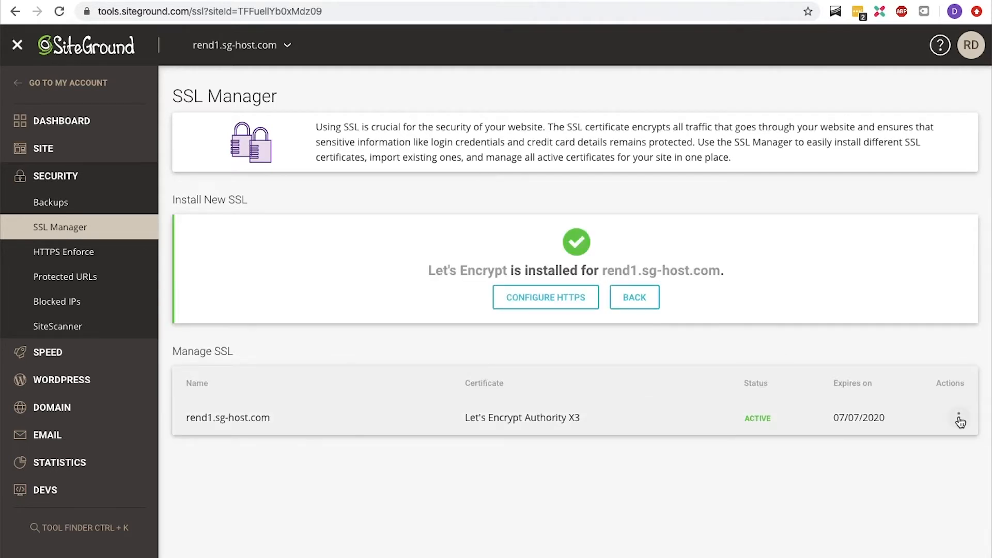
# - Turn on HTTPS Enforce for rend1.sg-host.com via the certificate's actions
pyautogui.click(959, 419)
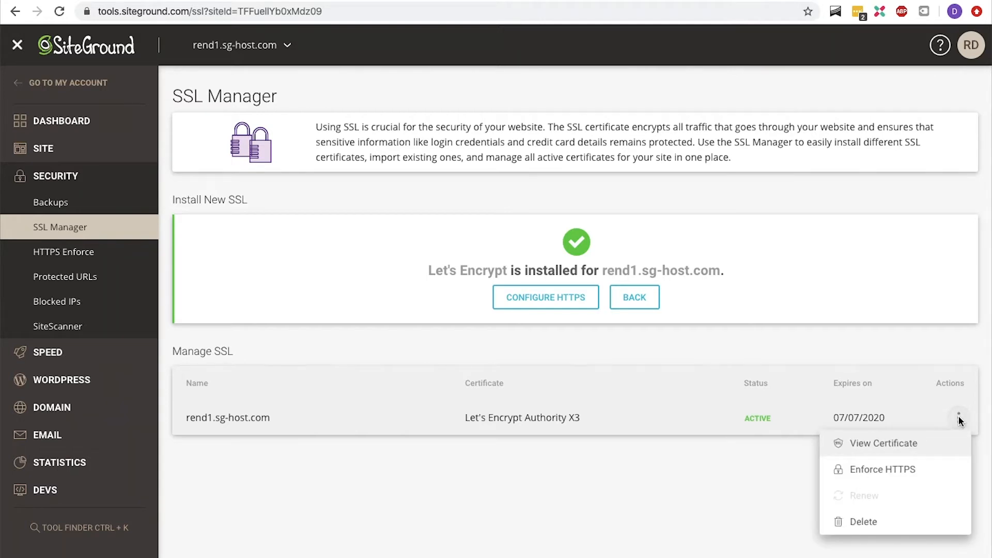
pyautogui.click(927, 471)
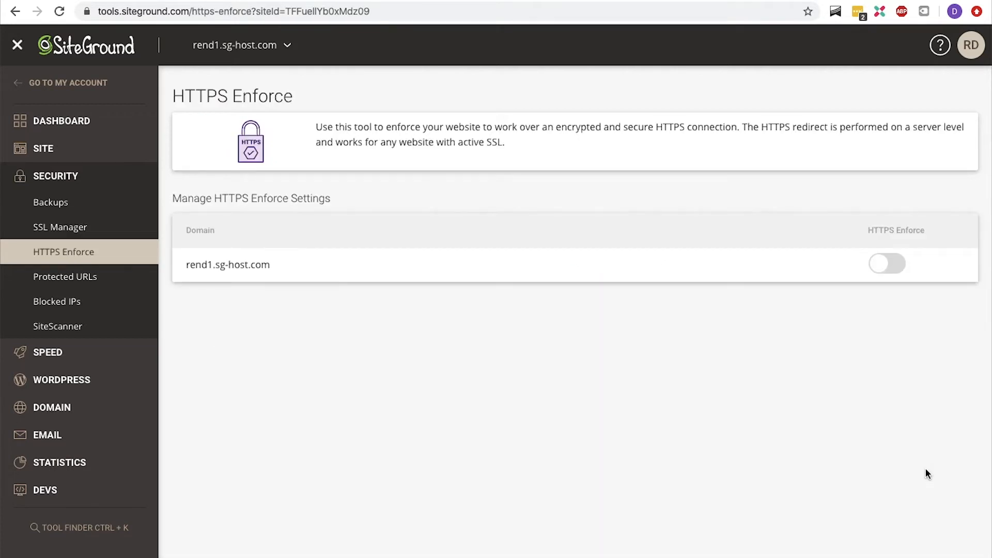
pyautogui.click(894, 268)
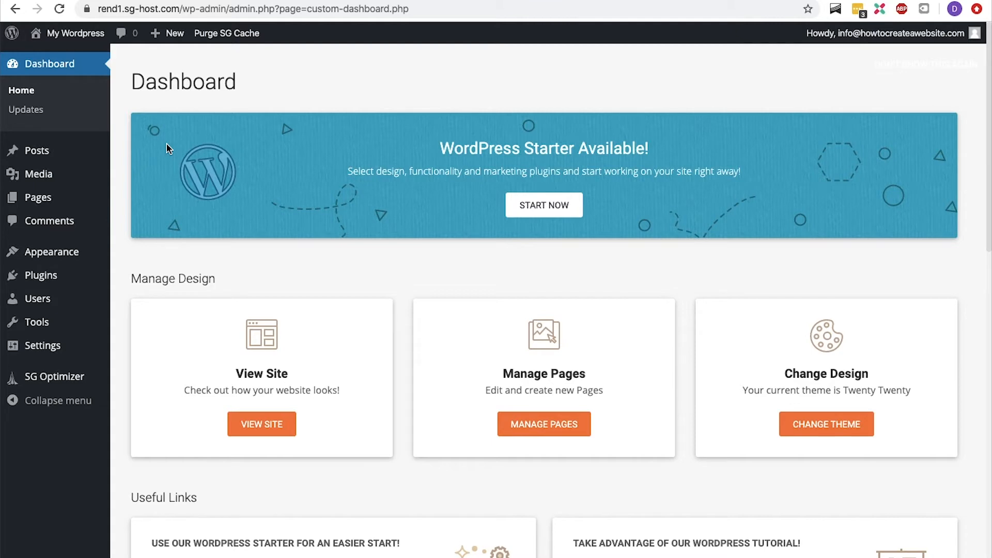
# - Visit the live site from the admin bar and return to the WordPress dashboard
pyautogui.moveTo(85, 39)
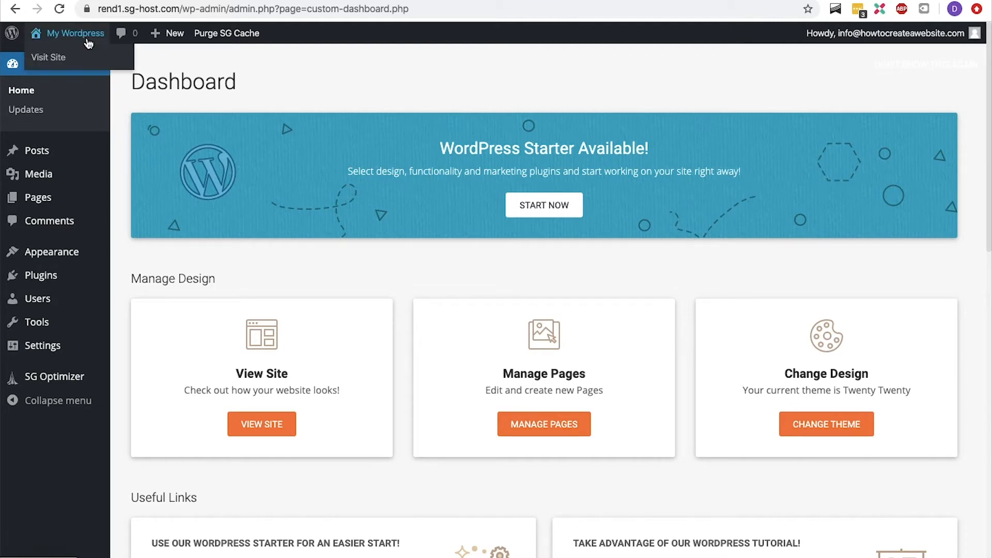
pyautogui.click(87, 59)
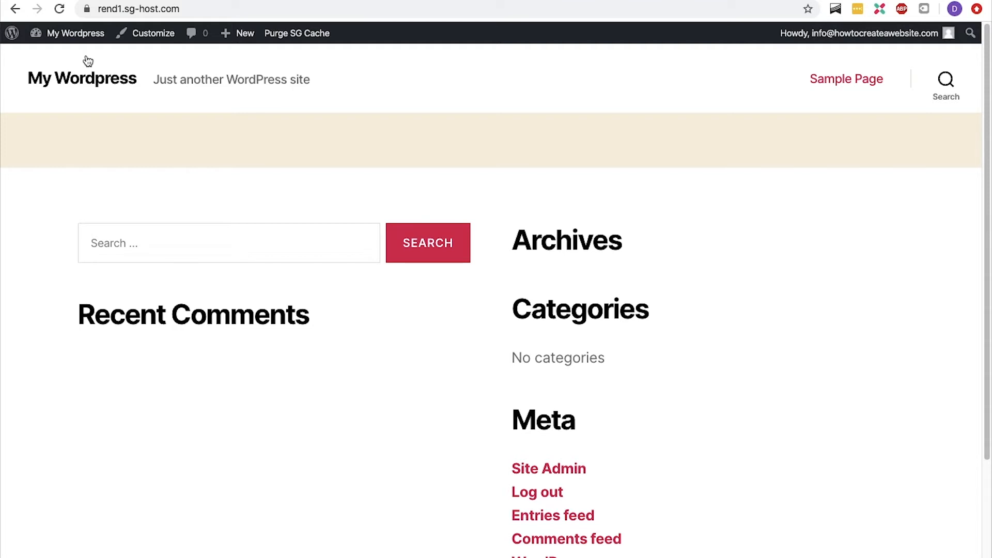
pyautogui.moveTo(77, 34)
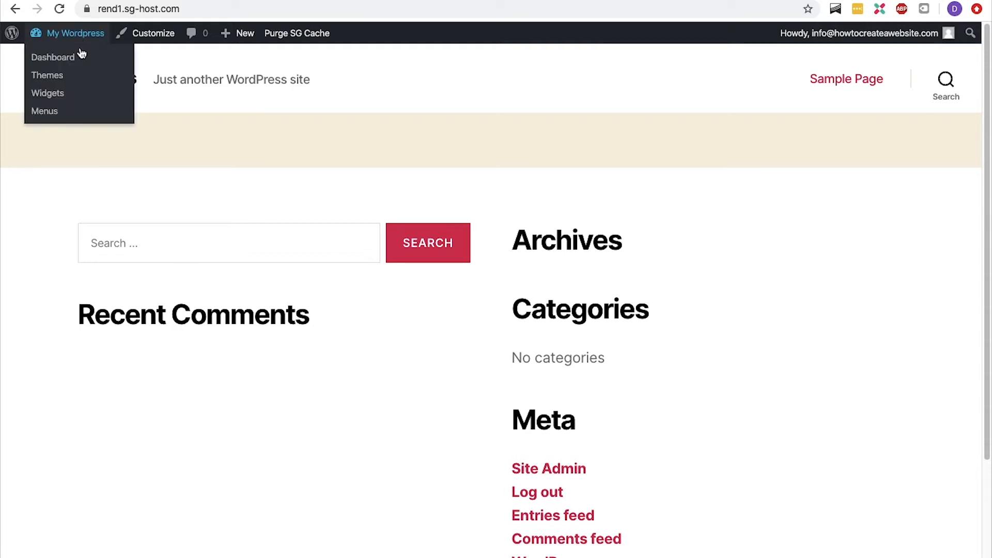
pyautogui.click(78, 57)
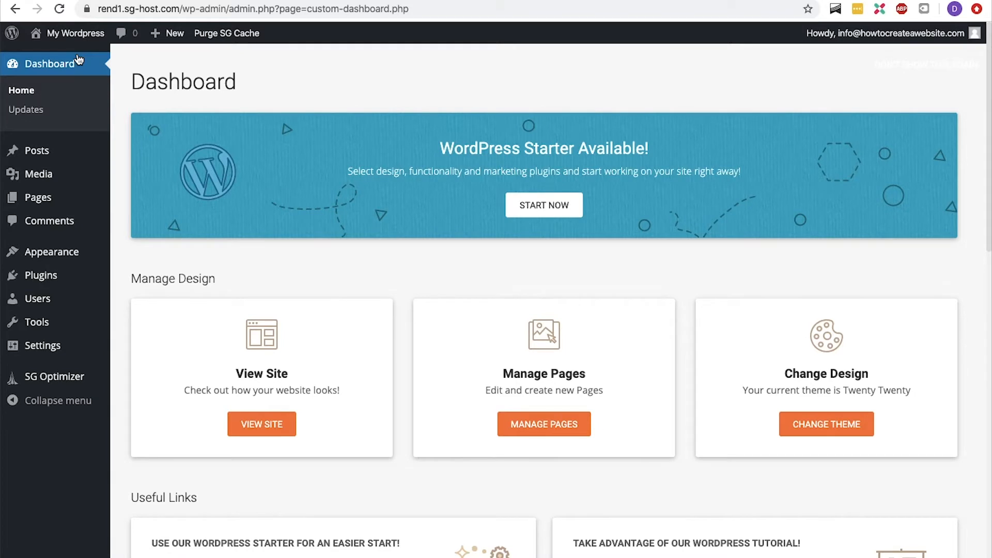
# - Open the WordPress Updates page and examine the sections of the admin menu
pyautogui.click(45, 111)
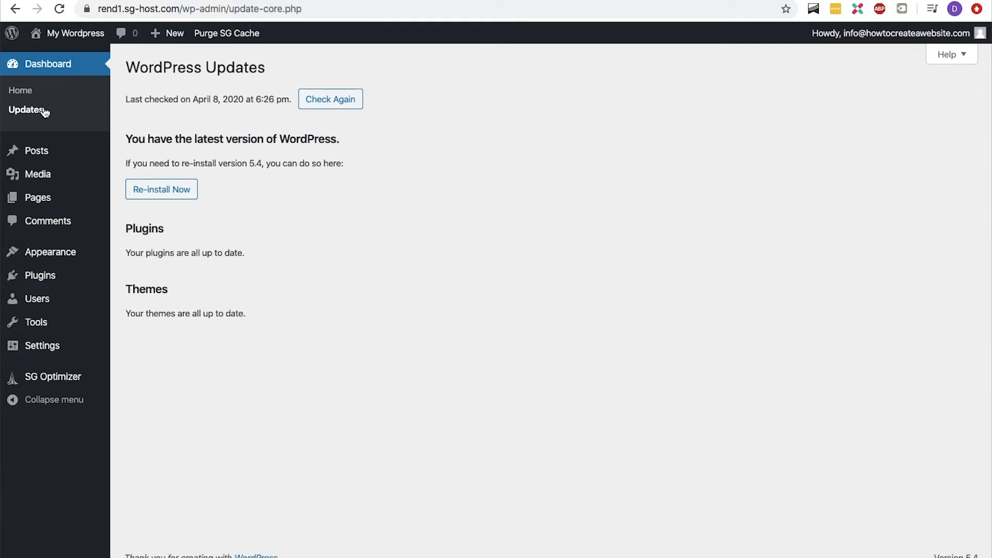
pyautogui.moveTo(36, 150)
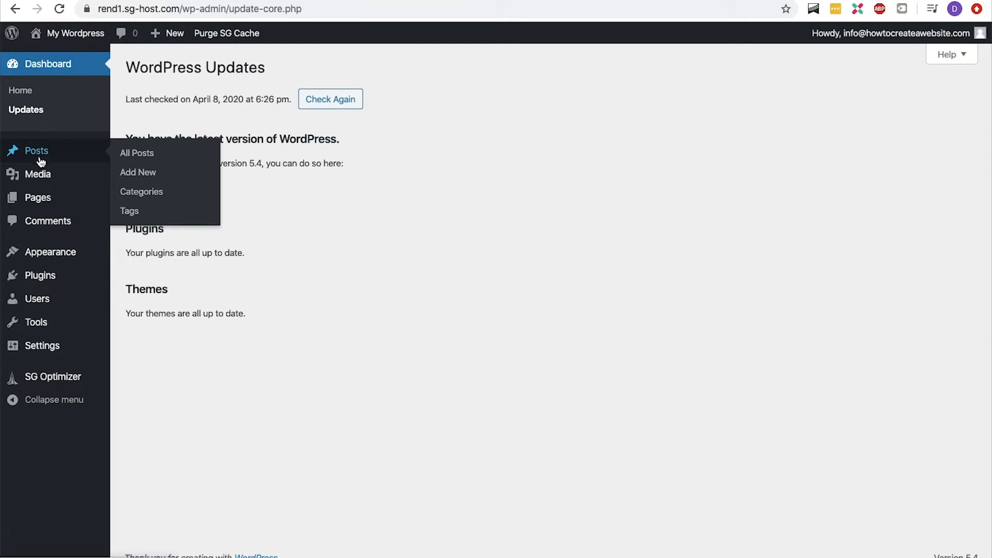
pyautogui.moveTo(37, 201)
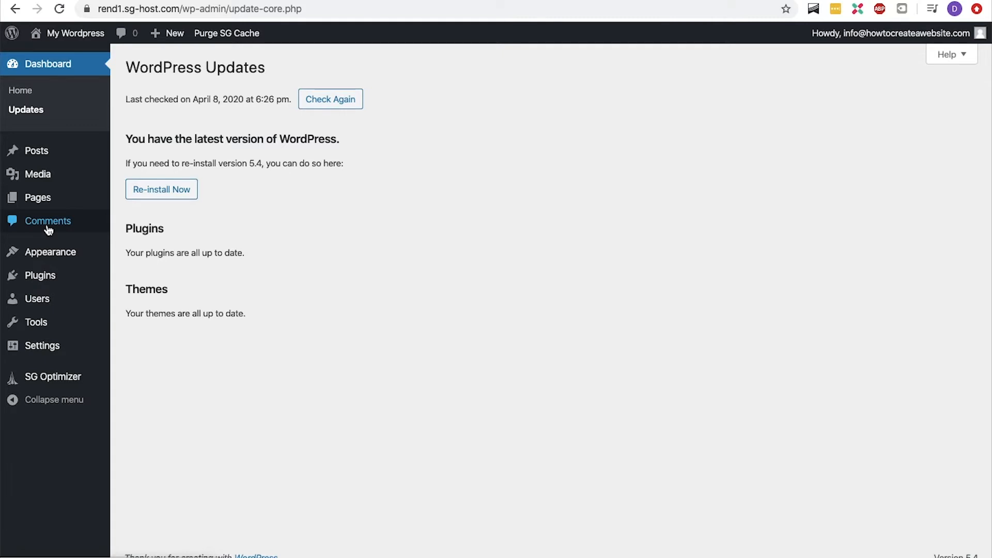
pyautogui.moveTo(45, 249)
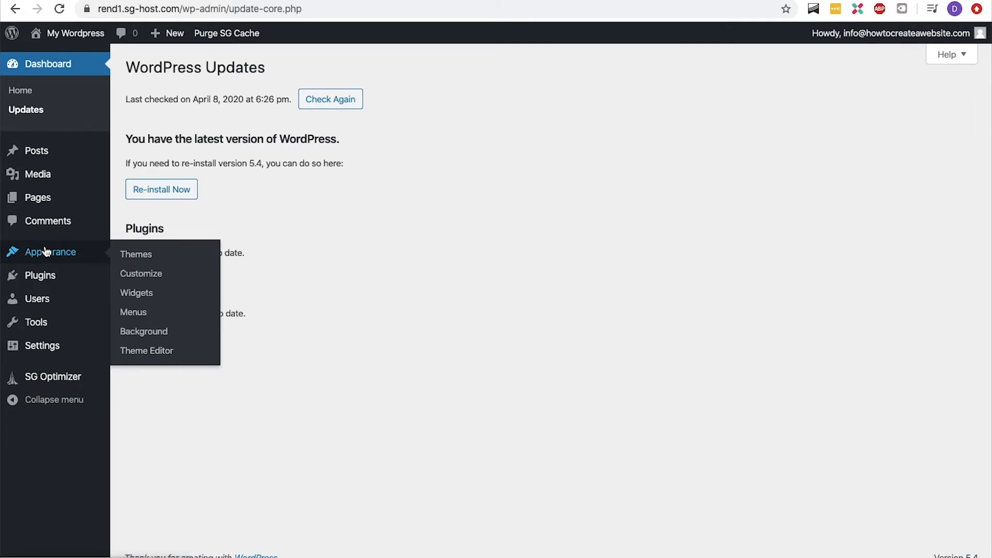
pyautogui.moveTo(45, 277)
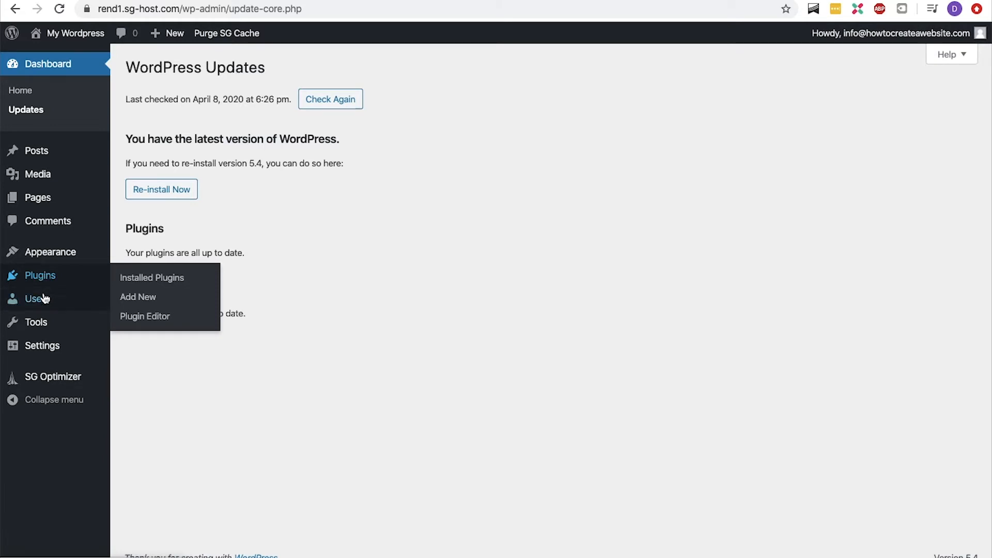
pyautogui.moveTo(46, 298)
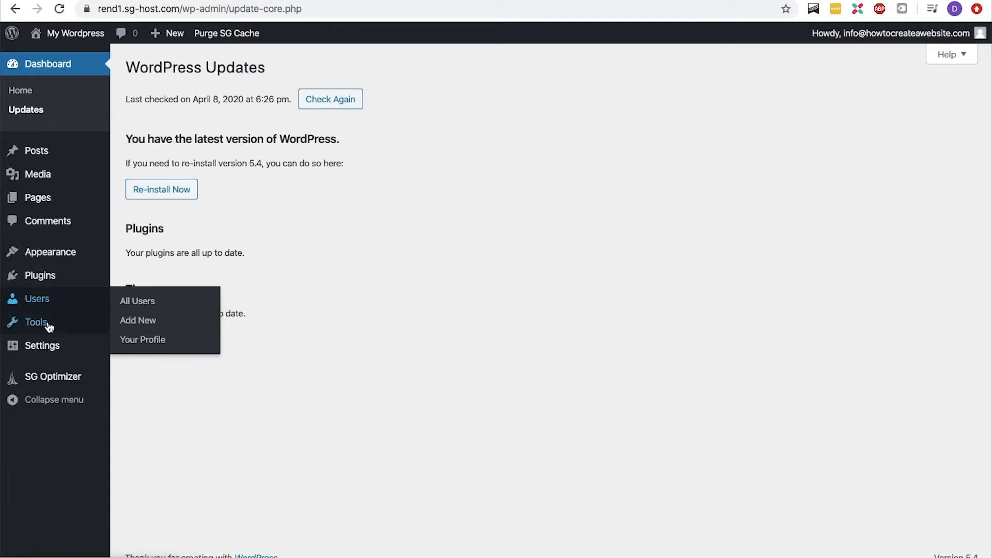
pyautogui.moveTo(49, 327)
pyautogui.moveTo(45, 344)
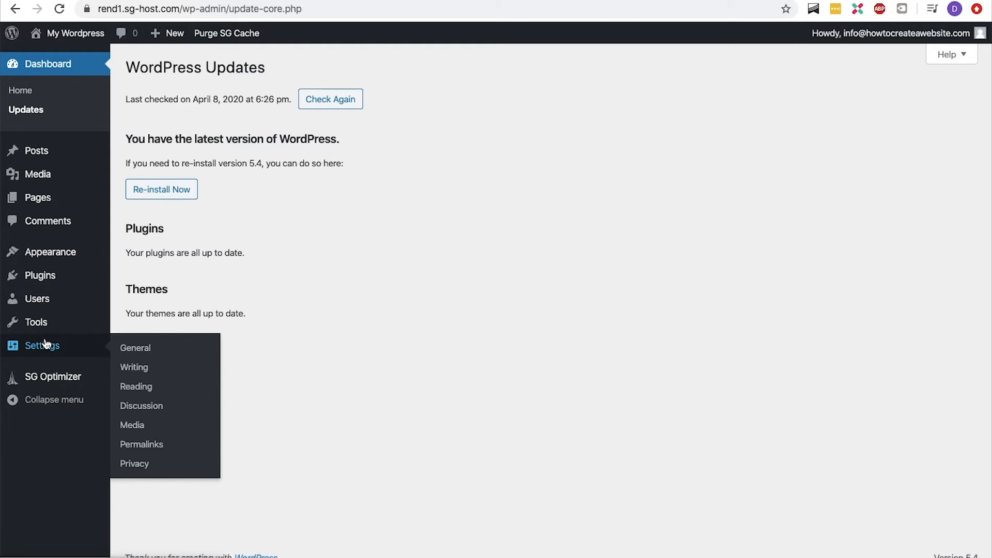
# - Open General Settings, choose English (United States) as the site language, and save the changes
pyautogui.click(119, 348)
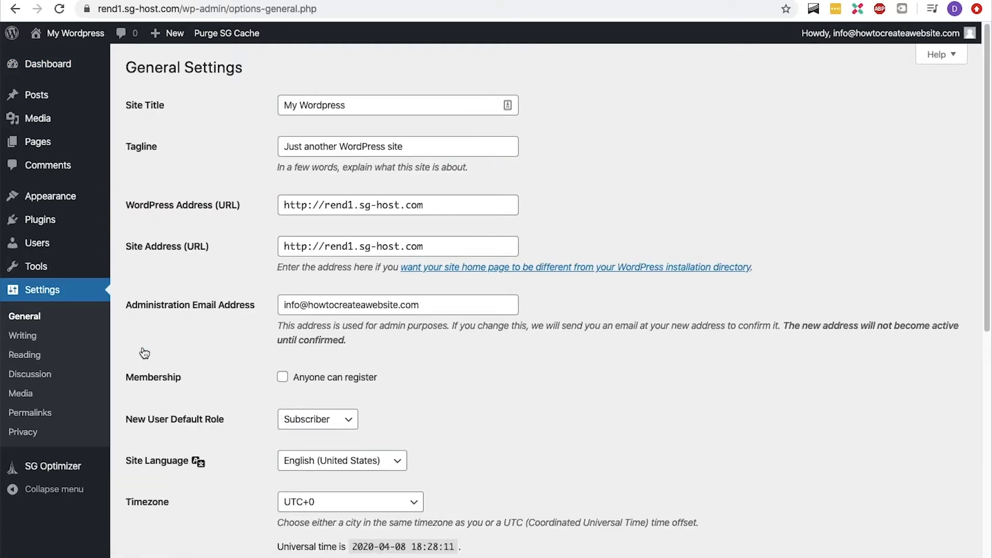
pyautogui.scroll(-5, 145, 351)
pyautogui.click(406, 231)
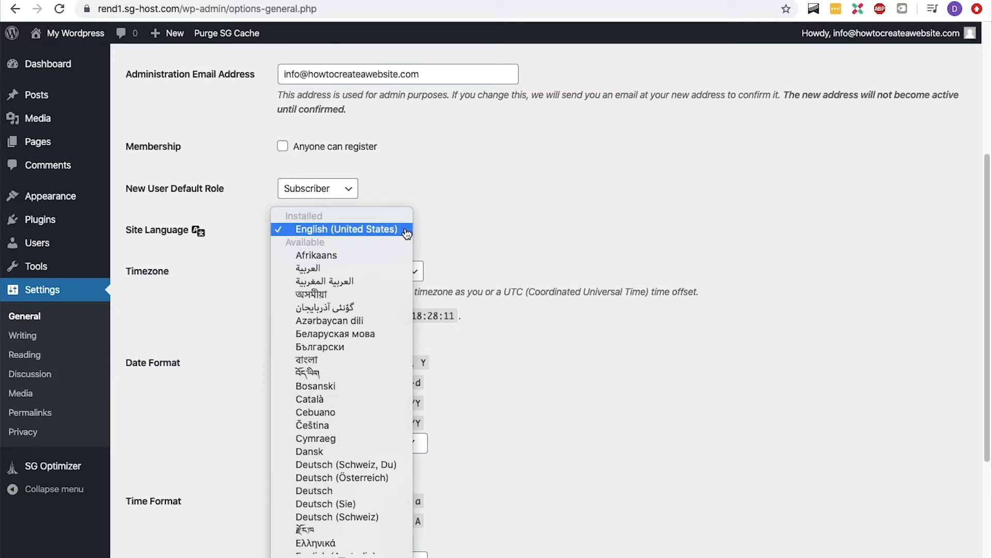
pyautogui.click(407, 234)
pyautogui.scroll(-4, 406, 232)
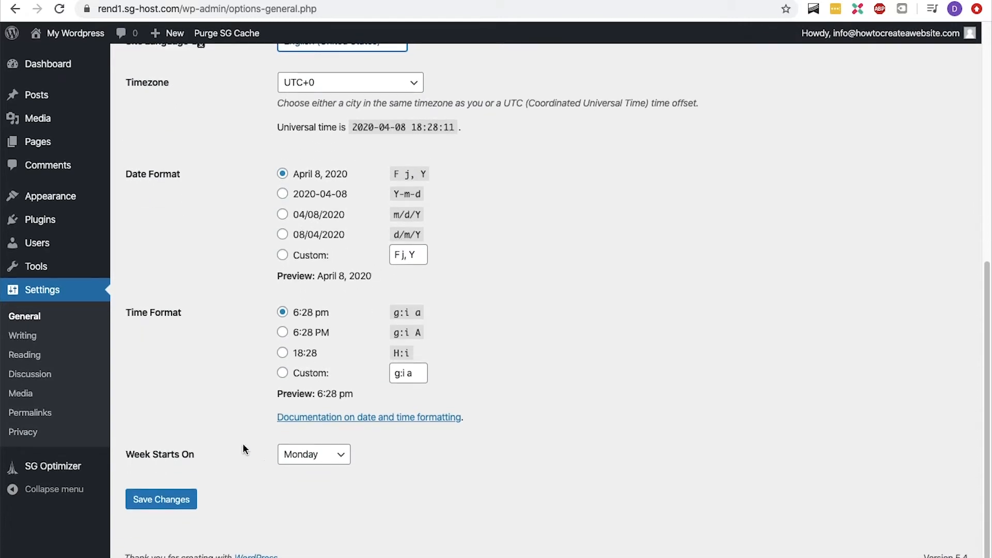
pyautogui.click(158, 499)
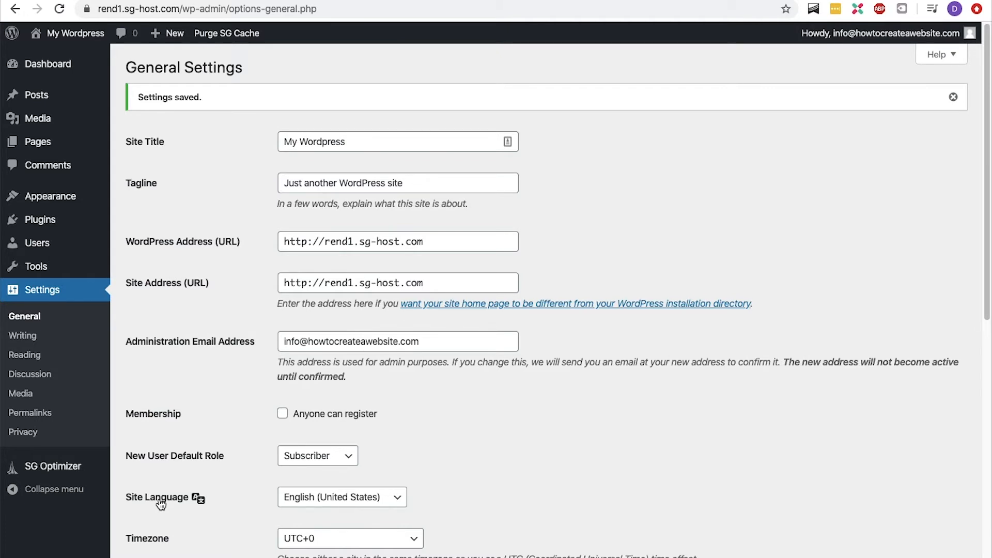
# - Open the installed plugins and deactivate both SG Optimizer and WordPress Starter with a bulk action
pyautogui.click(126, 222)
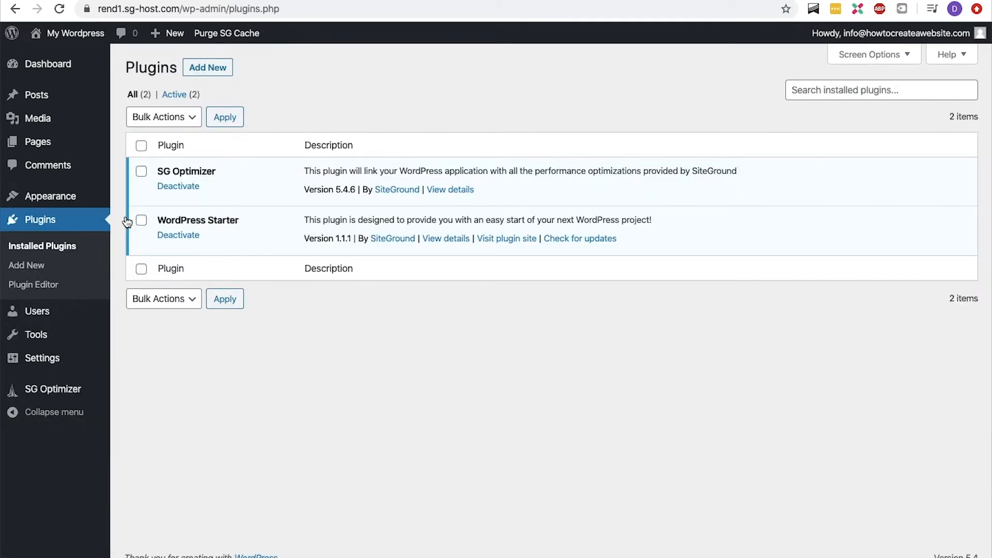
pyautogui.click(141, 147)
pyautogui.click(161, 120)
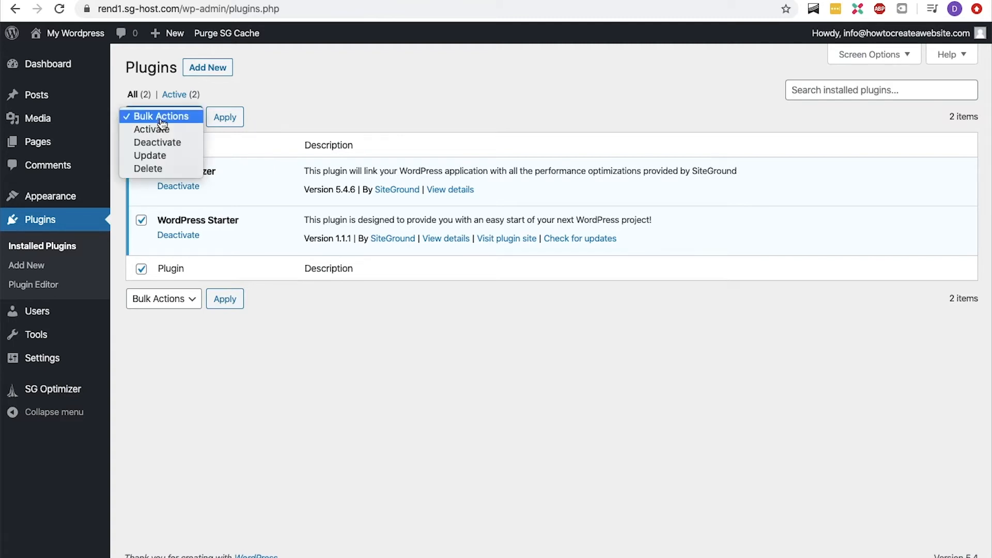
pyautogui.click(164, 142)
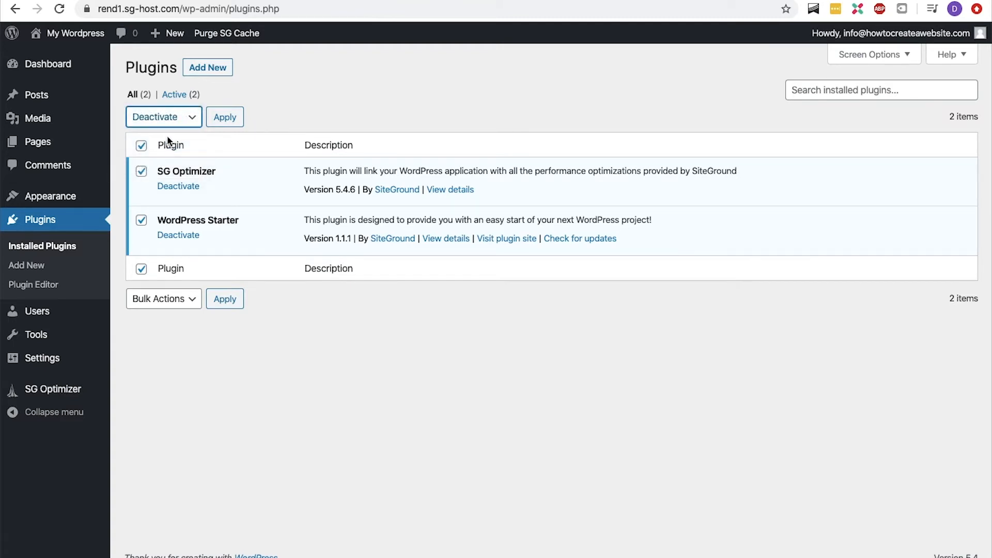
pyautogui.click(221, 123)
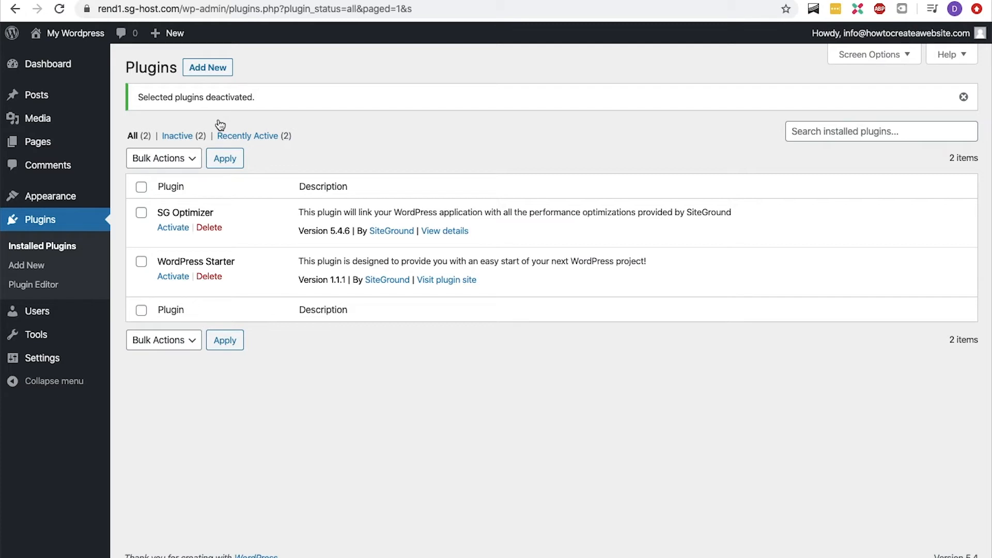
# - Select both deactivated plugins and delete them with a bulk action, confirming the deletion
pyautogui.click(141, 187)
pyautogui.click(165, 158)
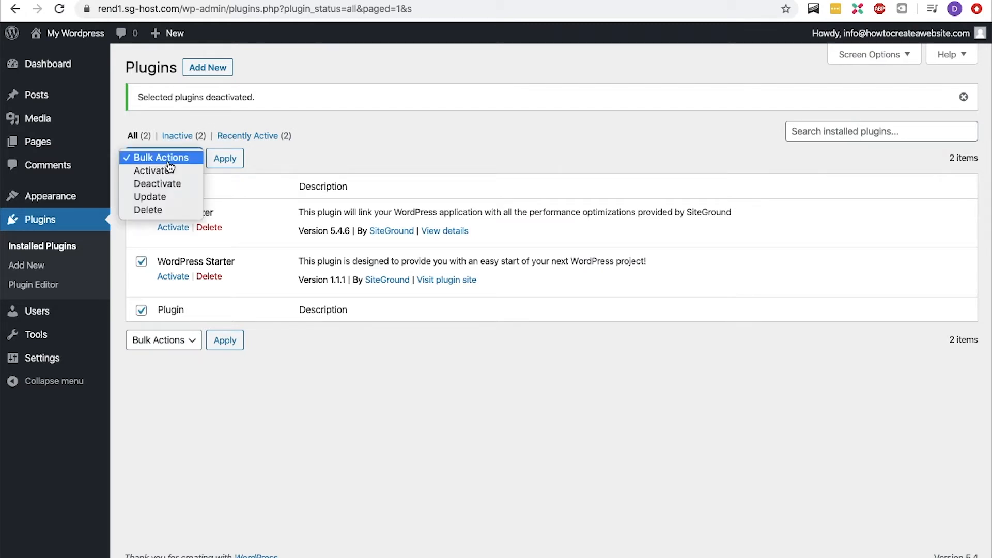
pyautogui.click(166, 210)
pyautogui.click(222, 163)
pyautogui.click(610, 102)
# - Go to the Pages list and move all pages to the trash with a bulk action
pyautogui.click(72, 62)
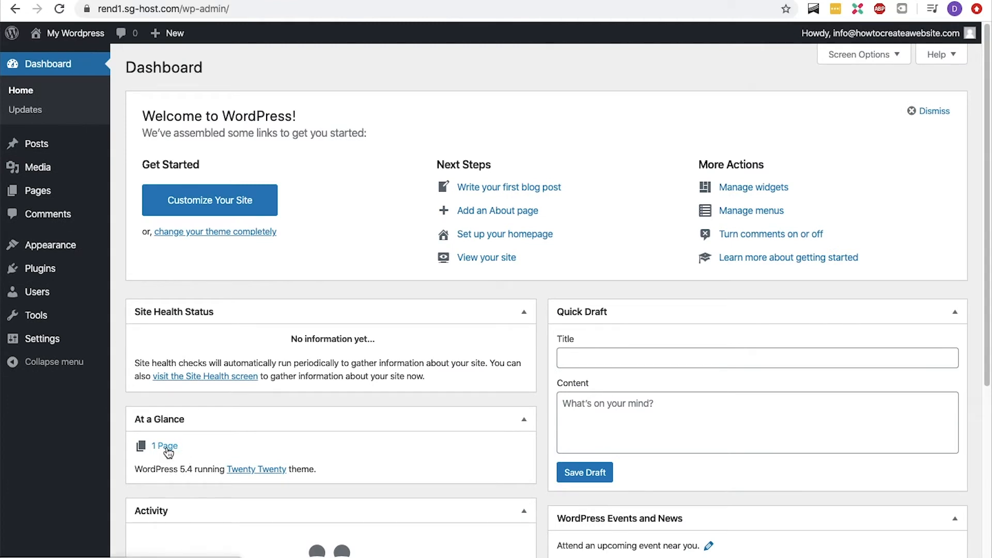
pyautogui.scroll(-3, 168, 452)
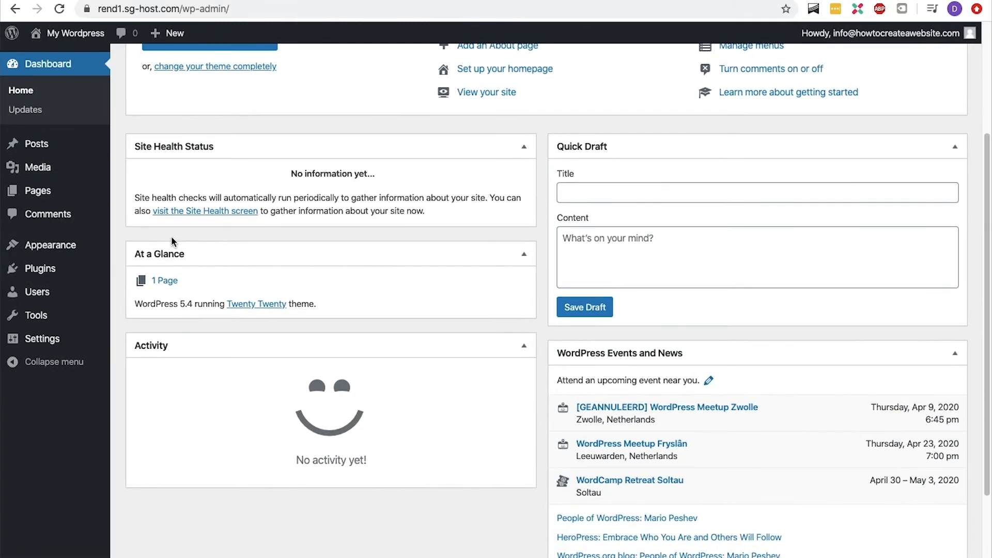
pyautogui.moveTo(66, 197)
pyautogui.click(124, 194)
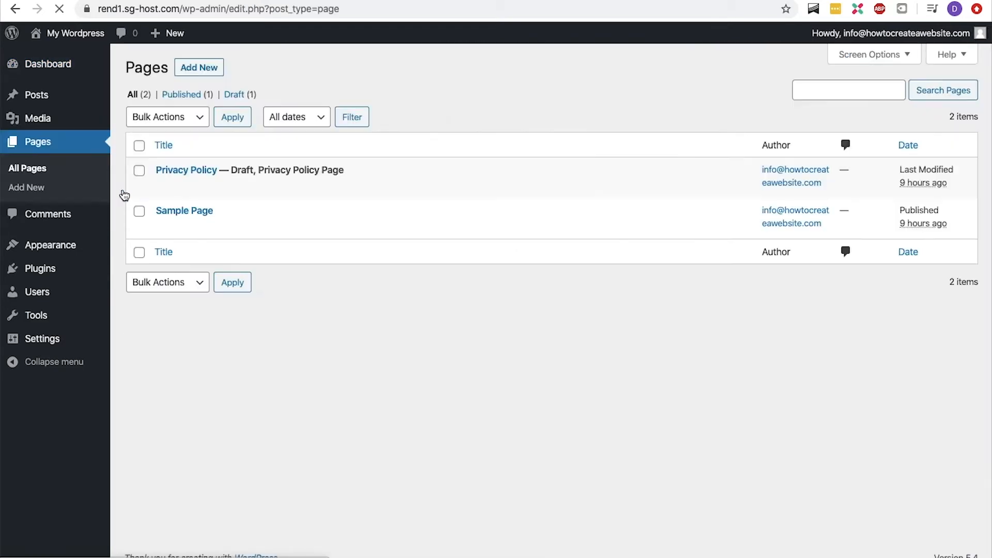
pyautogui.click(139, 145)
pyautogui.click(160, 117)
pyautogui.click(165, 141)
pyautogui.click(231, 118)
# - Open the trashed pages and permanently delete all of them with a bulk action
pyautogui.click(176, 135)
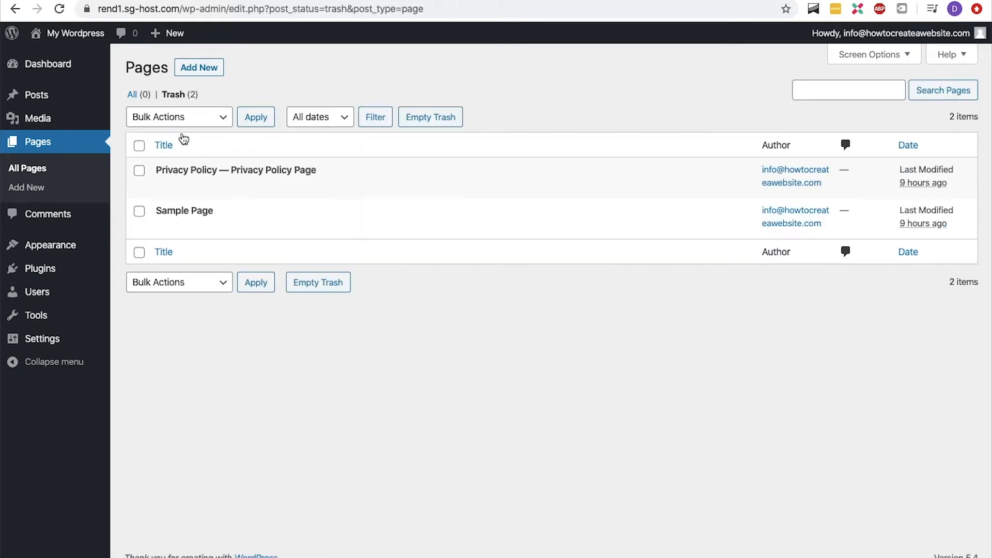
pyautogui.click(139, 145)
pyautogui.click(160, 117)
pyautogui.click(166, 141)
pyautogui.click(256, 117)
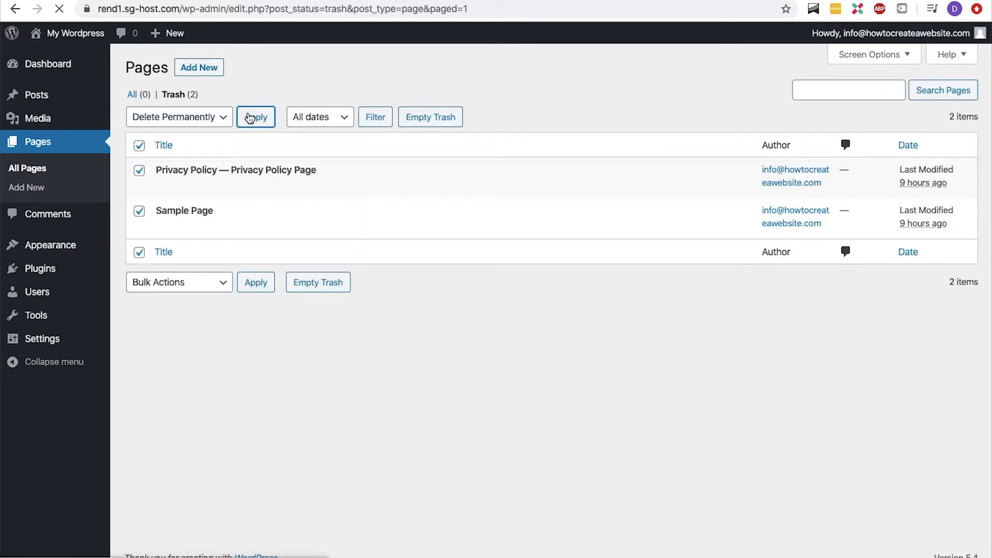
# - Open your user profile and replace the nickname with the owner's full name
pyautogui.moveTo(856, 41)
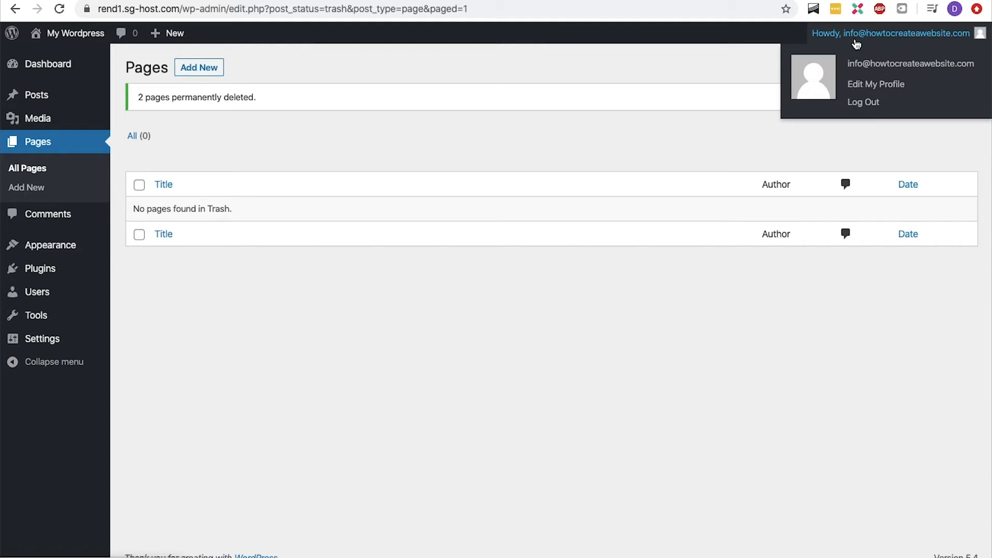
pyautogui.moveTo(77, 290)
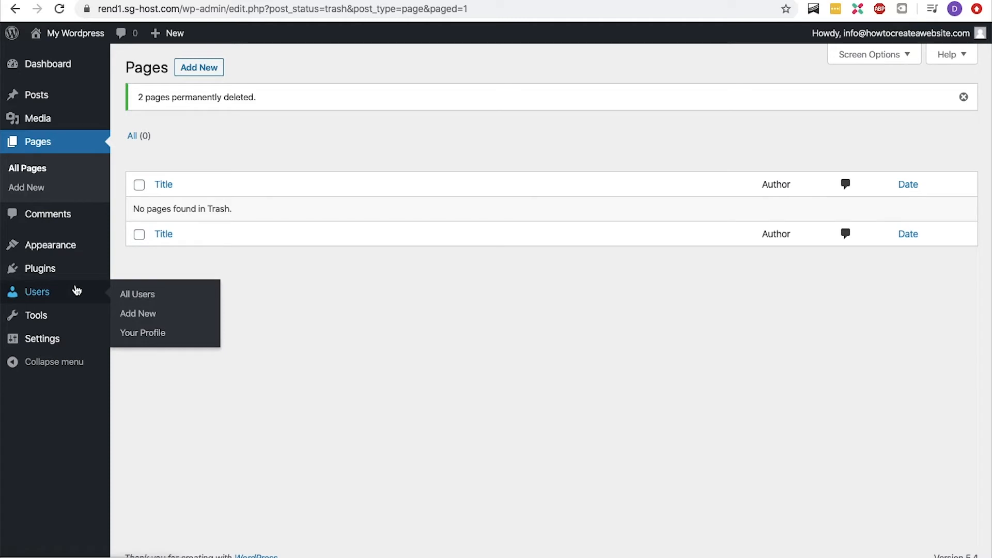
pyautogui.click(133, 333)
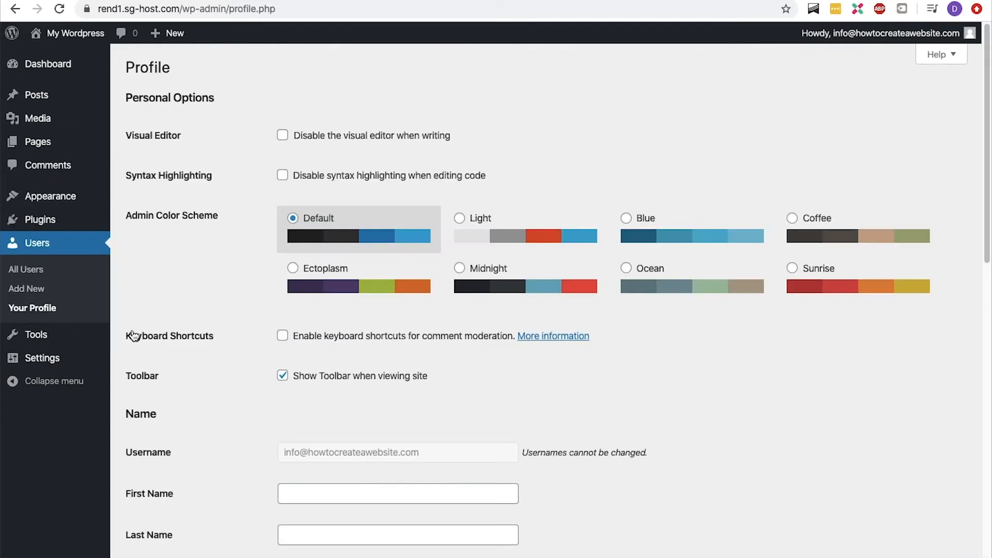
pyautogui.scroll(-10, 134, 335)
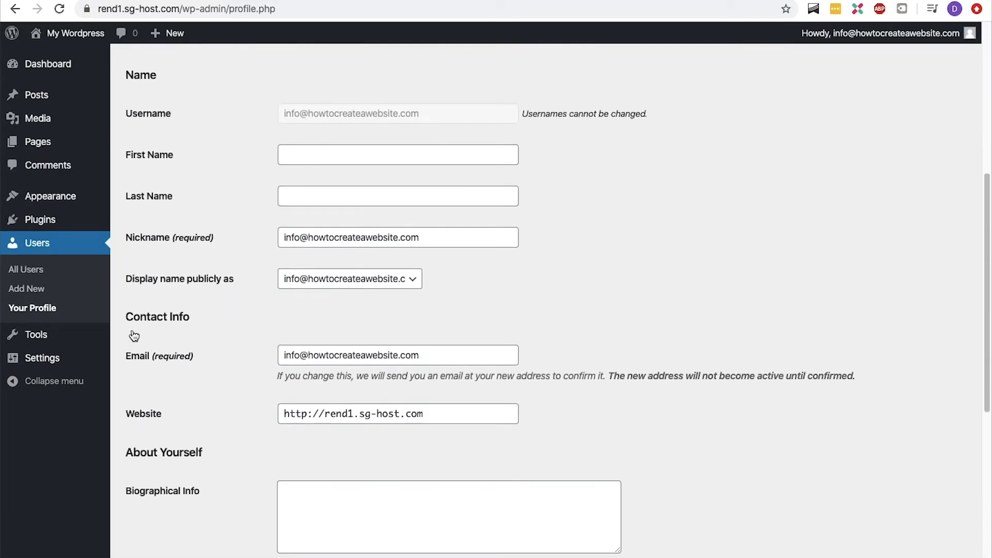
pyautogui.moveTo(418, 238); pyautogui.dragTo(260, 243)
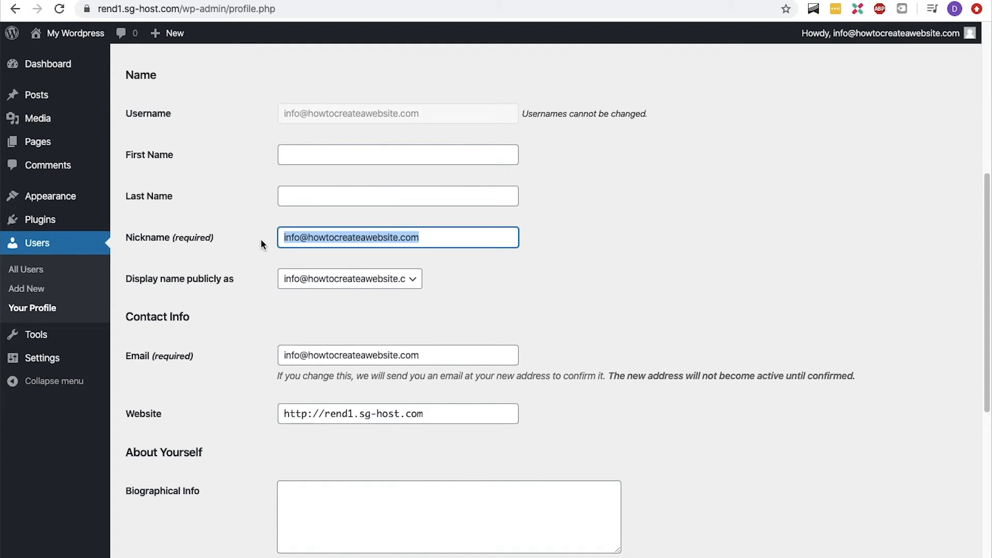
pyautogui.write('René Delescen')
pyautogui.press('Tab')
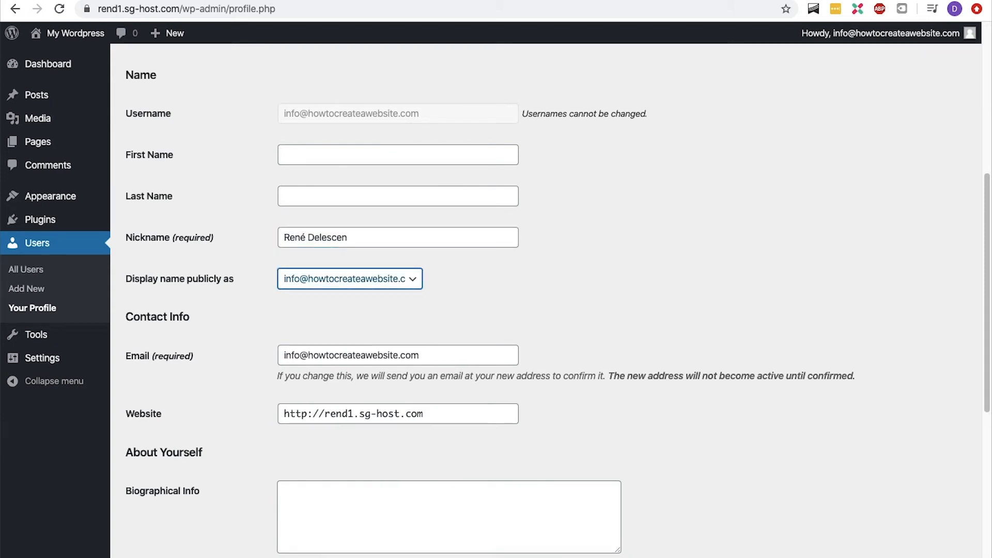
# - Choose the new nickname as the public display name and update the profile
pyautogui.click(309, 273)
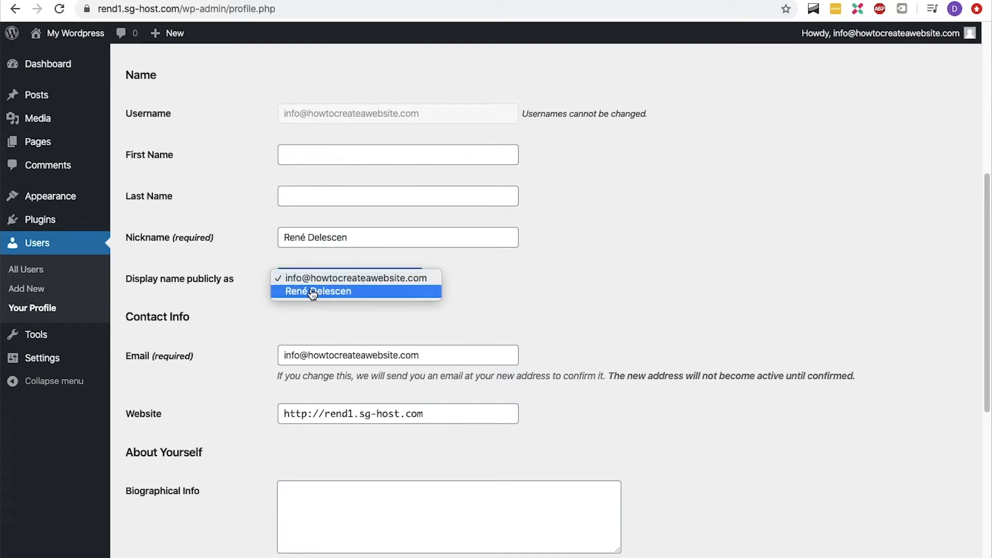
pyautogui.click(311, 290)
pyautogui.scroll(-10, 312, 294)
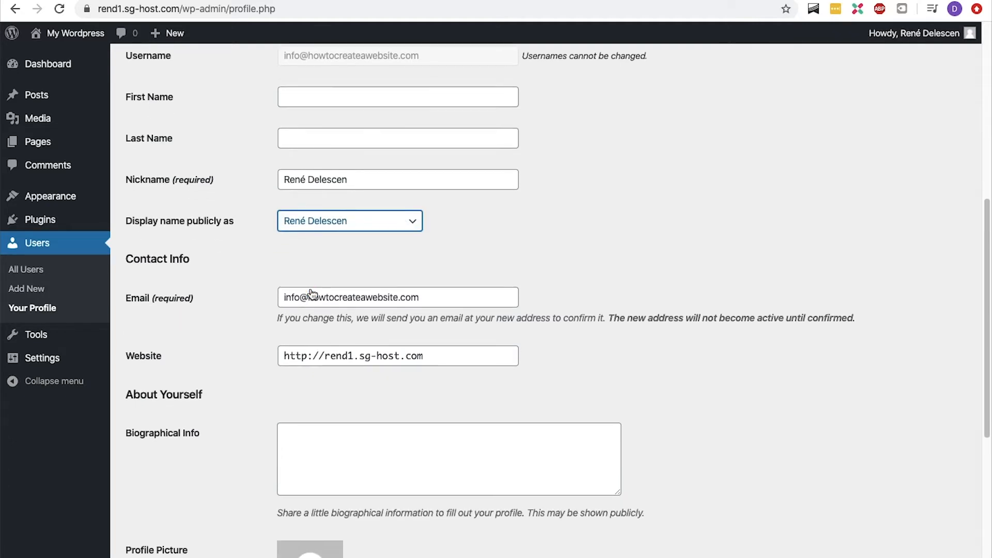
pyautogui.scroll(-1, 312, 294)
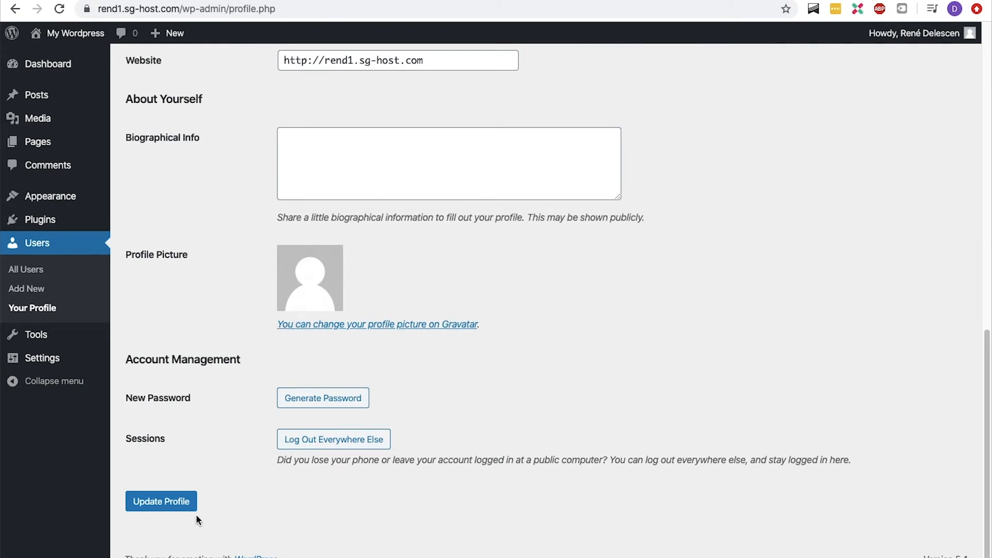
pyautogui.click(161, 501)
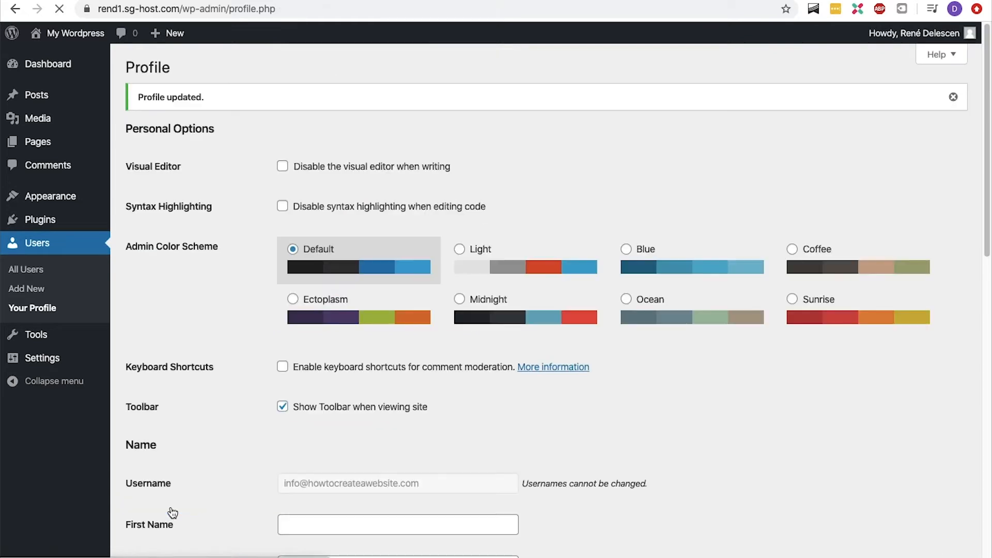
# - Return to the dashboard and collapse the Site Health Status, At a Glance and Activity boxes
pyautogui.click(73, 73)
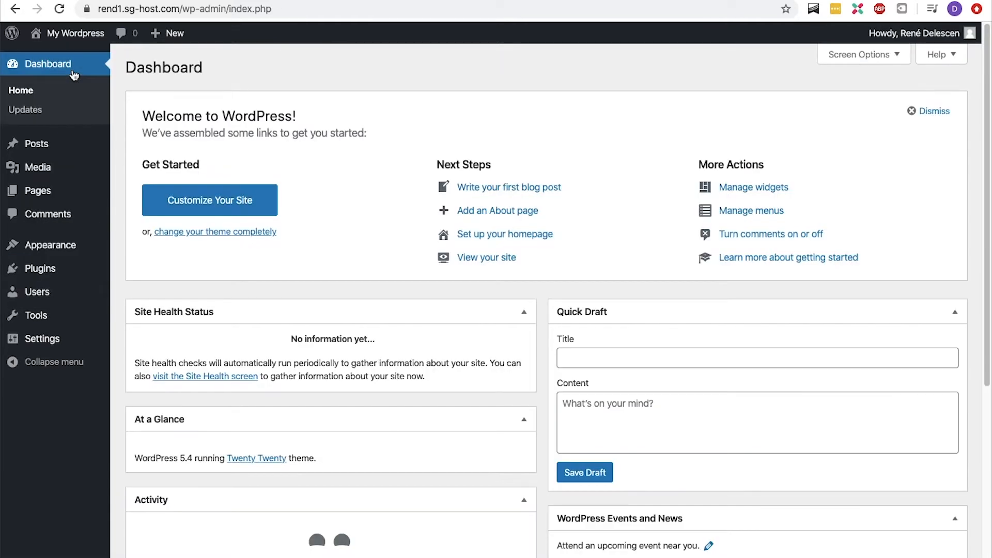
pyautogui.click(524, 312)
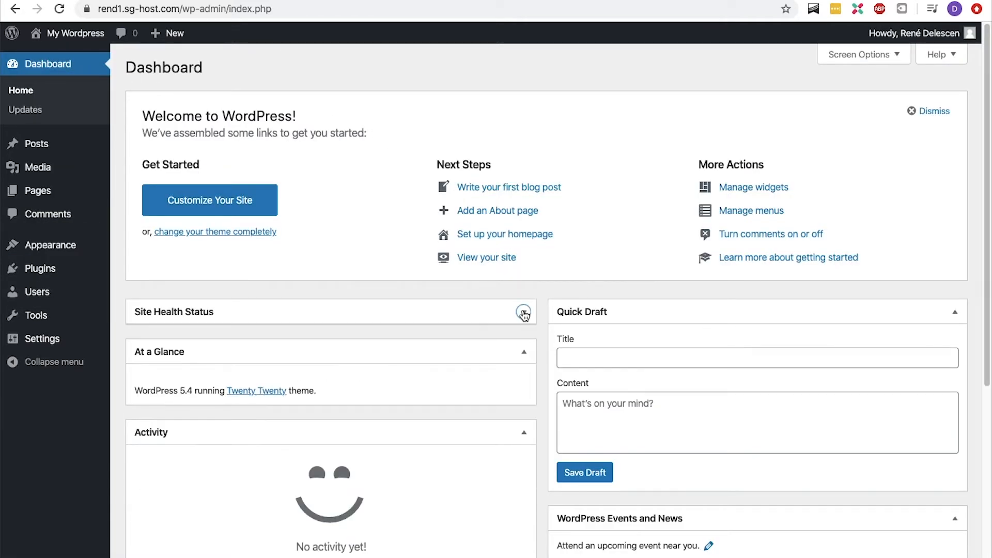
pyautogui.click(524, 352)
pyautogui.click(524, 391)
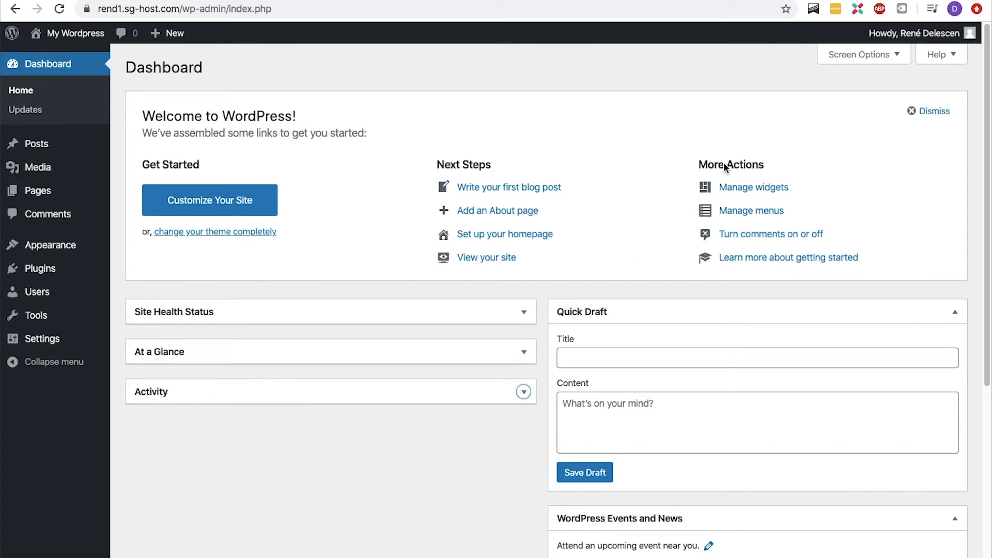
# - Hide all dashboard boxes, including Welcome, Quick Draft and WordPress Events and News, through Screen Options
pyautogui.click(879, 60)
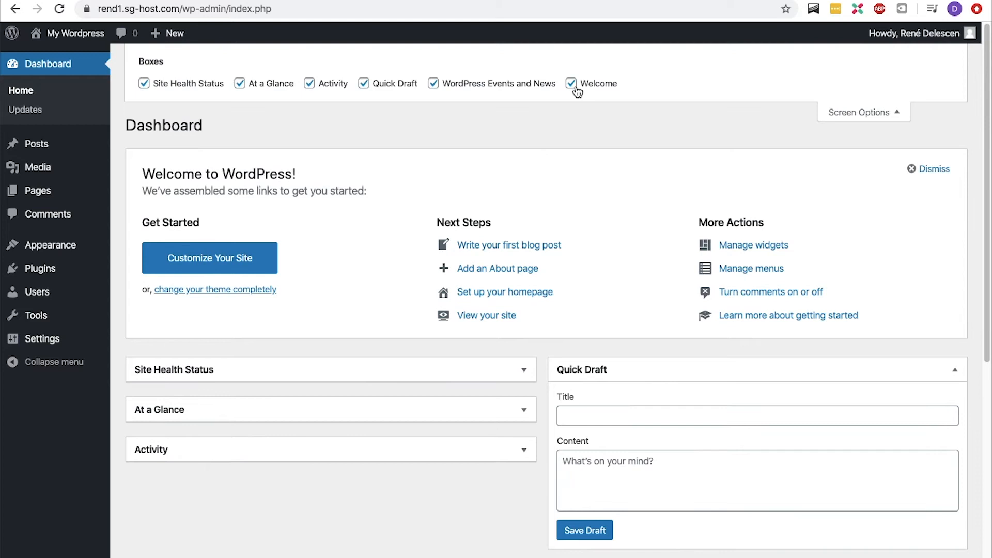
pyautogui.click(571, 83)
pyautogui.click(433, 84)
pyautogui.click(371, 87)
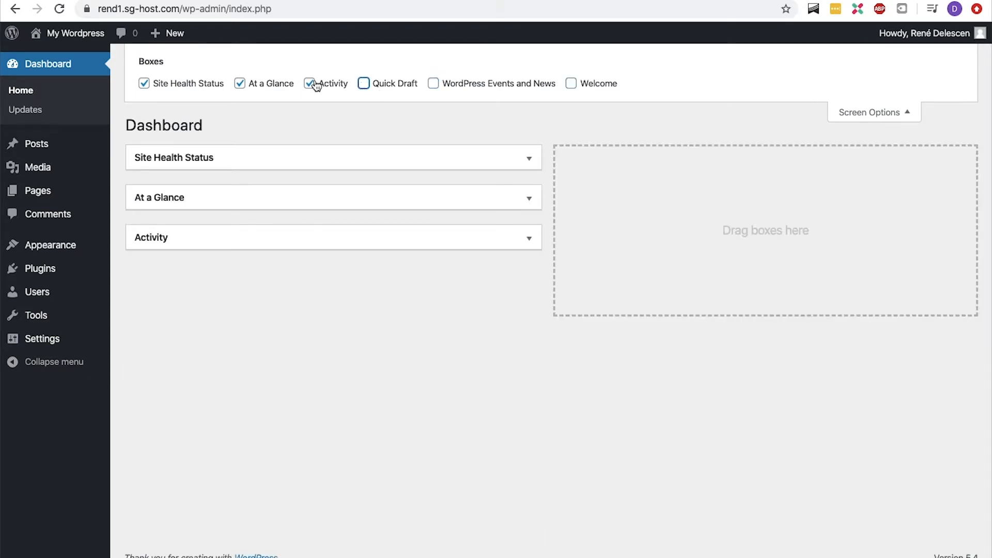
pyautogui.click(313, 85)
pyautogui.click(241, 86)
pyautogui.click(144, 84)
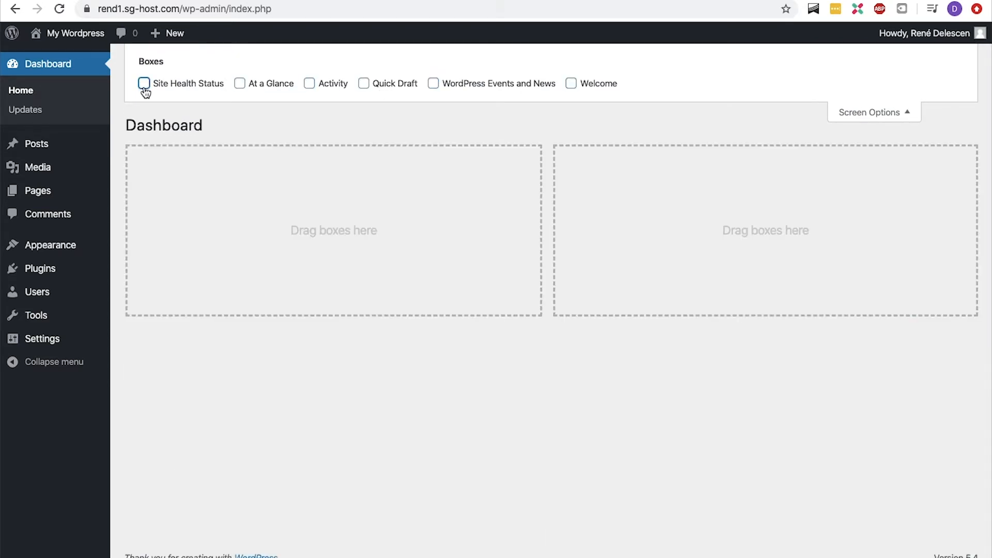
# - Open General Settings and enter Law Firm X as the site title
pyautogui.moveTo(41, 338)
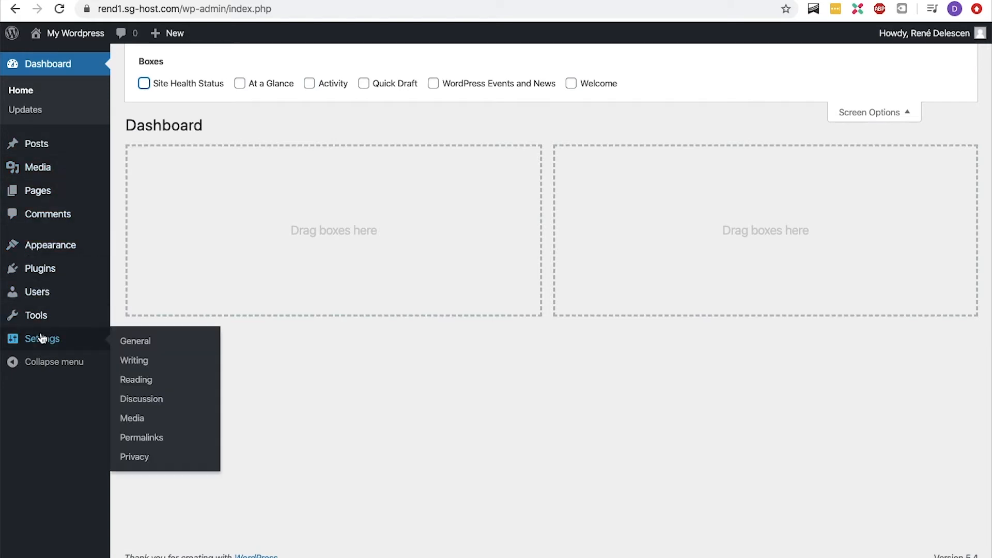
pyautogui.click(124, 340)
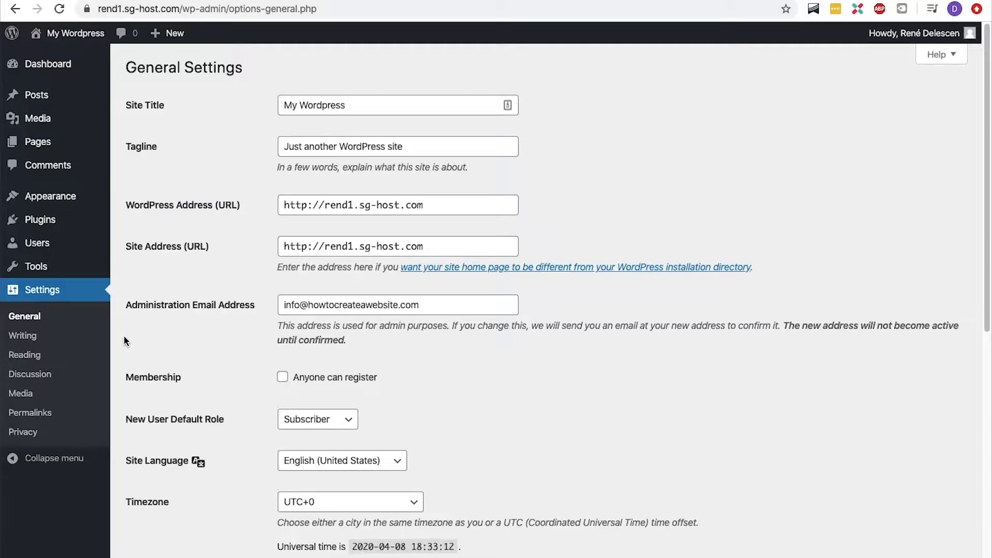
pyautogui.click(367, 101)
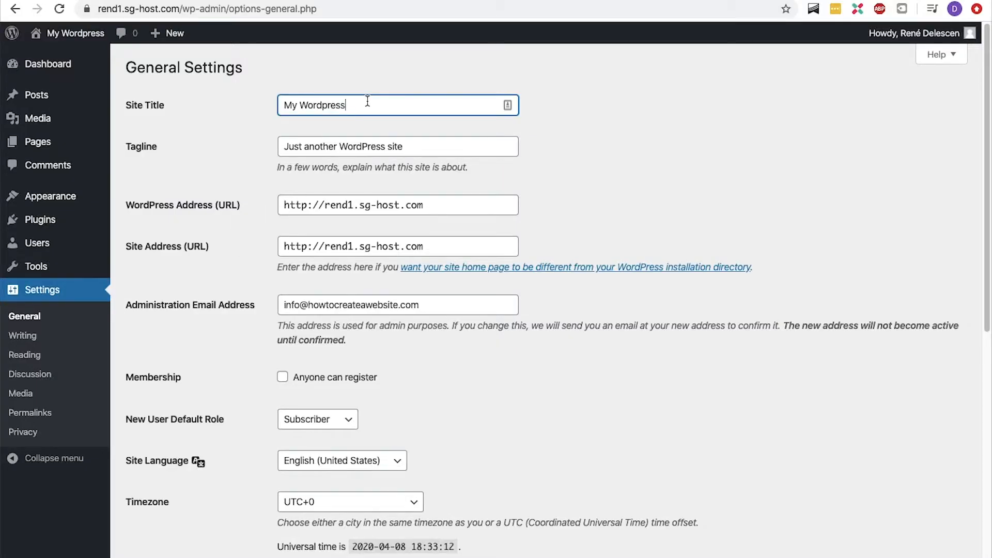
pyautogui.tripleClick(367, 102)
pyautogui.write('Law Firm X')
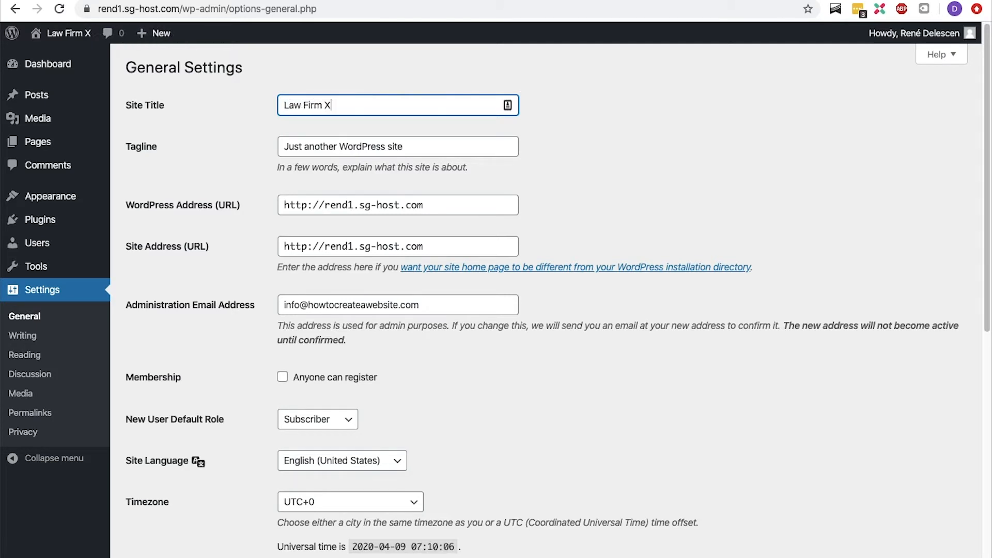
# - Replace the site title with Insurance disputes, personal injury and business Litigation | Law Firm X
pyautogui.press('super+a')
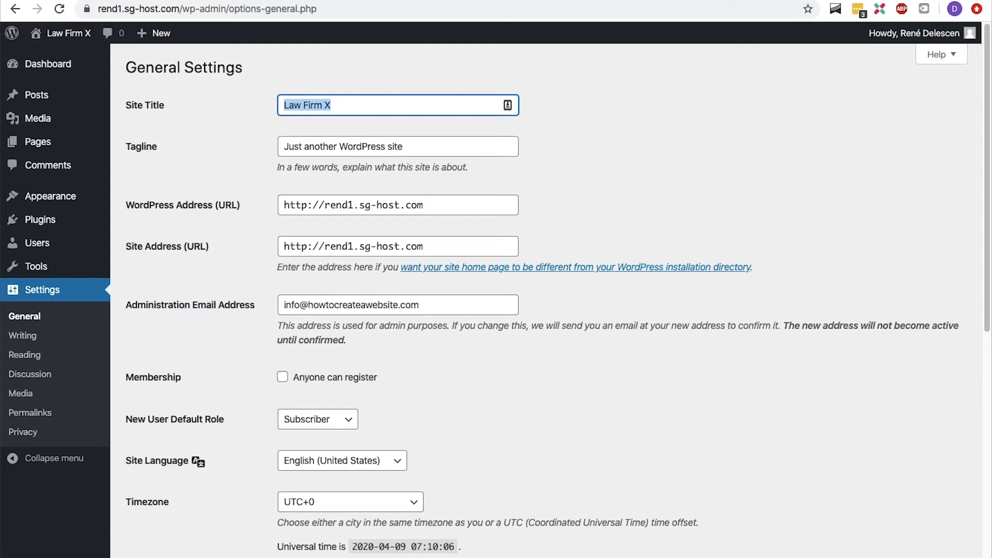
pyautogui.press('BackSpace')
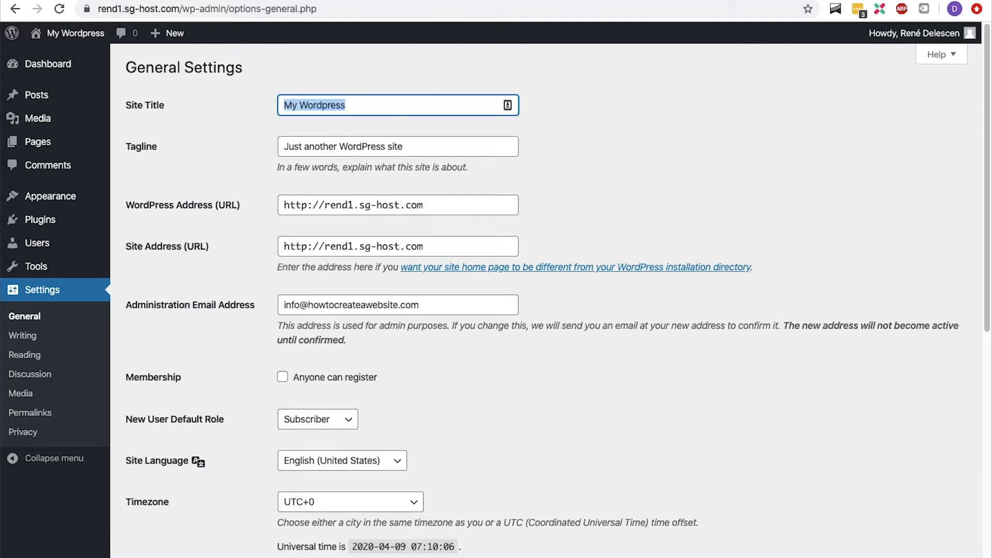
pyautogui.write('I')
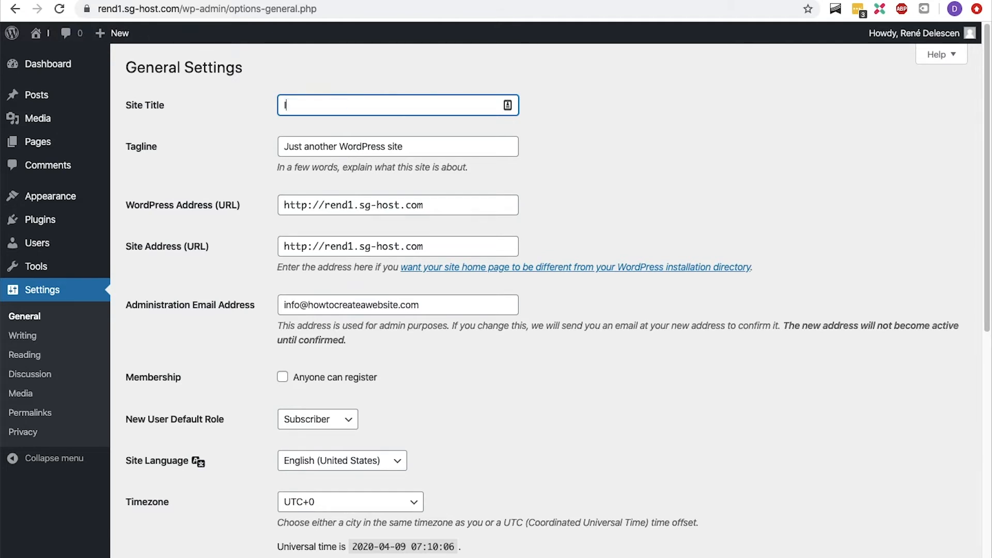
pyautogui.write('nsurance disputes, ')
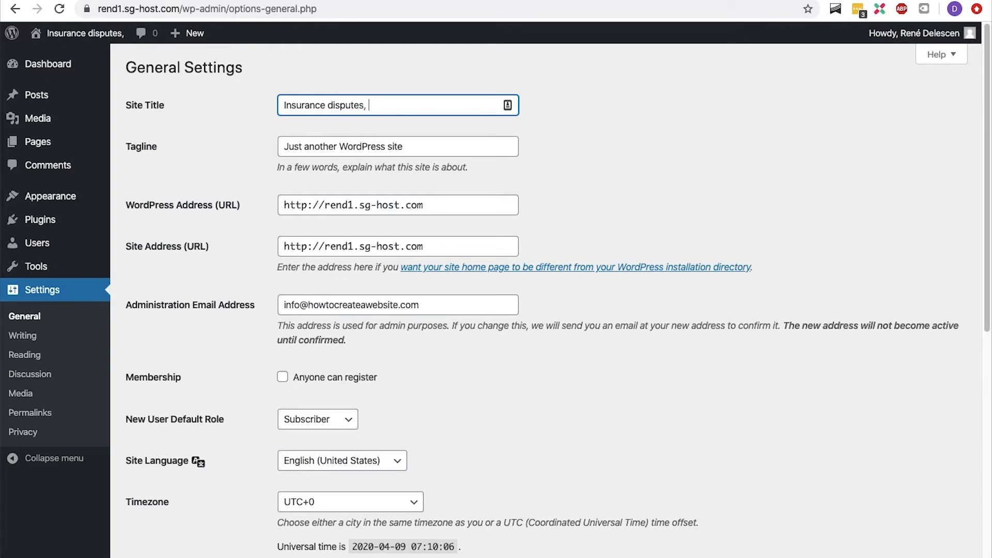
pyautogui.write('personal injury')
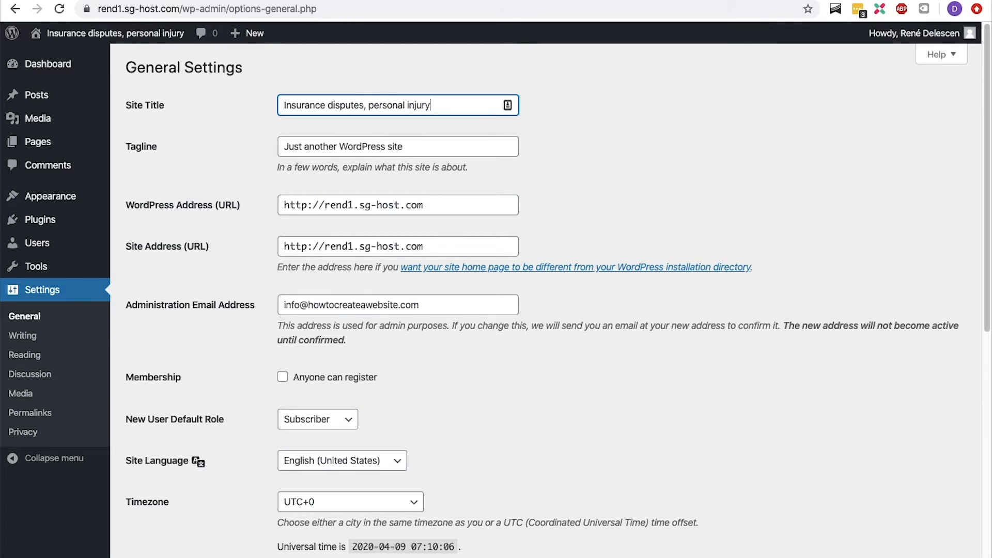
pyautogui.write(' and business Liti')
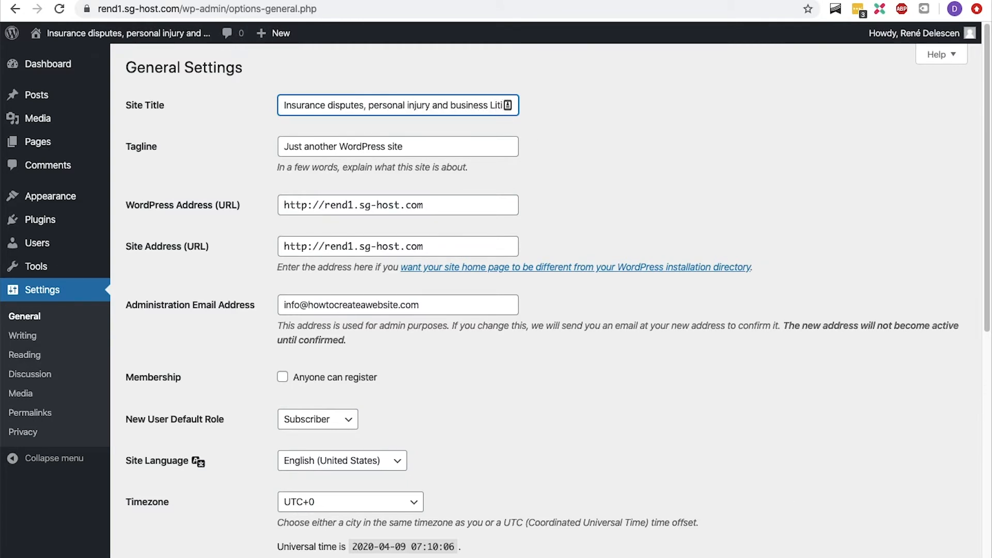
pyautogui.write('gation |Law Firm')
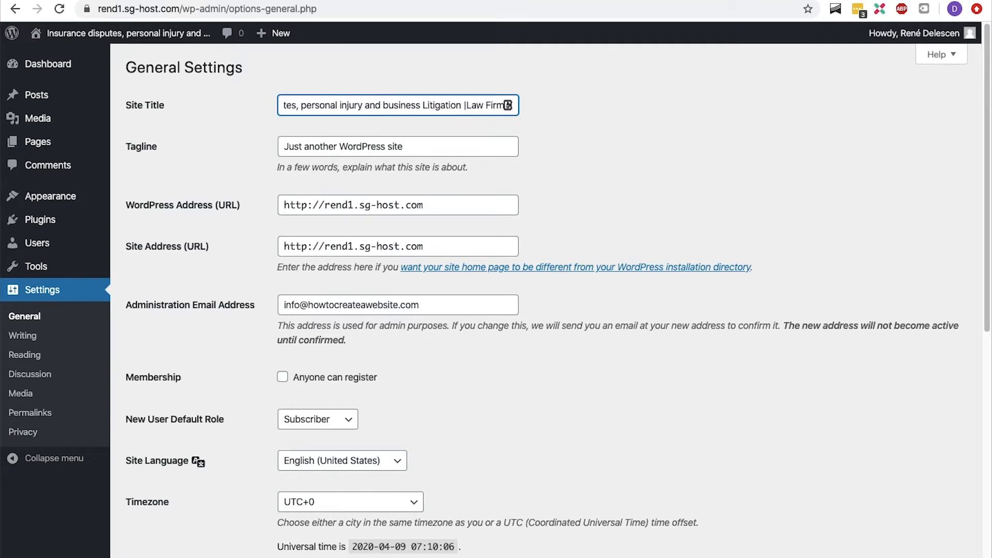
# - Set the tagline to Leading Law Firm in protecting the people in Amsterdam
pyautogui.press('Tab')
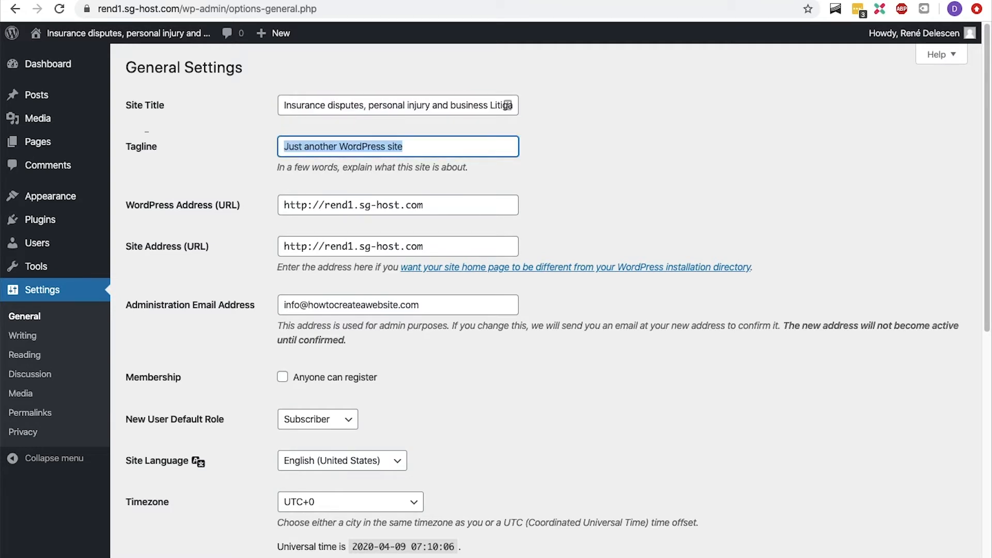
pyautogui.write('Leading Law ')
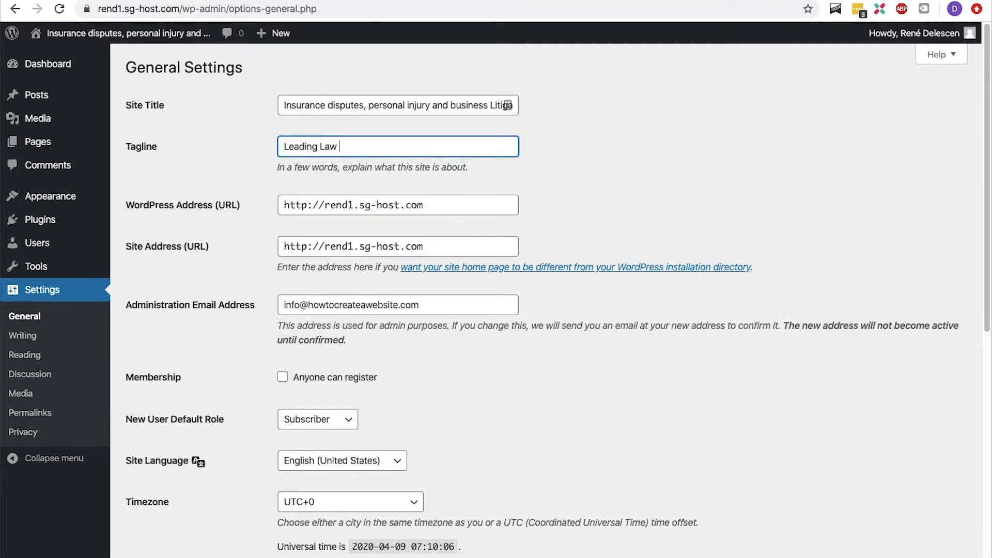
pyautogui.write('Firm in protecting the people in Amsterdam')
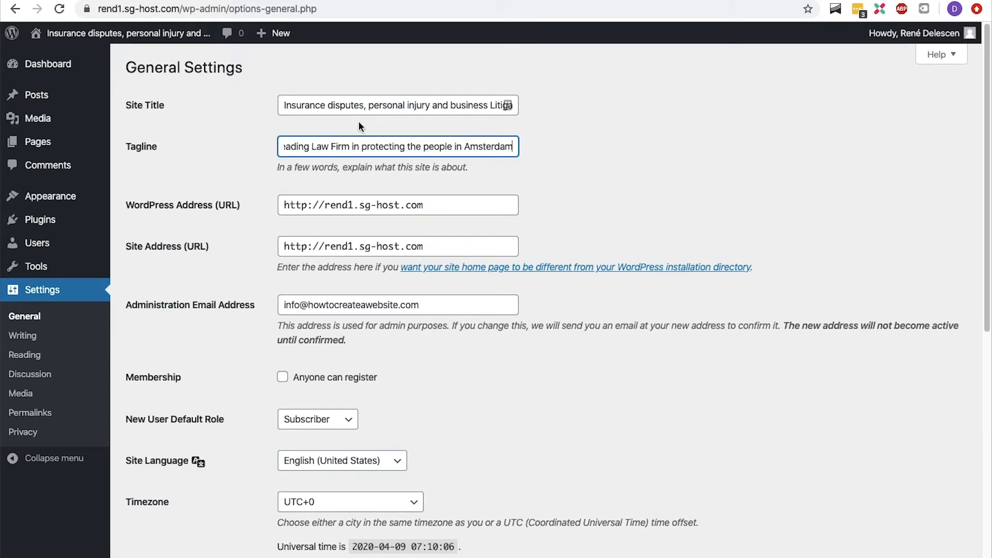
# - Change the WordPress Address and Site Address URLs from http to https
pyautogui.scroll(-3, 358, 124)
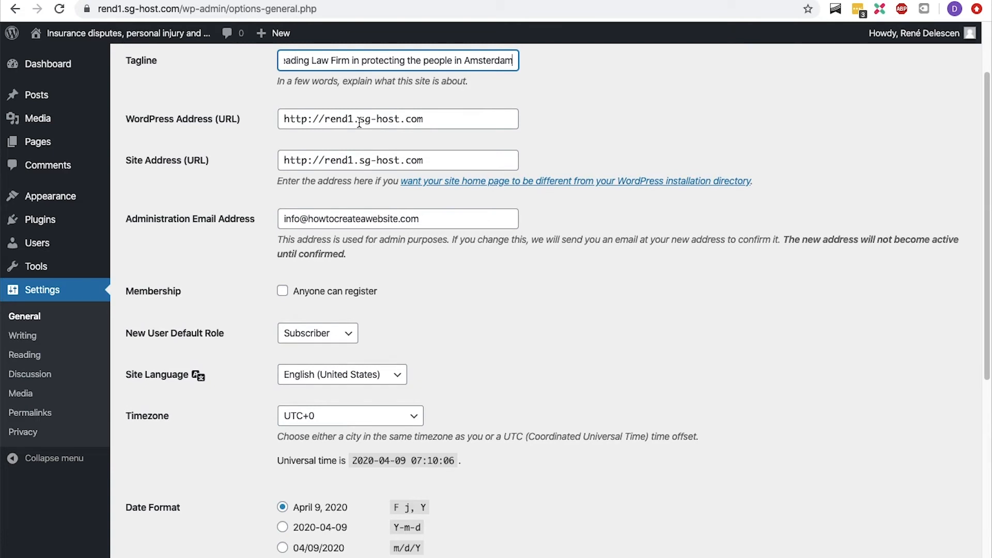
pyautogui.click(313, 119)
pyautogui.write('s')
pyautogui.click(313, 159)
pyautogui.write('s')
# - Review the date and time format options and save the general settings
pyautogui.scroll(-10, 320, 157)
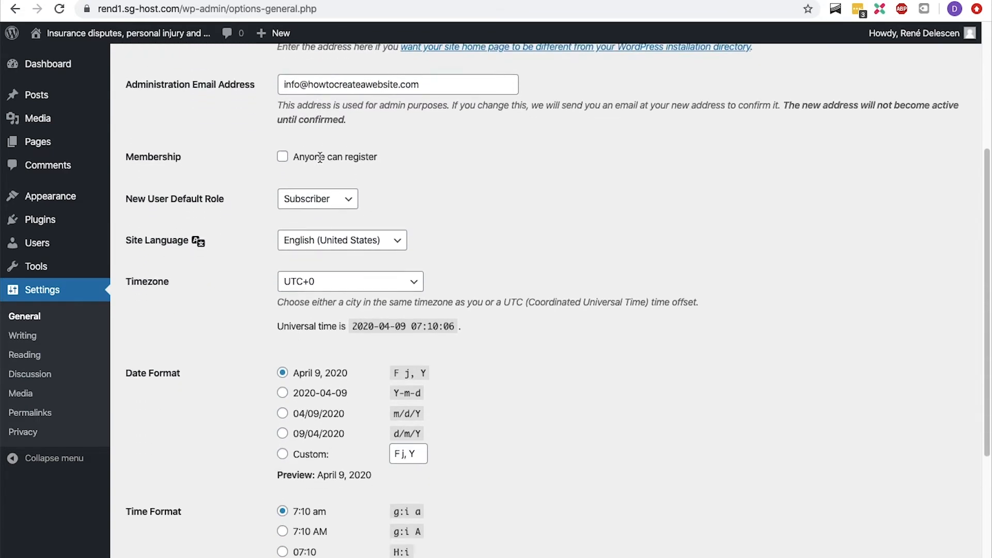
pyautogui.scroll(-1, 320, 157)
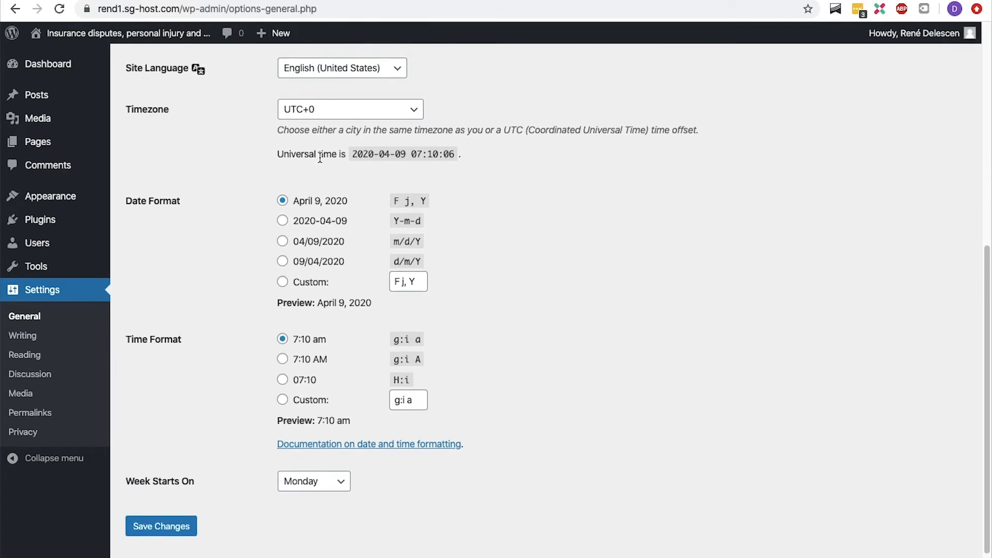
pyautogui.click(282, 221)
pyautogui.click(282, 201)
pyautogui.scroll(-1, 278, 212)
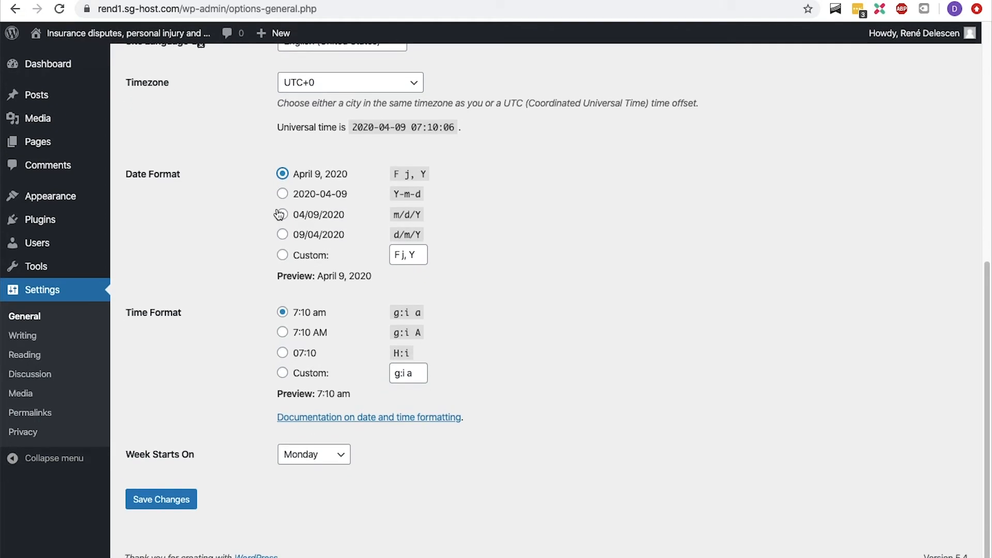
pyautogui.click(150, 500)
# - Log back in with the admin e-mail address and account password, ticking Remember Me
pyautogui.press('Tab')
pyautogui.write('•••••••••••••••••')
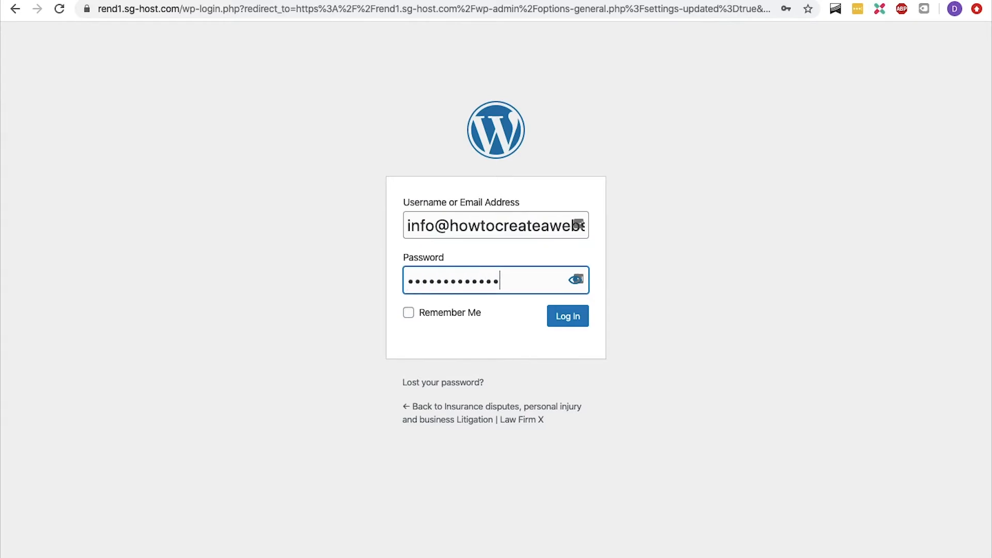
pyautogui.click(408, 313)
pyautogui.click(555, 322)
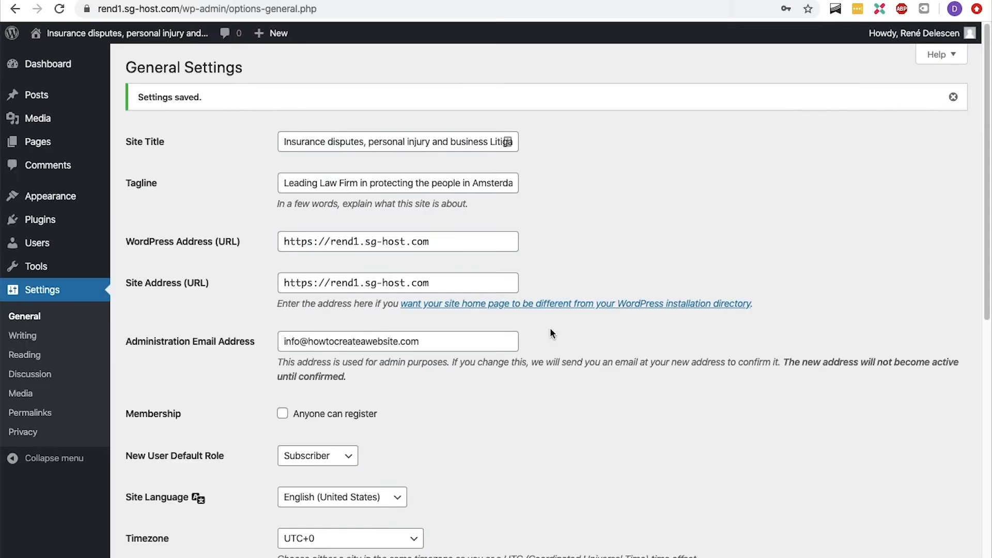
# - Set the permalink structure to Post name and save the change
pyautogui.click(60, 412)
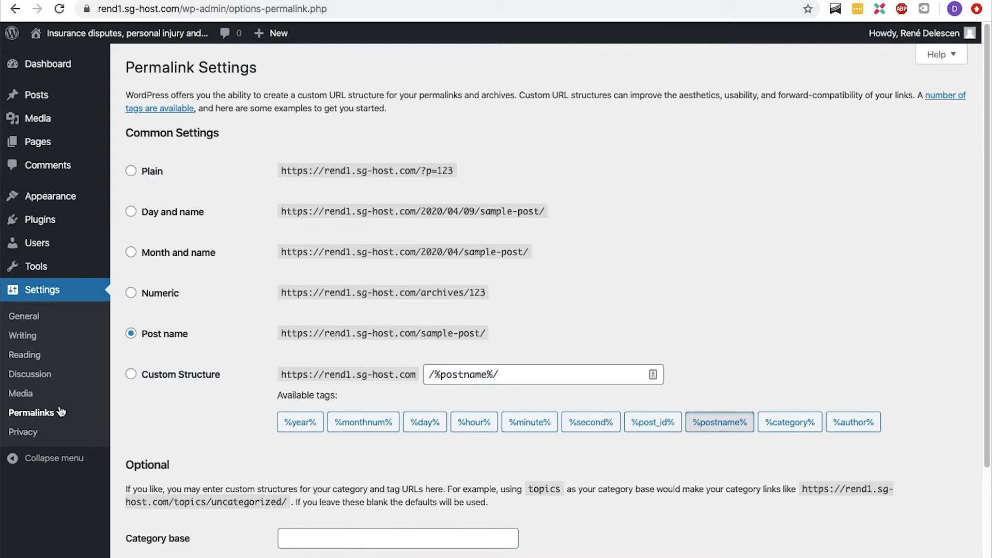
pyautogui.click(130, 375)
pyautogui.click(132, 336)
pyautogui.scroll(-3, 137, 351)
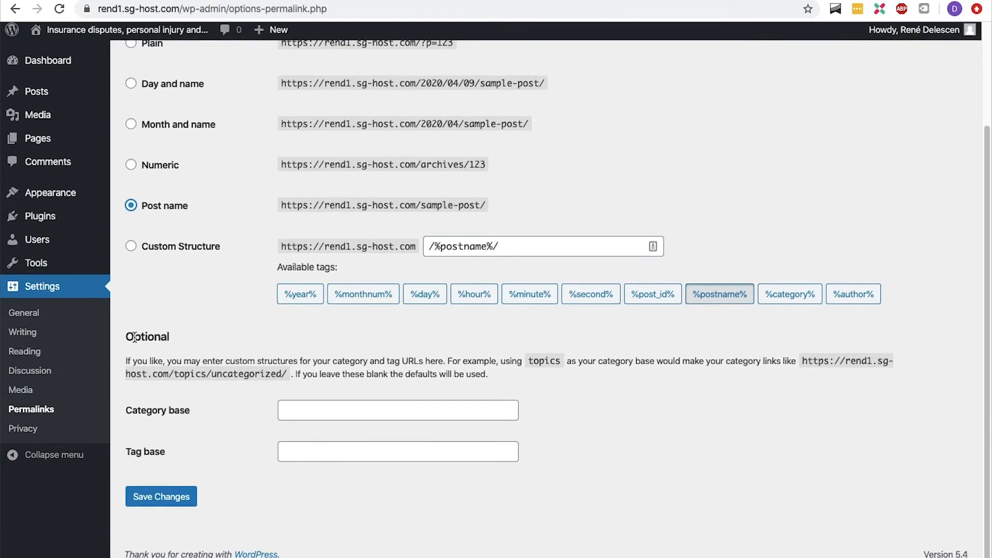
pyautogui.click(151, 501)
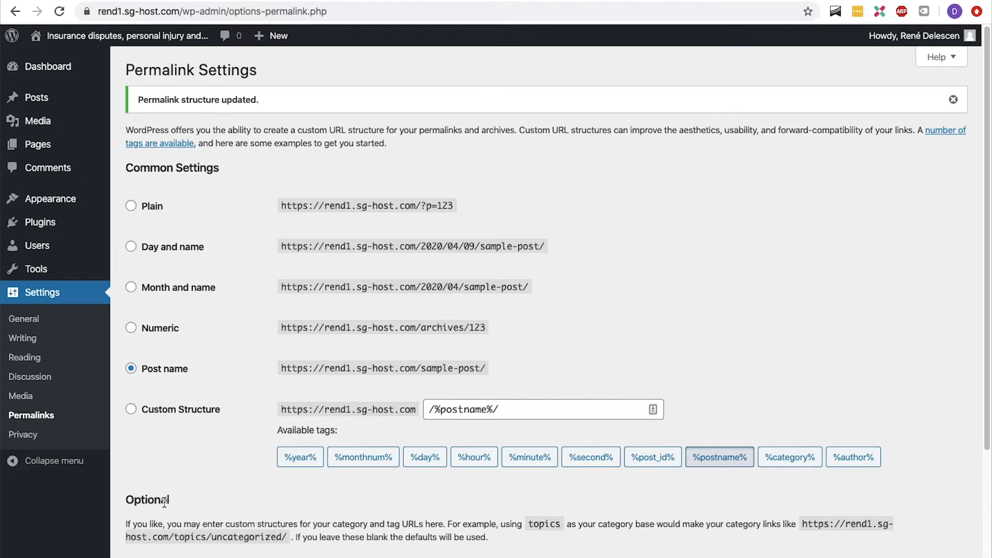
# - Open the Astra theme's pricing page in a new browser tab
pyautogui.press('super+t')
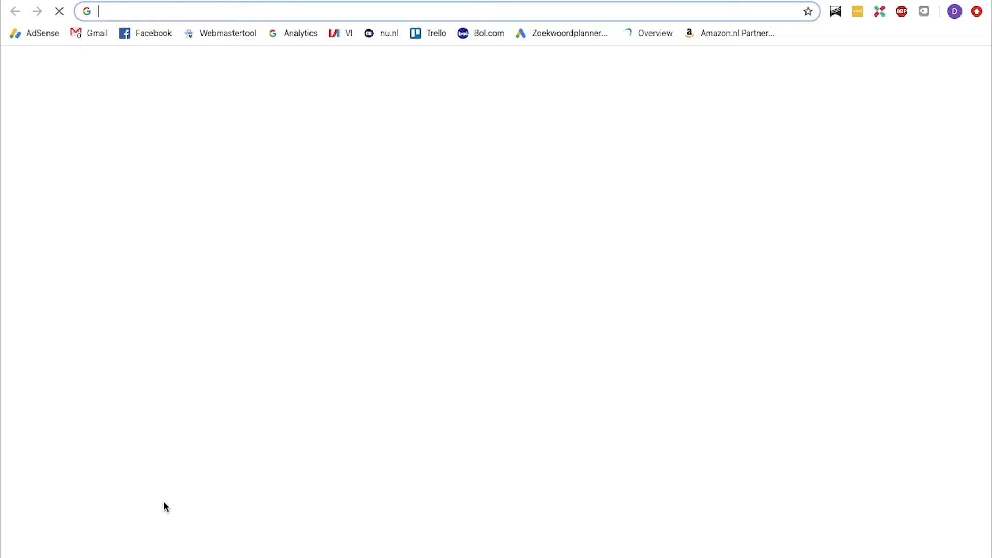
pyautogui.write('delescen.com/a')
pyautogui.write('stra')
pyautogui.press('BackSpace')
pyautogui.write('ra/')
pyautogui.press('Return')
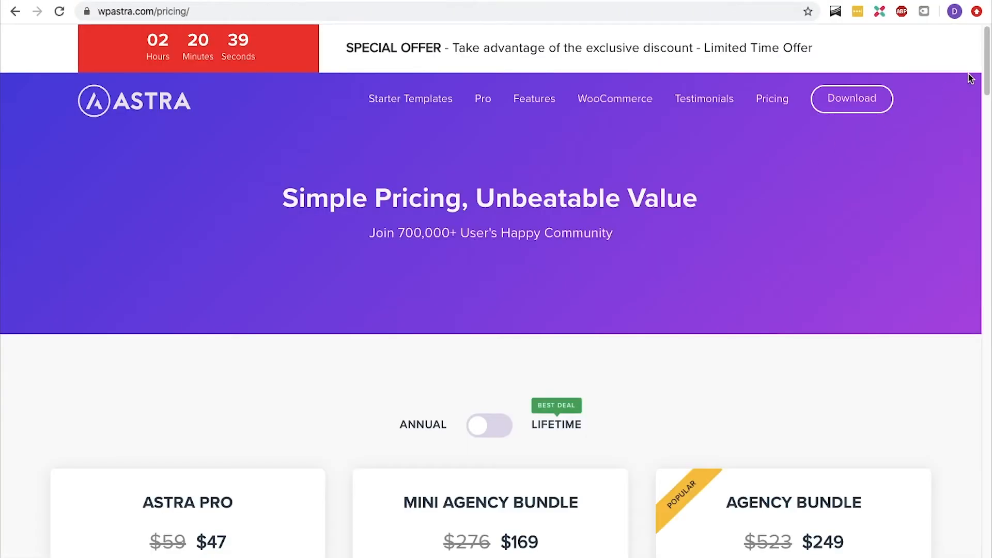
# - Download the free Astra theme, filling in a first name and e-mail address in the download form
pyautogui.moveTo(987, 78); pyautogui.dragTo(989, 124)
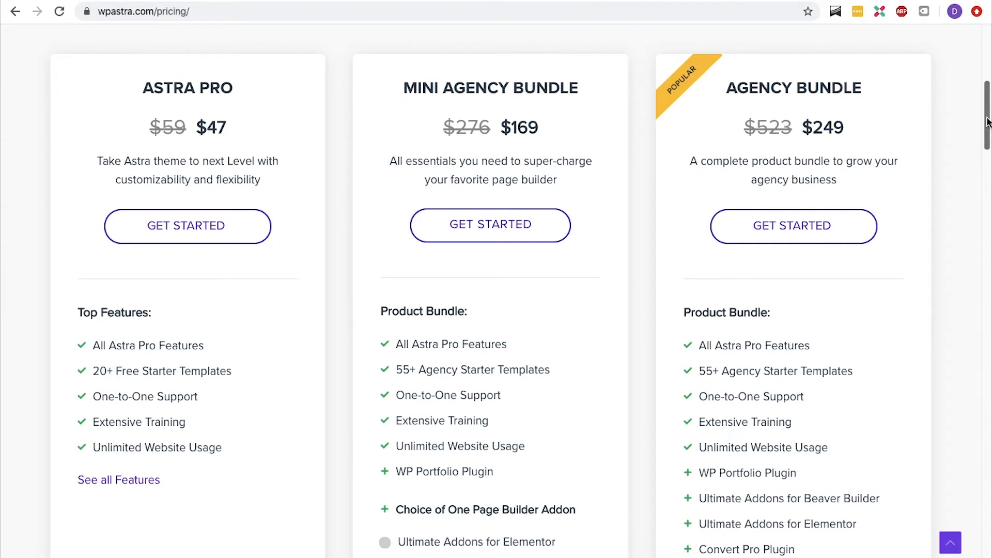
pyautogui.moveTo(987, 122); pyautogui.dragTo(984, 277)
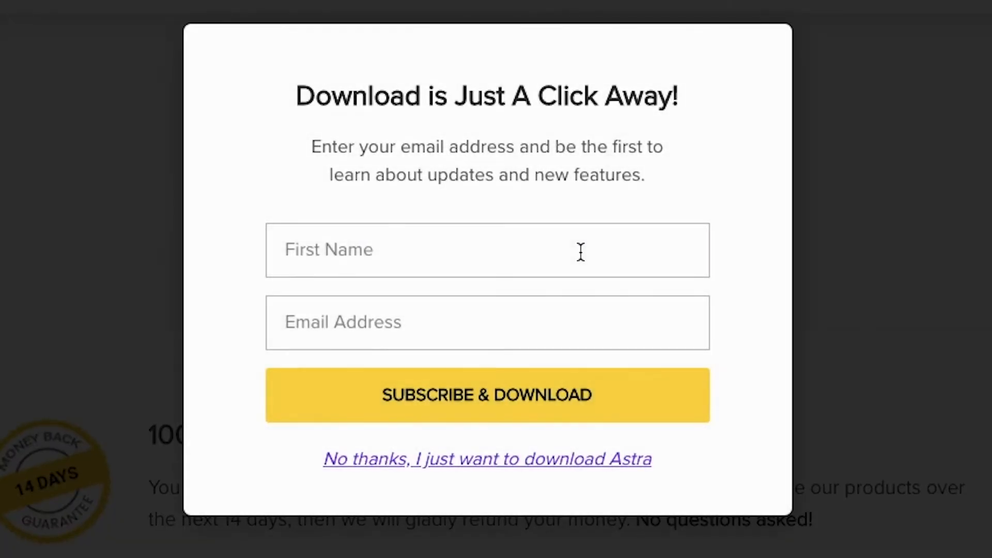
pyautogui.click(580, 249)
pyautogui.write('René')
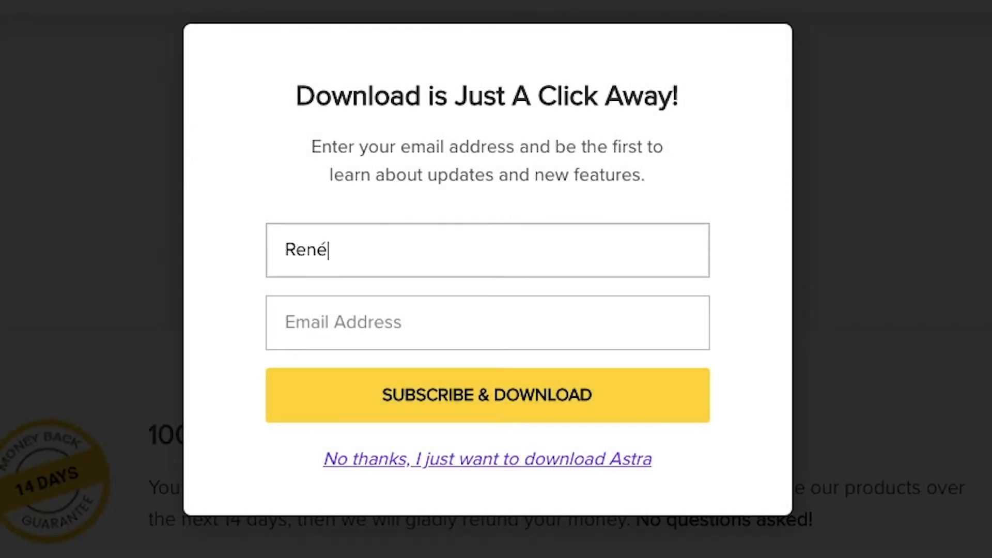
pyautogui.press('Tab')
pyautogui.write('••••••••••••')
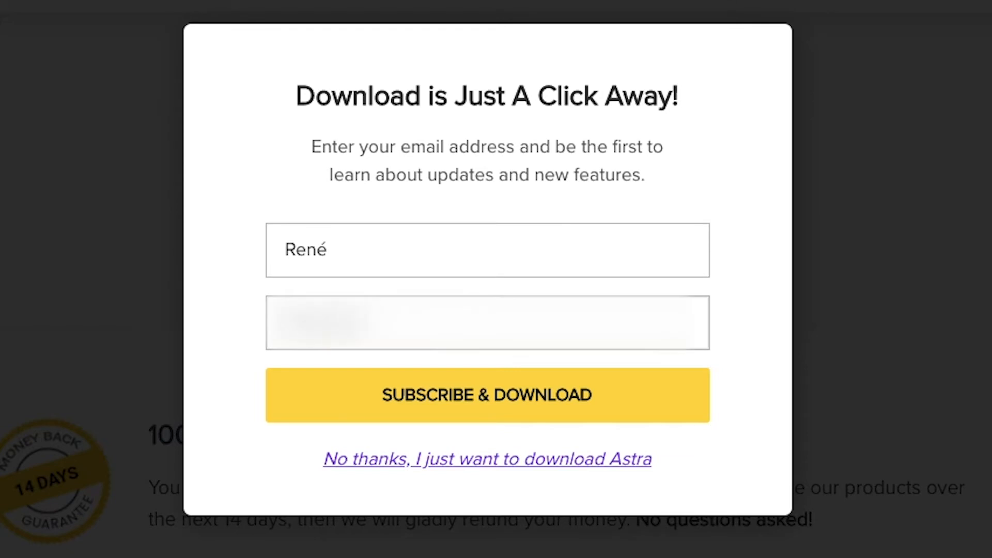
pyautogui.write('•••')
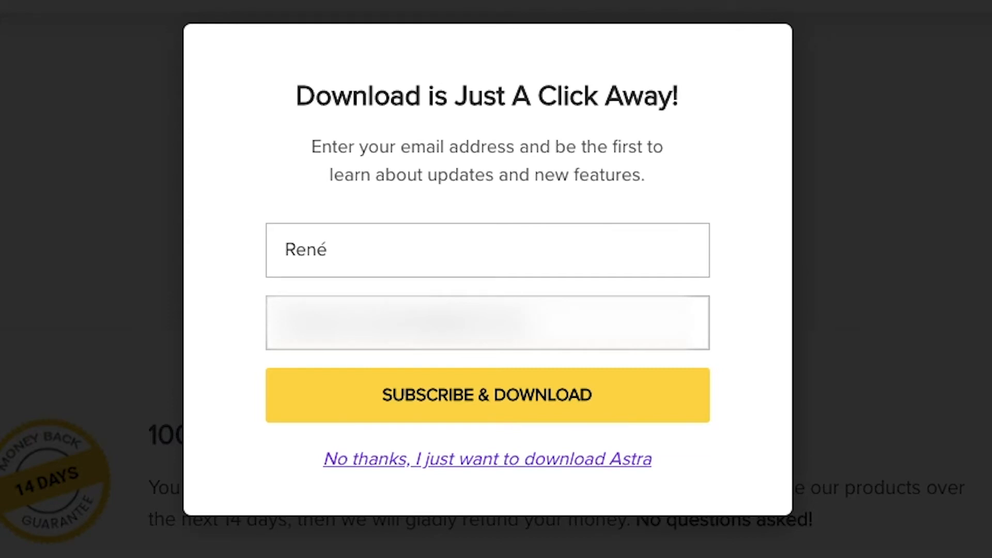
pyautogui.click(561, 405)
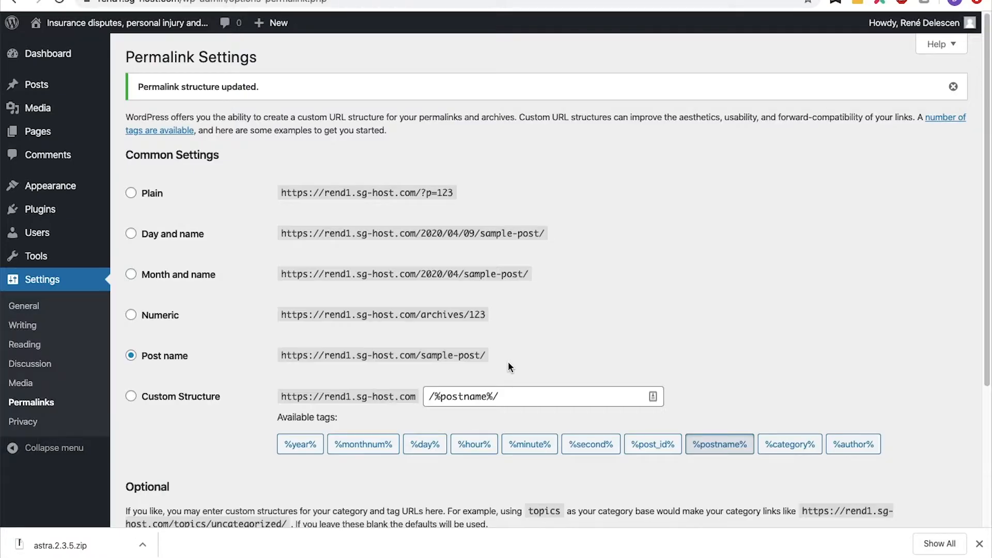
# - Upload astra.2.3.5.zip as a new theme, install it and activate it
pyautogui.moveTo(89, 186)
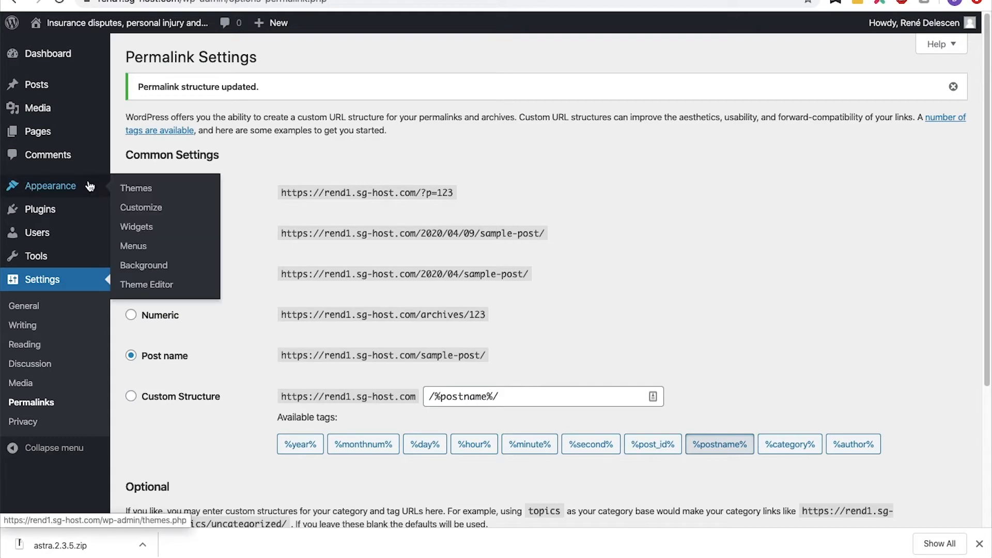
pyautogui.click(89, 186)
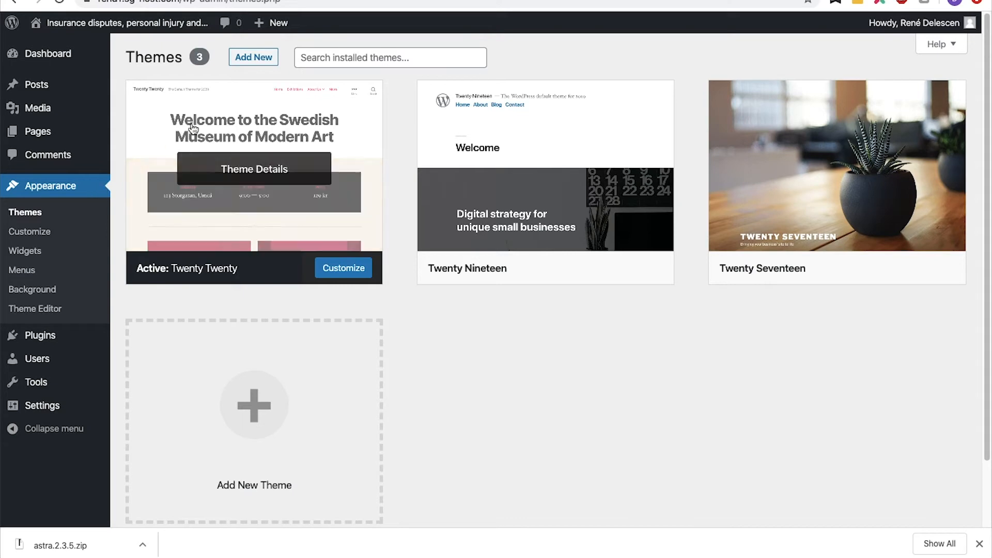
pyautogui.click(254, 60)
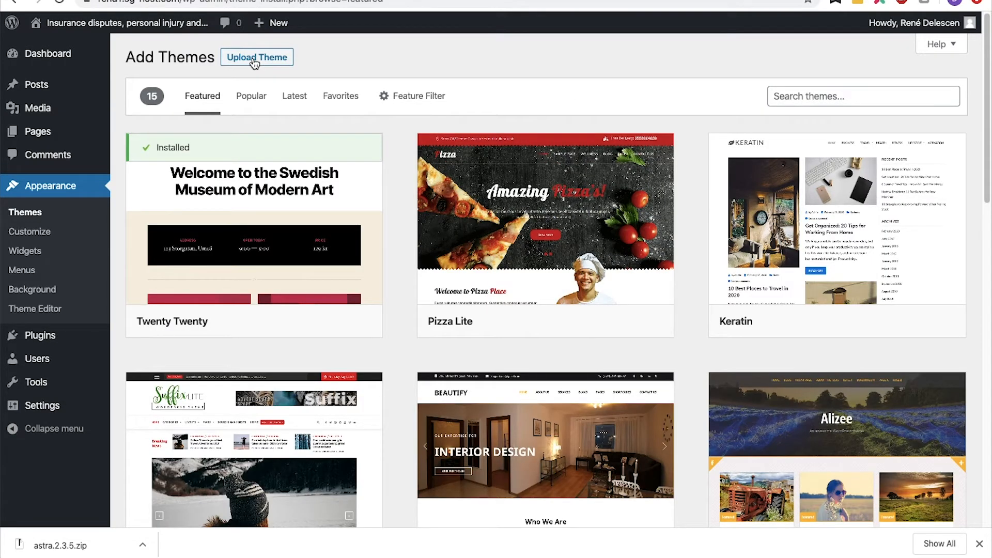
pyautogui.click(254, 59)
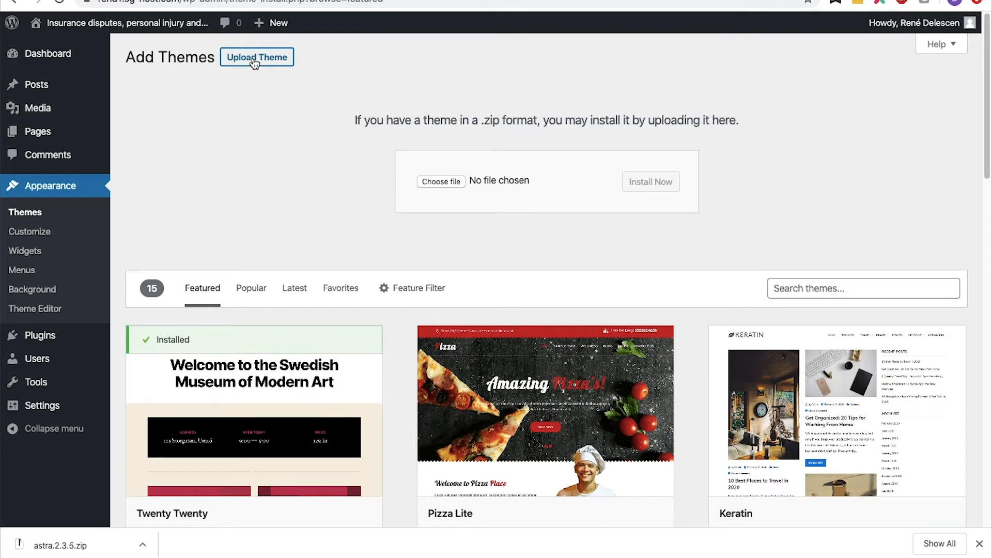
pyautogui.moveTo(57, 545); pyautogui.dragTo(489, 184)
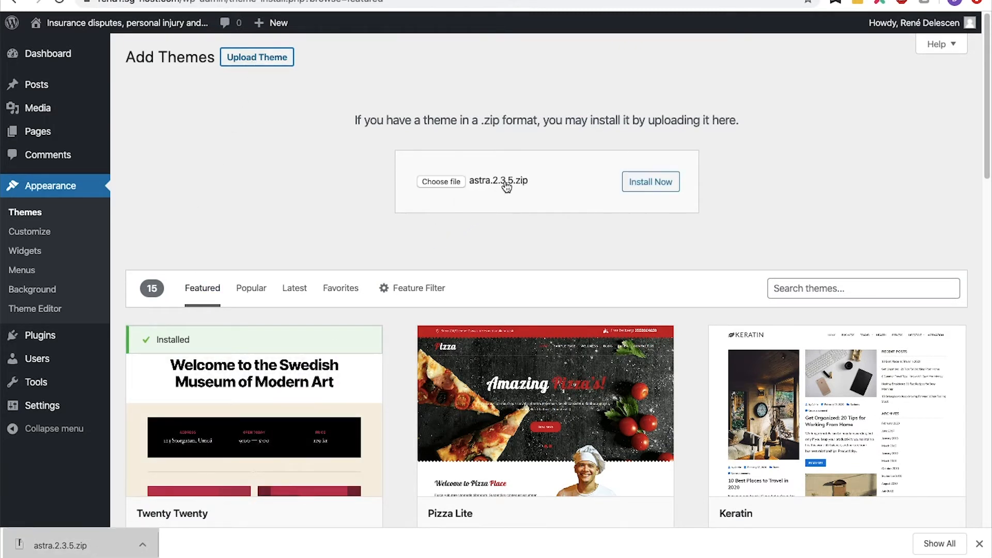
pyautogui.click(635, 188)
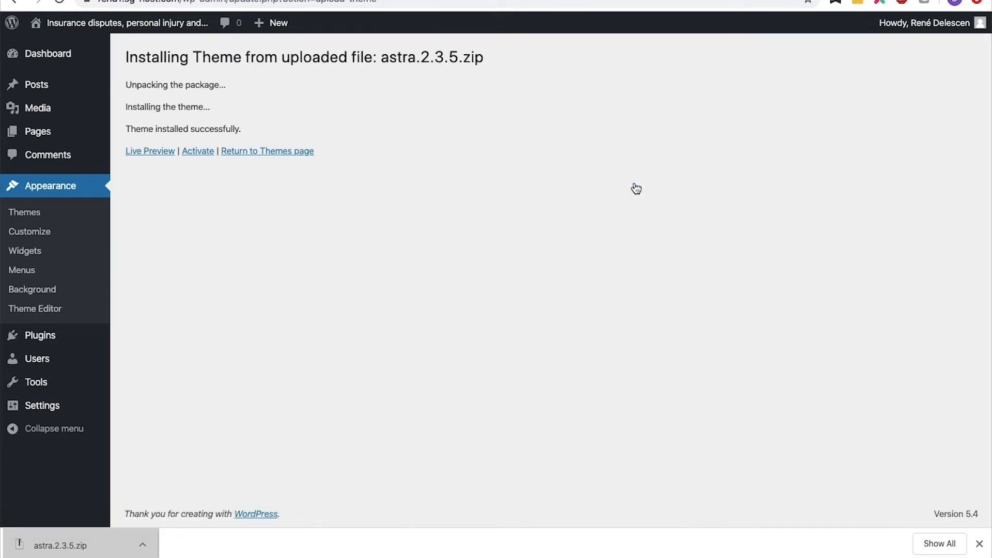
pyautogui.click(205, 154)
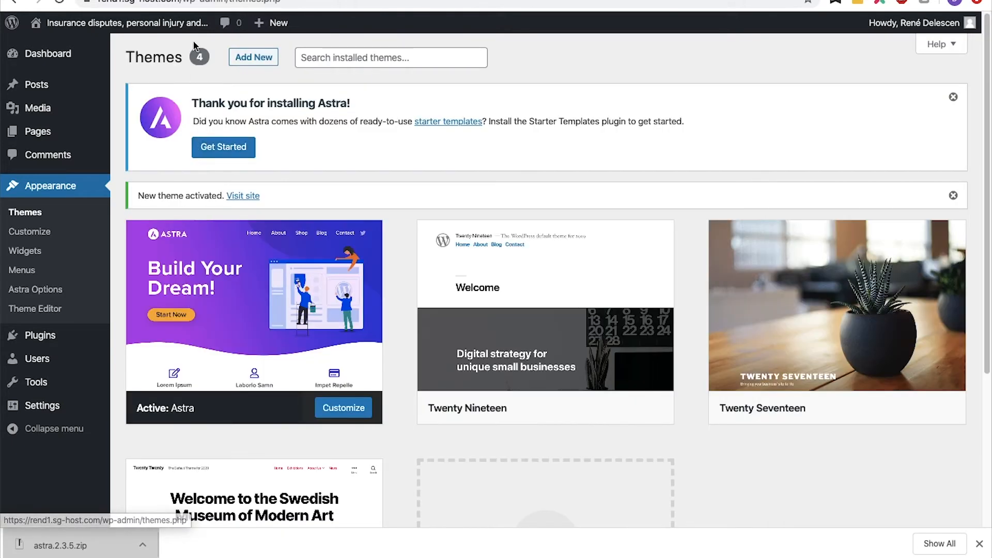
# - Visit the live site to view it with the Astra theme, then return to the Themes page
pyautogui.moveTo(195, 28)
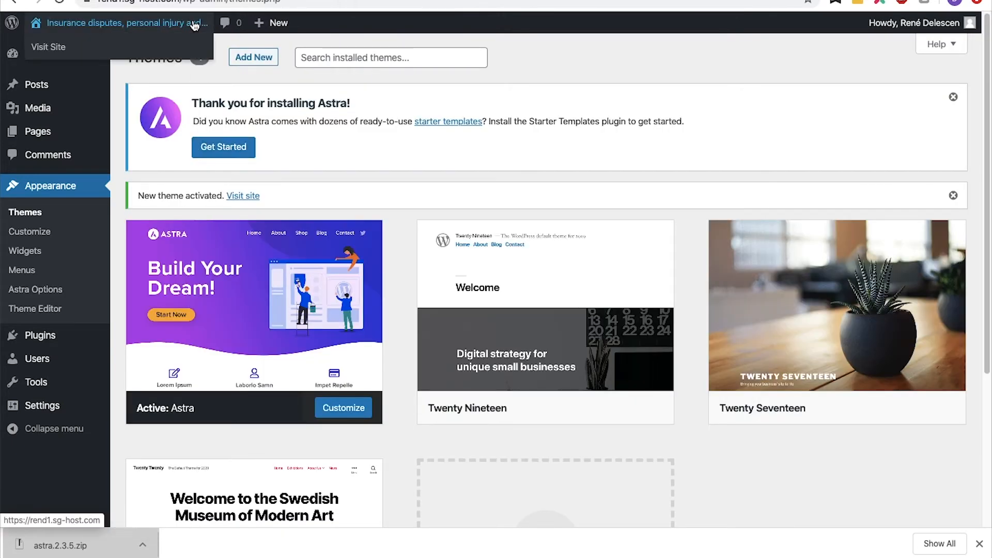
pyautogui.click(63, 49)
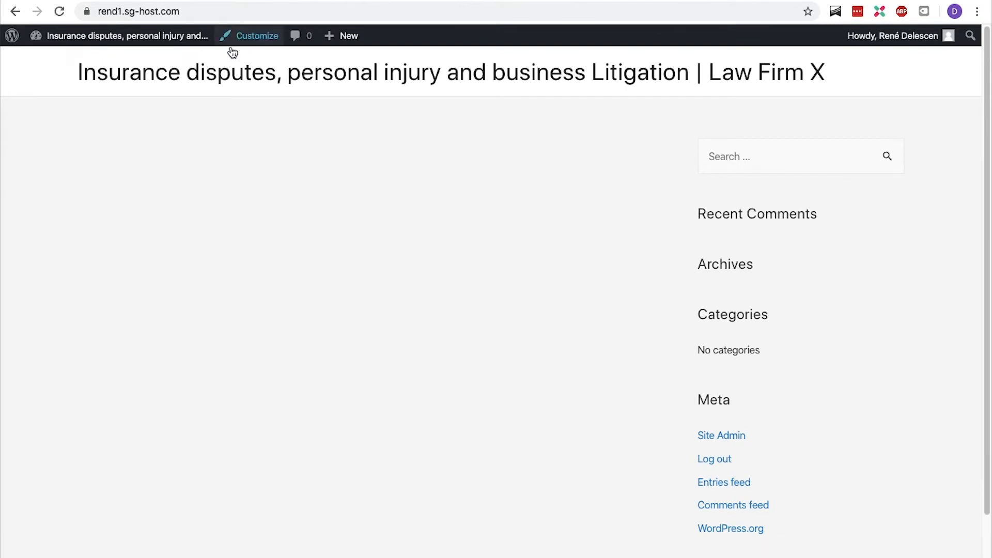
pyautogui.moveTo(157, 41)
pyautogui.click(56, 78)
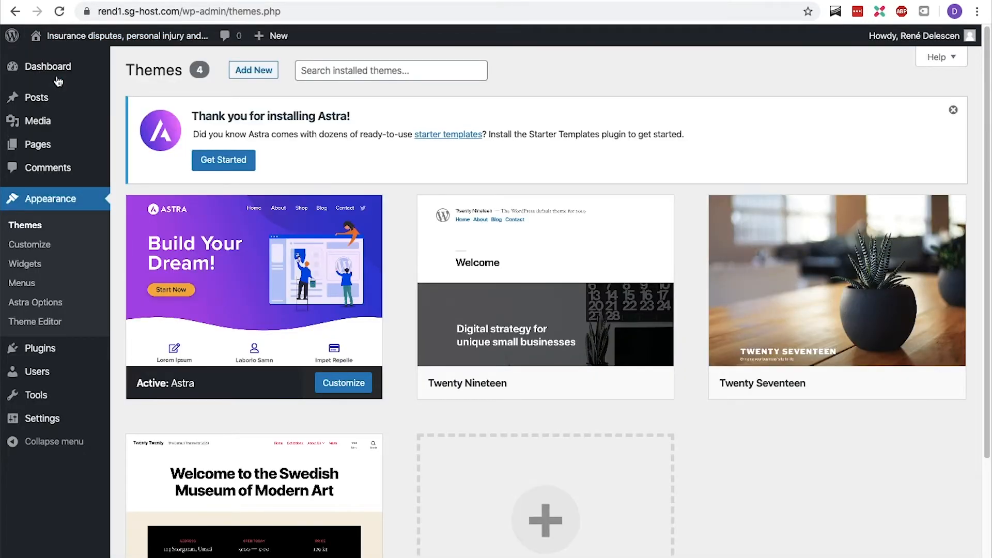
# - Search the installed themes for astra, then clear the search
pyautogui.click(343, 66)
pyautogui.write('astra')
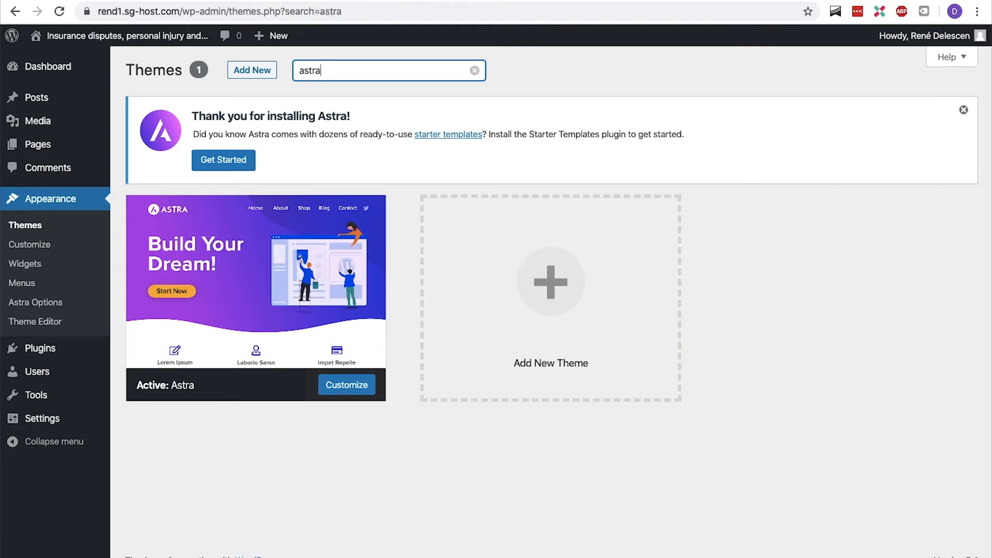
pyautogui.moveTo(312, 295)
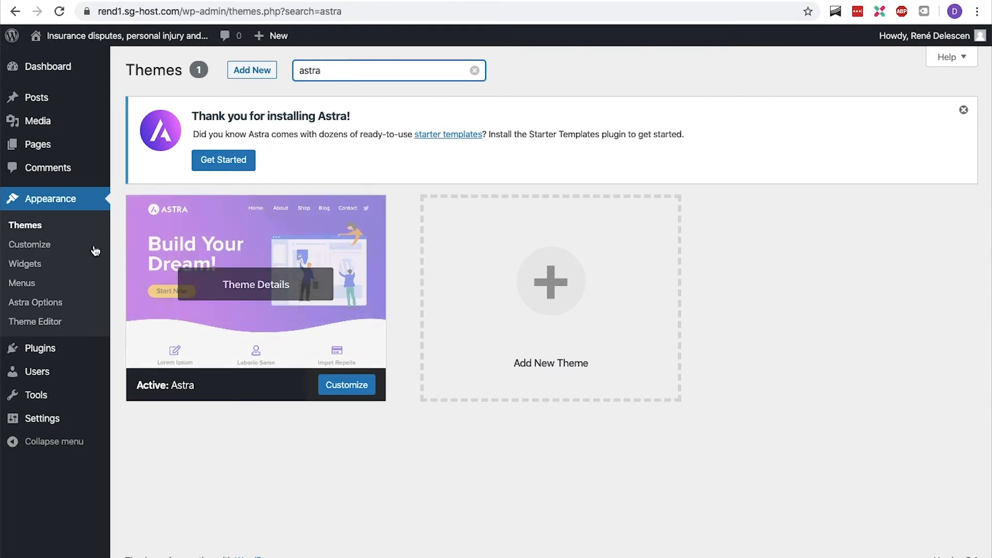
pyautogui.press('BackSpace')
pyautogui.press('BackSpace')
pyautogui.press('BackSpace')
pyautogui.press('BackSpace')
pyautogui.press('BackSpace')
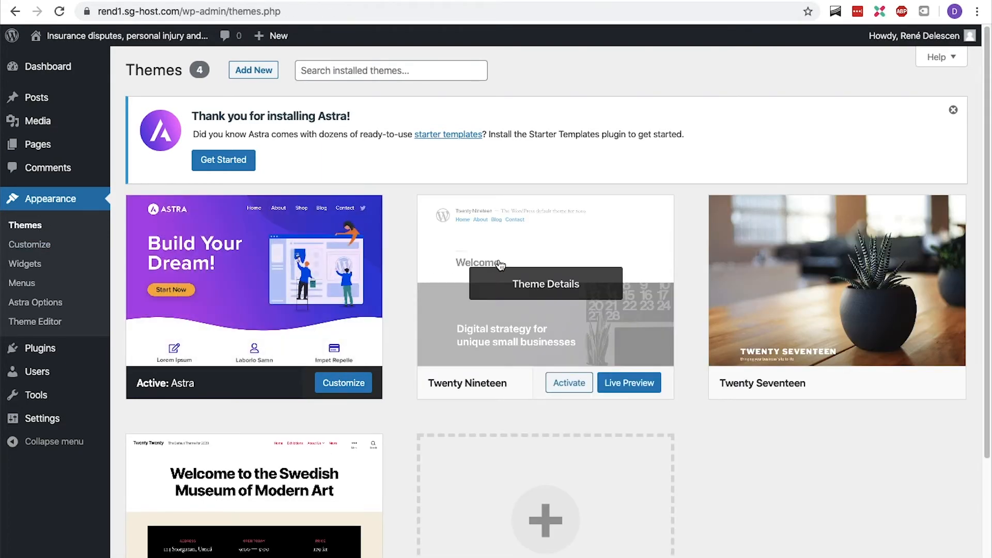
# - Delete the unused Twenty Nineteen, Twenty Seventeen and Twenty Twenty themes, confirming each deletion
pyautogui.click(500, 264)
pyautogui.click(933, 540)
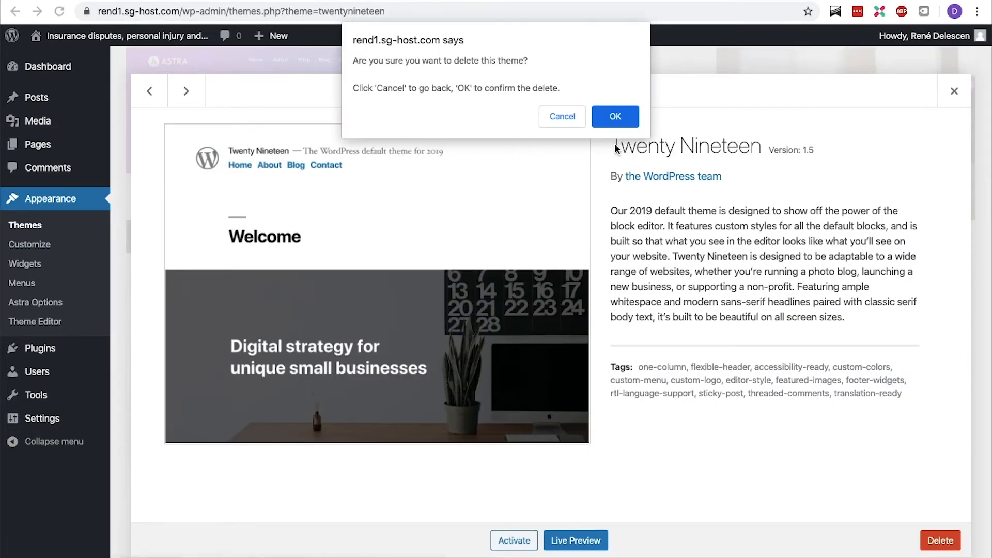
pyautogui.click(614, 123)
pyautogui.click(933, 541)
pyautogui.click(614, 124)
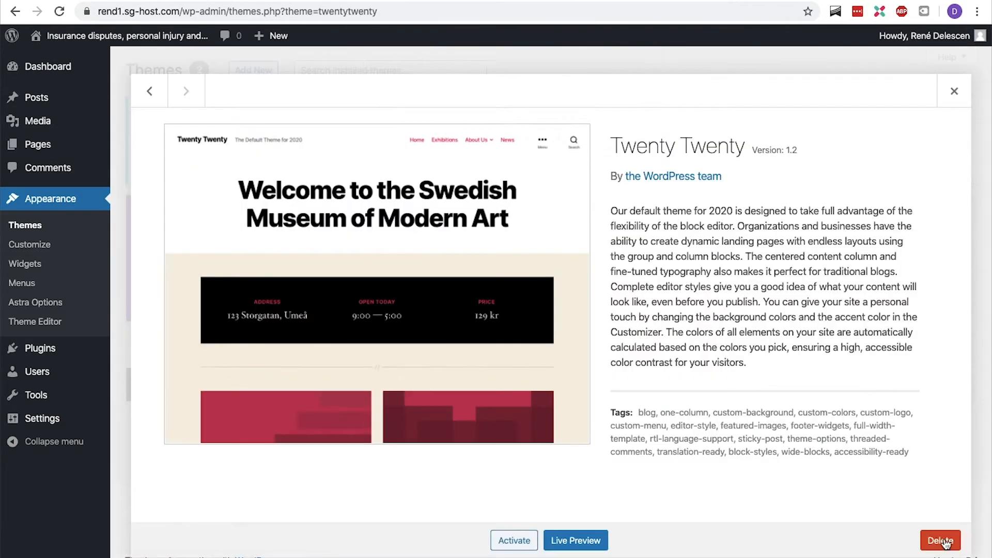
pyautogui.click(933, 541)
pyautogui.click(615, 124)
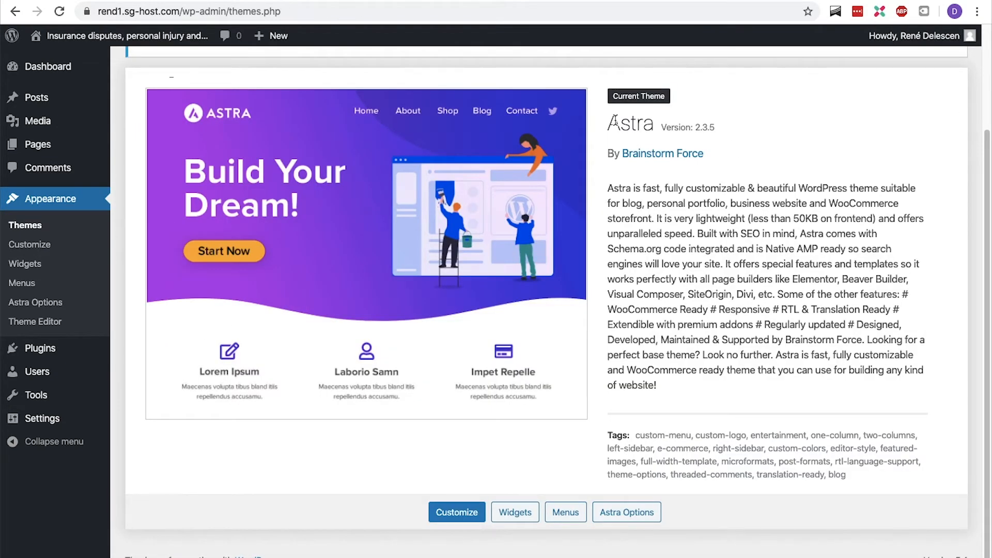
# - Open delescen.com/elementor/ in a new tab and choose to install Elementor on an existing WordPress website
pyautogui.hotkey('ctrl', 't')
pyautogui.write('delescen.com/elementor/')
pyautogui.press('Return')
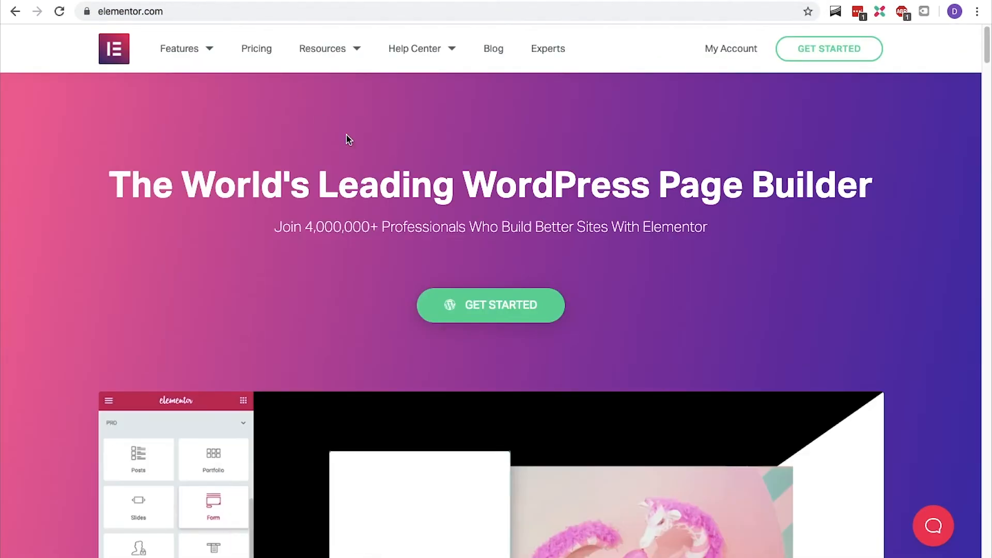
pyautogui.click(492, 311)
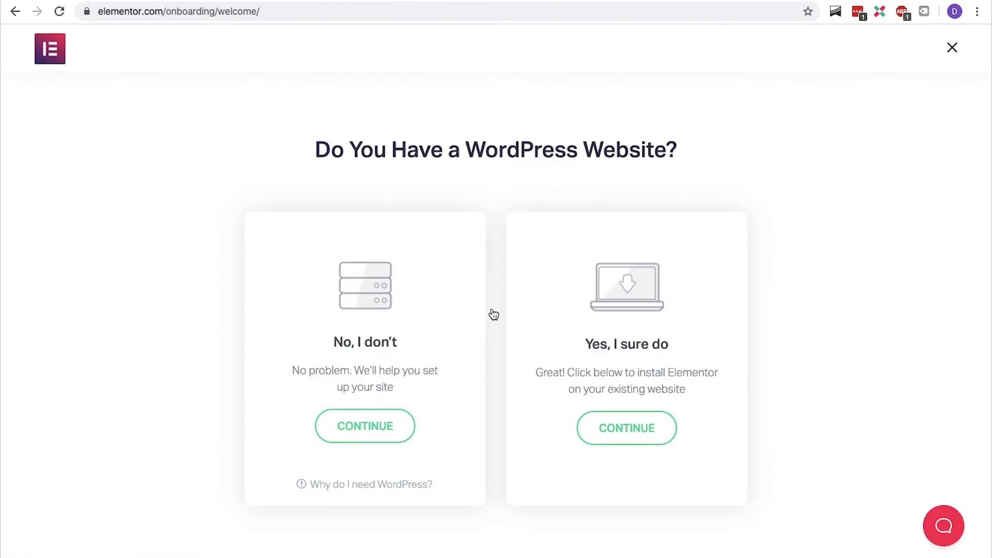
pyautogui.click(630, 427)
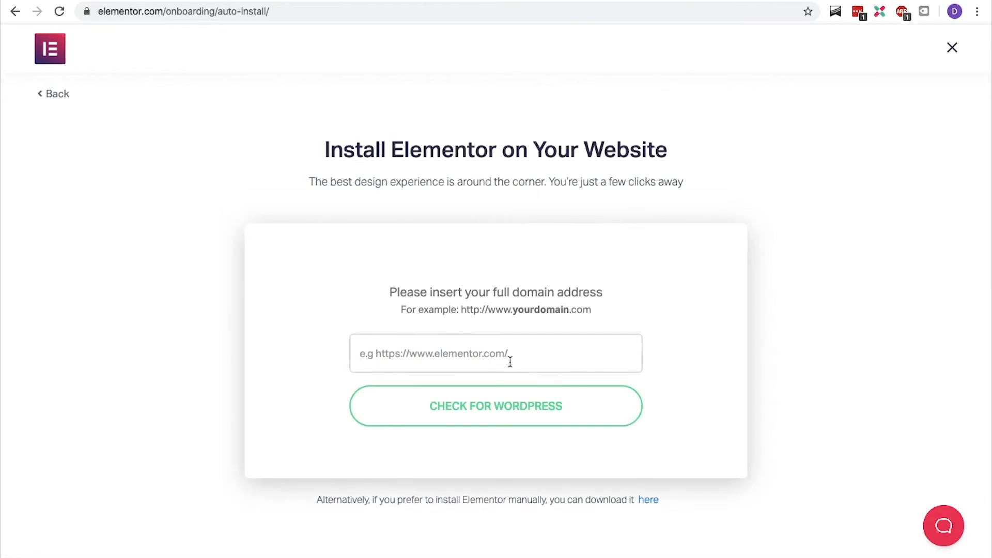
pyautogui.write('https://rend1.sg-host.com/')
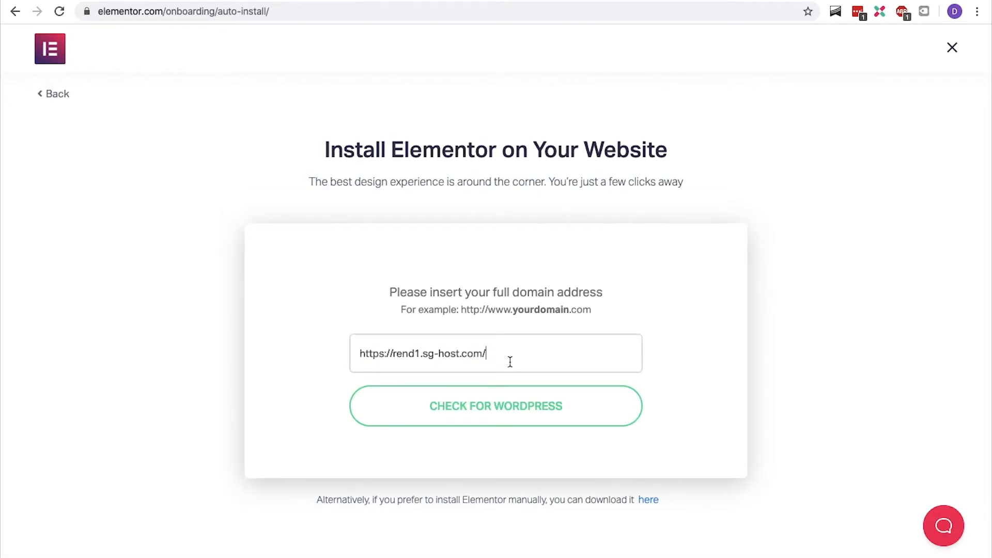
pyautogui.click(507, 399)
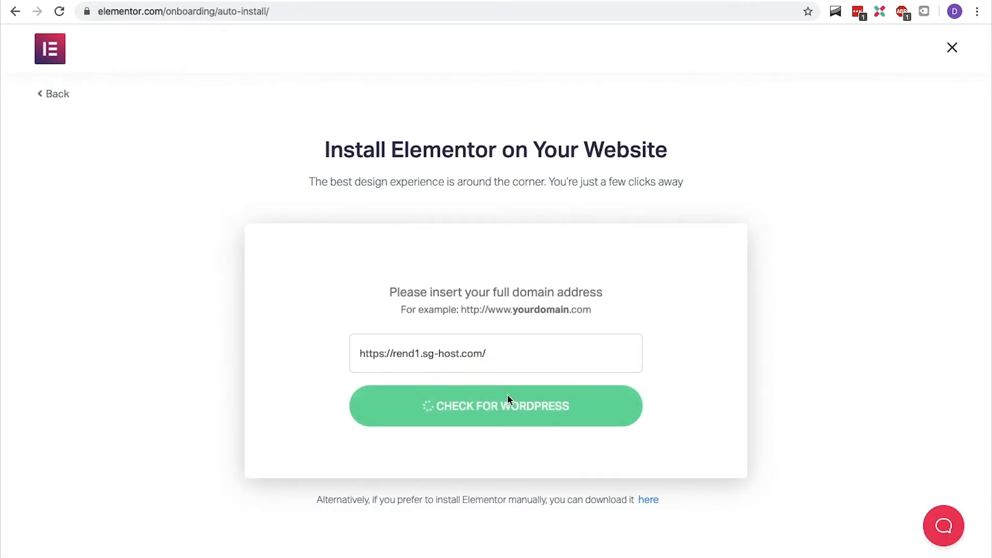
pyautogui.click(507, 396)
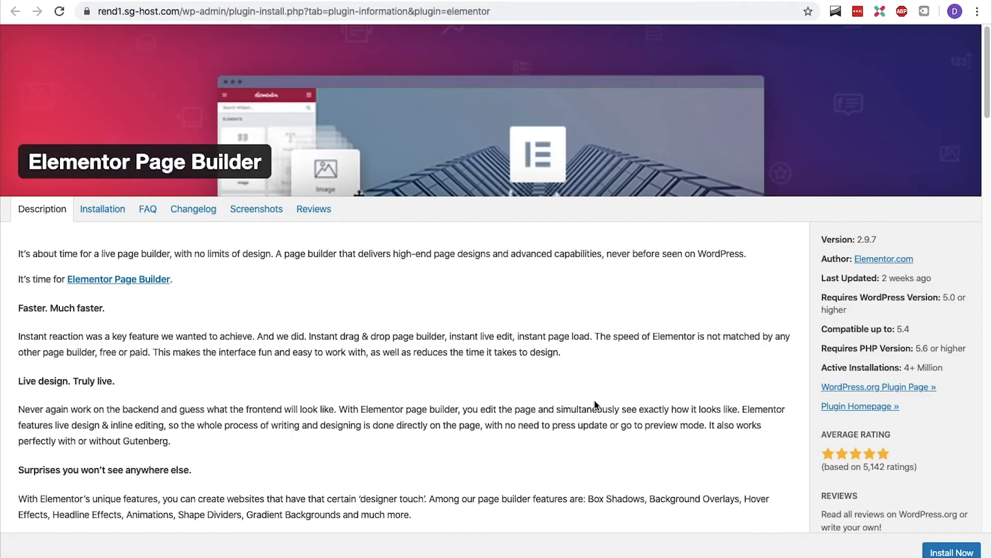
pyautogui.click(937, 553)
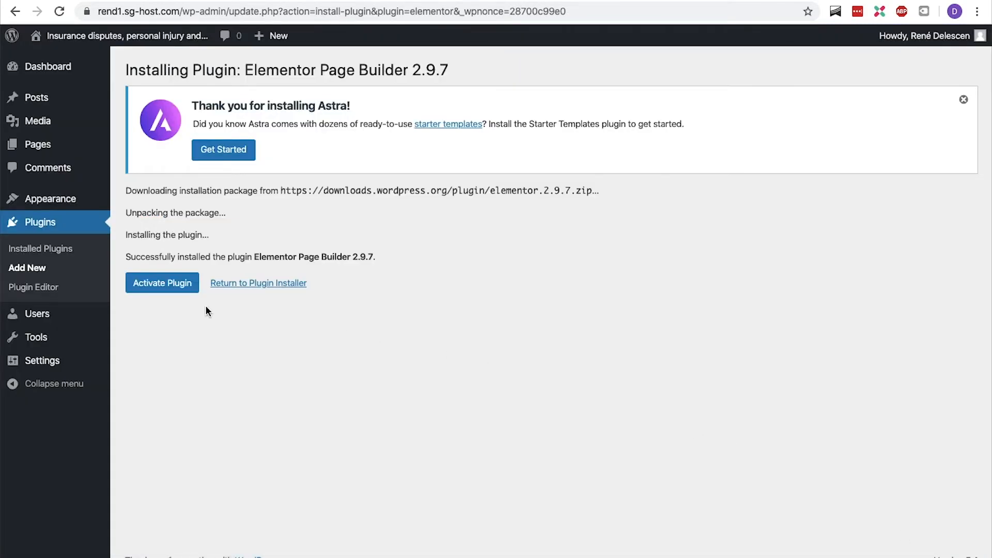
pyautogui.click(159, 290)
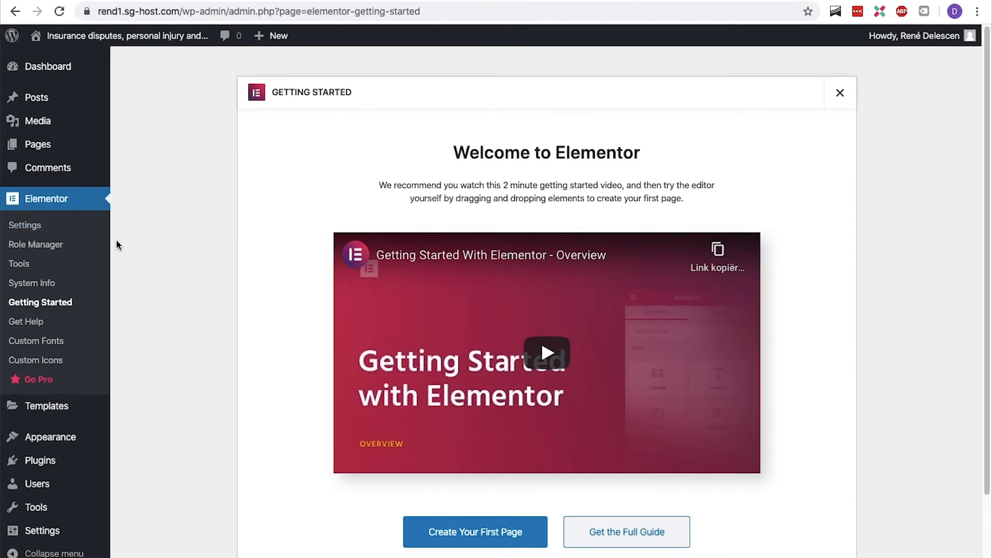
# - Search the plugin directory for astra starter and install the Starter Templates plugin
pyautogui.moveTo(66, 462)
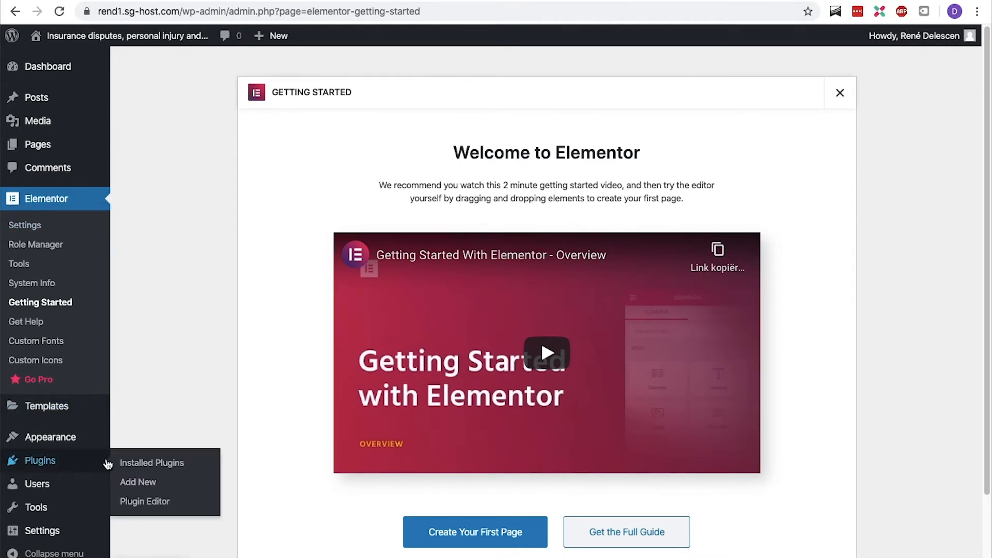
pyautogui.click(136, 482)
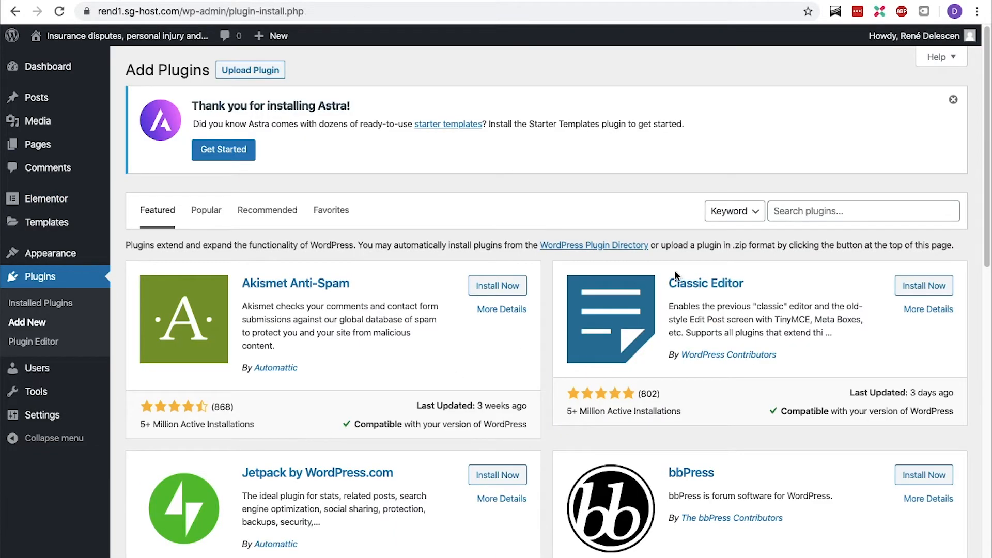
pyautogui.click(804, 216)
pyautogui.write('astra')
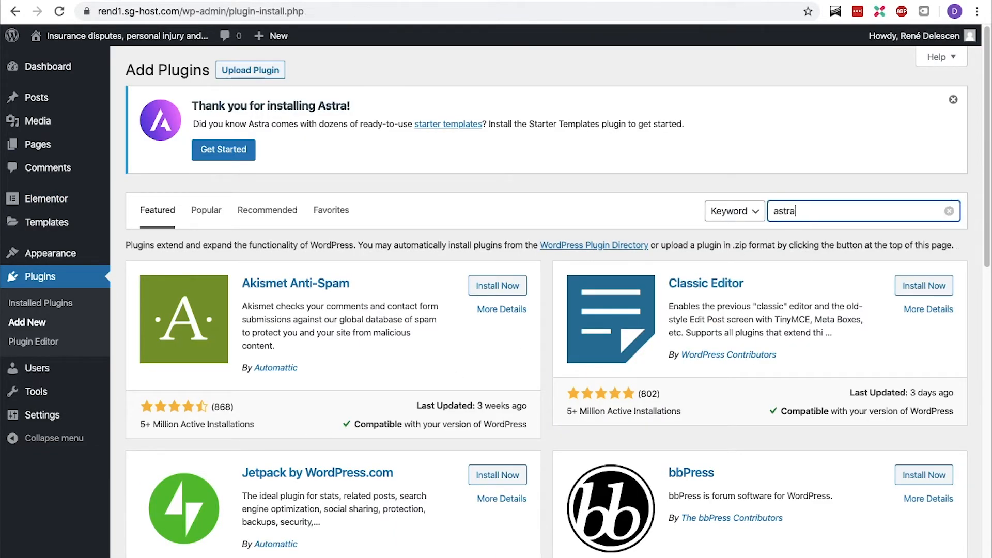
pyautogui.write(' starter')
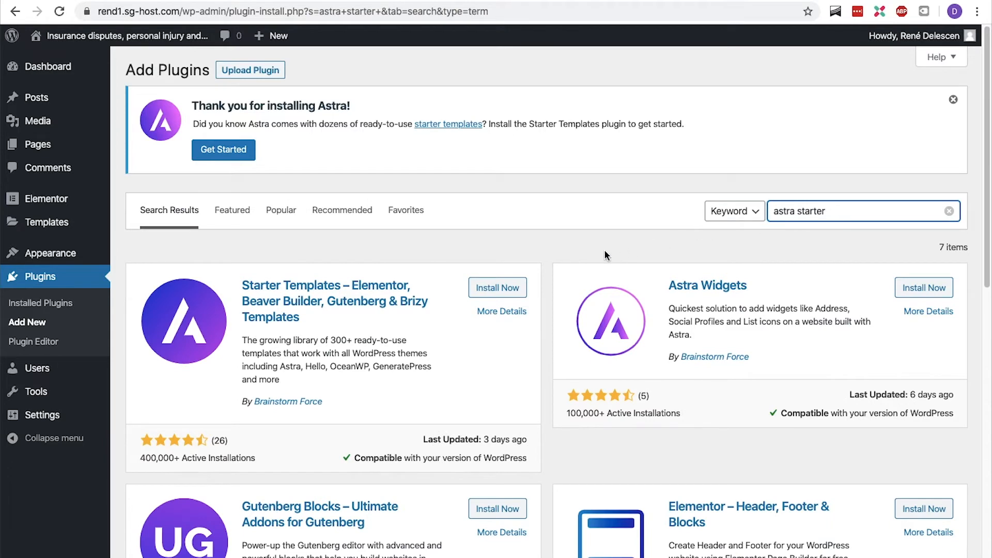
pyautogui.click(509, 289)
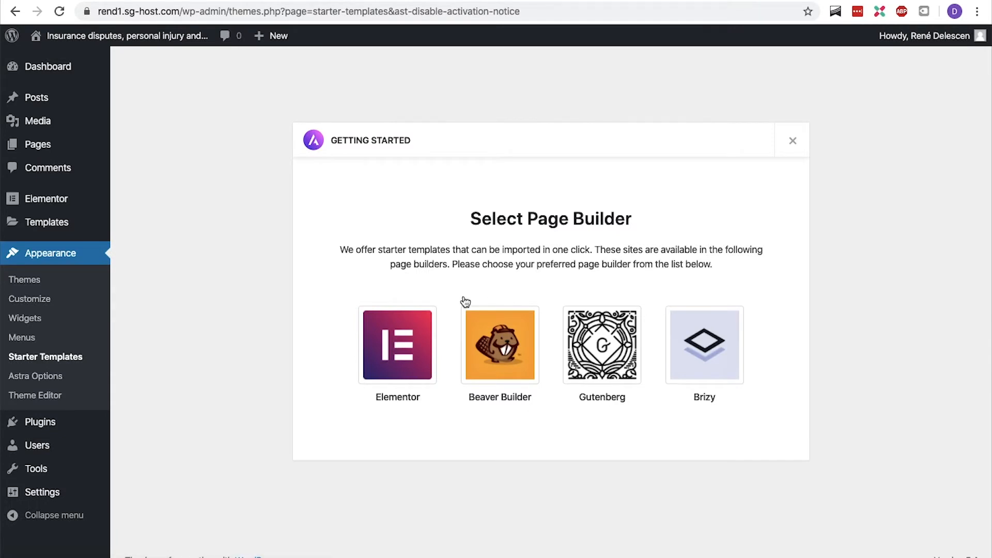
# - Choose Elementor as the page builder, search the starter templates for lawyer, and open the Lawyer template
pyautogui.click(403, 343)
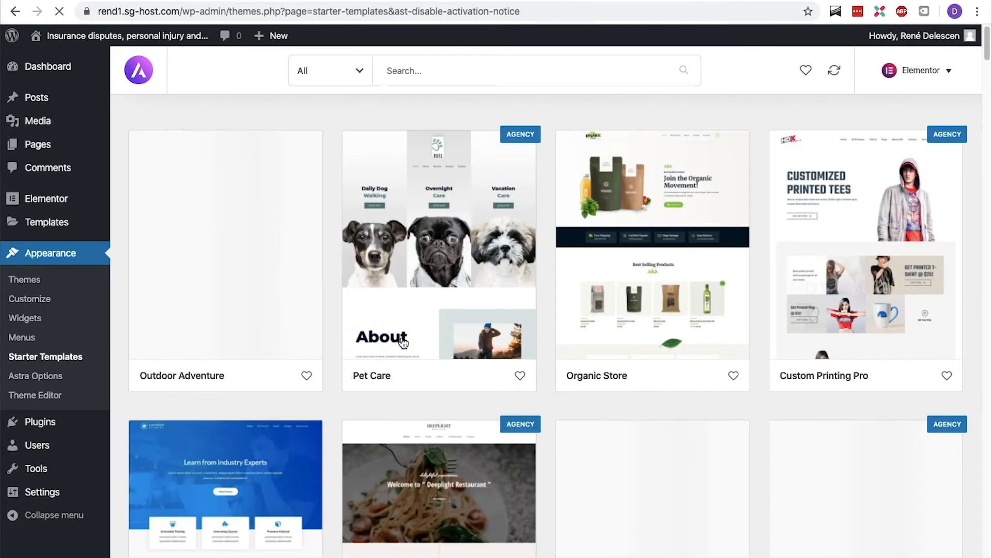
pyautogui.click(488, 64)
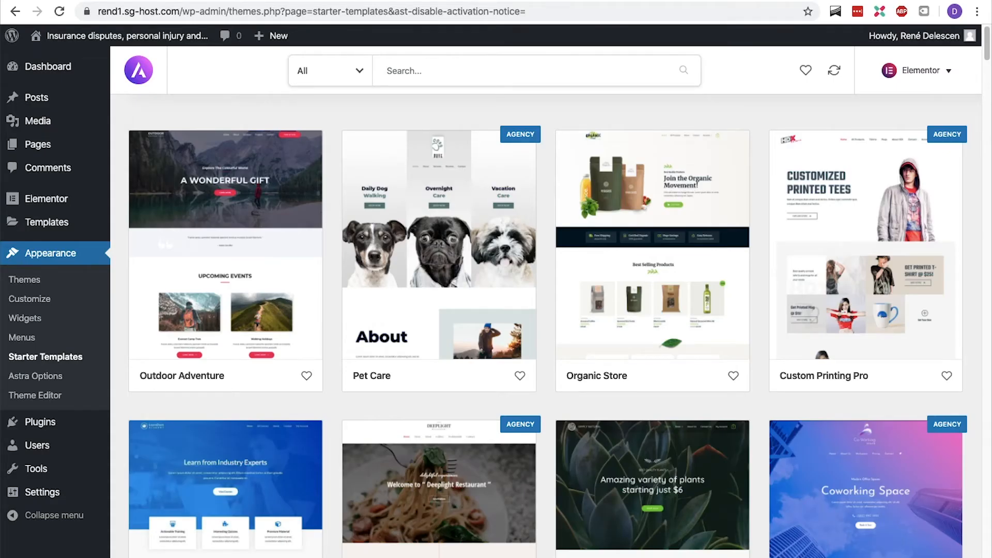
pyautogui.write('lawyer')
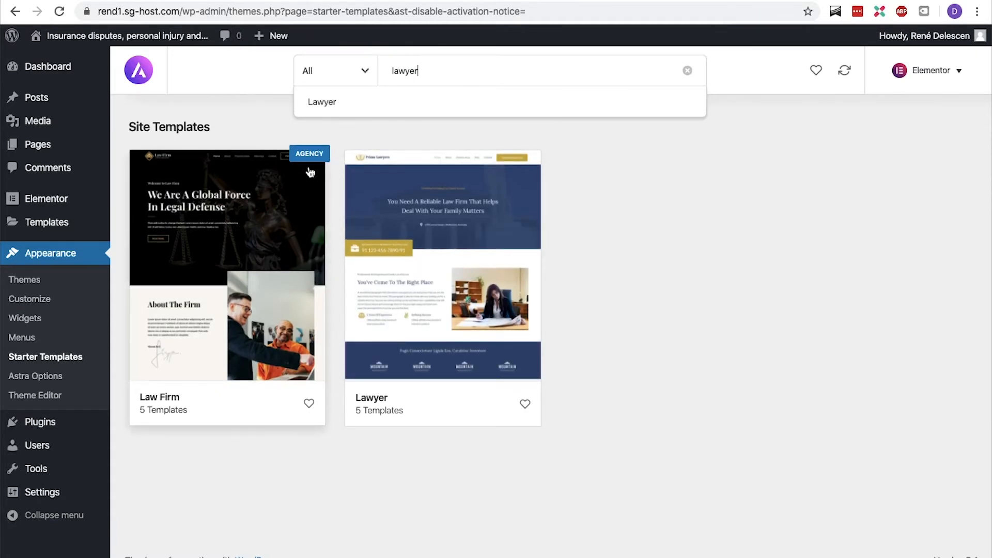
pyautogui.click(393, 174)
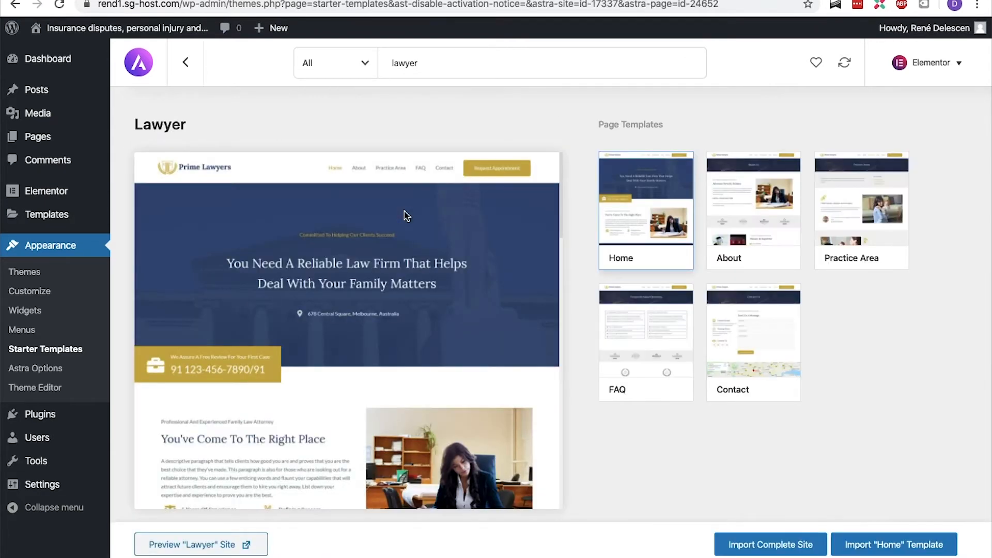
# - Preview the Lawyer demo site and browse its About, Practice Area, FAQ and Contact pages
pyautogui.click(196, 544)
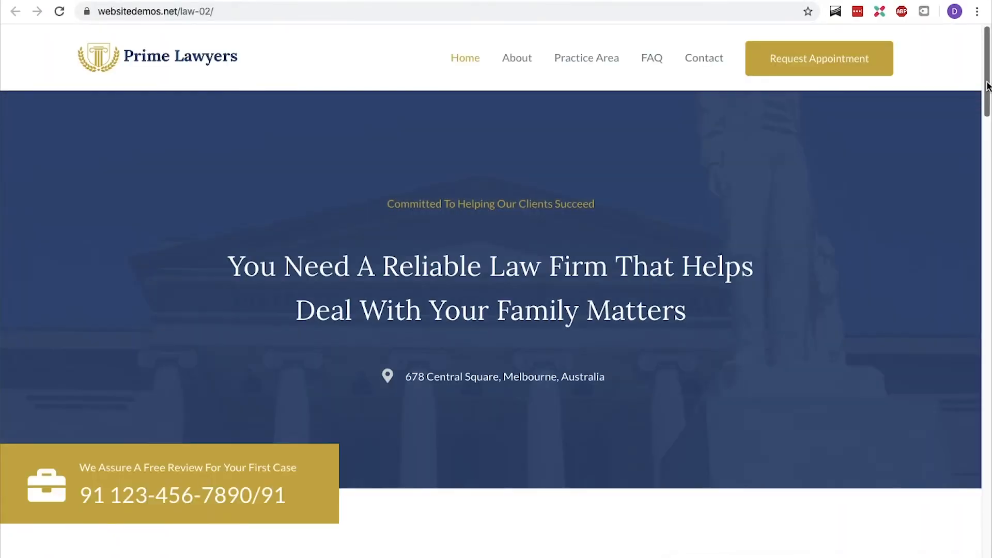
pyautogui.scroll(-3, 988, 115)
pyautogui.moveTo(988, 115); pyautogui.dragTo(990, 86)
pyautogui.click(510, 61)
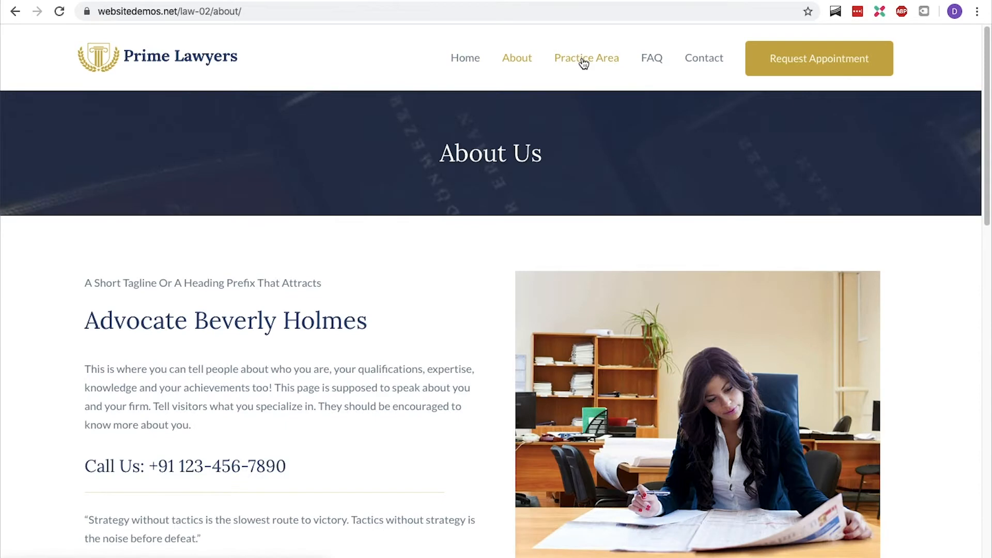
pyautogui.click(583, 62)
pyautogui.click(650, 61)
pyautogui.click(693, 61)
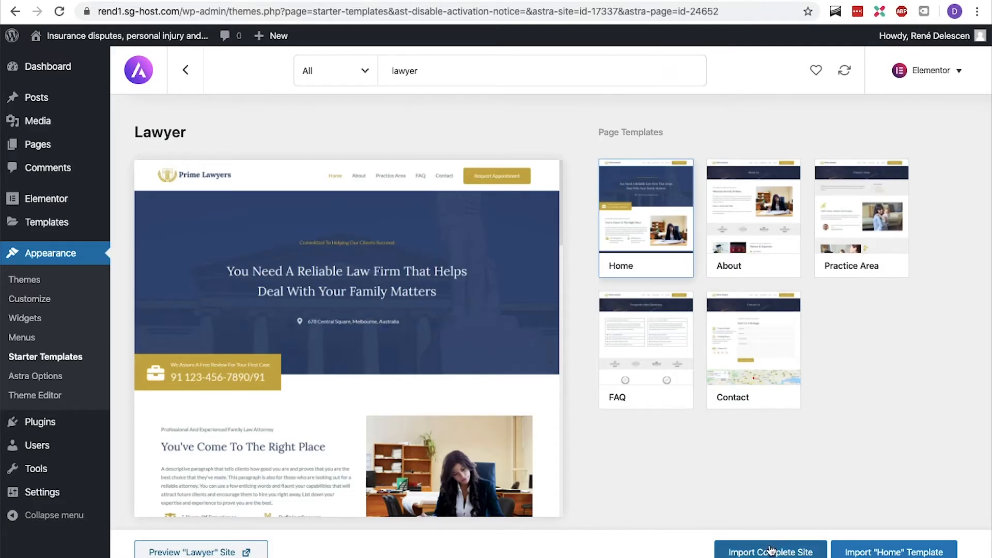
# - Import the complete Lawyer site with the default import options
pyautogui.click(770, 550)
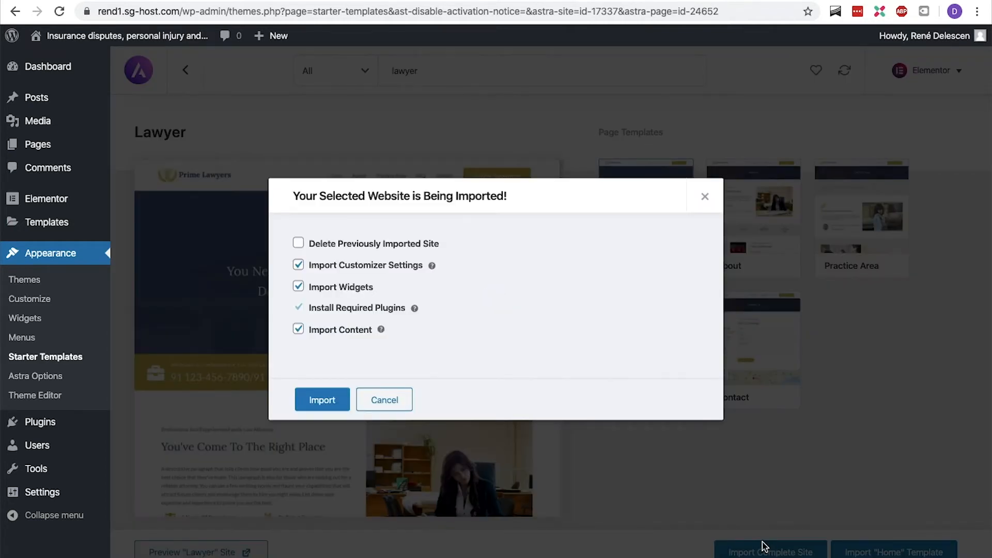
pyautogui.click(330, 399)
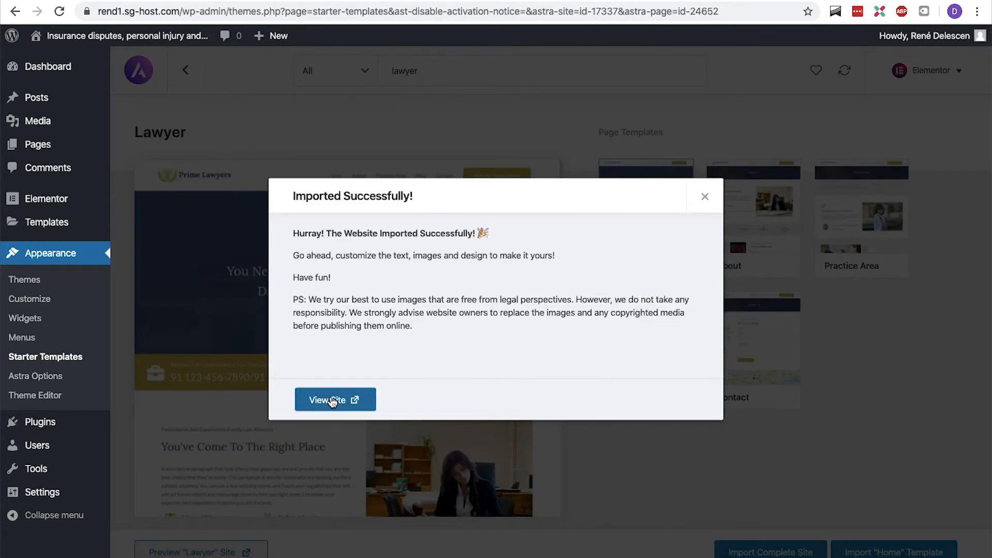
pyautogui.click(361, 399)
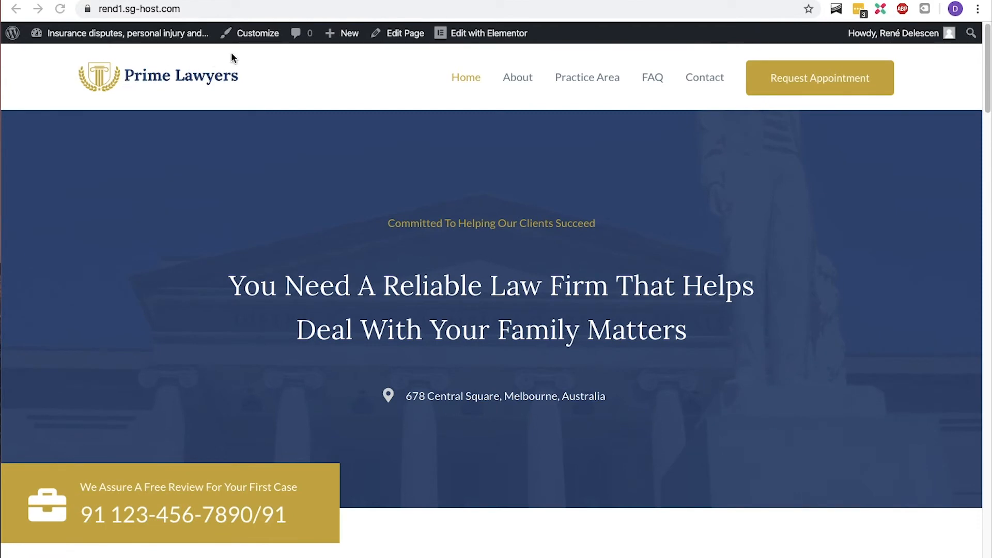
# - Open the Customizer's Site Identity settings and open the logo selection dialog to change the logo
pyautogui.click(261, 37)
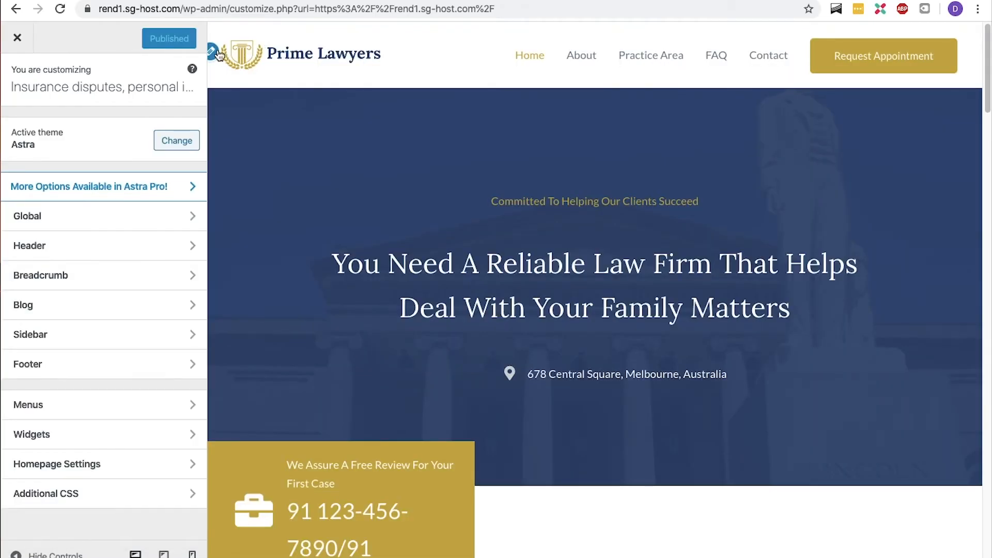
pyautogui.click(215, 52)
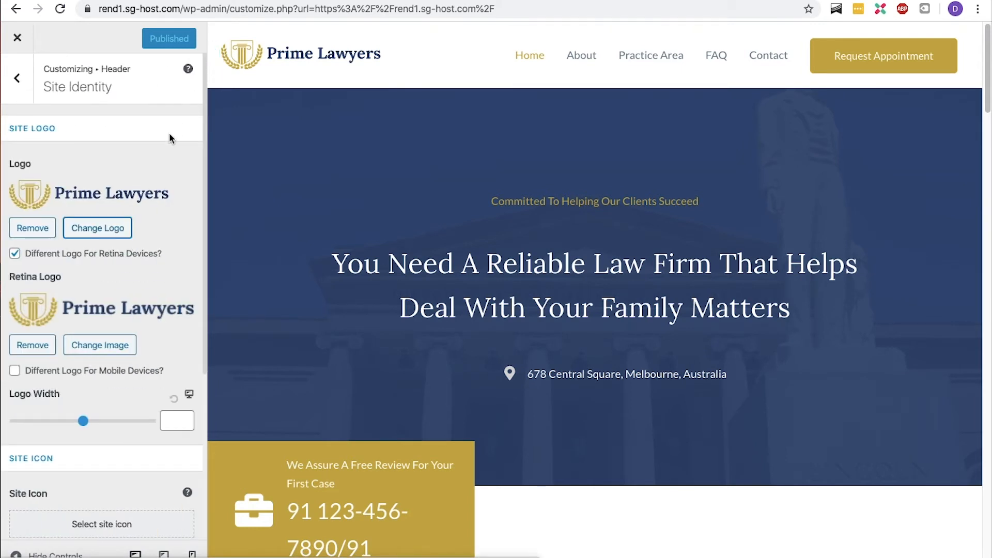
pyautogui.click(105, 228)
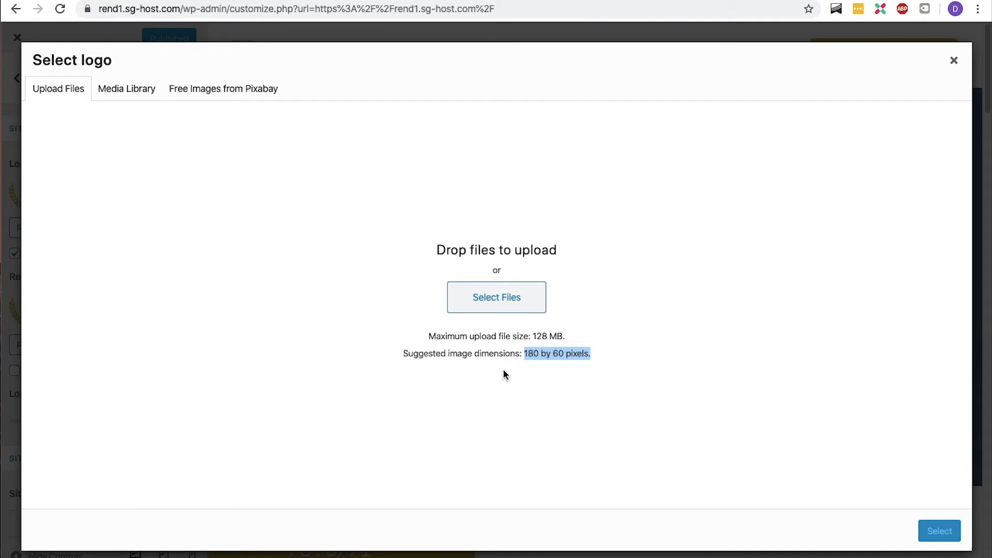
# - Open delescen.com/fiverr in a new tab and browse the Fiverr logo design services
pyautogui.press('super+t')
pyautogui.write('delescen.com/fiverr')
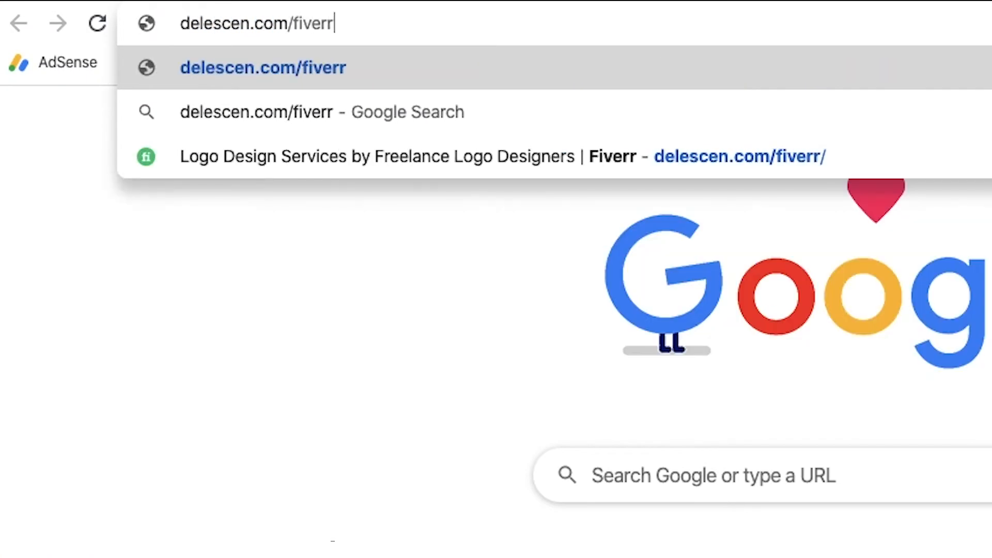
pyautogui.press('Return')
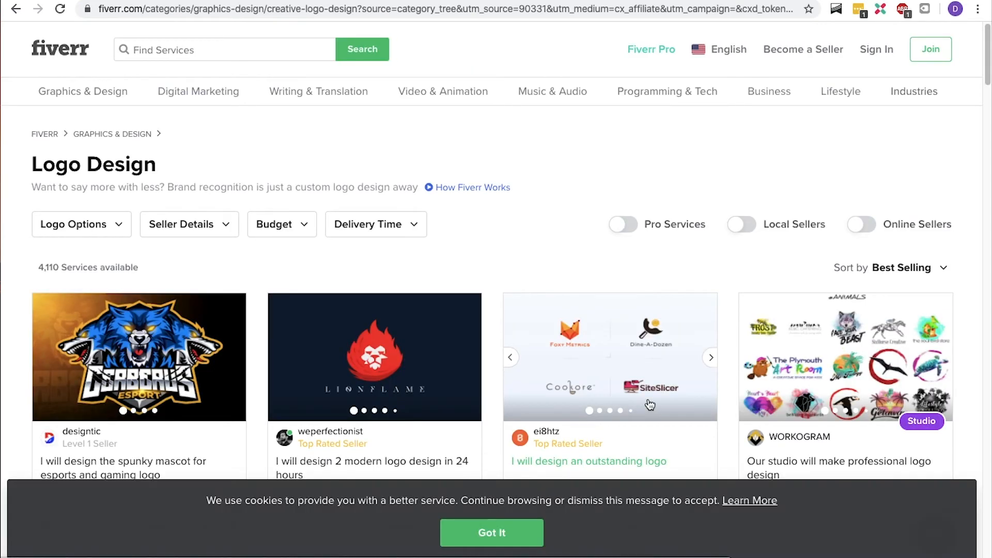
pyautogui.scroll(-3, 650, 404)
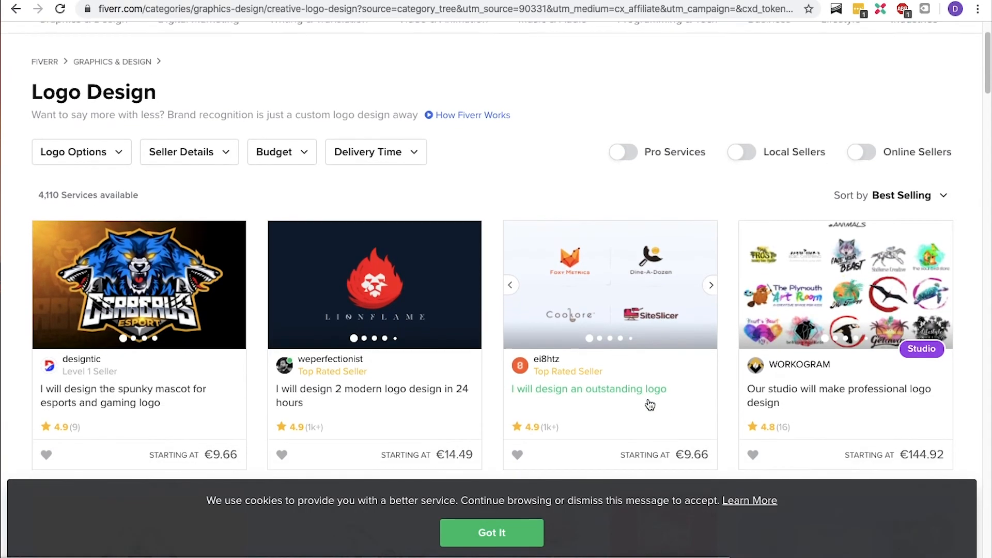
pyautogui.scroll(-3, 650, 404)
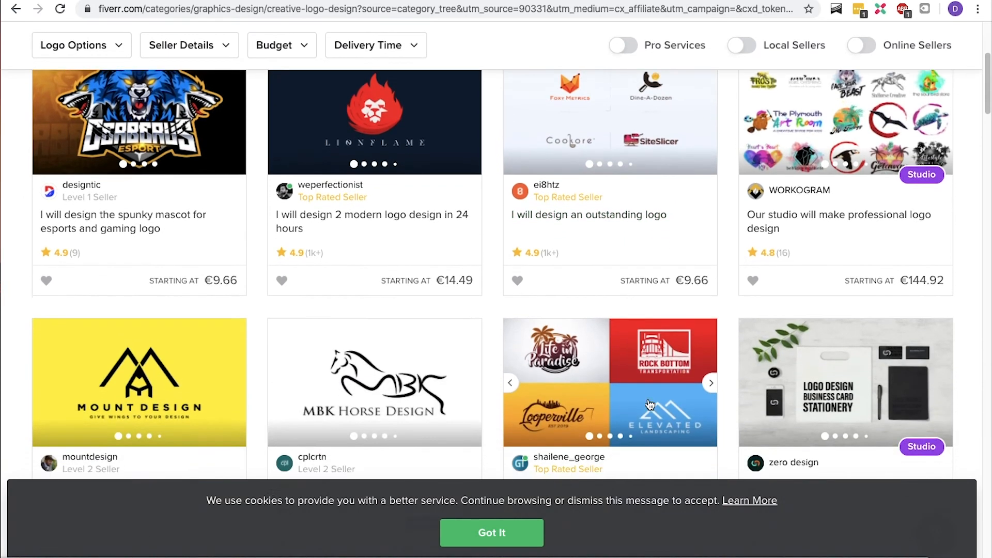
# - Open Canva in a new tab and create a custom-size design of 180 by 60 px
pyautogui.hotkey('ctrl', 't')
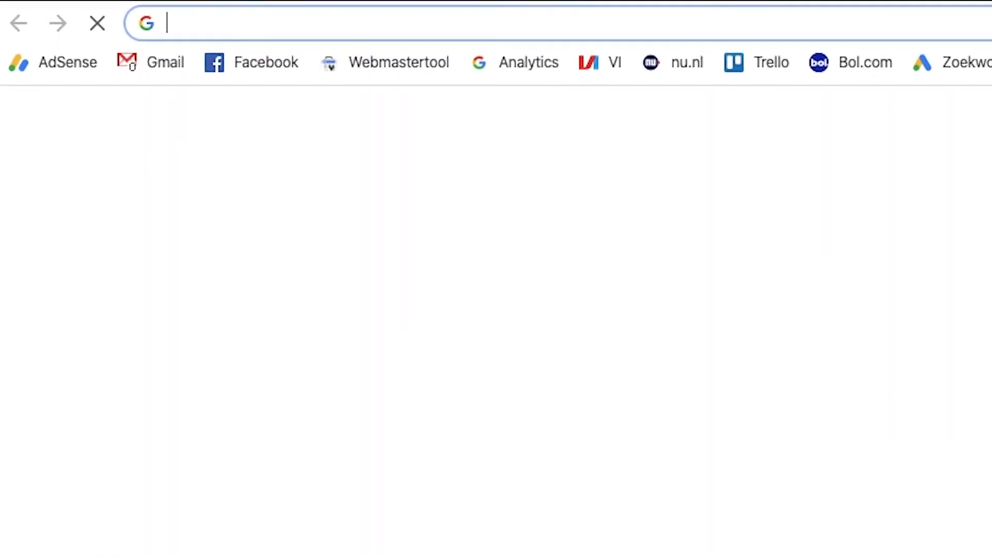
pyautogui.write('canva')
pyautogui.press('Return')
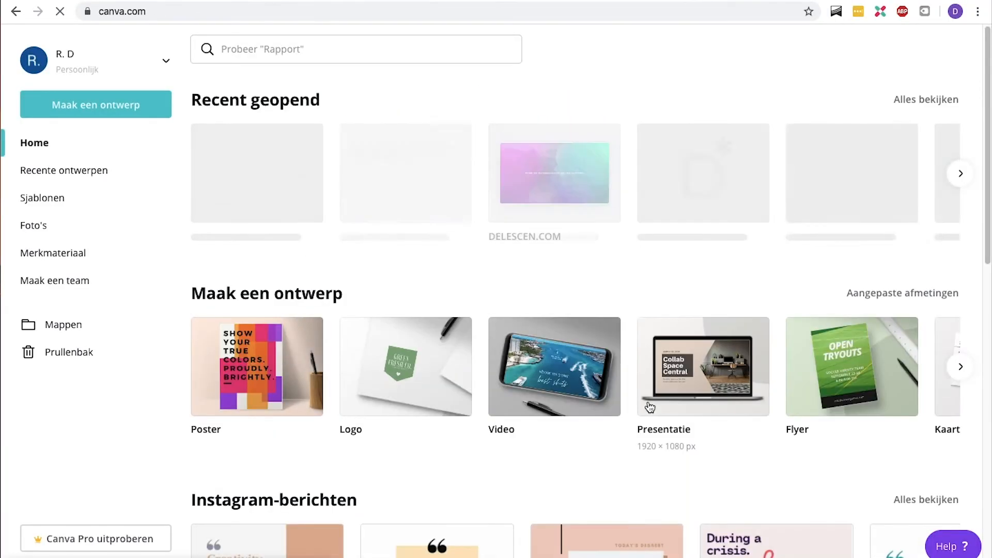
pyautogui.click(133, 105)
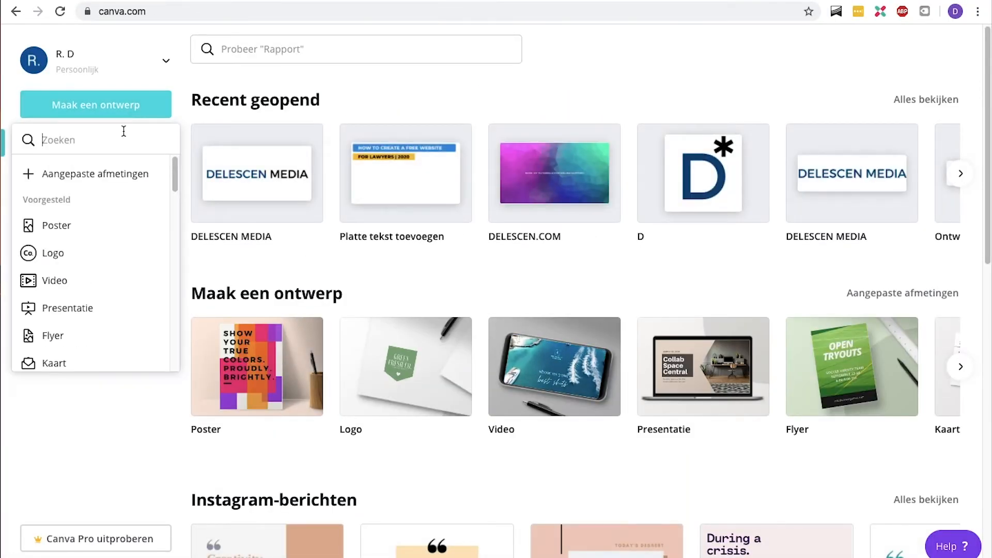
pyautogui.click(115, 171)
pyautogui.write('180')
pyautogui.press('Tab')
pyautogui.write('60')
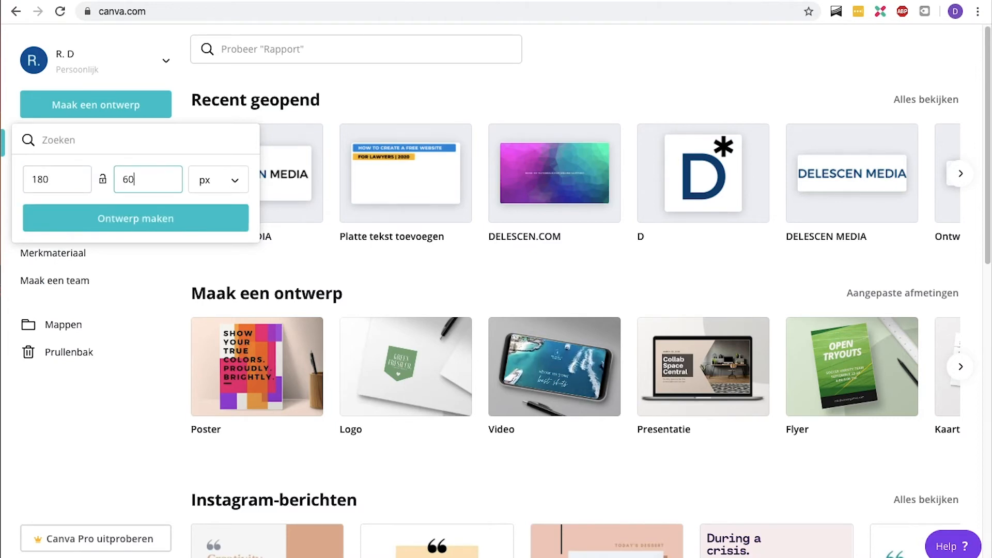
pyautogui.click(110, 210)
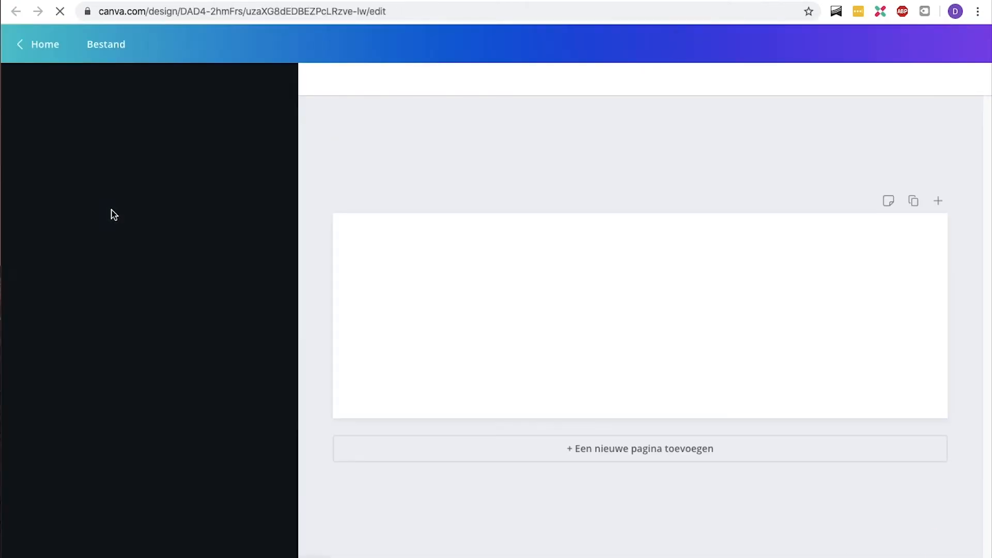
# - Add a text combination to the design and change its heading to Law Firm X
pyautogui.click(25, 236)
pyautogui.click(119, 341)
pyautogui.moveTo(698, 355); pyautogui.dragTo(540, 259)
pyautogui.write('Law For')
pyautogui.press('BackSpace')
pyautogui.press('BackSpace')
pyautogui.write('irm X.')
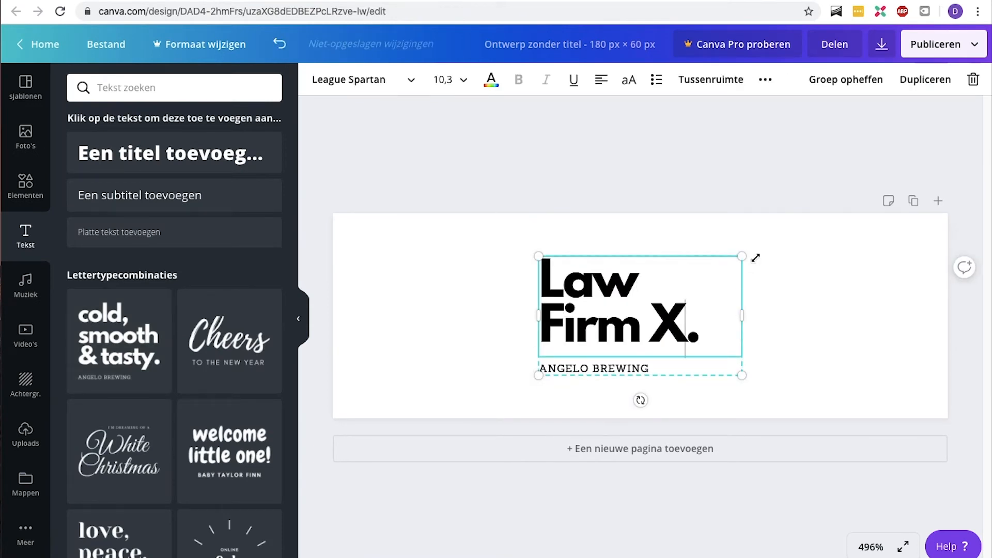
# - Delete the subtitle text beneath the Law Firm X. heading
pyautogui.click(656, 371)
pyautogui.press('BackSpace')
pyautogui.press('BackSpace')
pyautogui.press('BackSpace')
pyautogui.press('BackSpace')
pyautogui.press('BackSpace')
pyautogui.press('BackSpace')
pyautogui.press('BackSpace')
pyautogui.press('BackSpace')
pyautogui.press('BackSpace')
pyautogui.press('BackSpace')
pyautogui.press('BackSpace')
pyautogui.press('BackSpace')
pyautogui.press('BackSpace')
pyautogui.press('BackSpace')
pyautogui.click(715, 317)
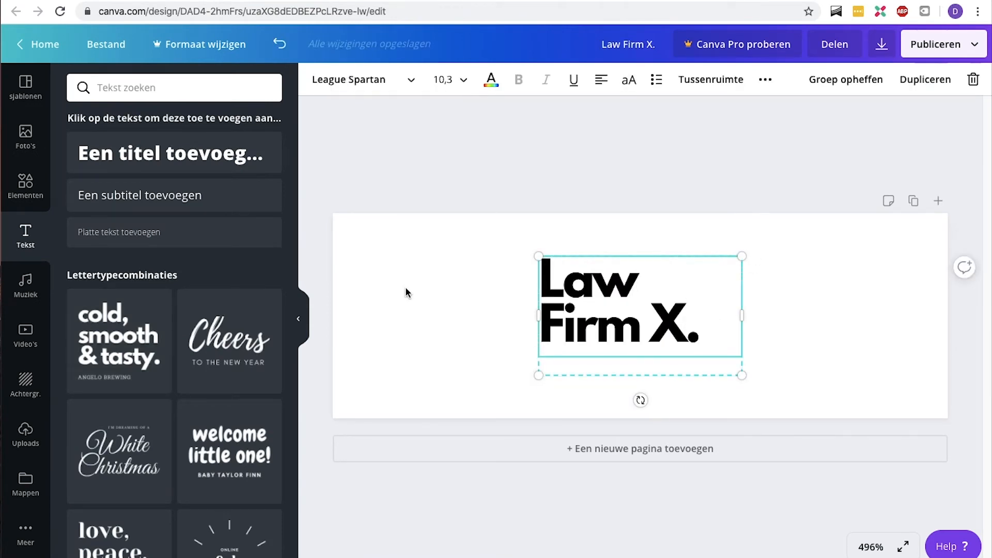
pyautogui.click(405, 290)
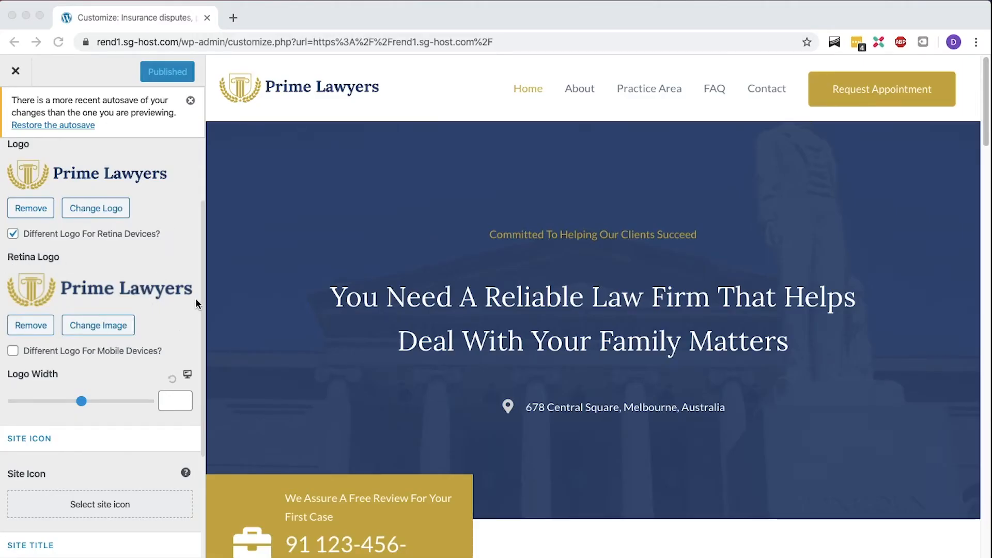
# - Adjust the logo width slider in the Customizer and reset it to its default
pyautogui.click(157, 310)
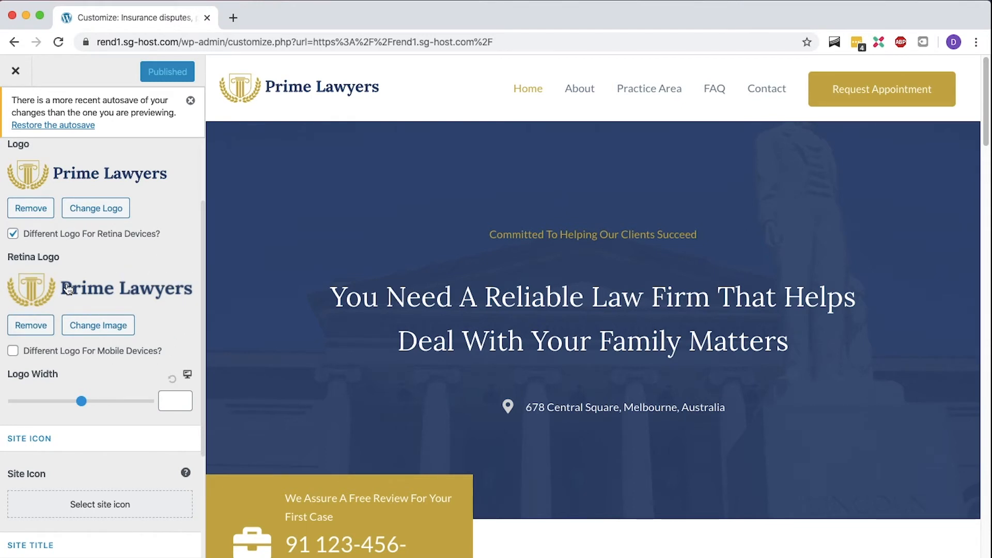
pyautogui.moveTo(75, 401); pyautogui.dragTo(48, 398)
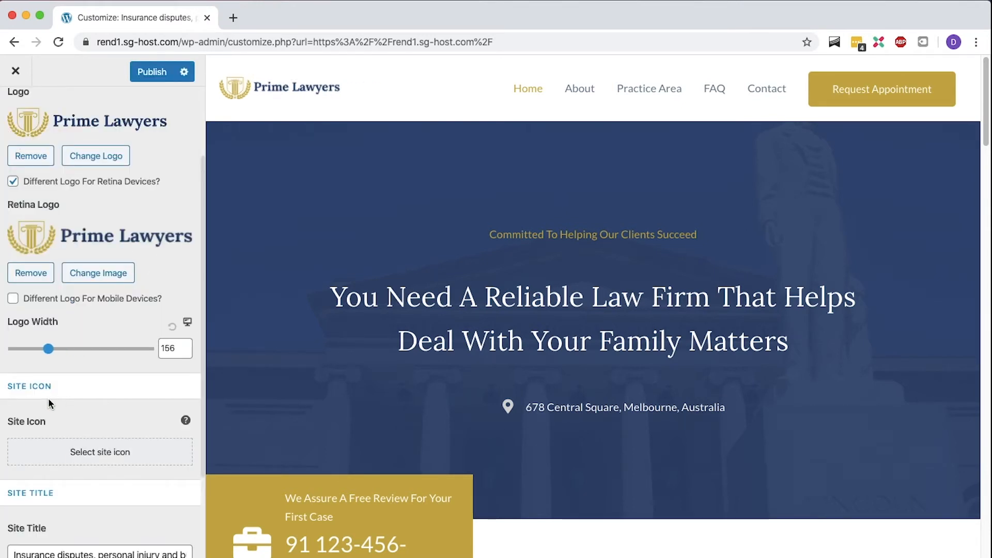
pyautogui.moveTo(48, 349); pyautogui.dragTo(26, 348)
pyautogui.click(172, 326)
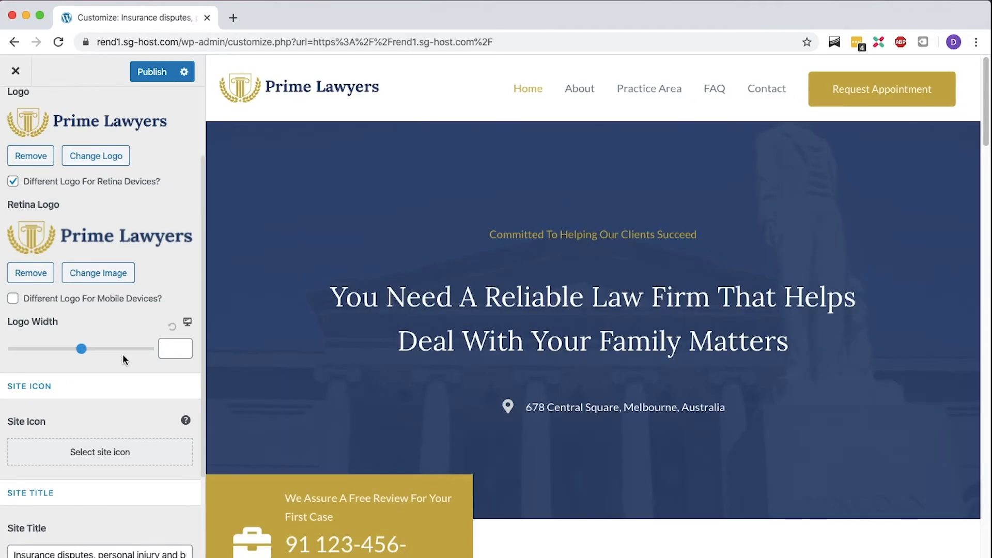
# - Set the site icon to law-logo05.png from the media library, skip cropping, and publish the changes
pyautogui.scroll(-3, 123, 355)
pyautogui.click(121, 372)
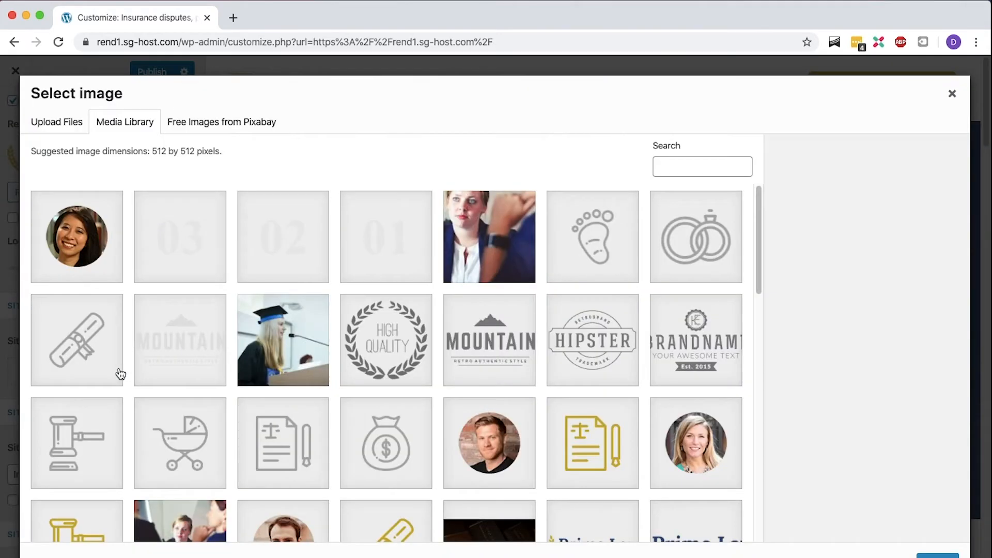
pyautogui.click(362, 352)
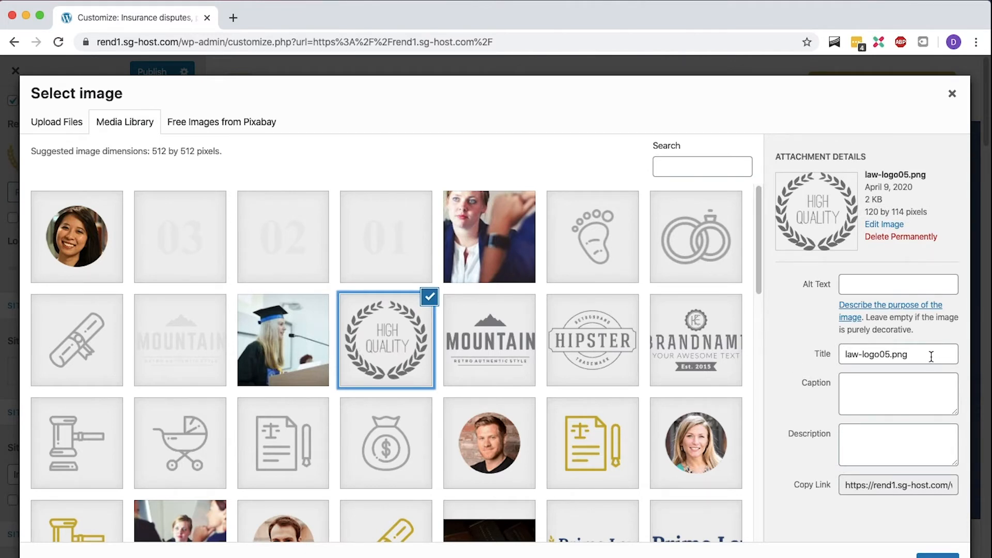
pyautogui.click(923, 556)
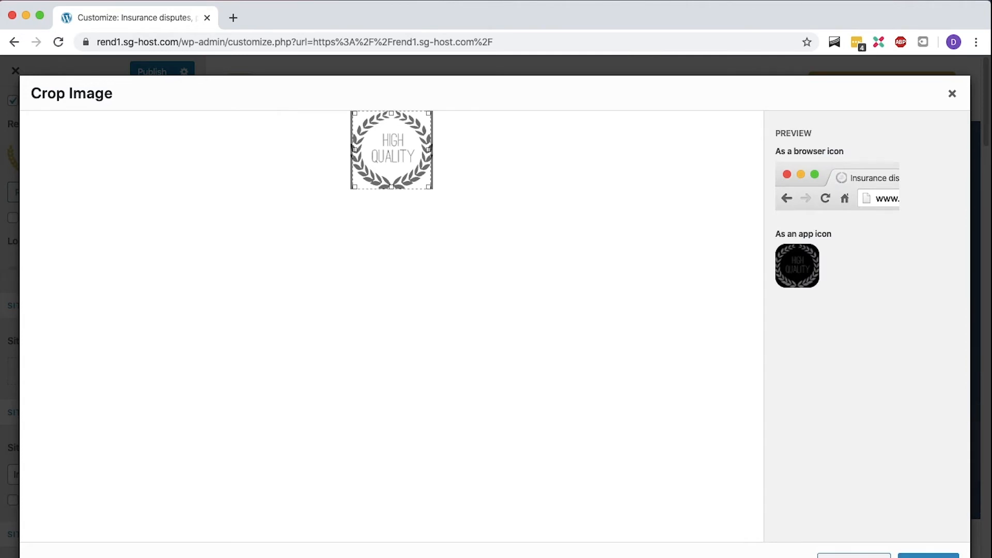
pyautogui.click(928, 556)
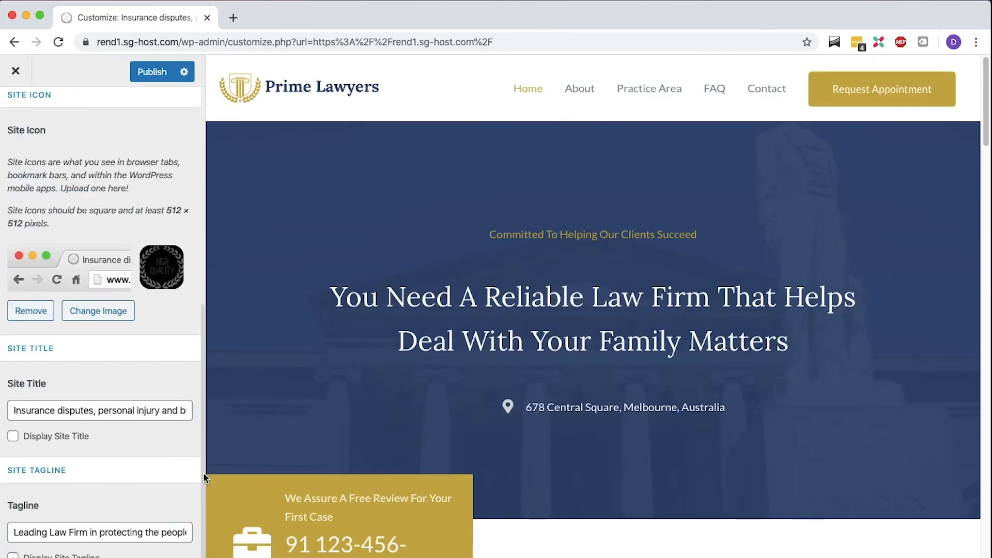
pyautogui.click(154, 71)
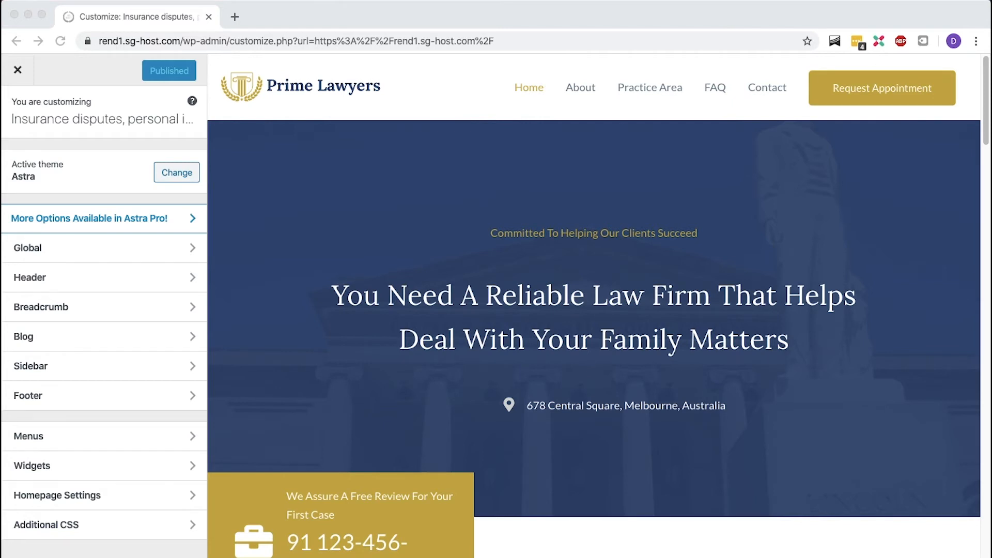
# - Open the Global typography settings and set the body font family to Helvetica
pyautogui.click(181, 256)
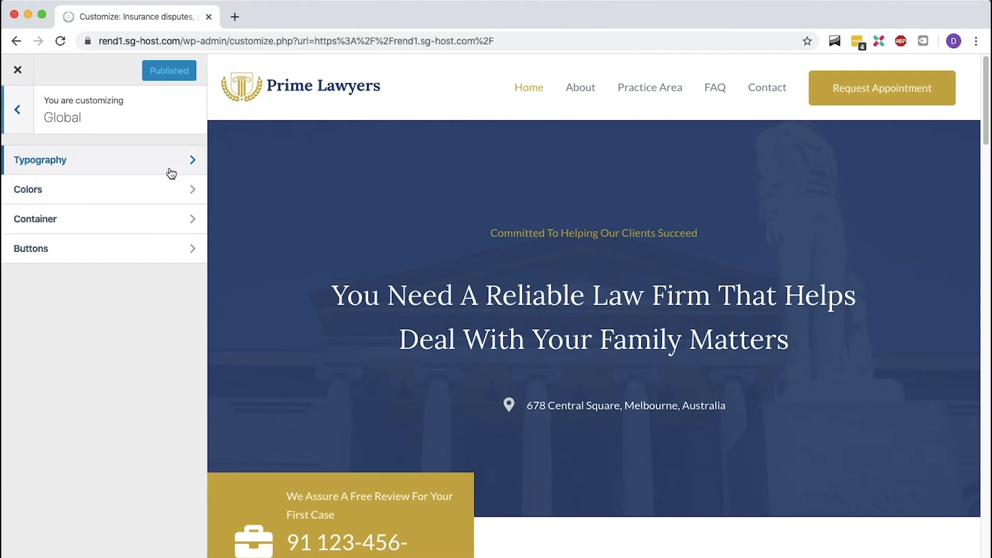
pyautogui.click(171, 173)
pyautogui.click(171, 173)
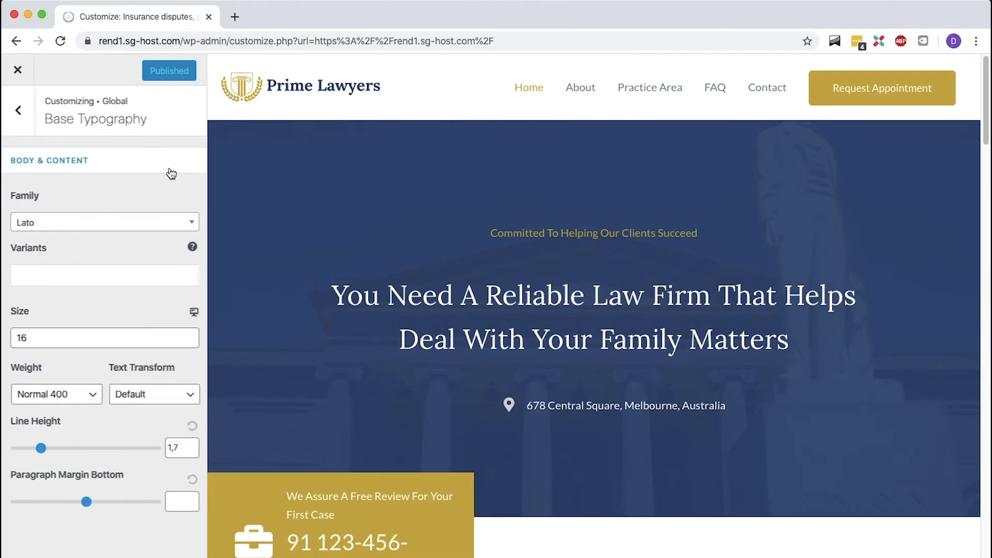
pyautogui.click(164, 226)
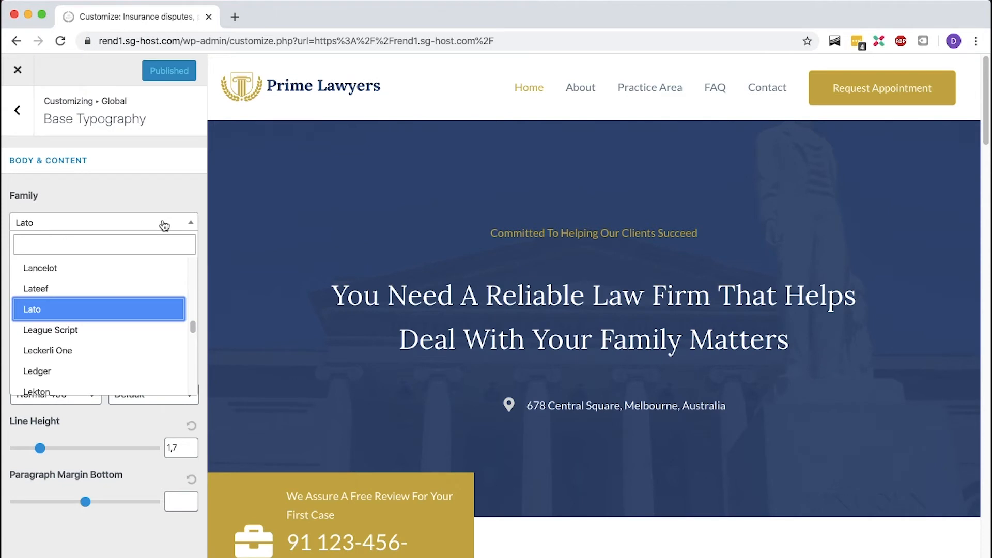
pyautogui.click(158, 241)
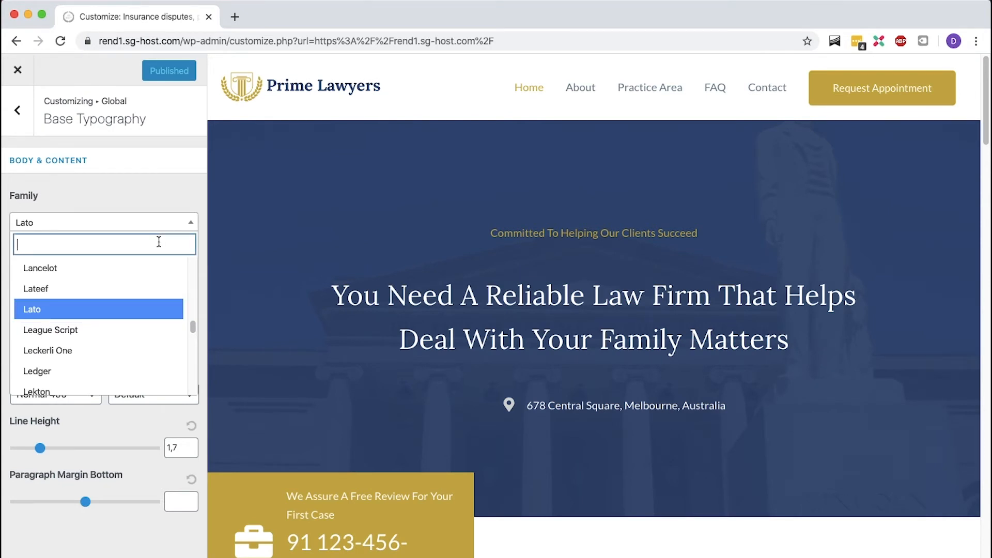
pyautogui.write('helvetica')
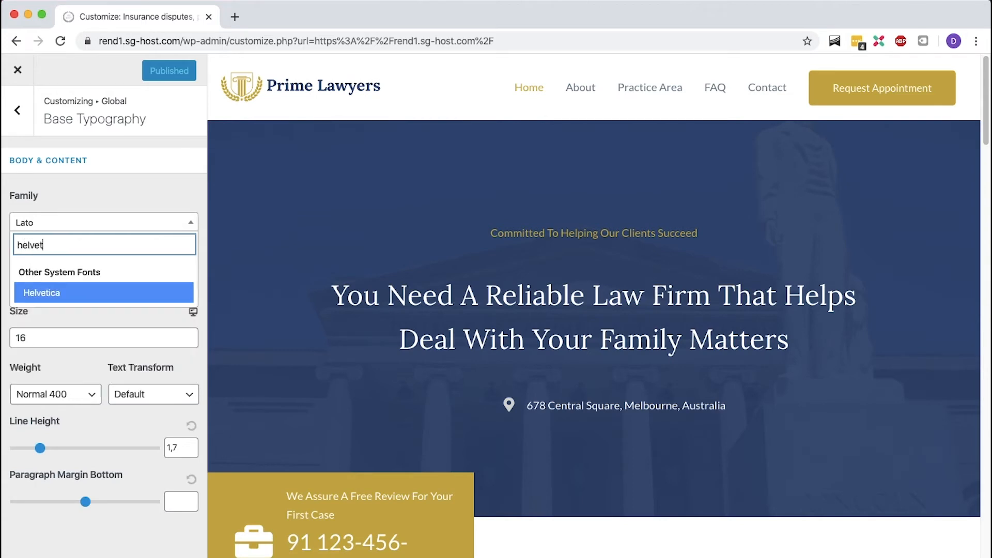
pyautogui.click(147, 288)
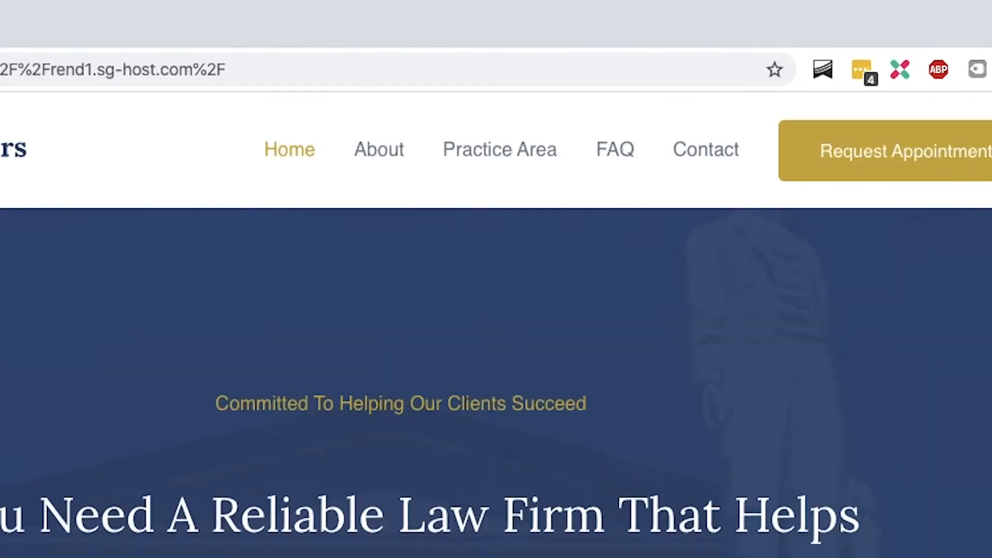
# - Try increasing the body font size with the size stepper
pyautogui.click(136, 233)
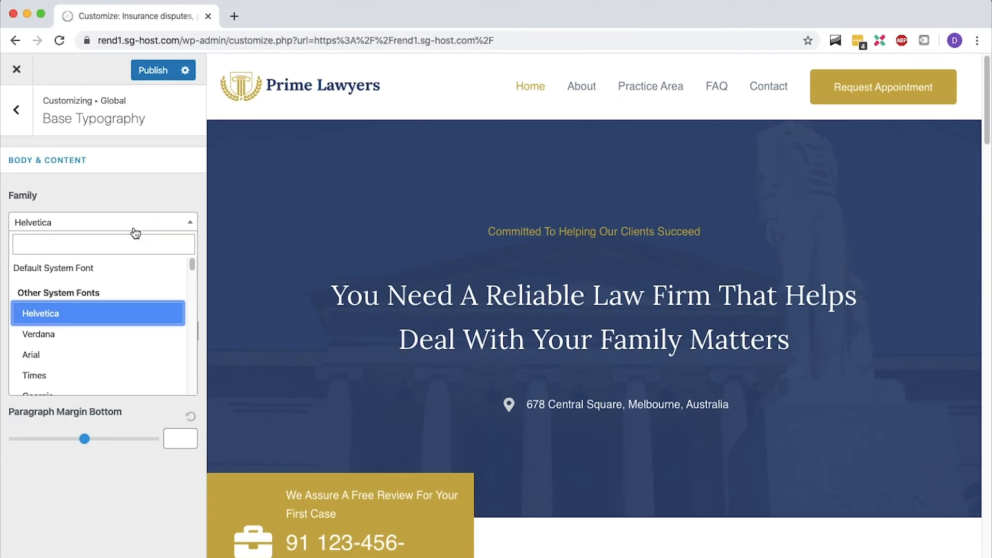
pyautogui.click(134, 229)
pyautogui.click(187, 271)
pyautogui.click(187, 271)
pyautogui.click(187, 271)
pyautogui.click(187, 271)
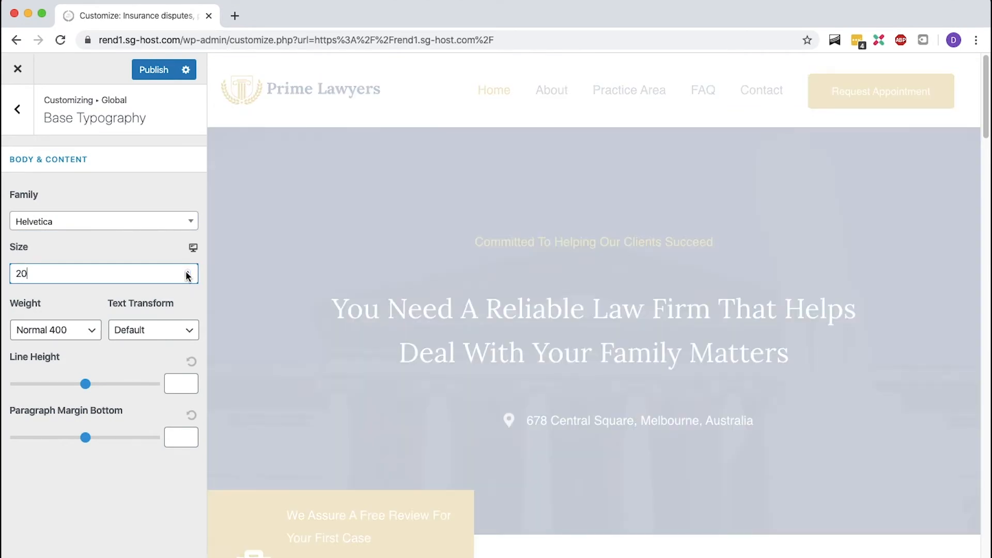
pyautogui.click(188, 271)
pyautogui.click(187, 271)
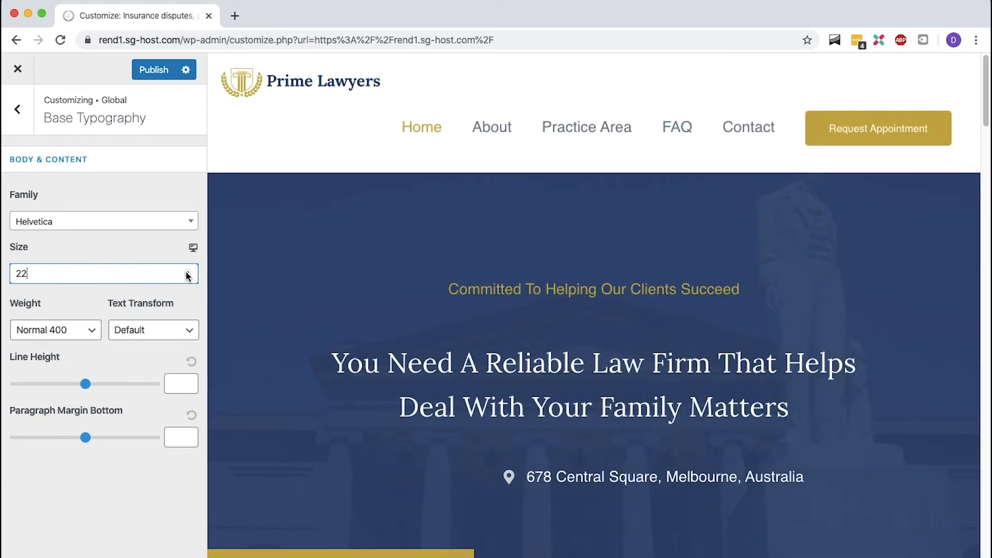
# - Set the body font size to 16 and publish the changes
pyautogui.doubleClick(177, 274)
pyautogui.write('16')
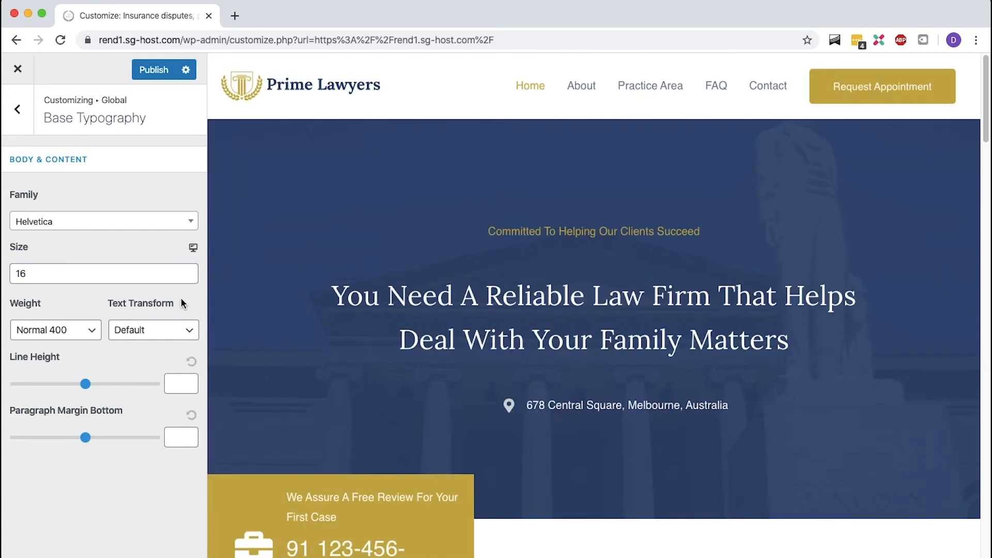
pyautogui.click(169, 73)
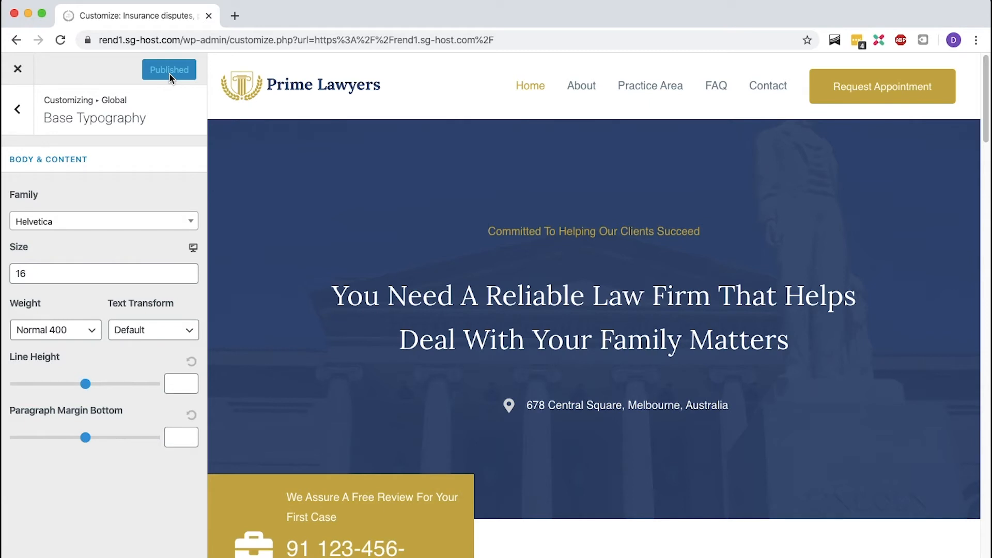
# - Open the Global Base Colors settings and scroll through the site preview
pyautogui.click(19, 108)
pyautogui.click(19, 106)
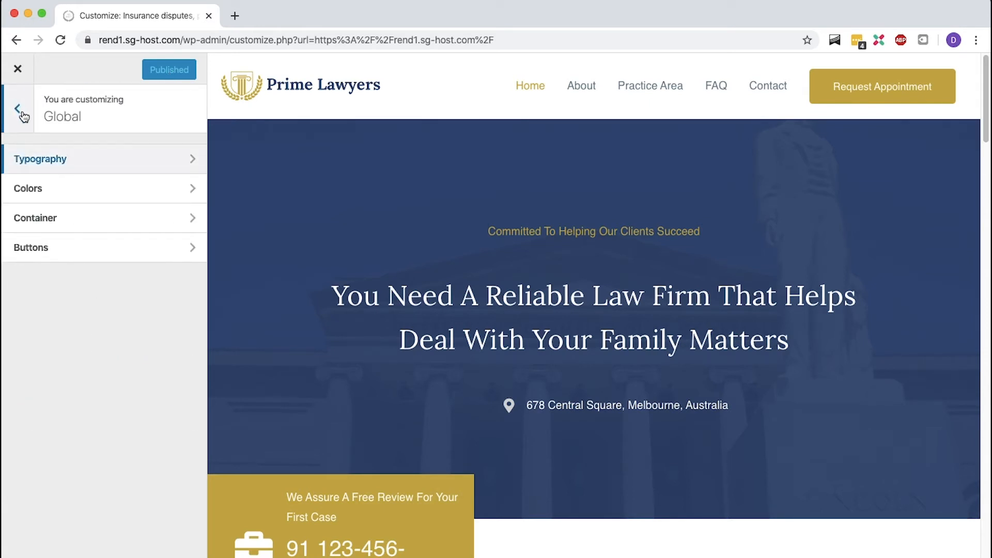
pyautogui.click(32, 189)
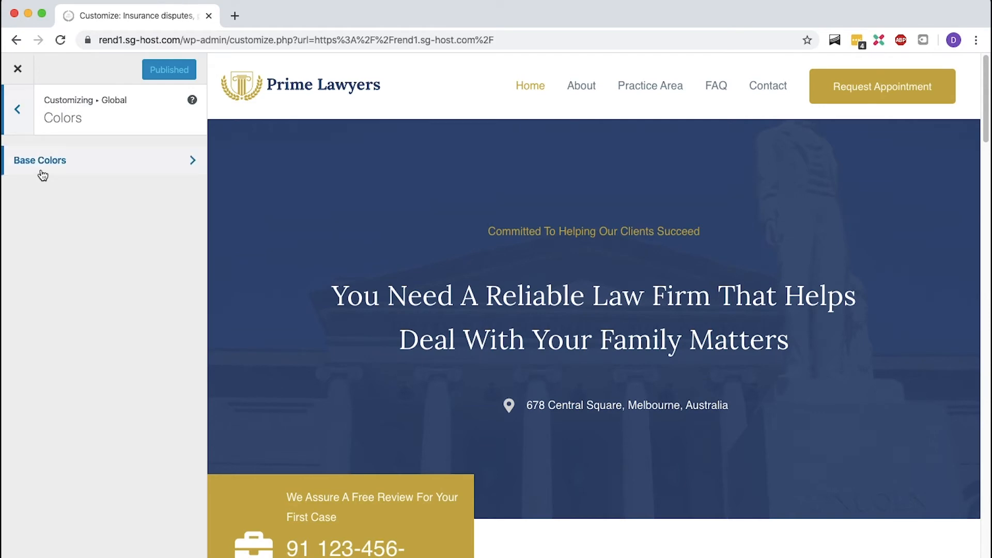
pyautogui.click(39, 171)
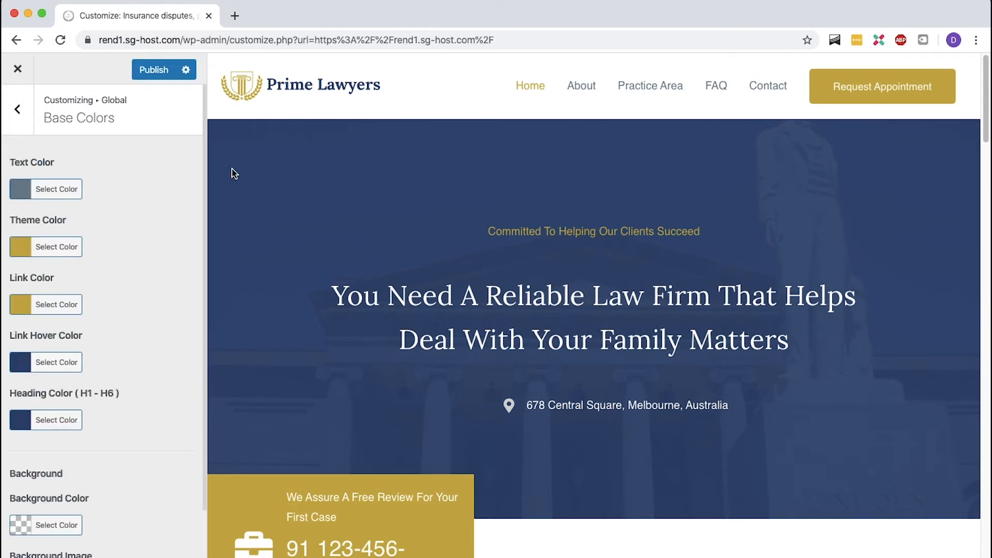
pyautogui.scroll(-9, 233, 173)
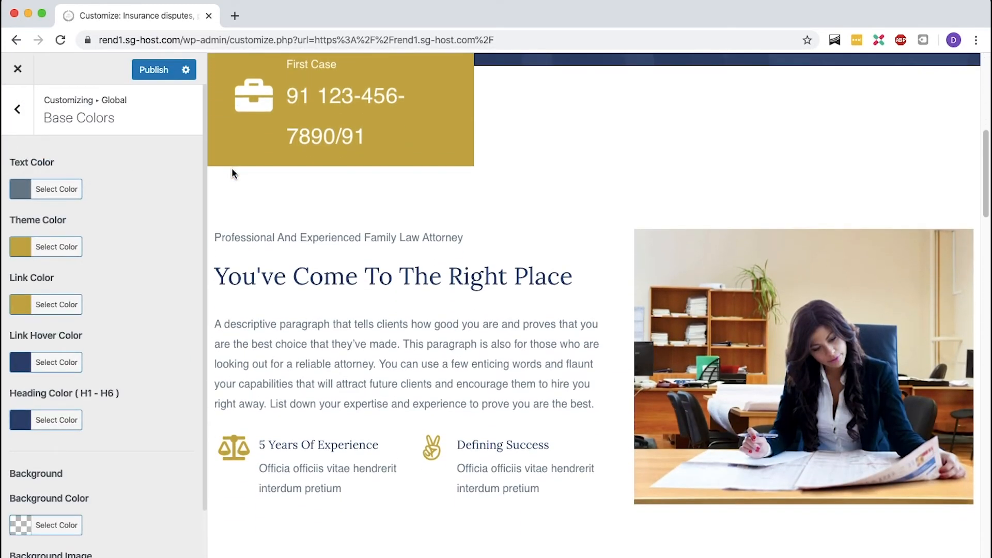
# - Try setting the body text color to black, then restore its original hex value
pyautogui.click(27, 189)
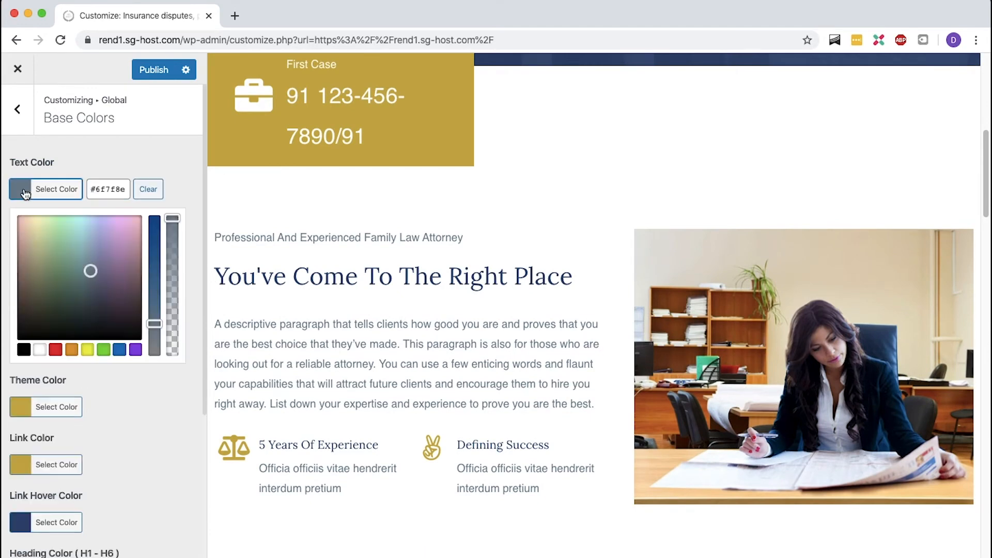
pyautogui.click(18, 341)
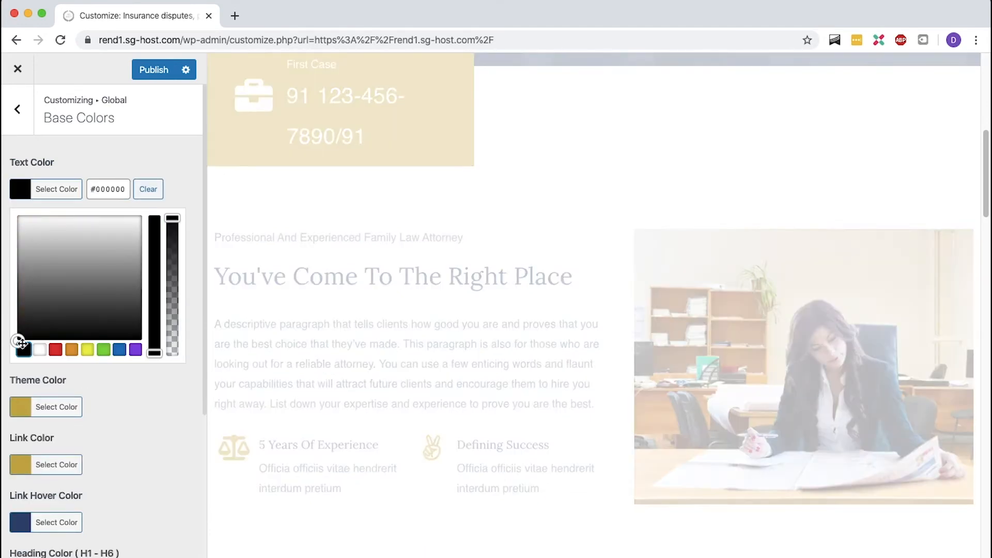
pyautogui.click(102, 193)
pyautogui.press('super+a')
pyautogui.press('super+v')
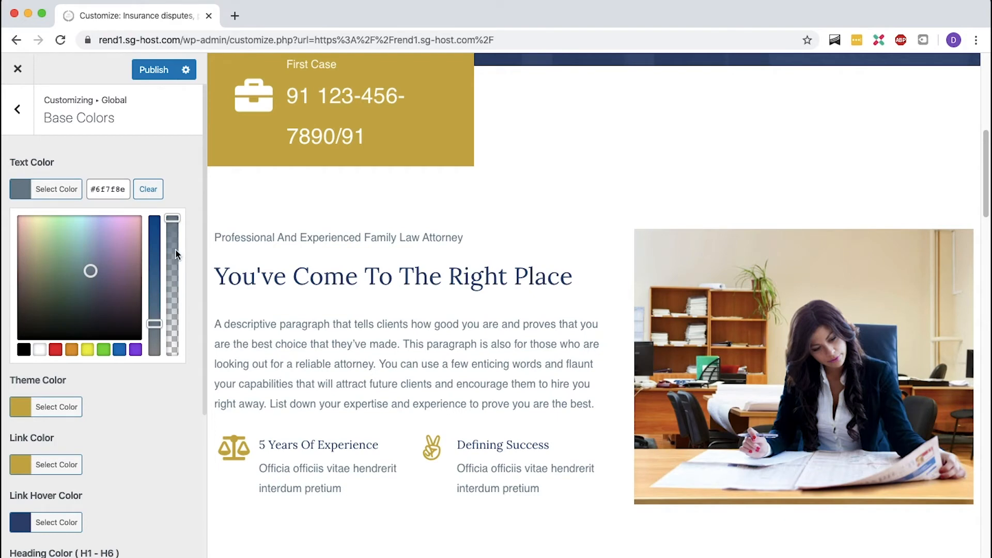
pyautogui.click(183, 193)
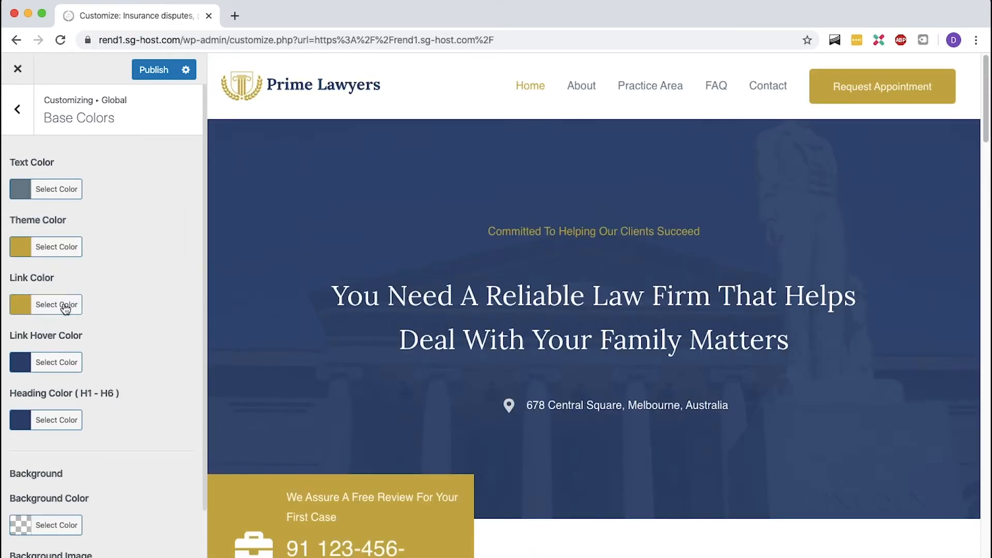
# - Try a cyan link color from the color picker
pyautogui.click(65, 309)
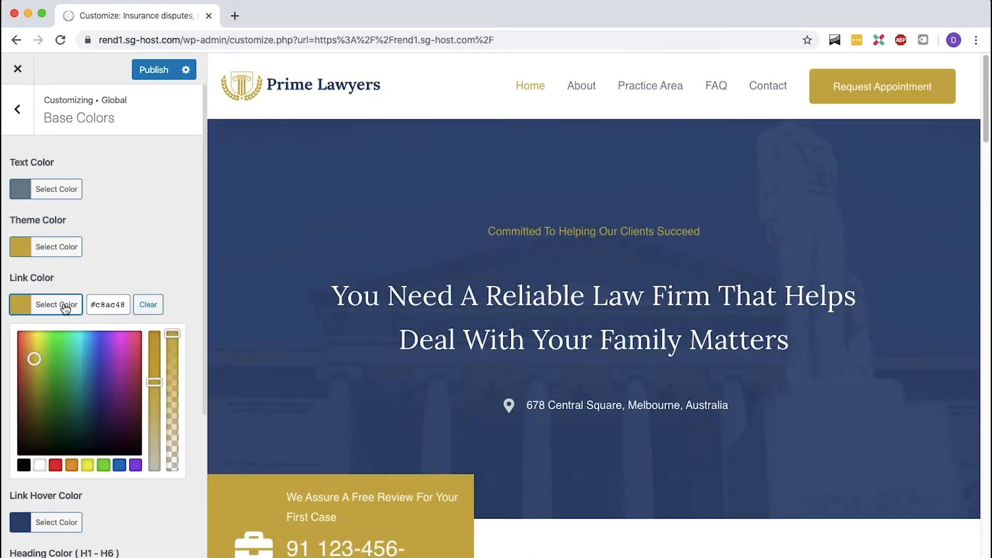
pyautogui.click(80, 339)
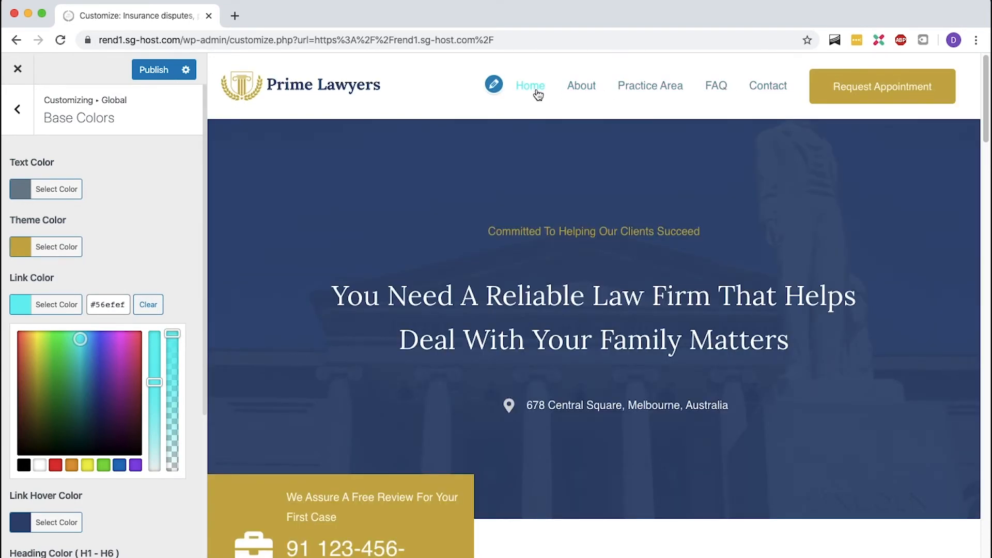
pyautogui.click(192, 245)
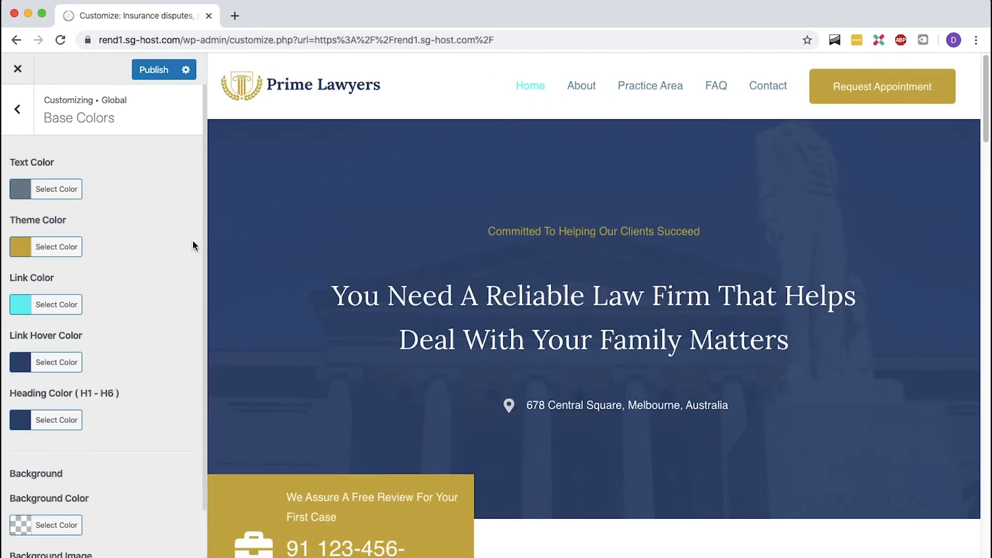
# - Copy the theme color's hex value into the link color and publish the changes
pyautogui.click(26, 248)
pyautogui.tripleClick(110, 255)
pyautogui.press('super+c')
pyautogui.click(200, 253)
pyautogui.click(75, 313)
pyautogui.tripleClick(109, 307)
pyautogui.press('super+v')
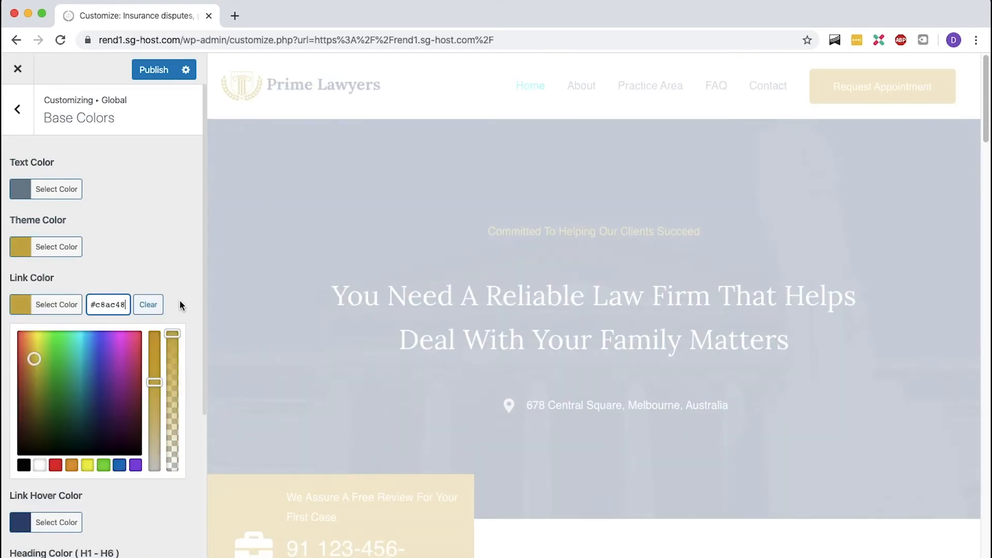
pyautogui.click(181, 305)
pyautogui.click(154, 74)
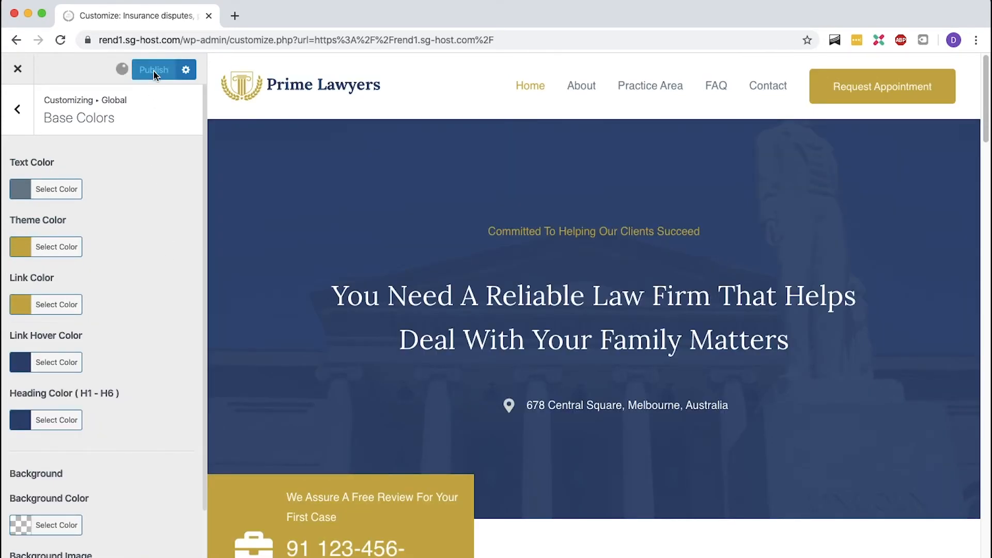
# - Try the centered and right-aligned primary header layouts, then return to the left-aligned logo layout
pyautogui.click(19, 130)
pyautogui.click(20, 130)
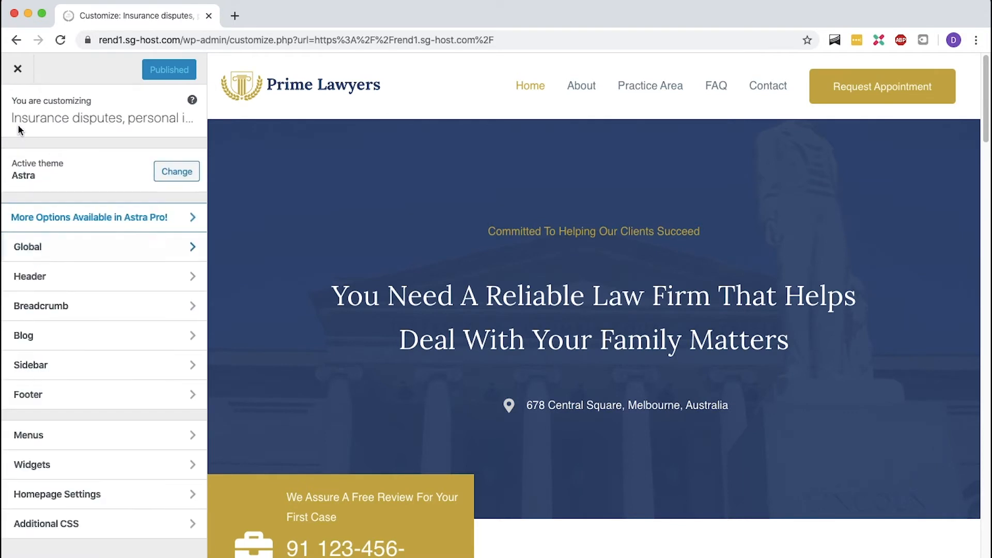
pyautogui.click(68, 280)
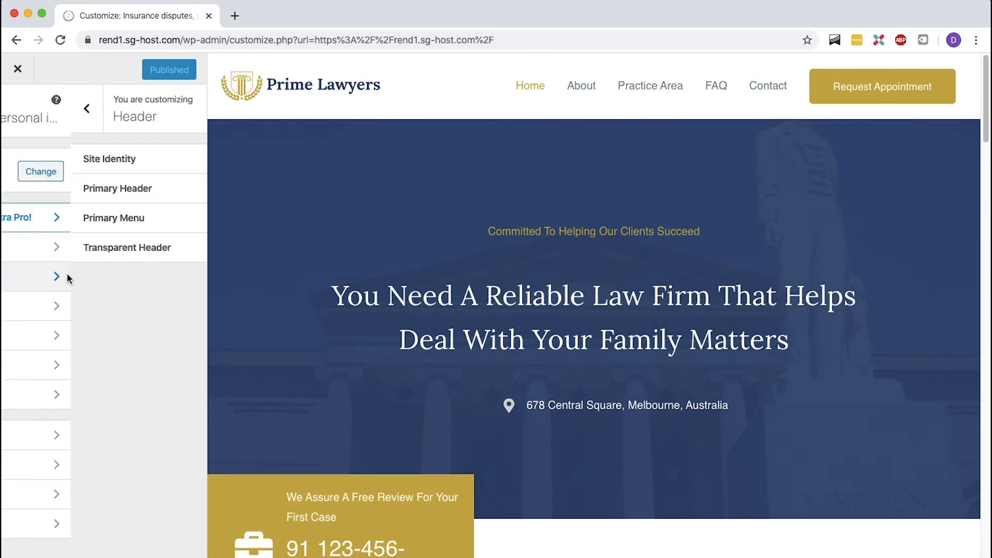
pyautogui.click(106, 256)
pyautogui.click(17, 126)
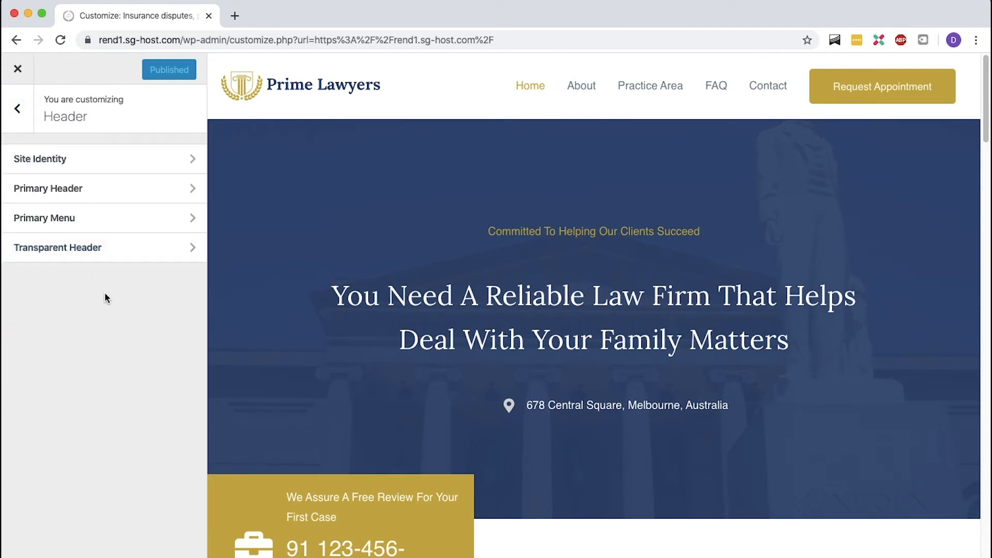
pyautogui.click(103, 194)
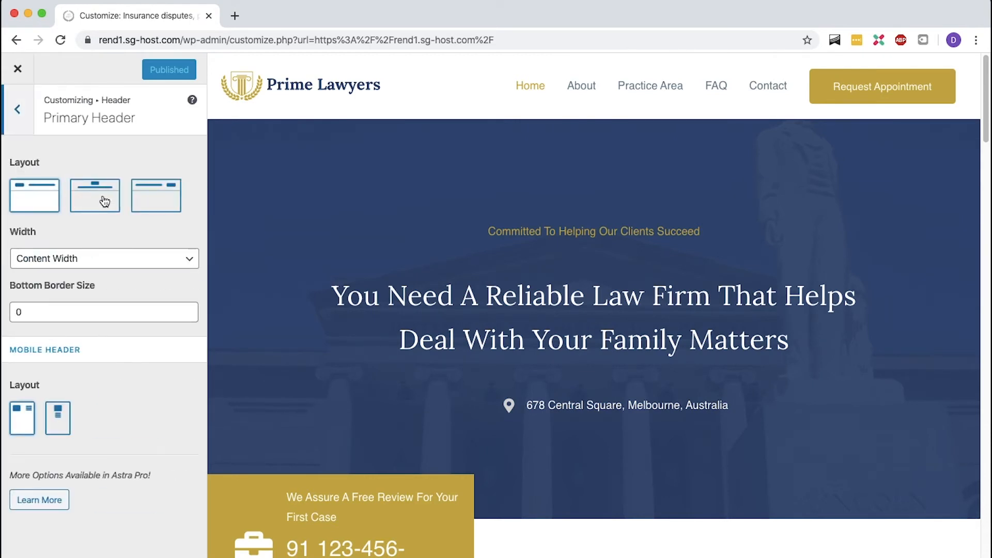
pyautogui.click(105, 201)
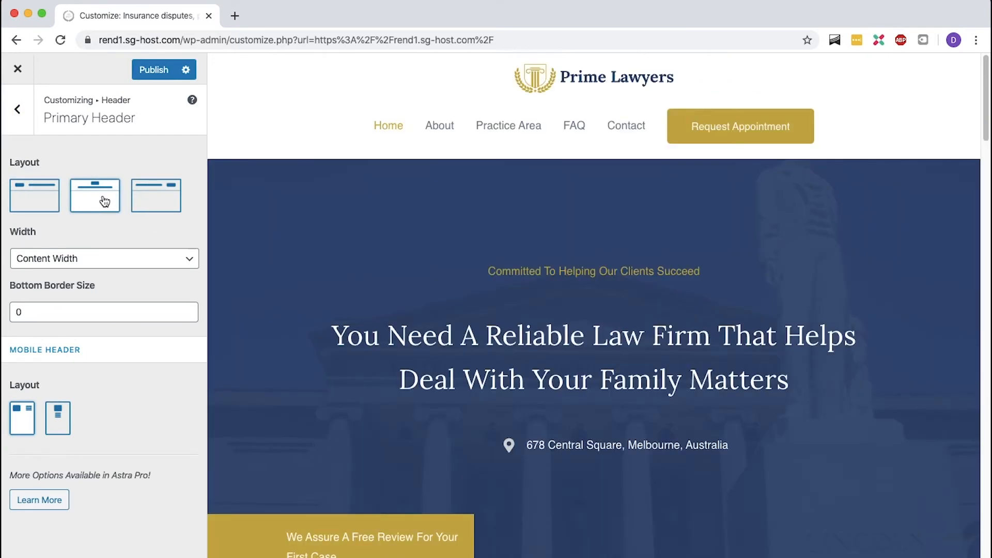
pyautogui.click(134, 201)
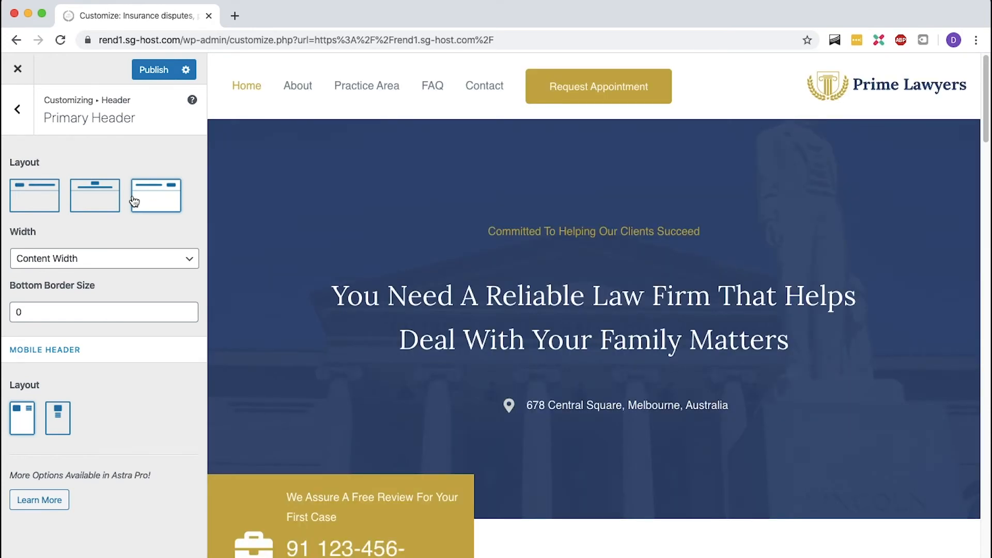
pyautogui.click(45, 205)
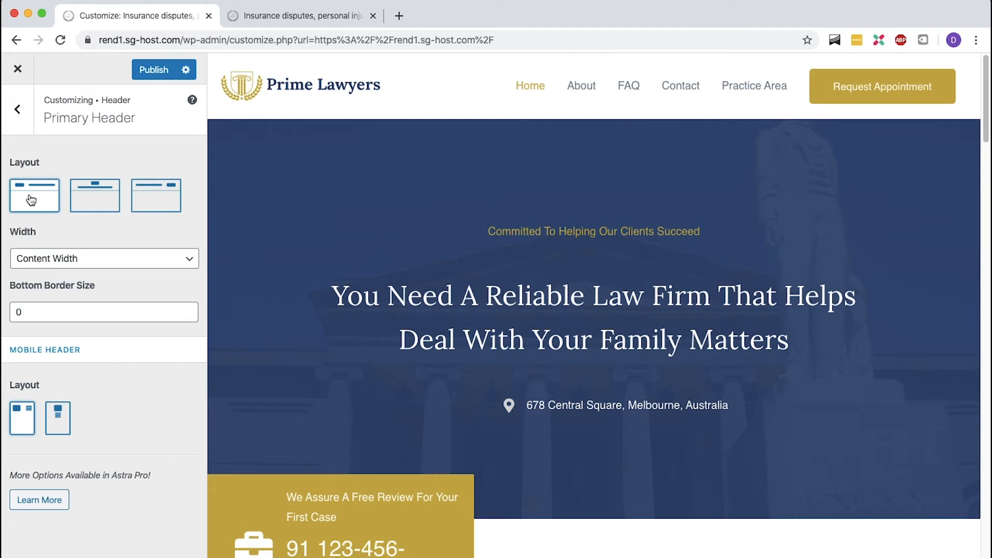
# - Open the menu editor for the site and remove the FAQ item from the Primary Menu
pyautogui.click(18, 69)
pyautogui.click(612, 130)
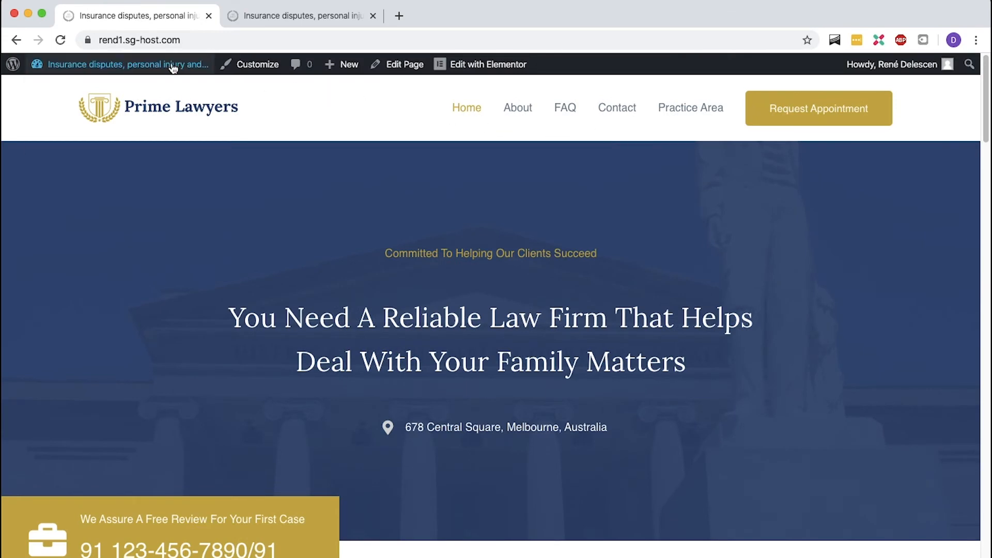
pyautogui.moveTo(124, 65)
pyautogui.click(65, 148)
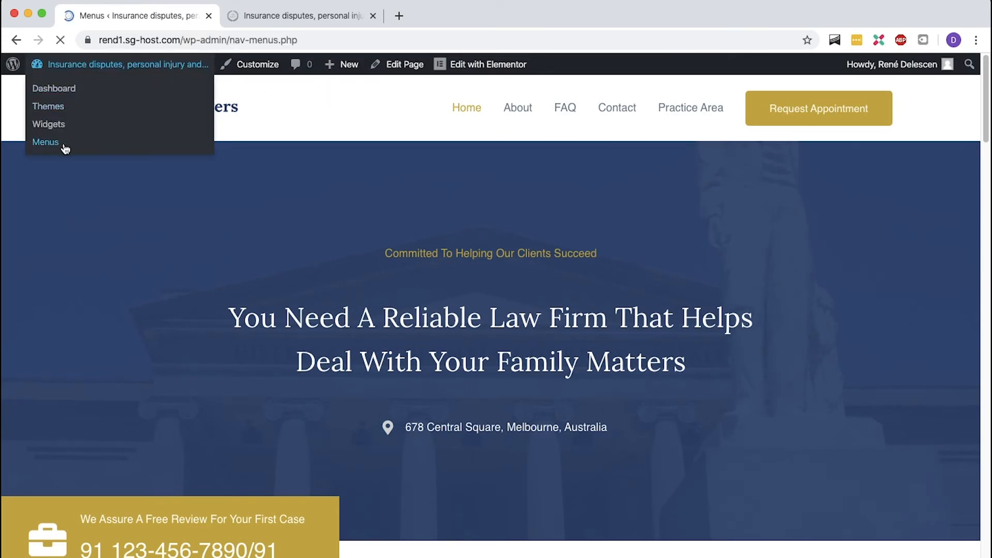
pyautogui.scroll(-5, 480, 217)
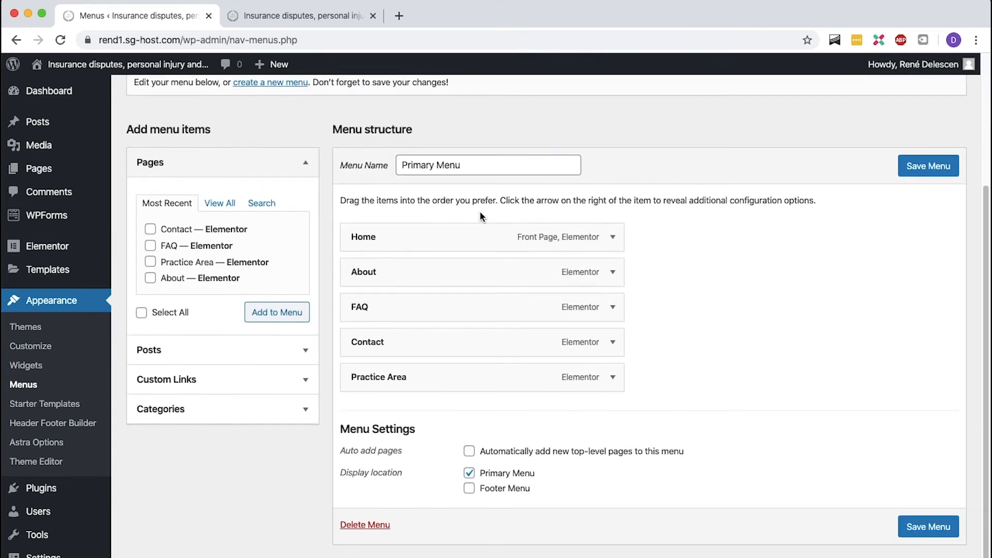
pyautogui.click(613, 310)
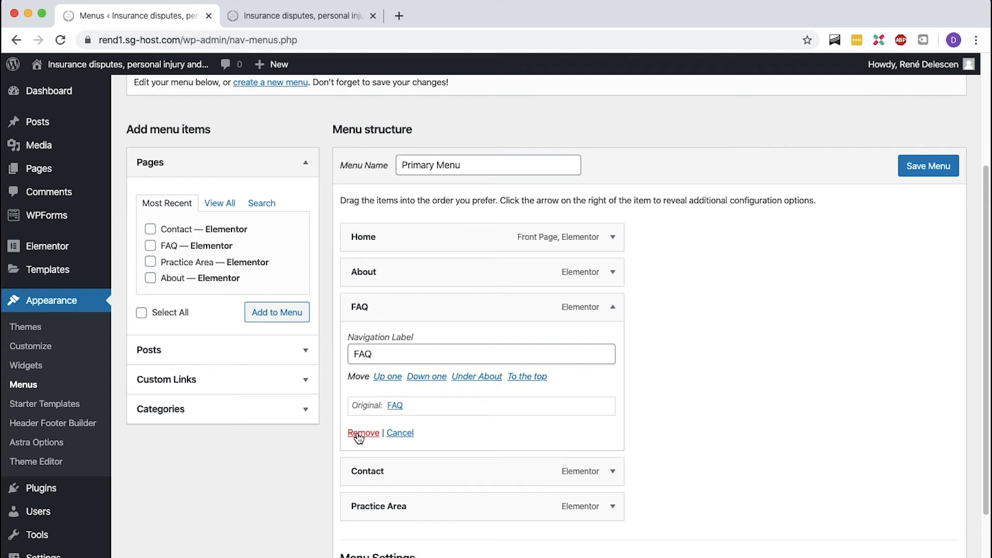
pyautogui.click(363, 433)
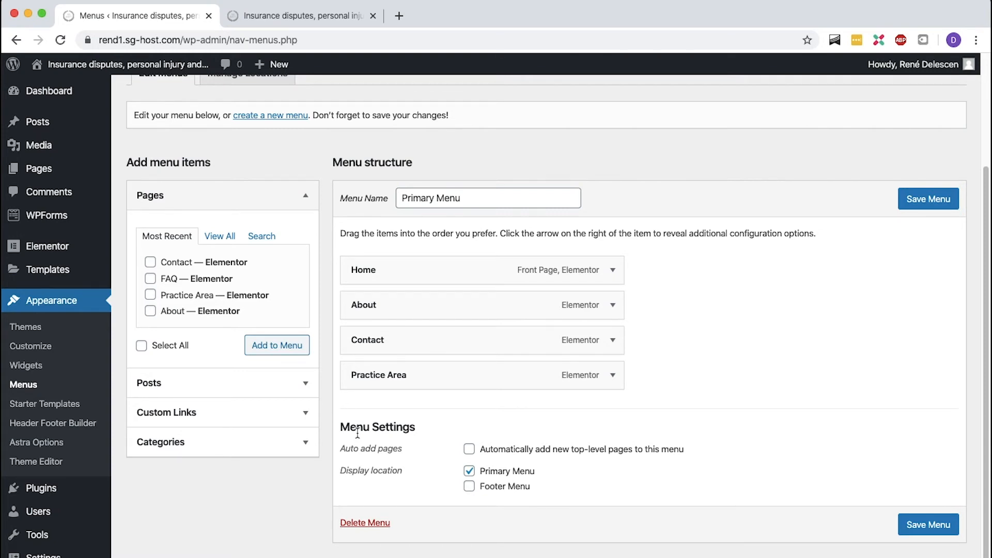
# - Remove the Contact item from the Primary Menu and save the menu
pyautogui.click(612, 340)
pyautogui.scroll(-1, 607, 343)
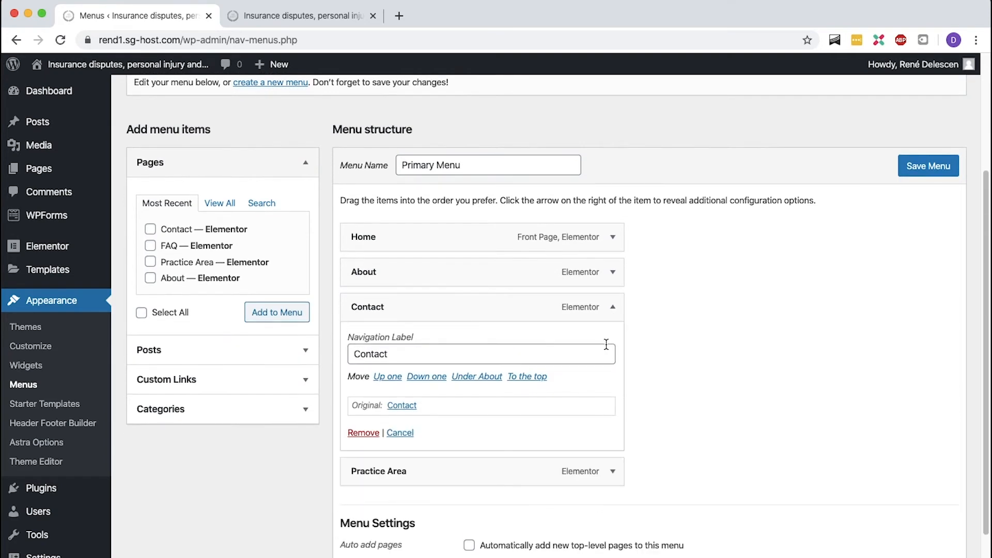
pyautogui.click(361, 434)
pyautogui.click(916, 241)
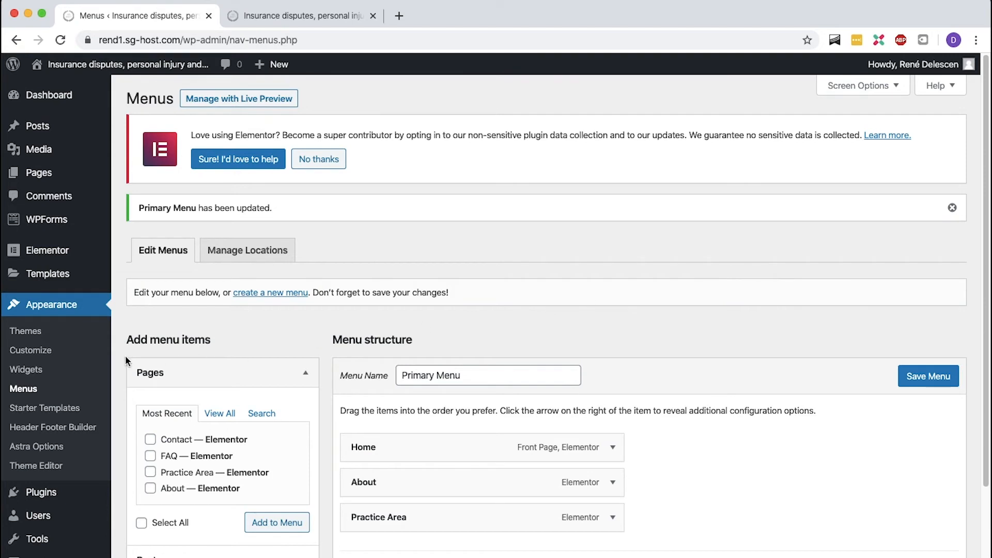
pyautogui.click(57, 355)
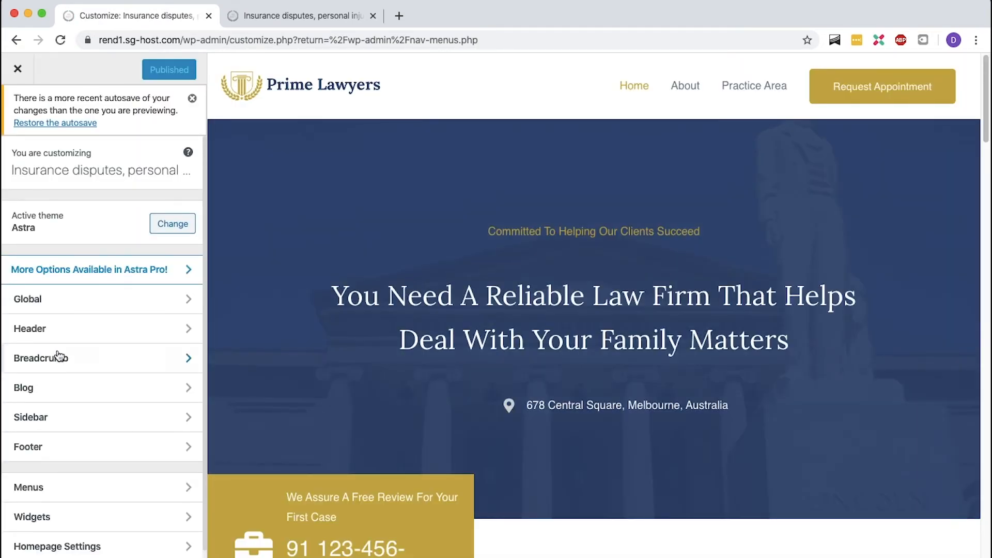
pyautogui.click(798, 64)
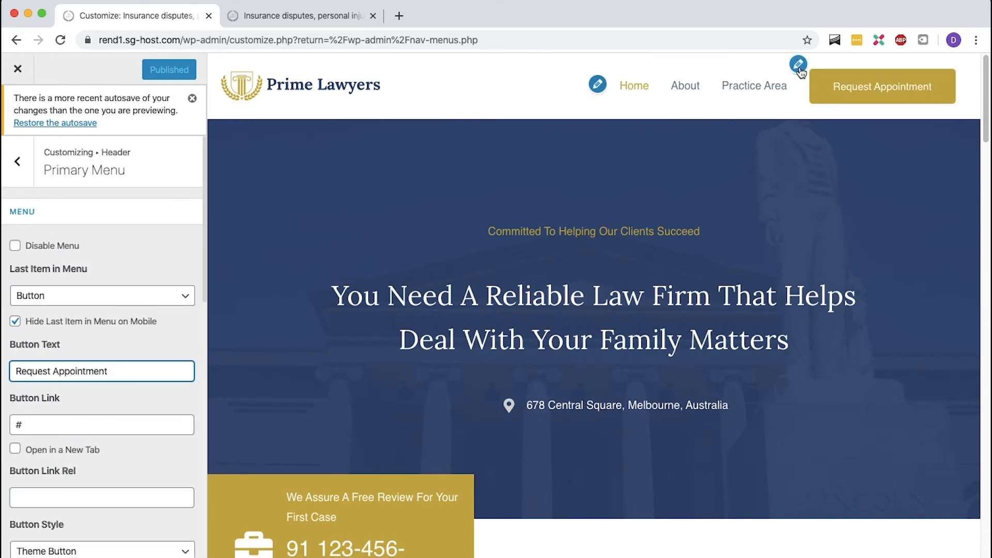
pyautogui.click(165, 420)
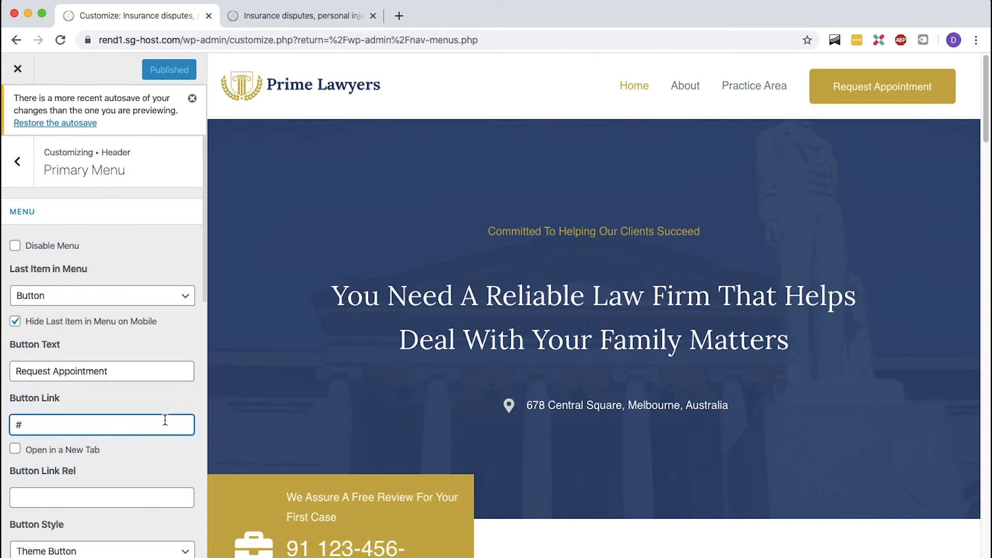
pyautogui.press('BackSpace')
pyautogui.write('https://rend1.sg-host.com/')
pyautogui.write('contact/')
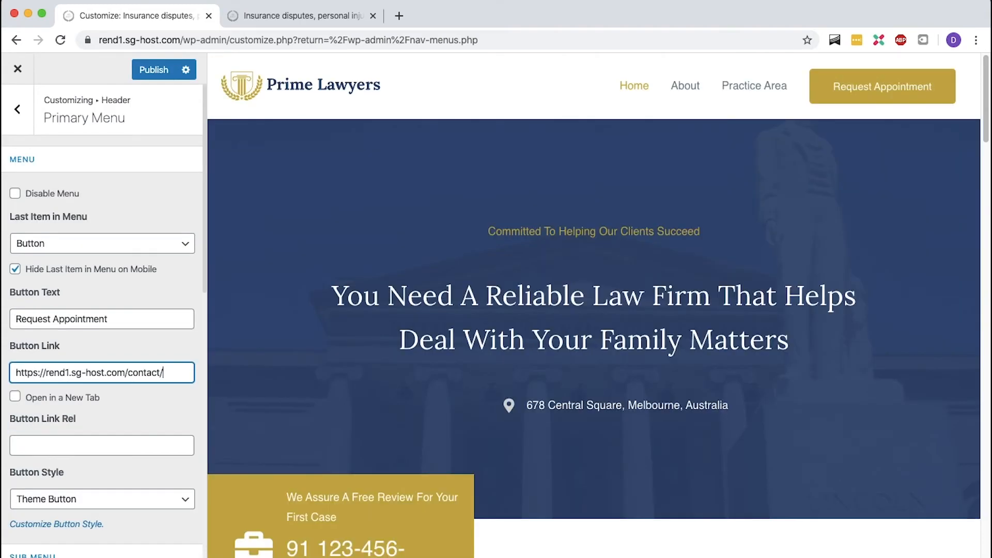
# - Change the header button text to Contact us and publish the changes
pyautogui.click(155, 318)
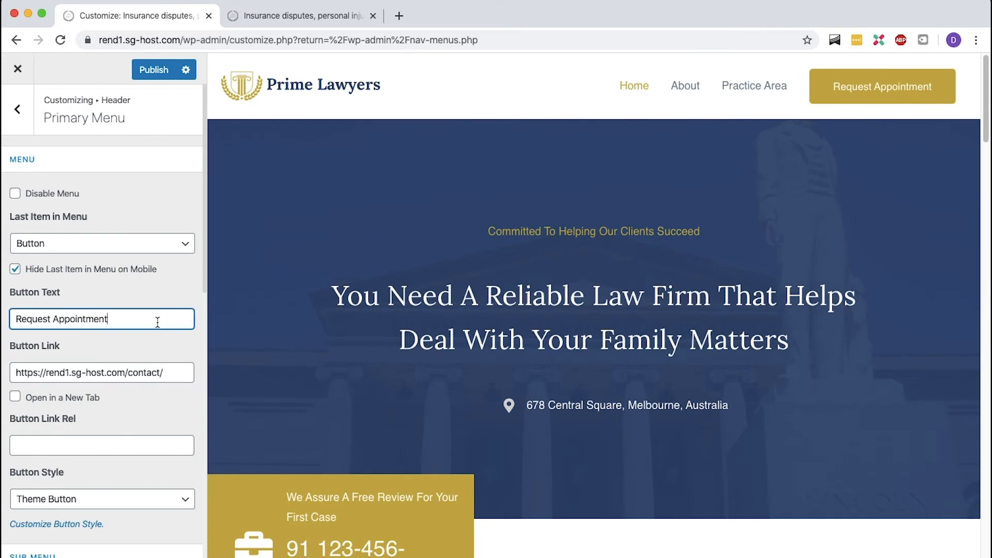
pyautogui.tripleClick(158, 320)
pyautogui.write('Contact ')
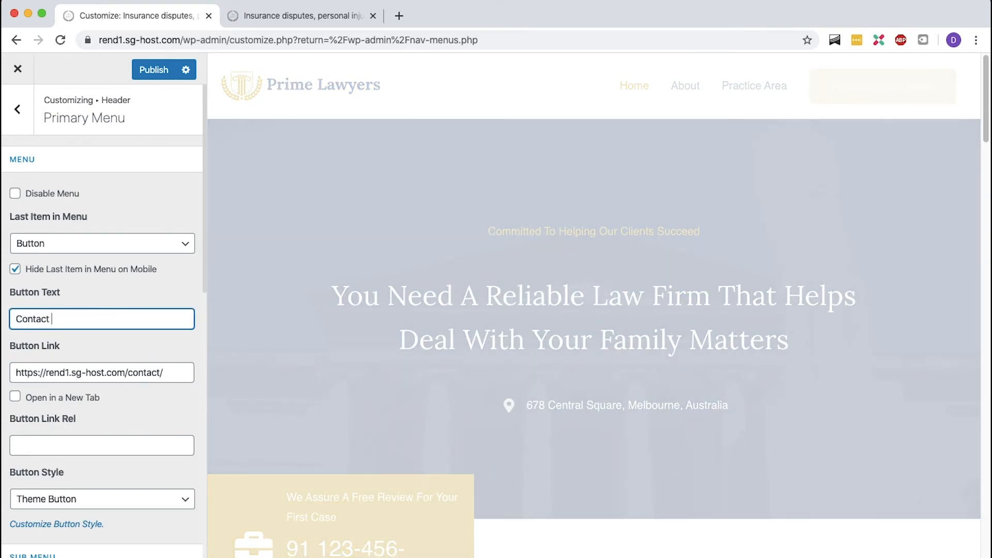
pyautogui.write('us')
pyautogui.click(177, 349)
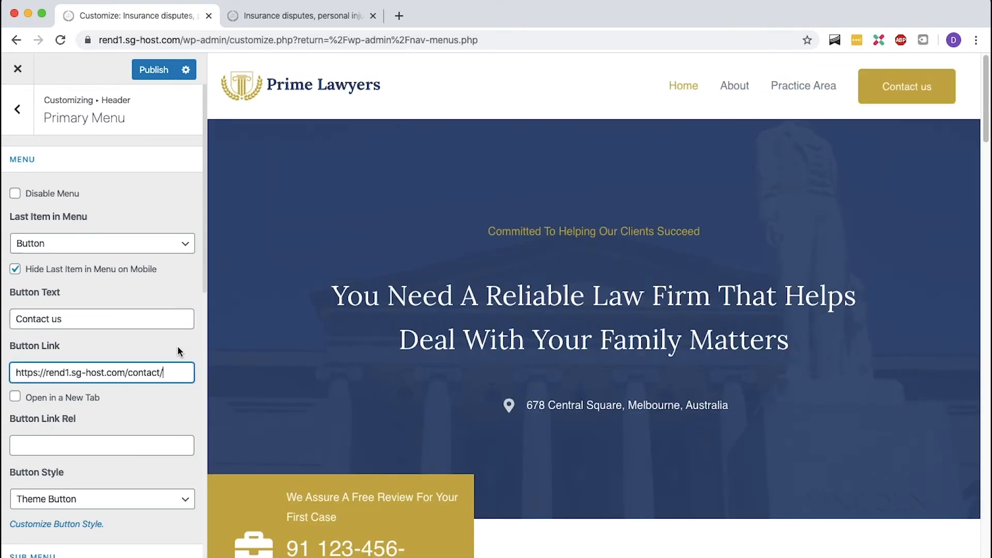
pyautogui.click(158, 70)
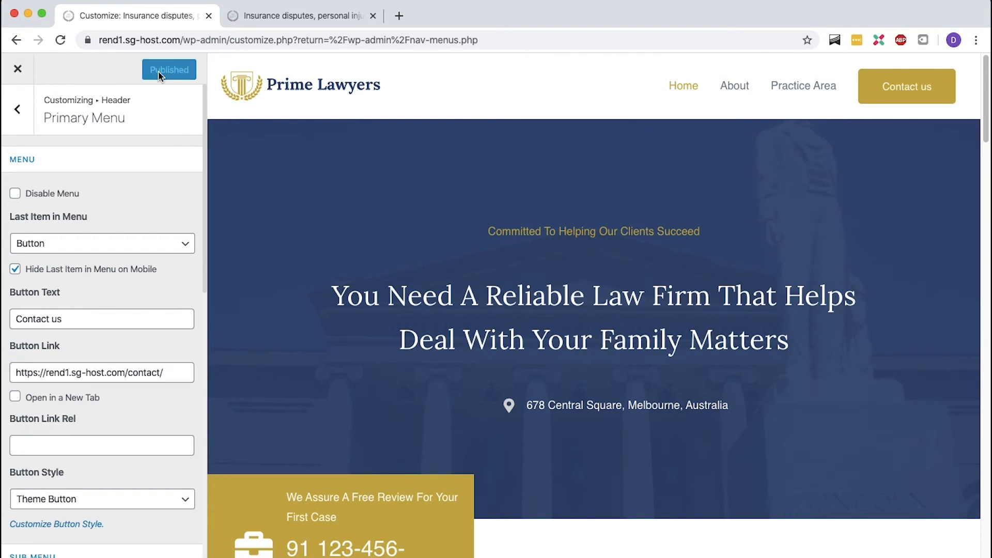
# - Reload the live site, follow the Contact us button and open the contact page in Elementor
pyautogui.hotkey('ctrl', 'Tab')
pyautogui.moveTo(169, 75)
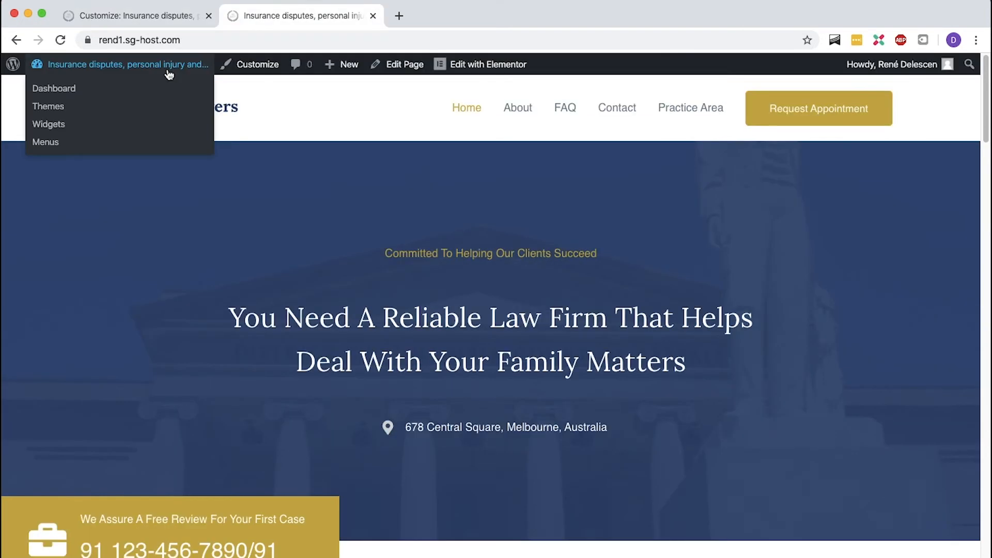
pyautogui.press('super+r')
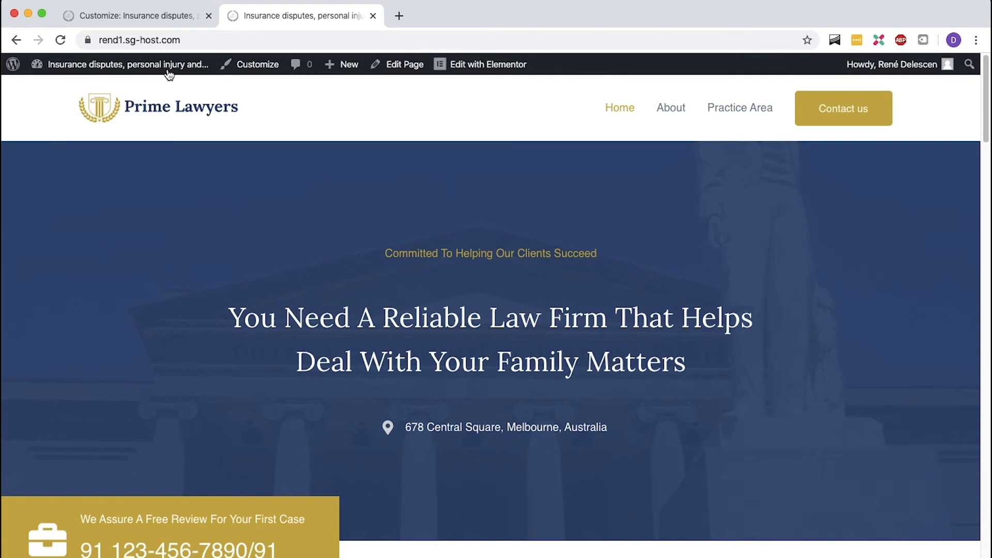
pyautogui.click(825, 108)
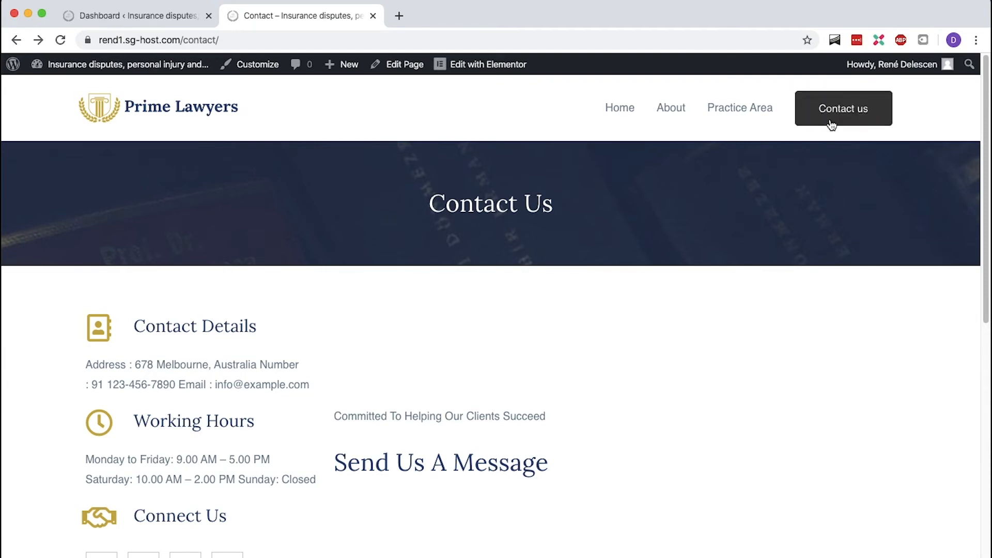
pyautogui.click(507, 68)
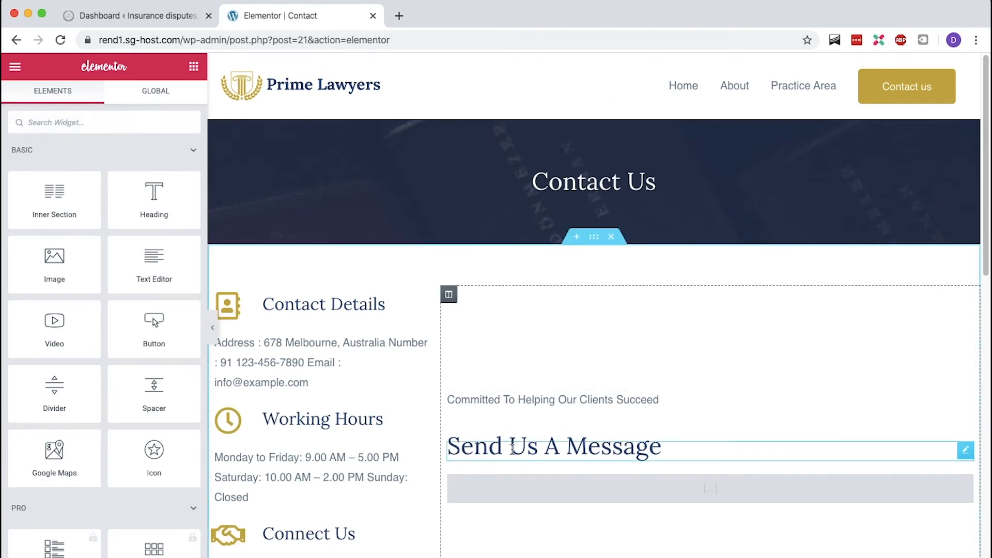
# - Inspect the contact page's form shortcode widget, then exit Elementor to the dashboard
pyautogui.click(504, 490)
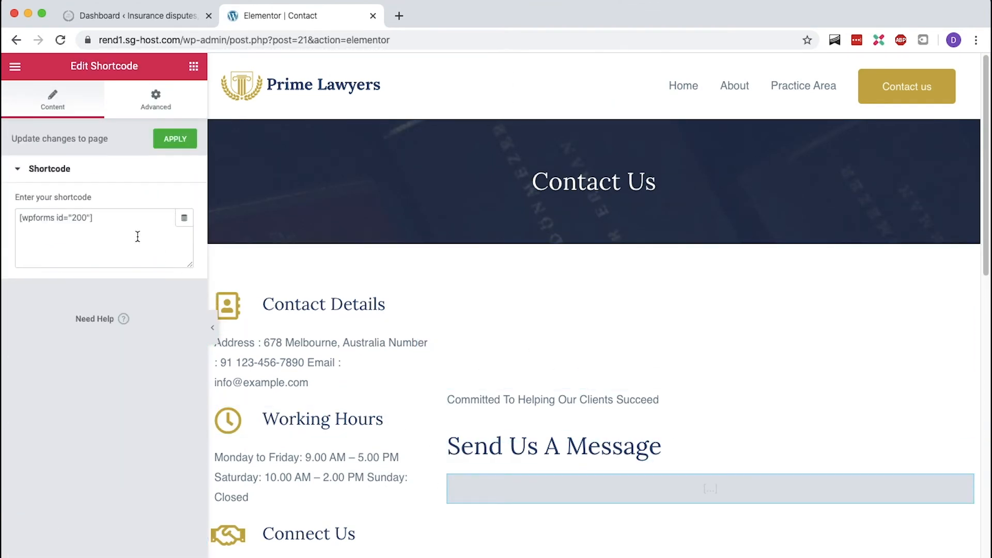
pyautogui.moveTo(93, 214); pyautogui.dragTo(10, 226)
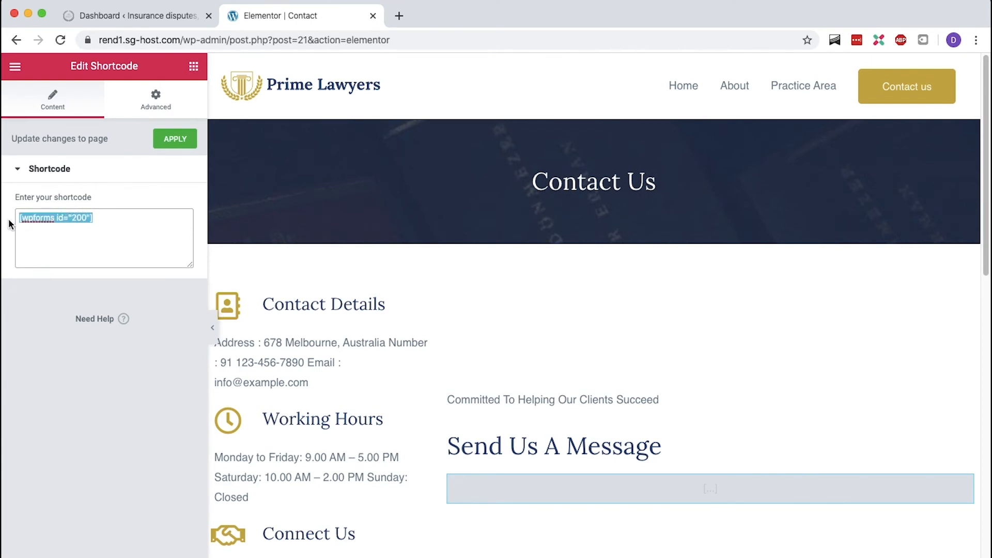
pyautogui.click(15, 67)
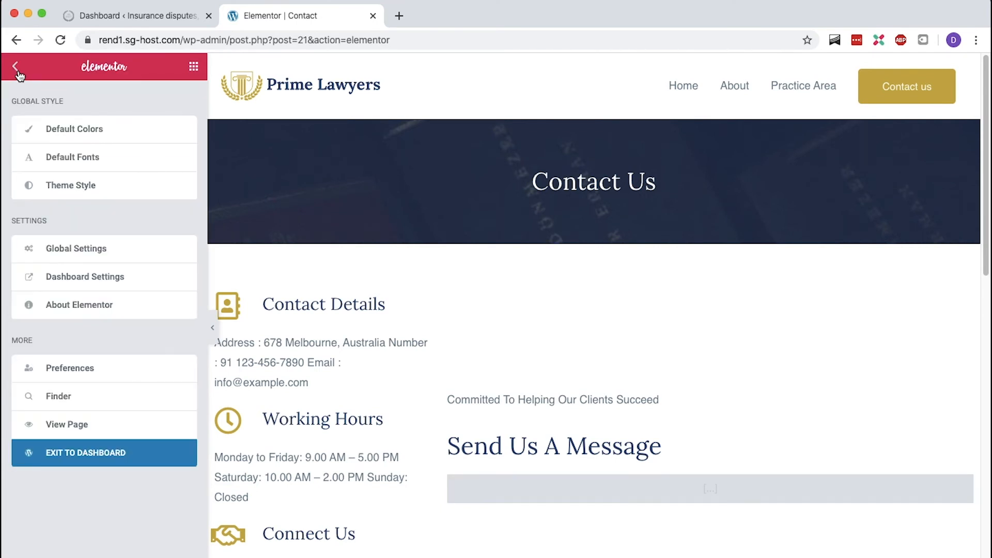
pyautogui.click(25, 463)
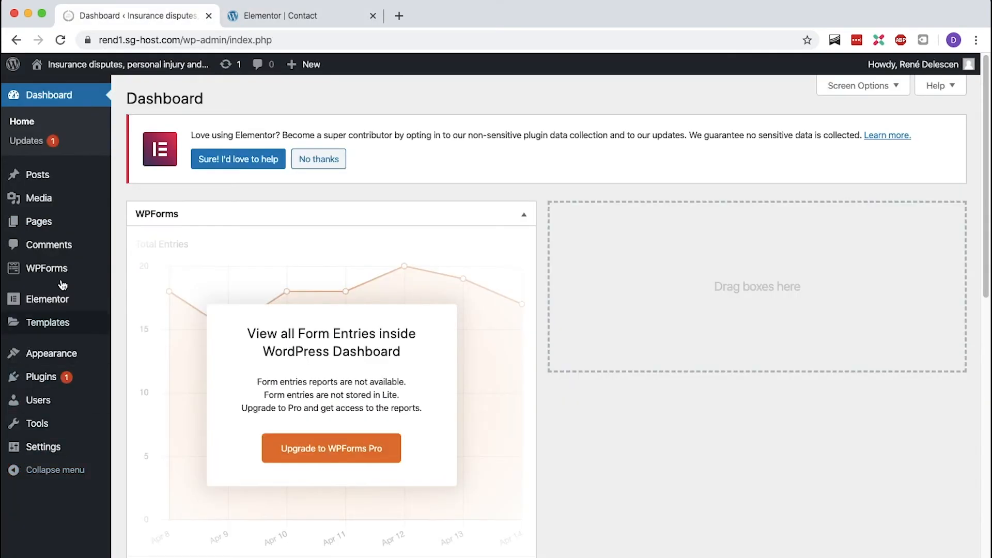
# - Open the Contact Us form from WPForms in the form builder and review its fields
pyautogui.moveTo(62, 267)
pyautogui.click(129, 272)
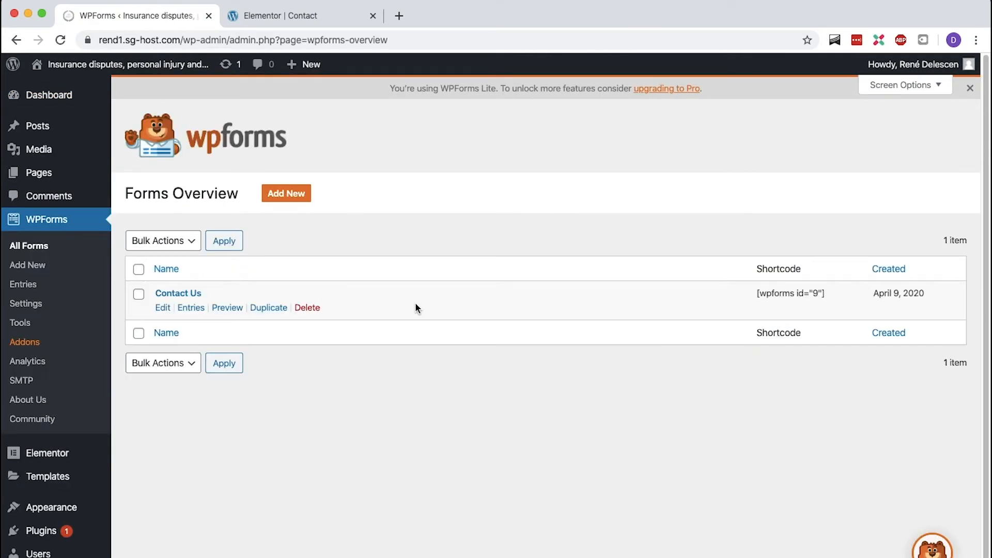
pyautogui.moveTo(757, 293); pyautogui.dragTo(828, 294)
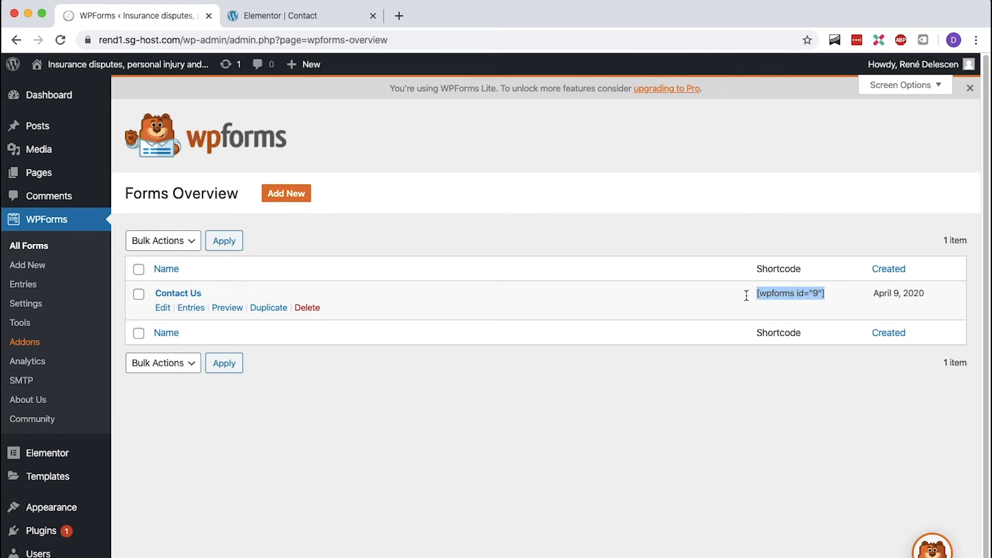
pyautogui.click(602, 302)
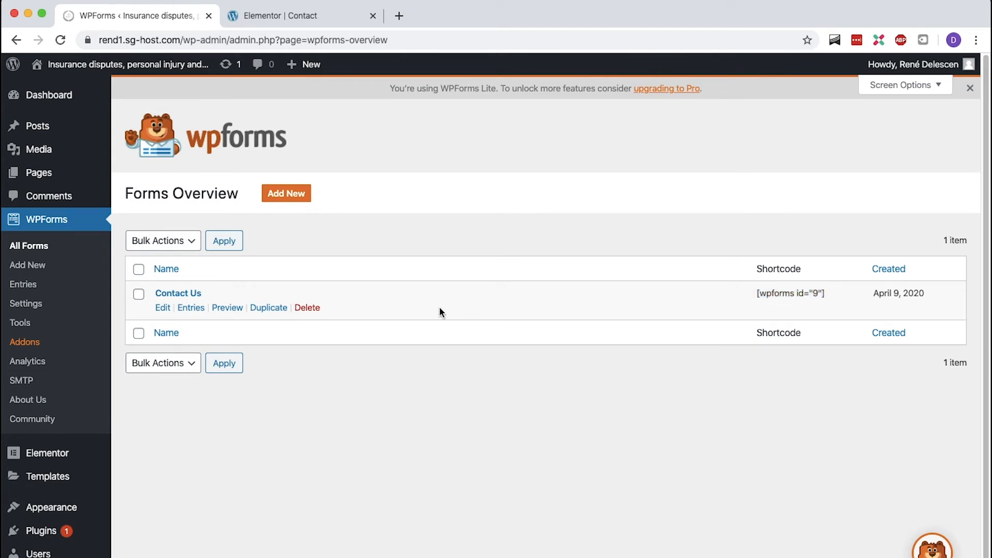
pyautogui.click(163, 309)
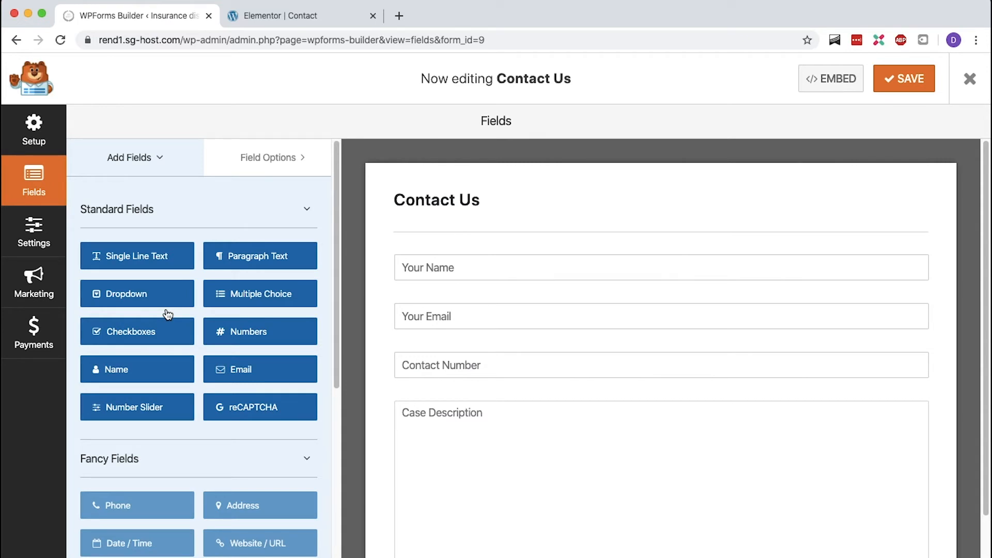
pyautogui.click(537, 275)
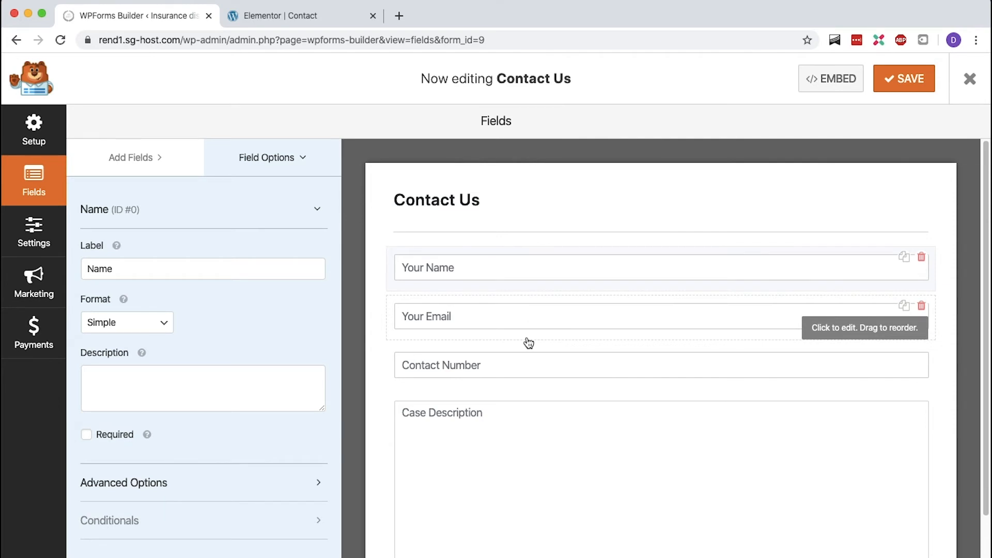
pyautogui.moveTo(518, 255)
pyautogui.mouseDown()
pyautogui.moveTo(522, 304)
pyautogui.moveTo(527, 256)
pyautogui.mouseUp()
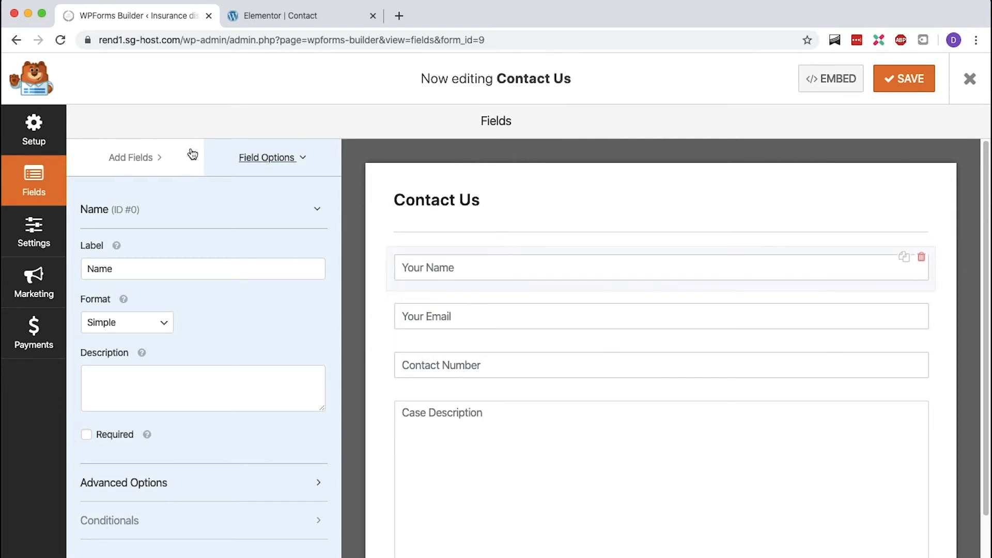
pyautogui.click(136, 157)
pyautogui.moveTo(221, 281); pyautogui.dragTo(429, 297)
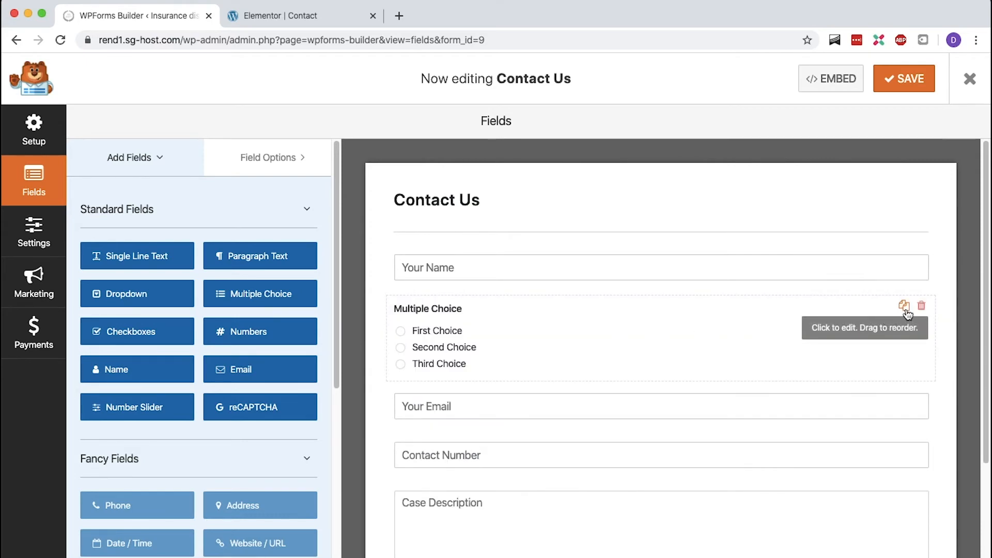
pyautogui.click(922, 307)
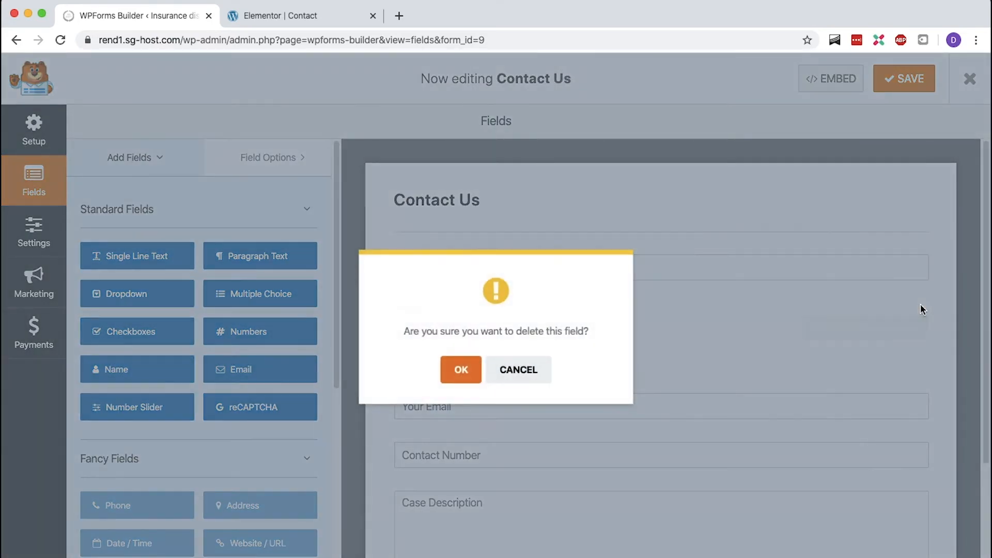
pyautogui.click(462, 370)
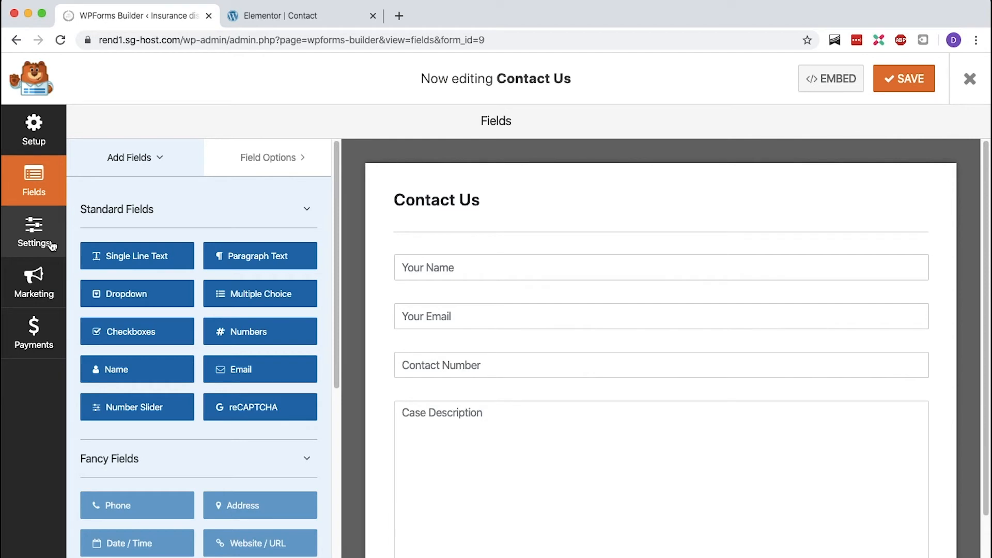
# - Review the form's notification settings, save the form and close the builder
pyautogui.click(52, 246)
pyautogui.click(122, 209)
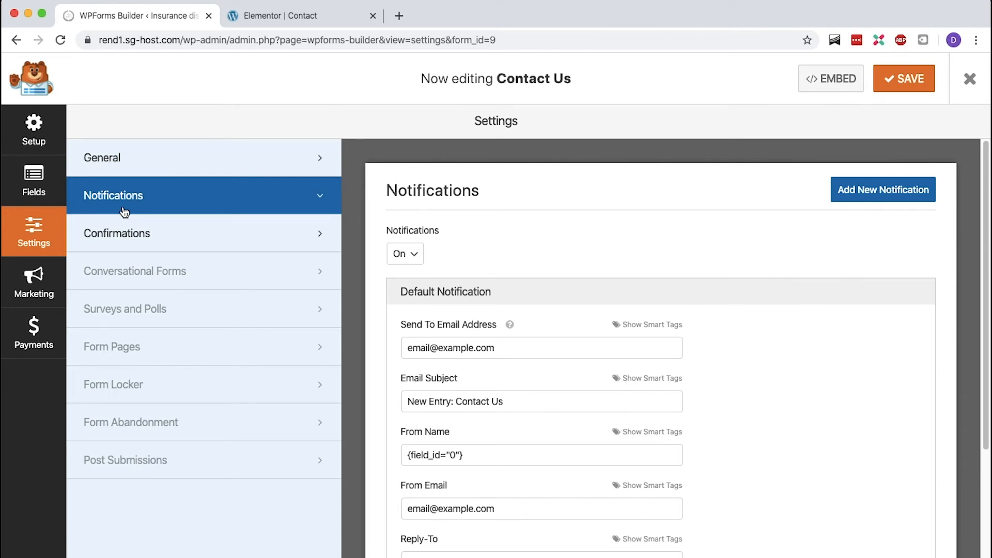
pyautogui.moveTo(520, 345); pyautogui.dragTo(396, 351)
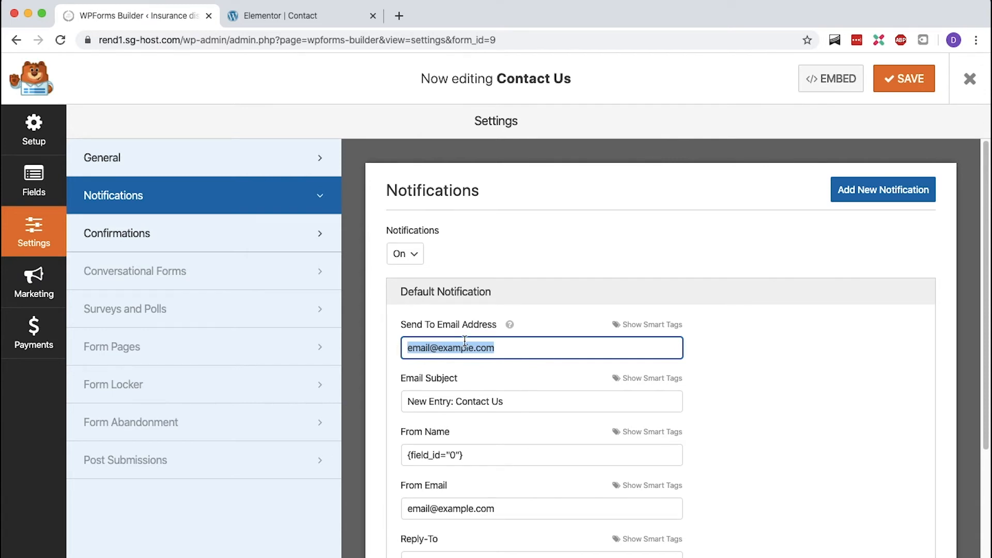
pyautogui.click(894, 88)
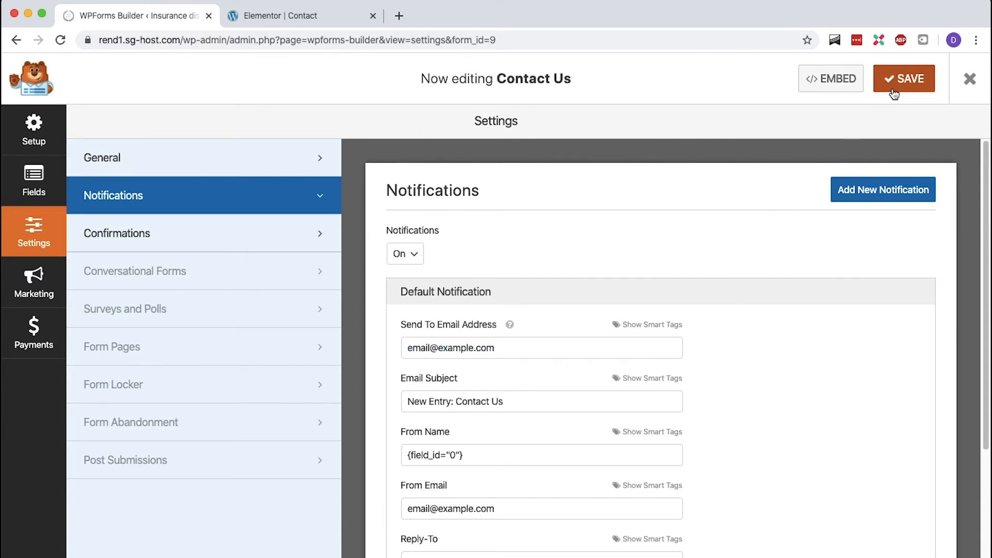
pyautogui.click(973, 83)
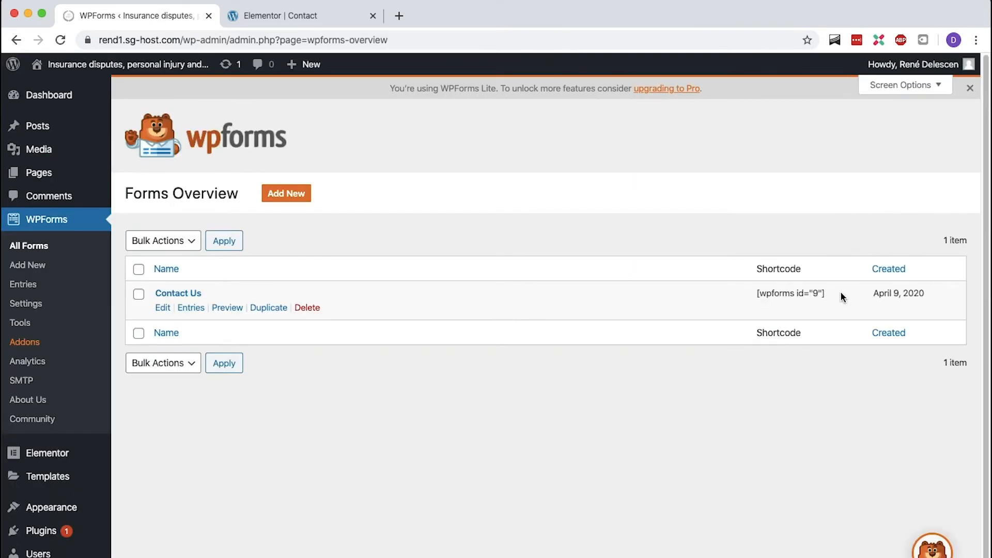
# - Copy the Contact Us shortcode [wpforms id="9"] into the contact page's shortcode widget and update the page
pyautogui.moveTo(833, 295); pyautogui.dragTo(758, 291)
pyautogui.hotkey('ctrl', 'c')
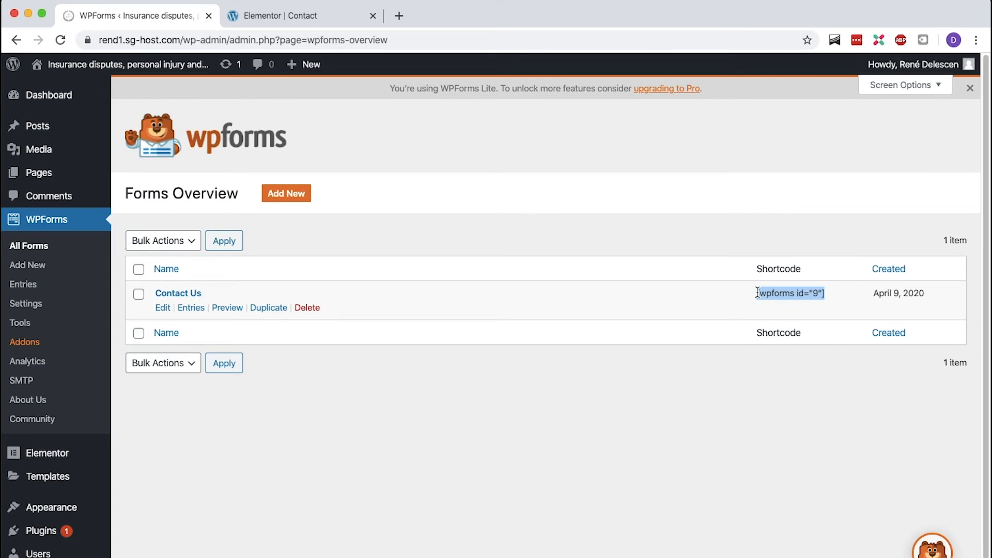
pyautogui.hotkey('ctrl', 'Tab')
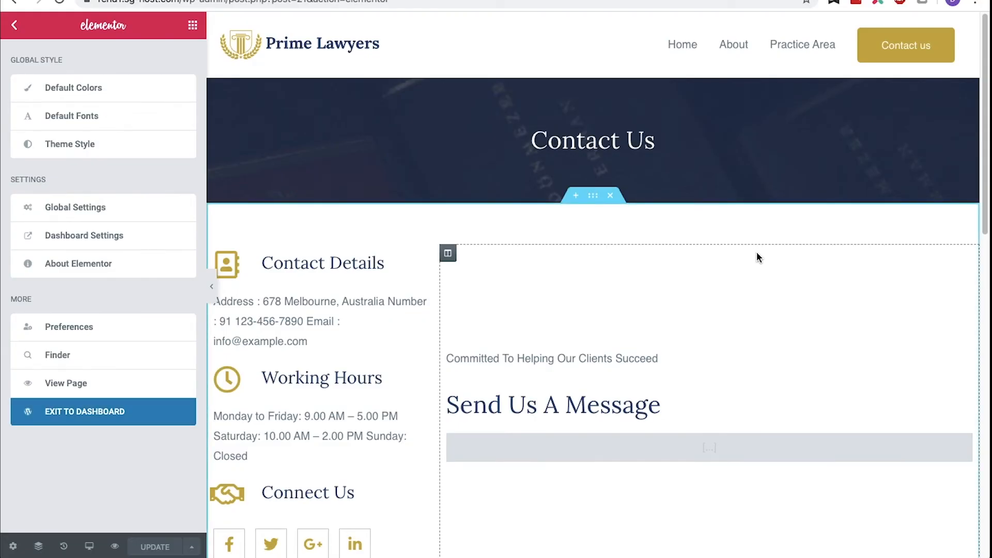
pyautogui.click(739, 456)
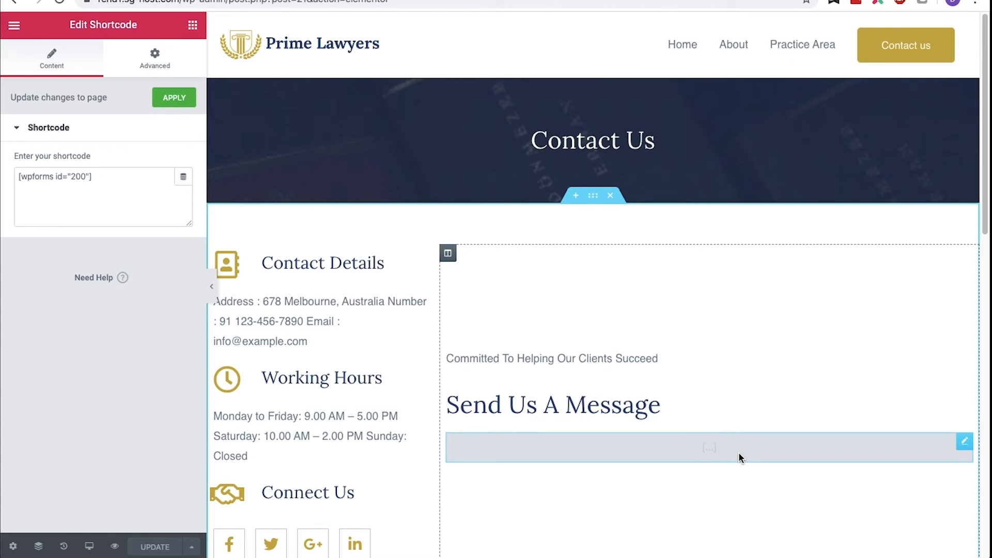
pyautogui.click(148, 187)
pyautogui.hotkey('ctrl', 'a')
pyautogui.hotkey('ctrl', 'v')
pyautogui.click(148, 547)
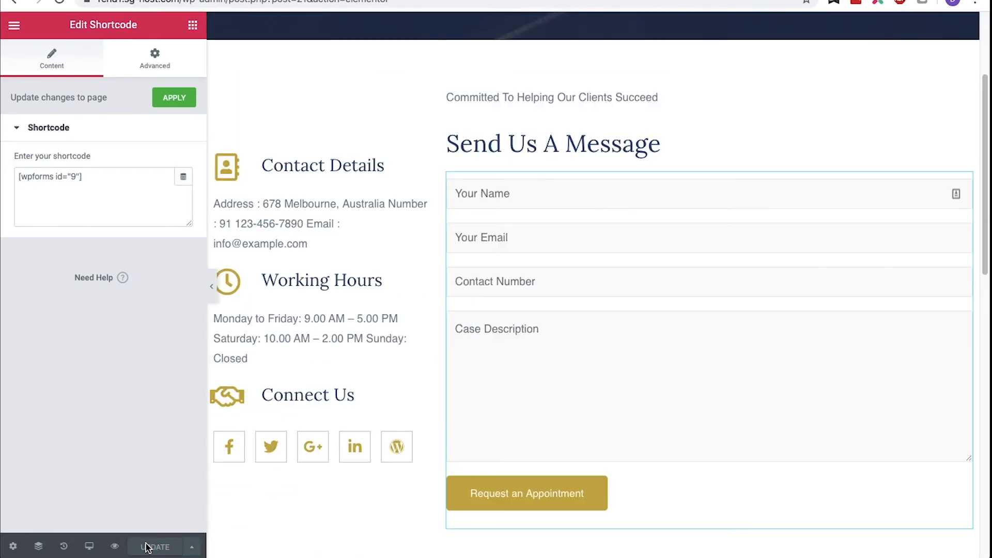
# - Review the contact page's details, working hours, Connect Us and social icons widgets
pyautogui.click(305, 245)
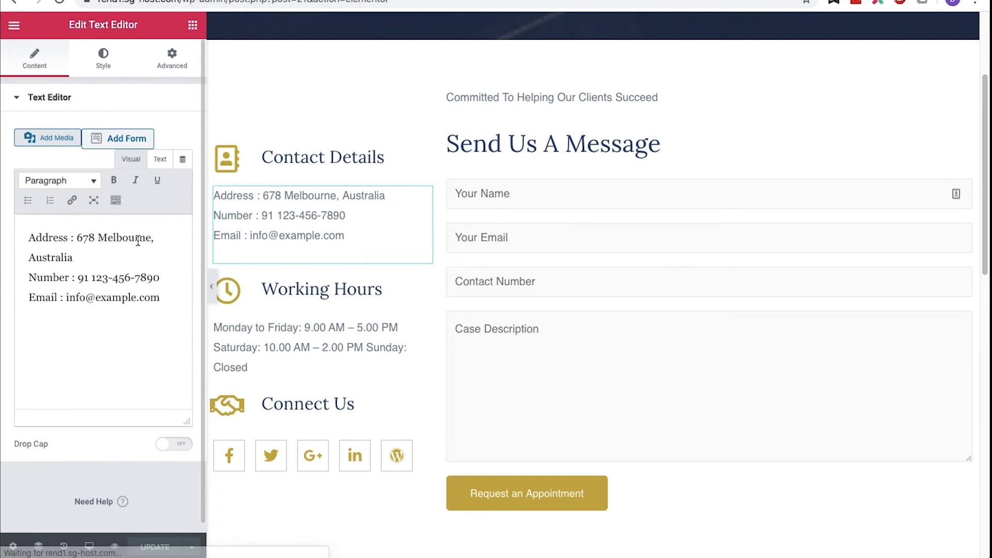
pyautogui.click(313, 328)
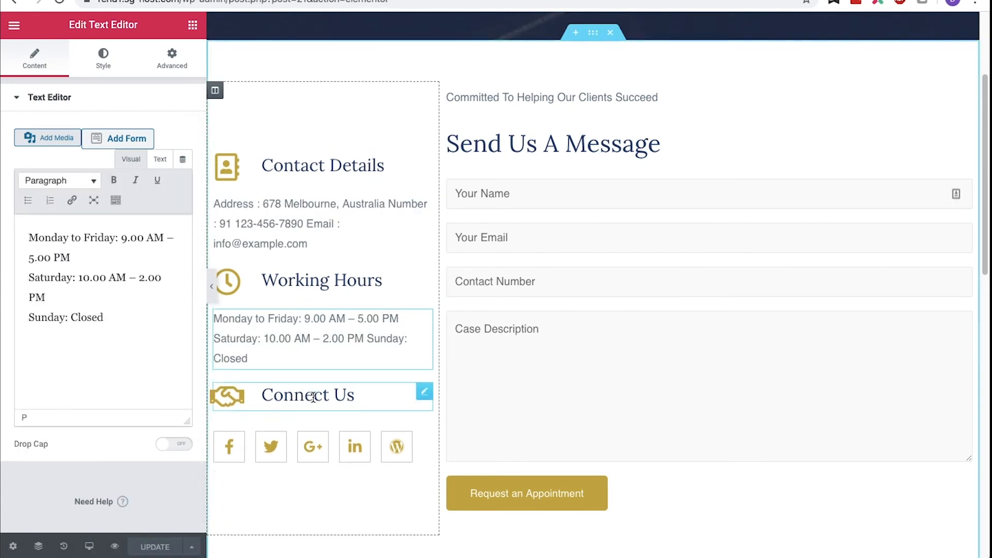
pyautogui.click(313, 397)
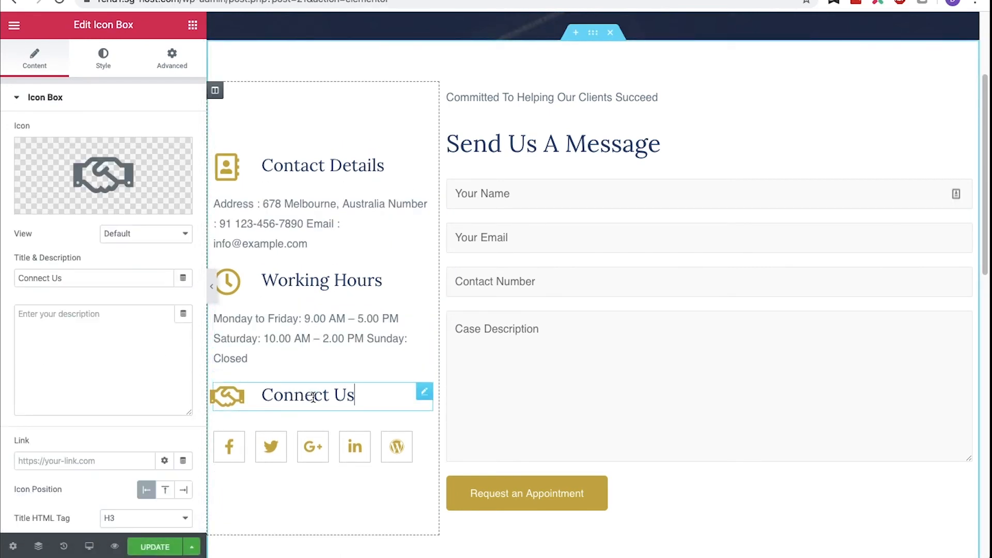
pyautogui.click(325, 437)
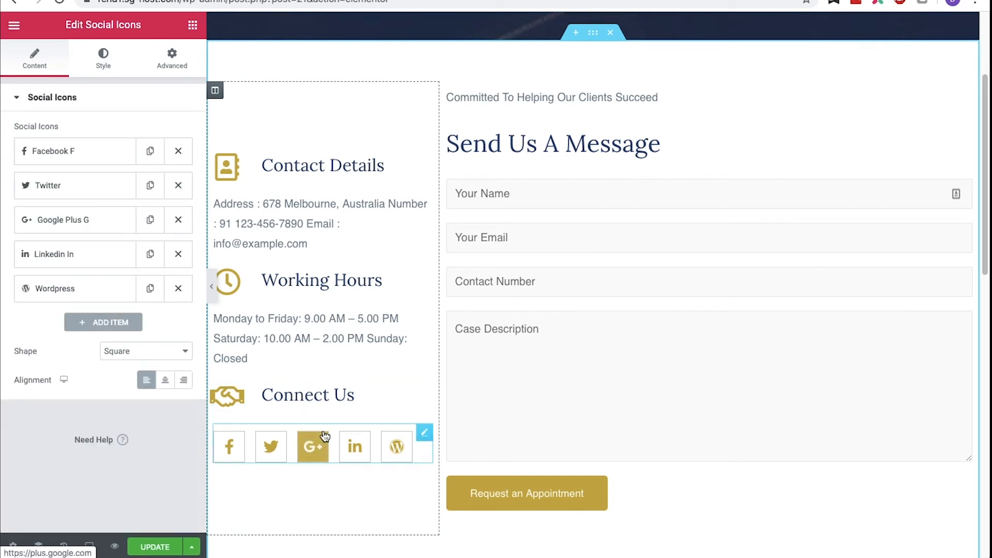
pyautogui.click(105, 322)
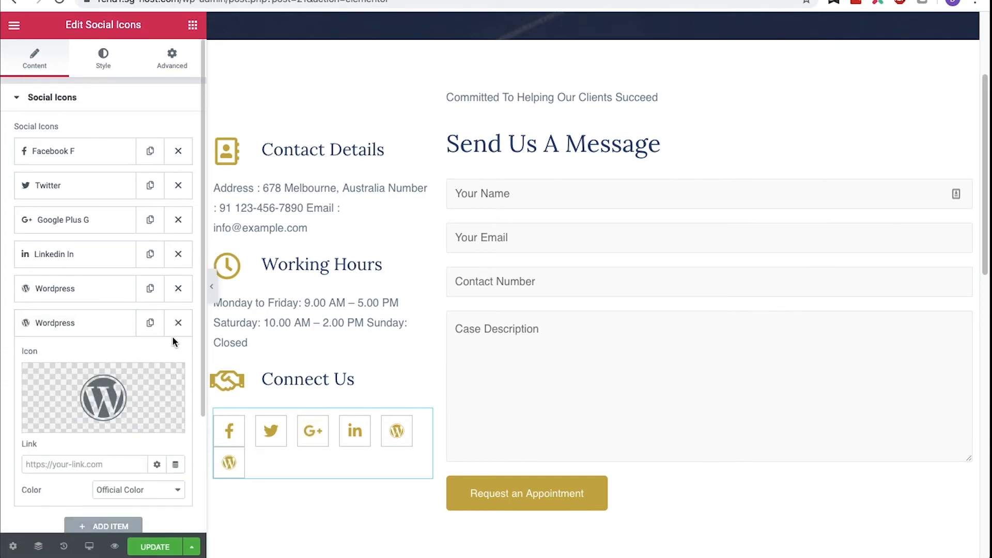
pyautogui.click(178, 323)
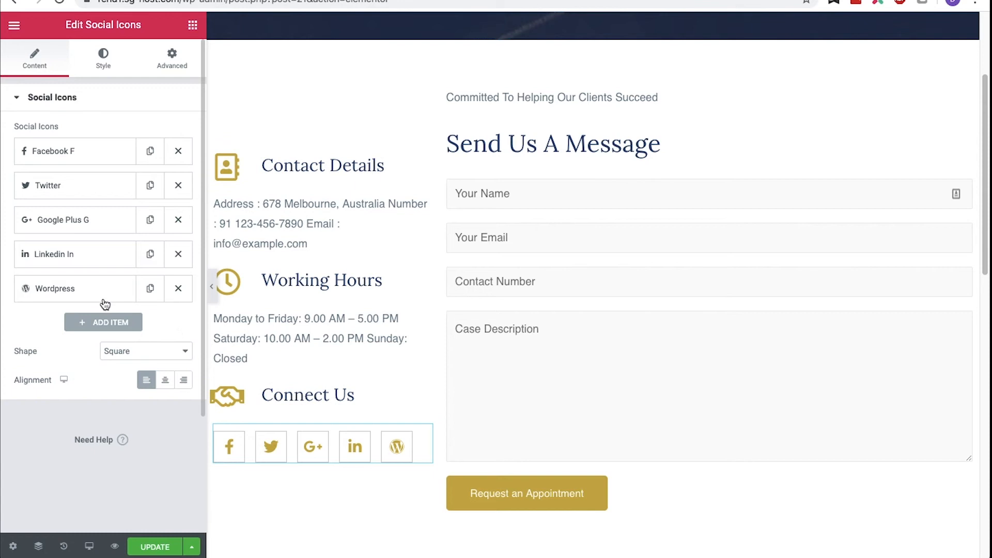
pyautogui.click(93, 297)
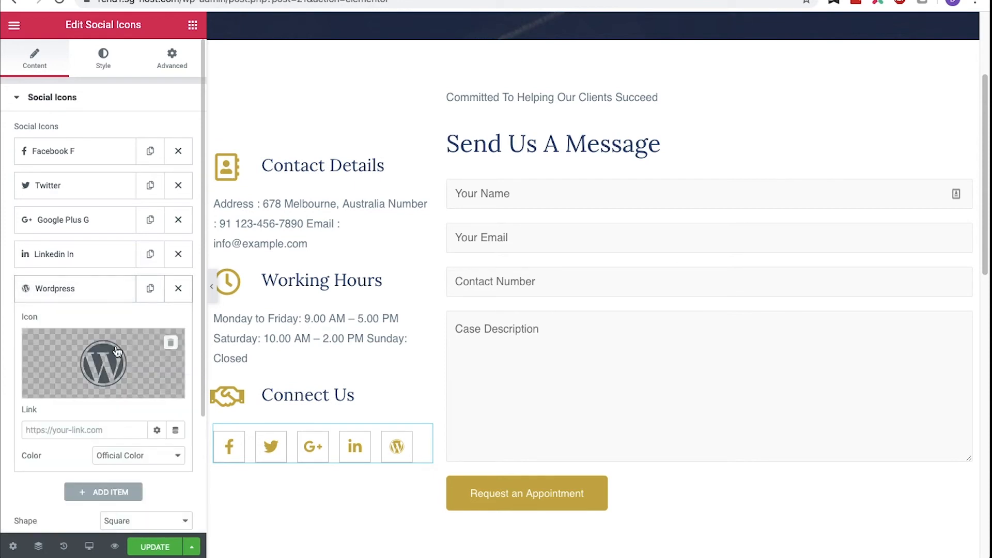
pyautogui.click(148, 459)
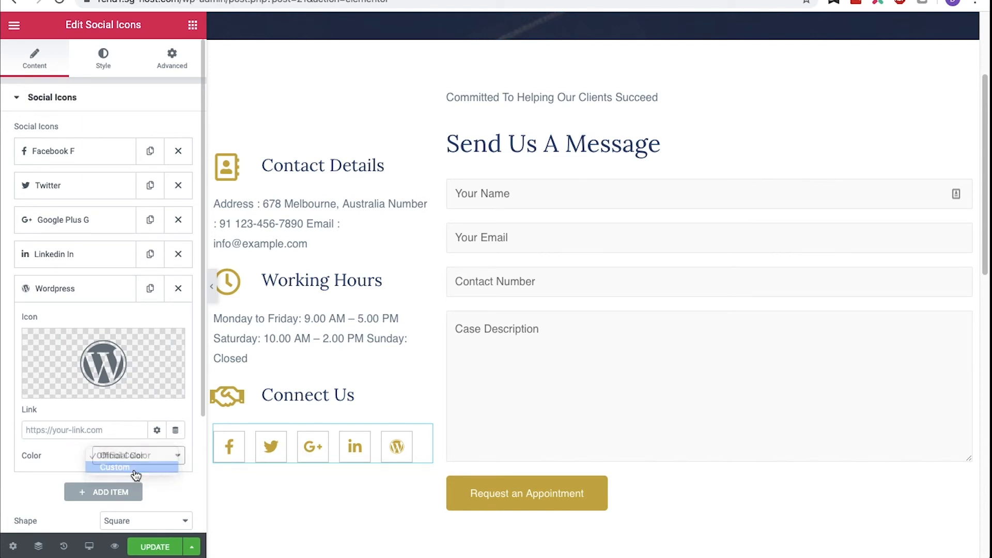
pyautogui.click(135, 467)
pyautogui.click(157, 481)
pyautogui.click(214, 412)
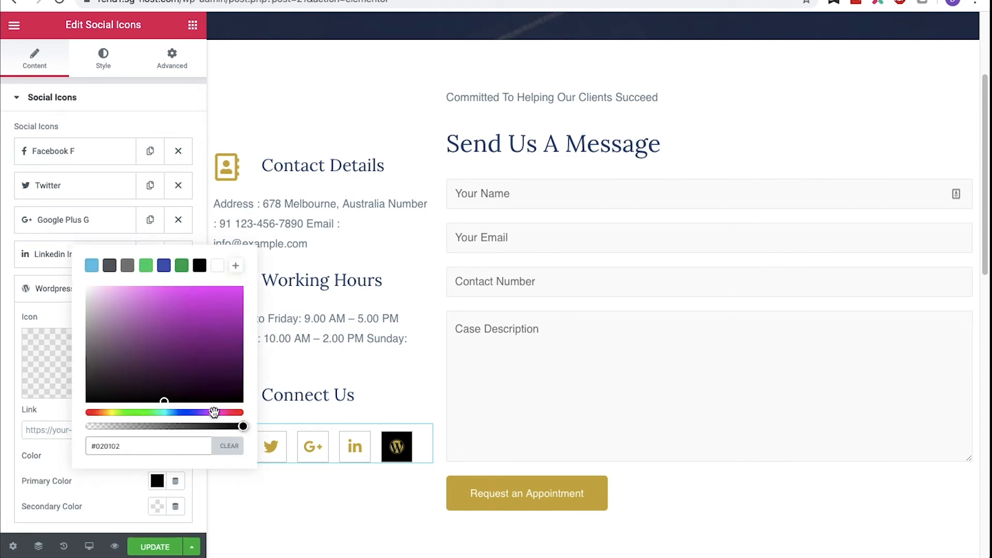
pyautogui.click(230, 292)
pyautogui.click(157, 506)
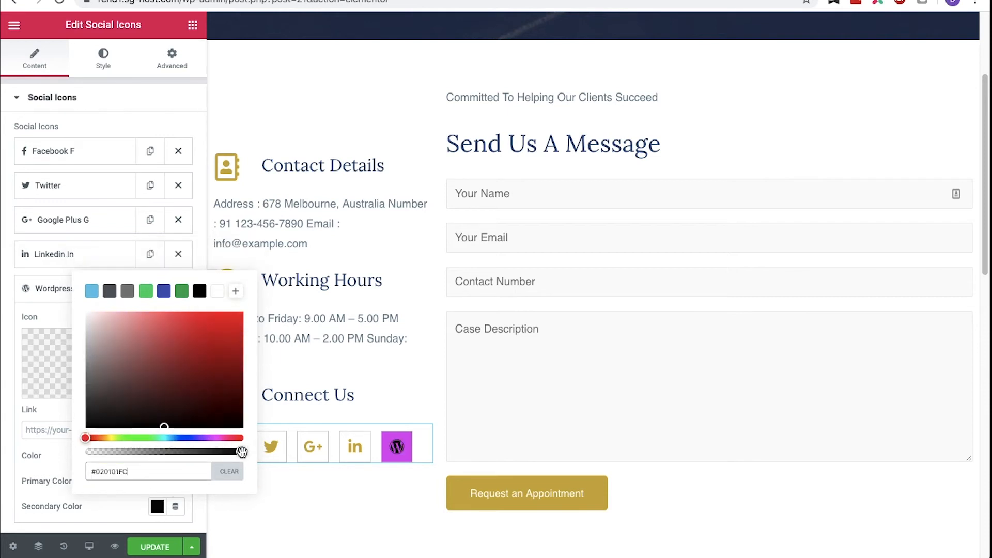
pyautogui.click(144, 504)
pyautogui.click(146, 454)
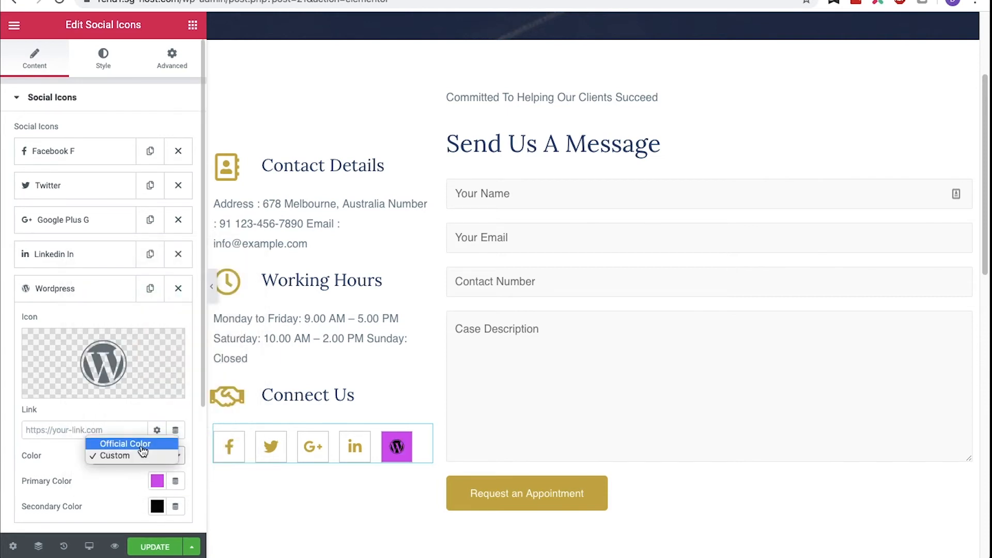
pyautogui.click(145, 442)
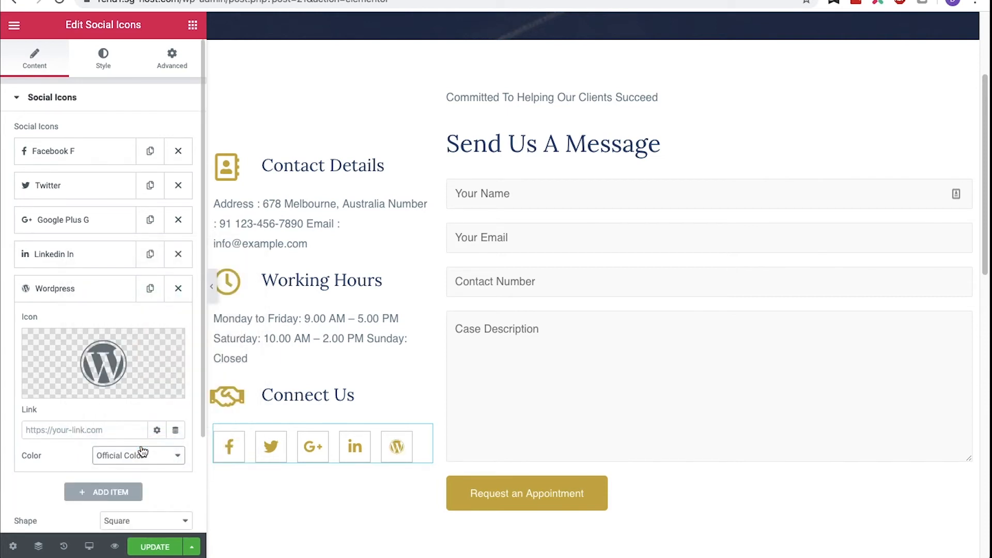
# - Update the contact page, exit Elementor to the dashboard and open the Pages list
pyautogui.click(147, 548)
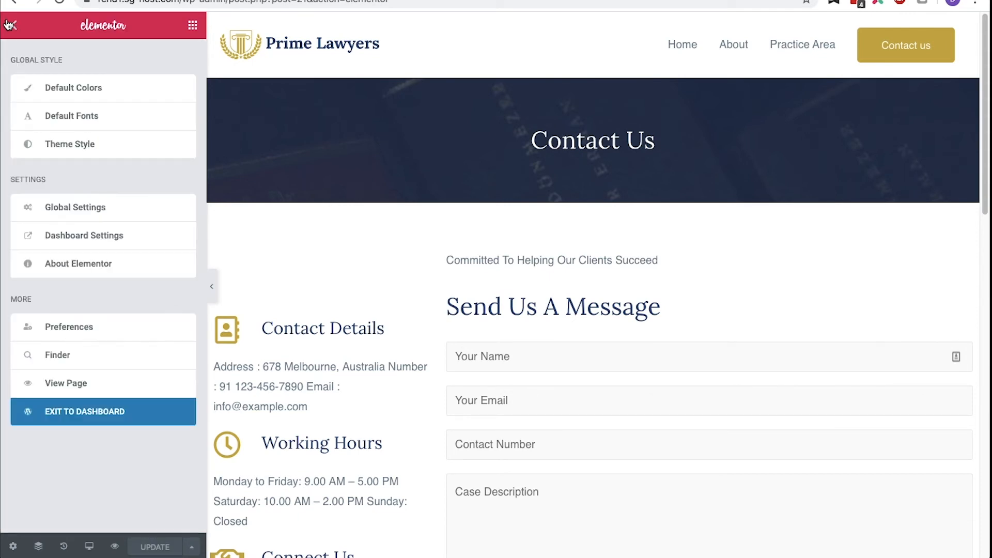
pyautogui.click(108, 413)
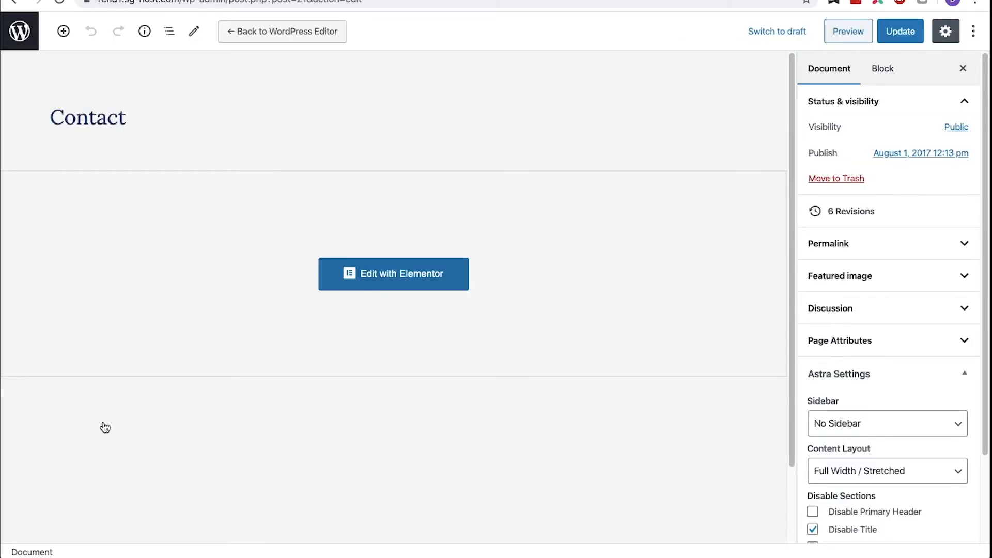
pyautogui.click(36, 34)
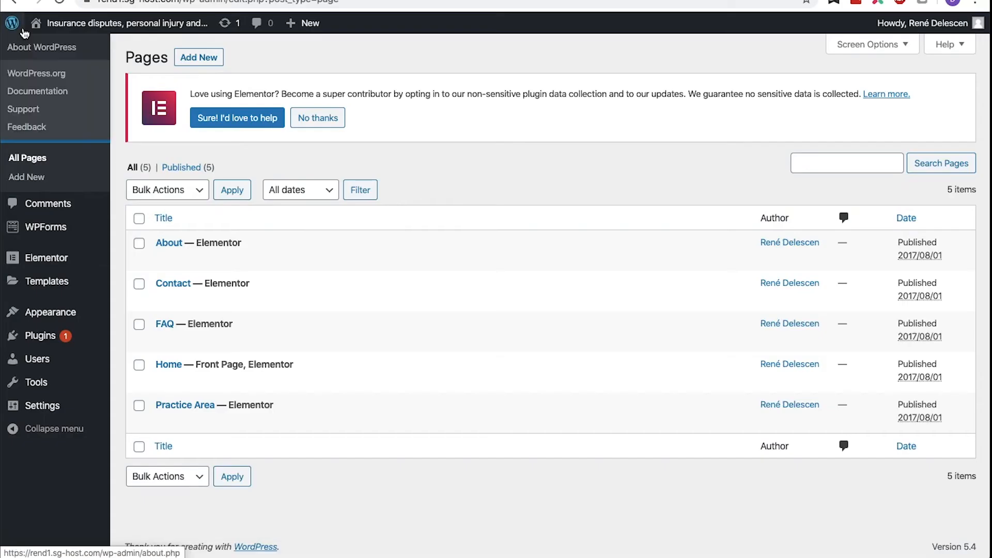
# - Create and publish a new page titled "Personal Injury" and return to the Pages list
pyautogui.click(36, 179)
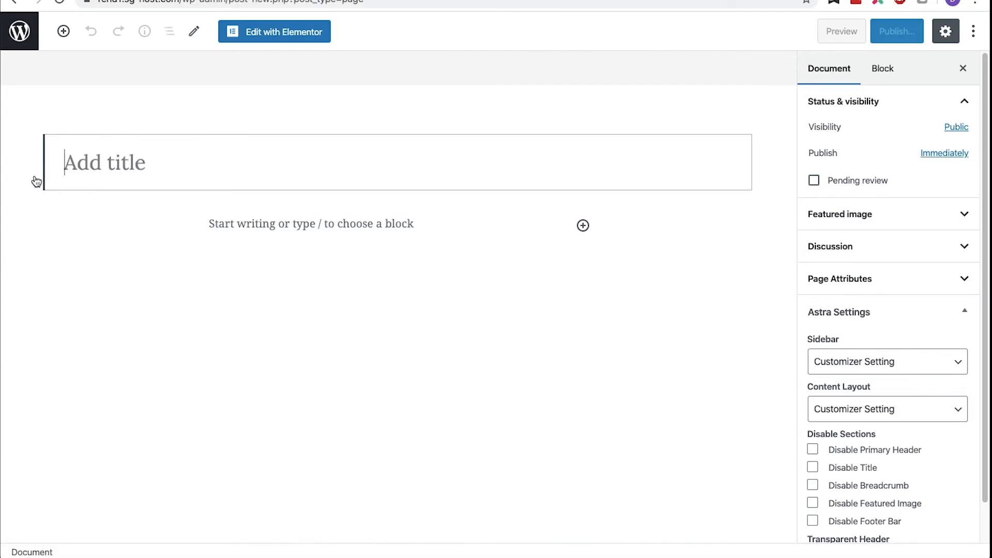
pyautogui.write('Personal Injury')
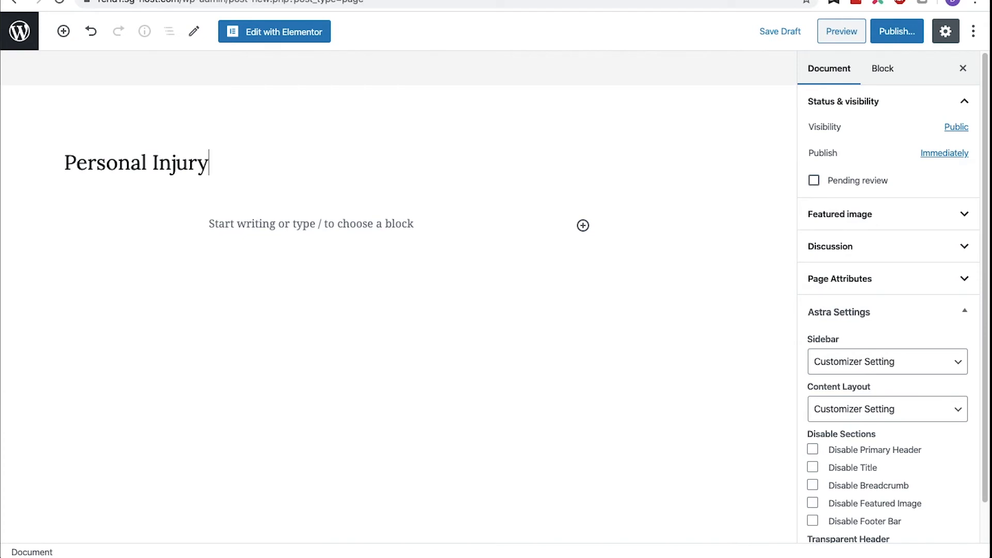
pyautogui.click(894, 32)
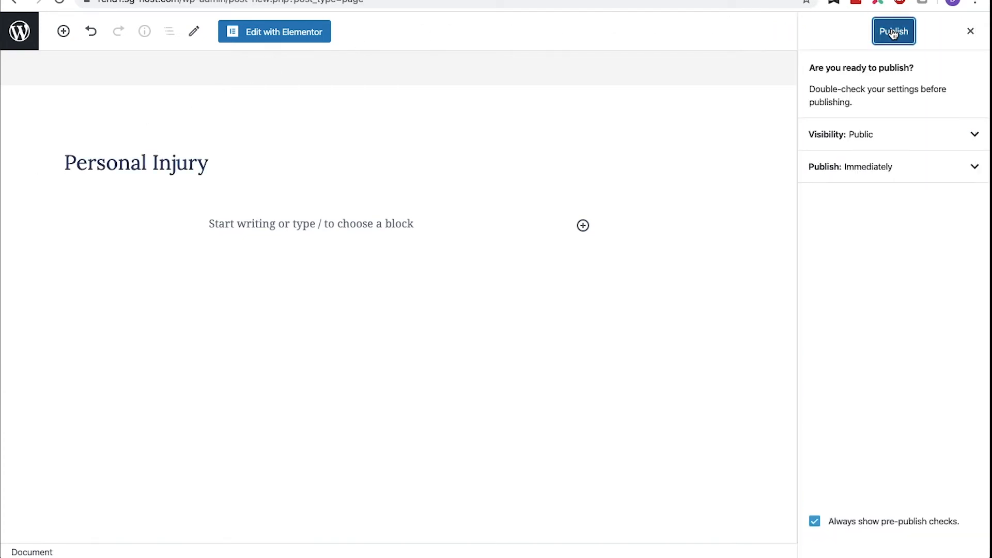
pyautogui.click(893, 32)
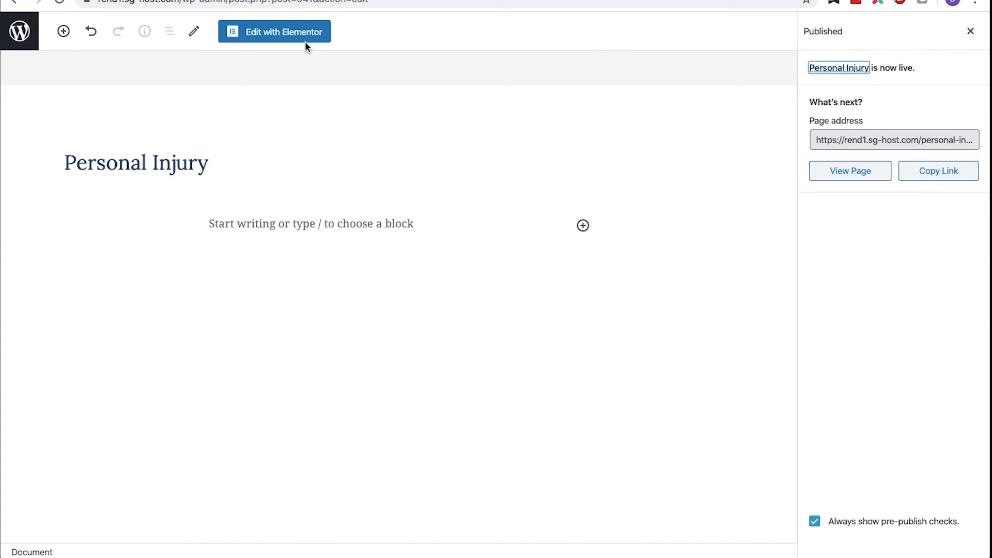
pyautogui.click(20, 32)
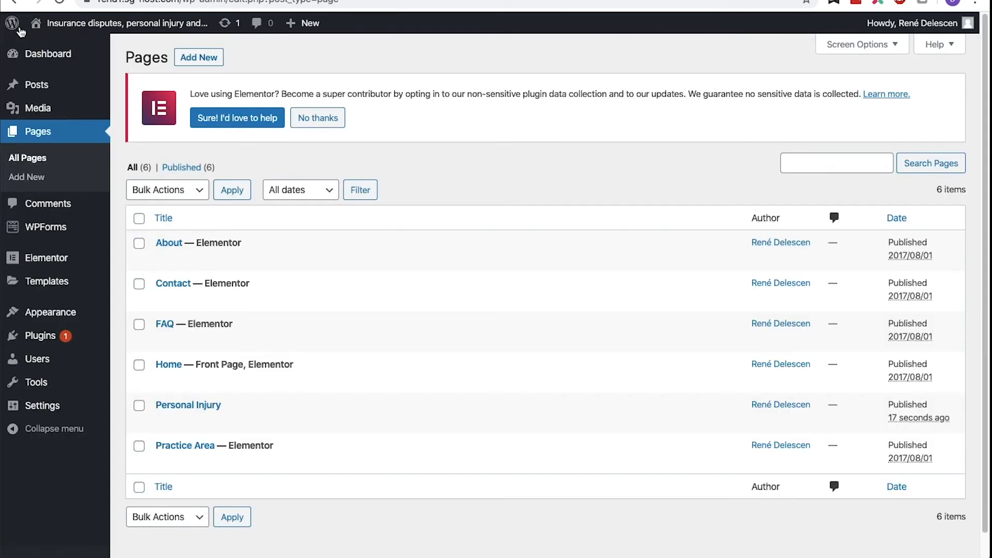
# - Add the Personal Injury page to the Primary Menu as a sub-item under Practice Area and save the menu
pyautogui.moveTo(51, 312)
pyautogui.click(131, 373)
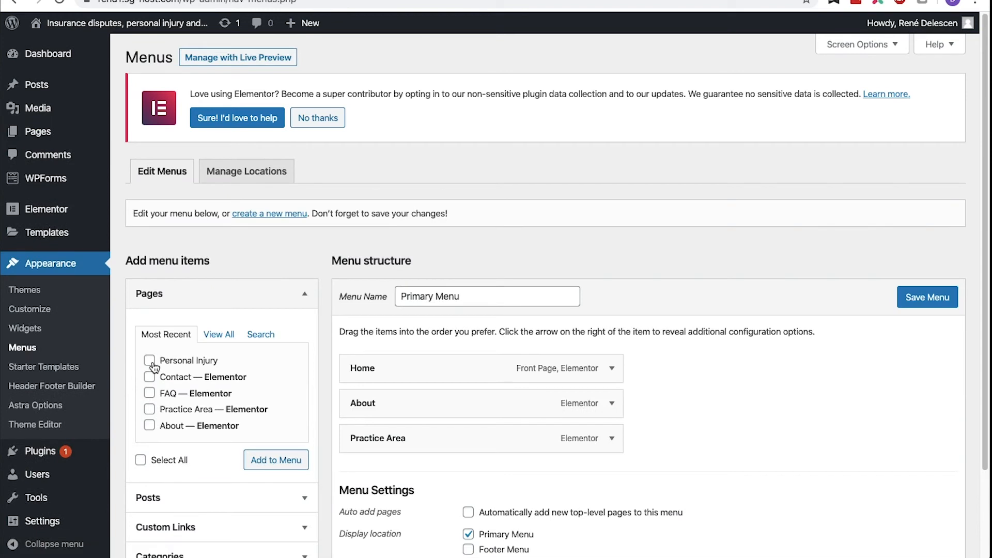
pyautogui.click(151, 361)
pyautogui.click(277, 462)
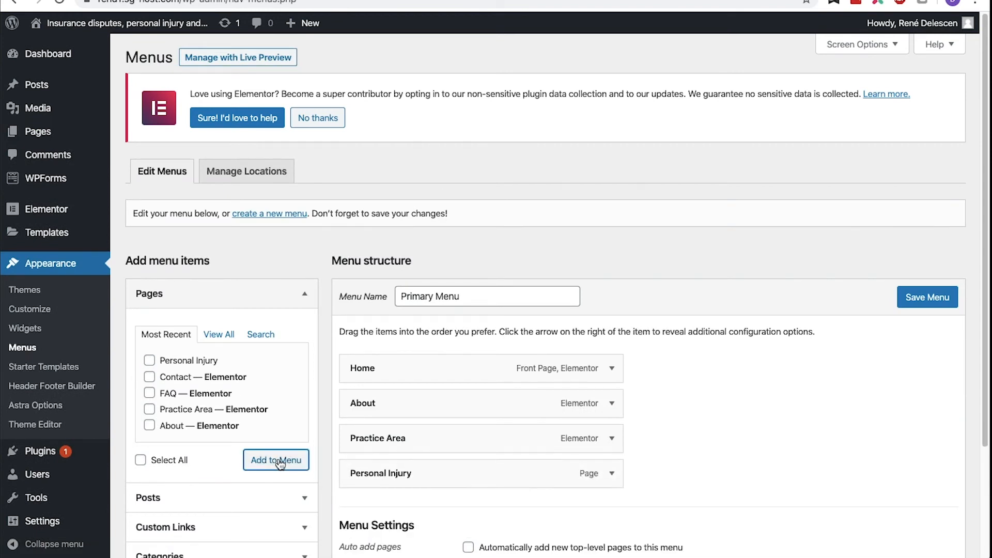
pyautogui.moveTo(348, 462); pyautogui.dragTo(376, 463)
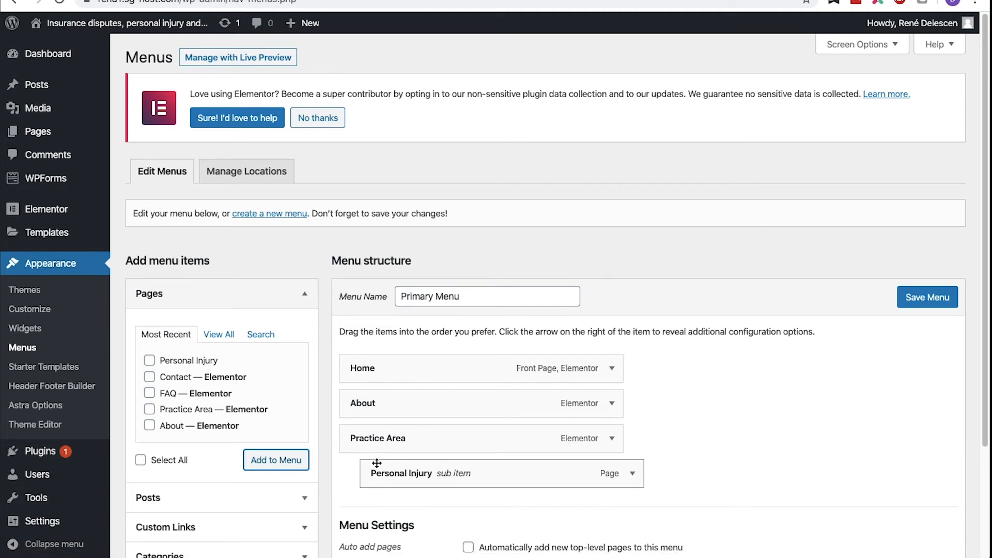
pyautogui.click(915, 300)
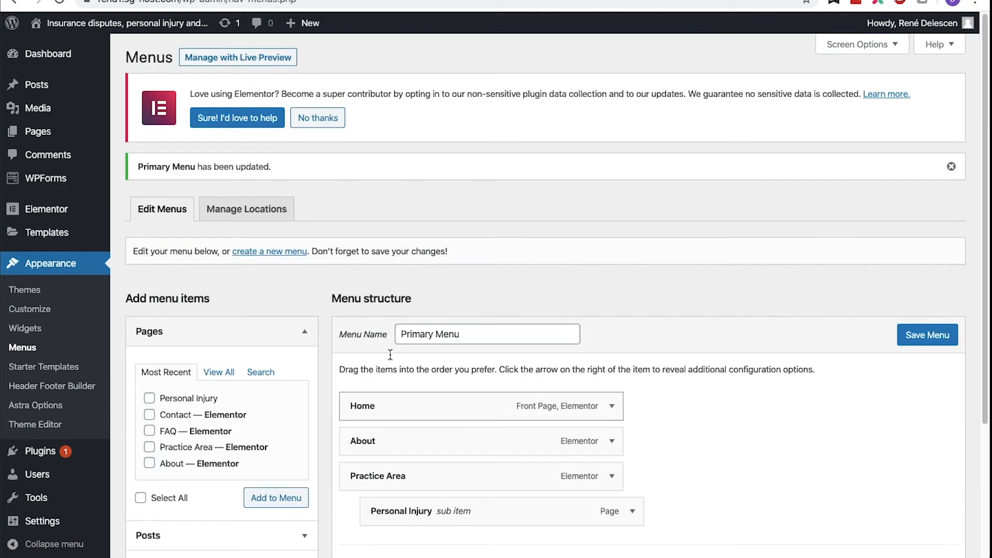
# - Check the Practice Area submenu on the live site and open the home page in Elementor
pyautogui.click(268, 202)
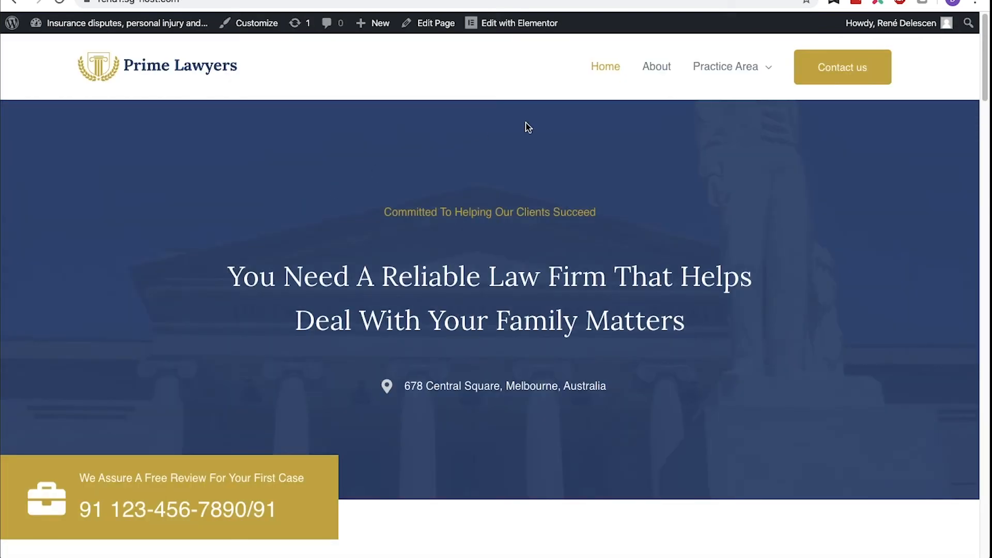
pyautogui.moveTo(741, 86)
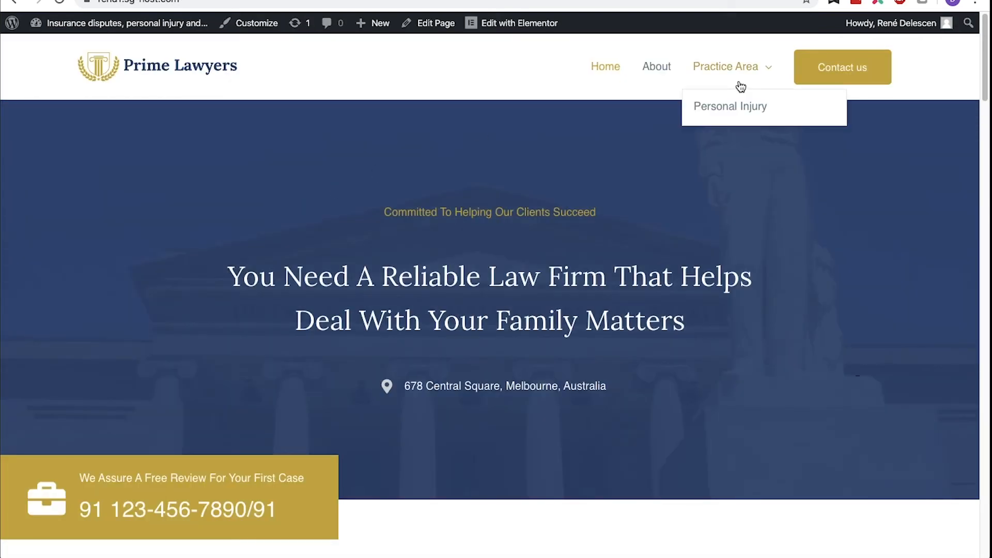
pyautogui.moveTo(513, 25)
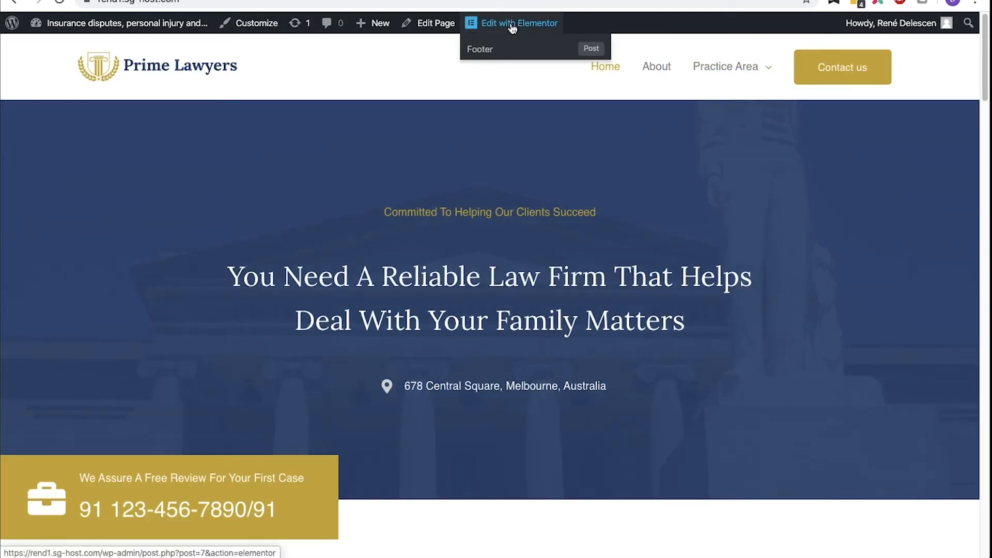
pyautogui.click(509, 27)
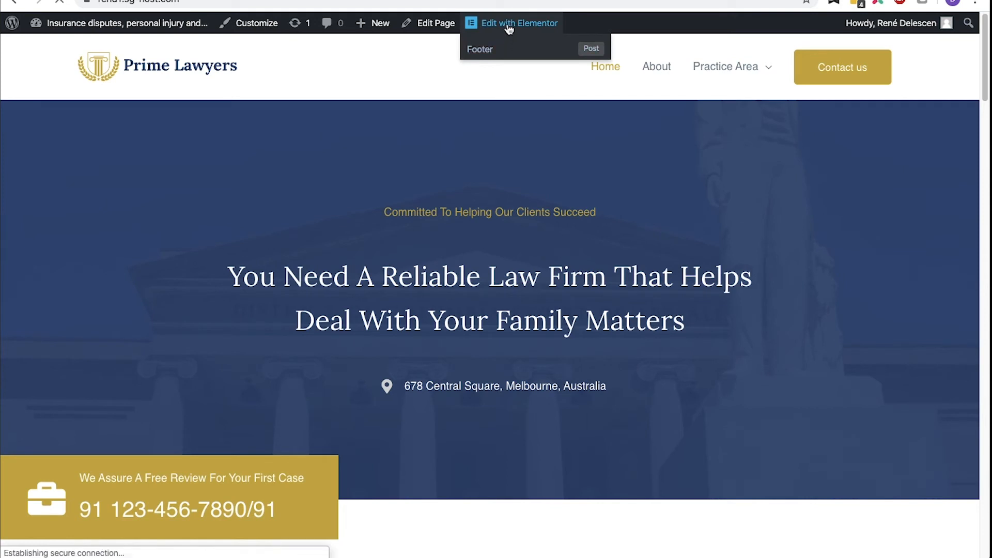
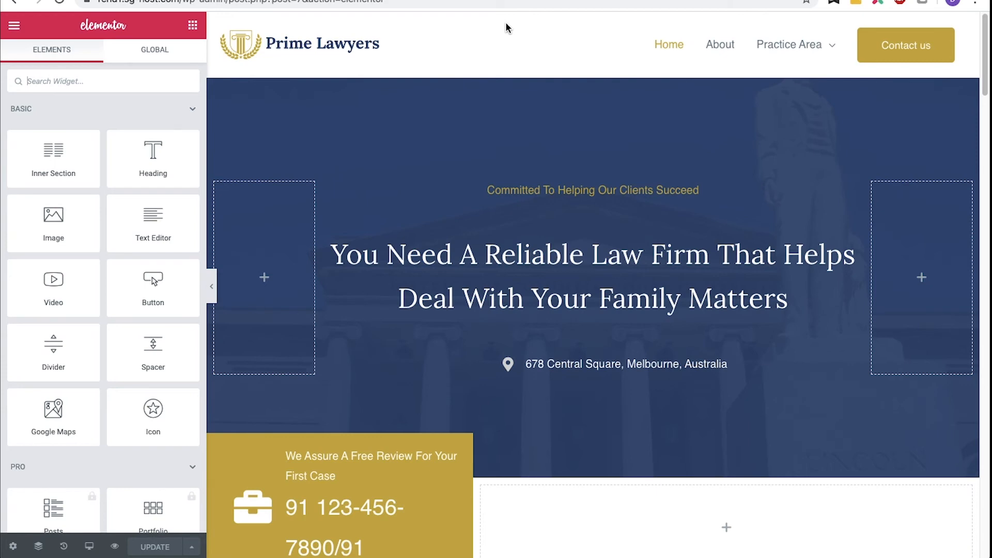
# - Add a Social Icons widget to the empty column beside the free-review phone box
pyautogui.scroll(-6, 312, 96)
pyautogui.scroll(-3, 171, 93)
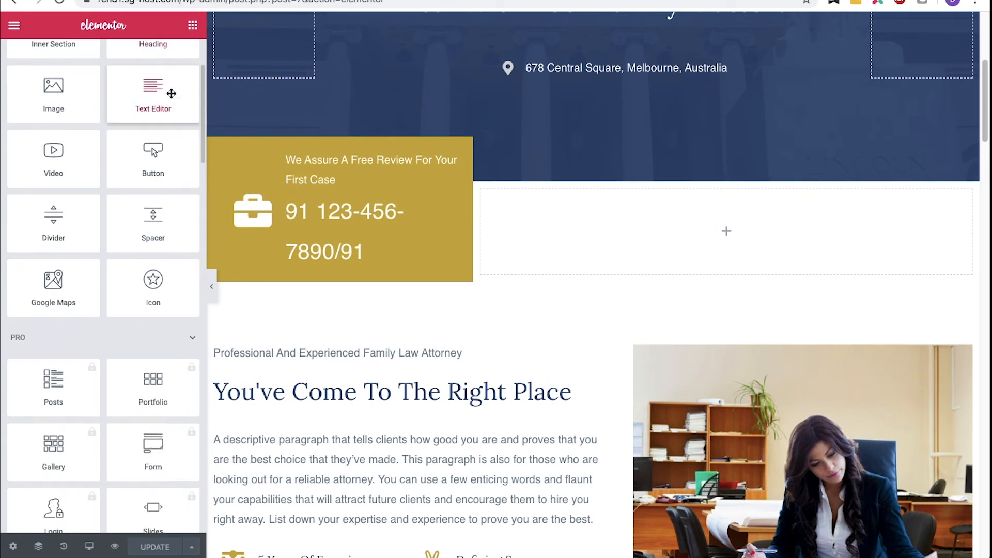
pyautogui.scroll(-20, 171, 94)
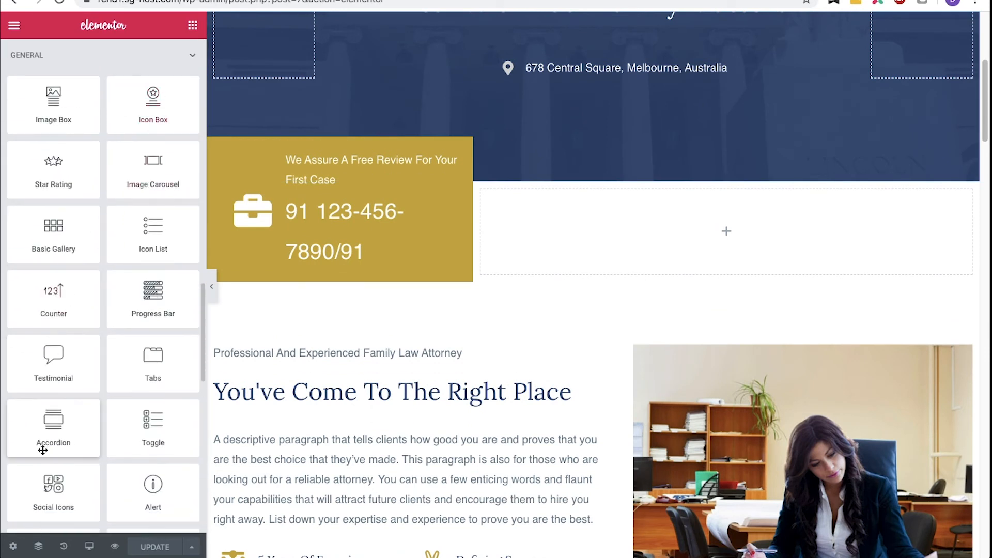
pyautogui.moveTo(47, 489); pyautogui.dragTo(649, 221)
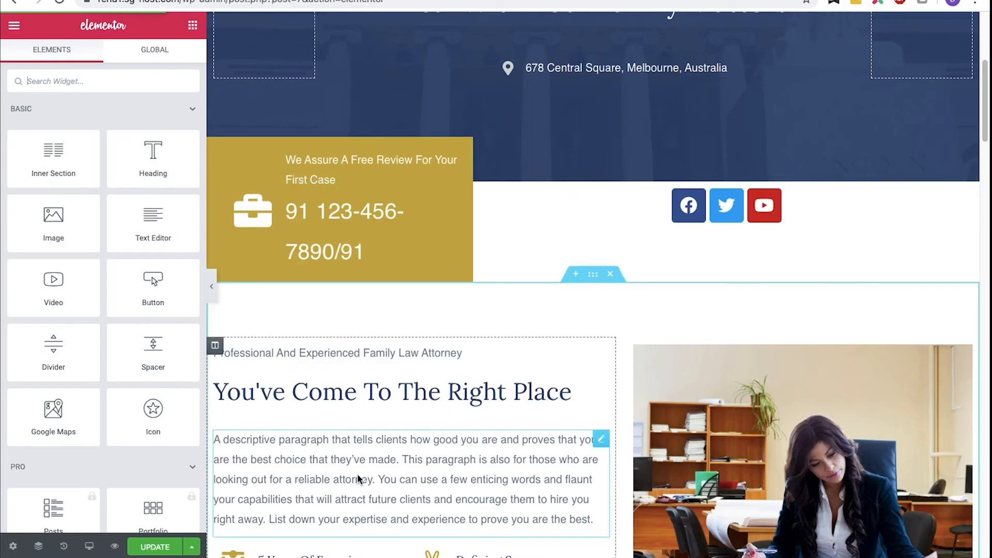
# - Preview the home page in the tablet and mobile responsive modes
pyautogui.click(50, 550)
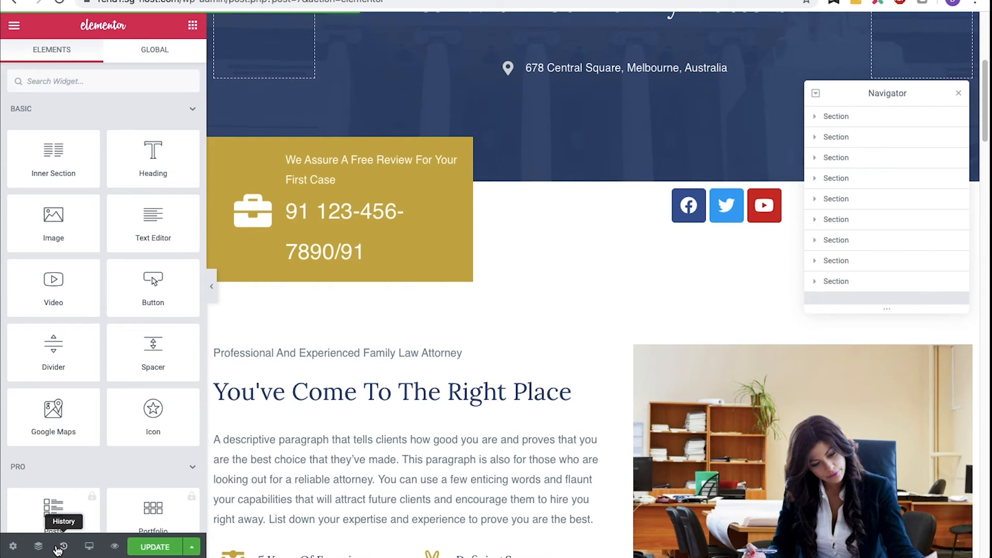
pyautogui.click(90, 546)
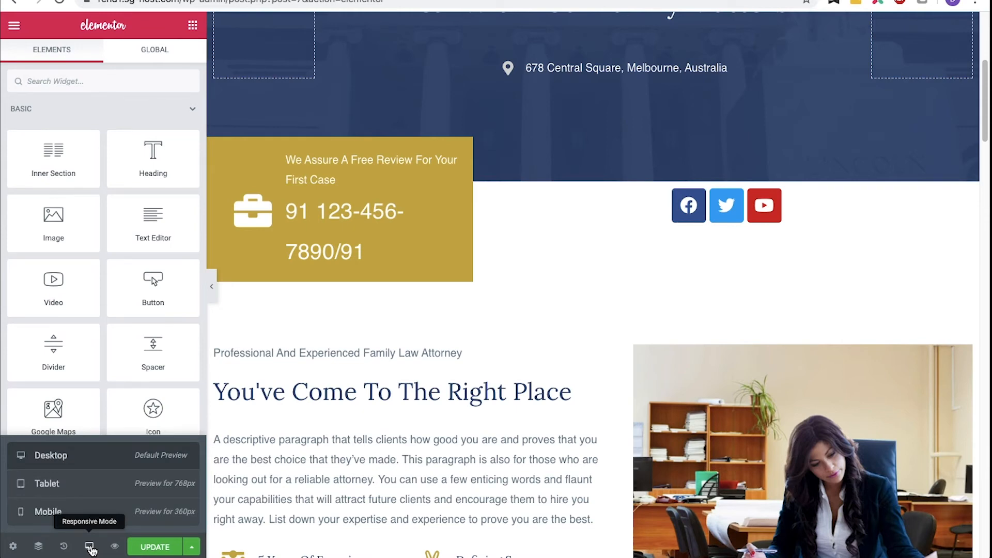
pyautogui.click(100, 511)
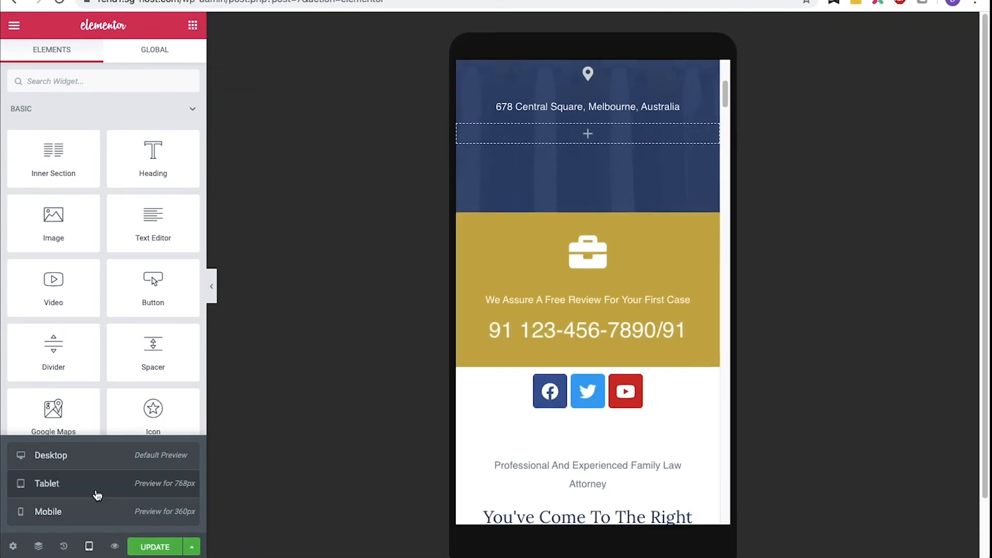
pyautogui.click(97, 495)
pyautogui.click(98, 469)
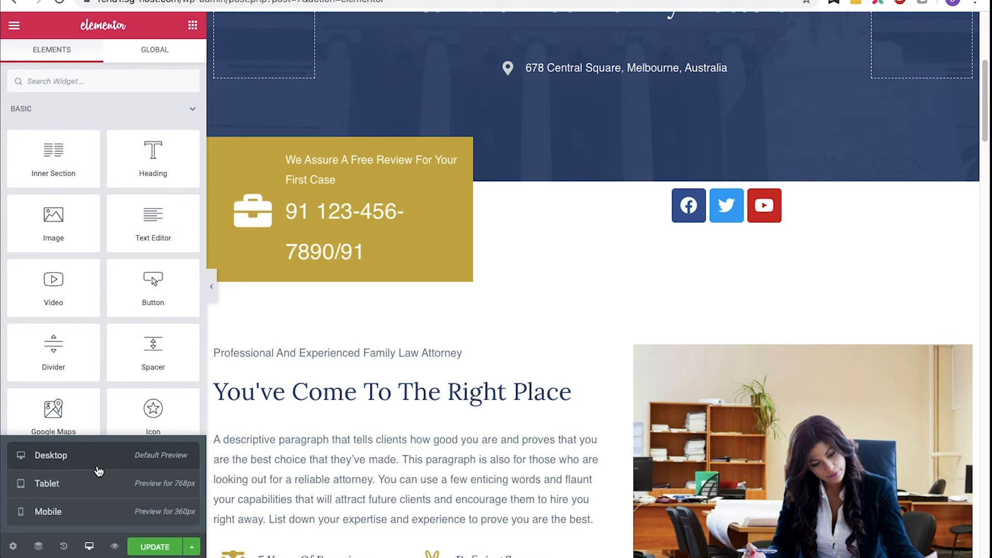
pyautogui.click(87, 514)
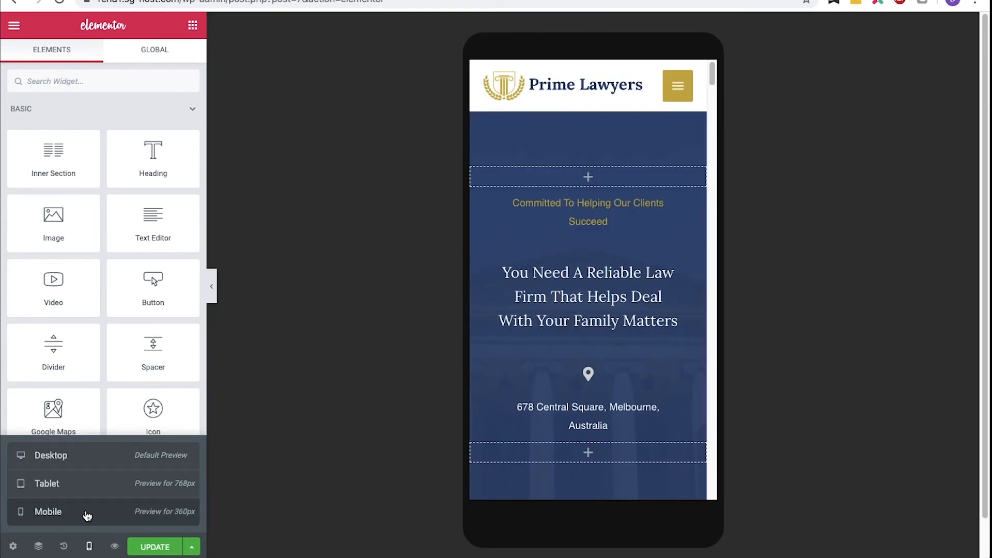
# - Set the hero heading's mobile typography size to 15 px and update the page
pyautogui.click(569, 329)
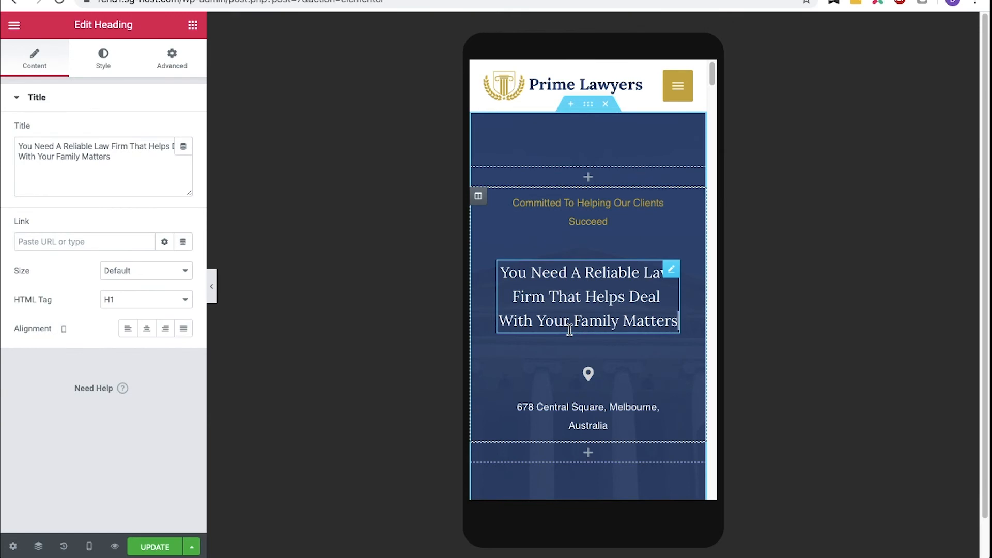
pyautogui.click(110, 66)
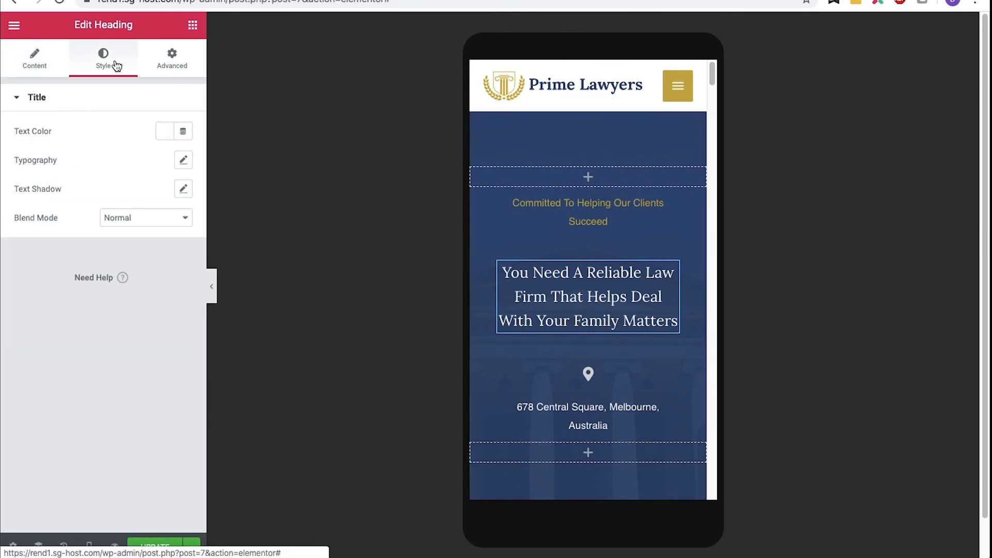
pyautogui.click(185, 160)
pyautogui.click(27, 251)
pyautogui.moveTo(30, 253); pyautogui.dragTo(35, 253)
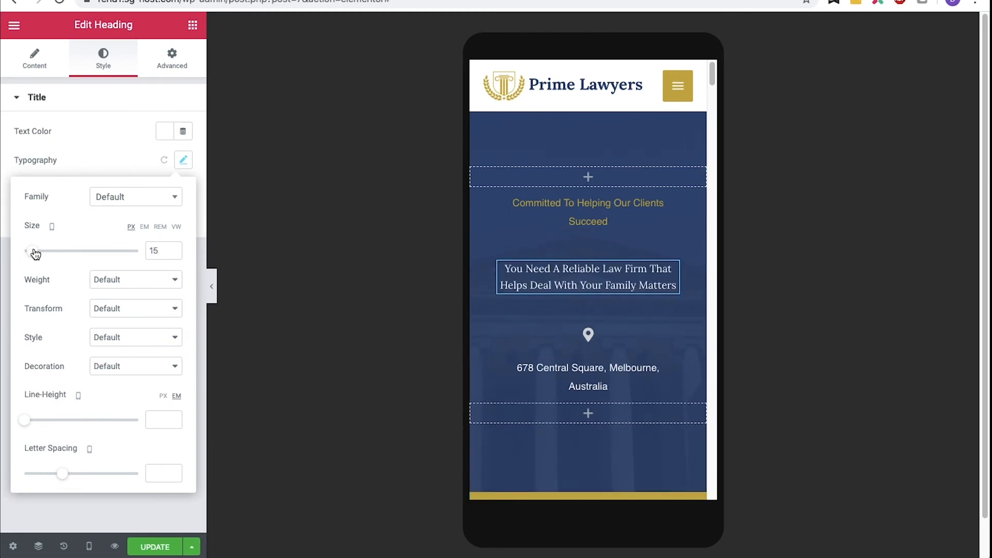
pyautogui.click(154, 547)
# - Switch back to desktop view, change the hero address to 678 Central Square, Amsterdam, The Netherlands, and update
pyautogui.click(89, 546)
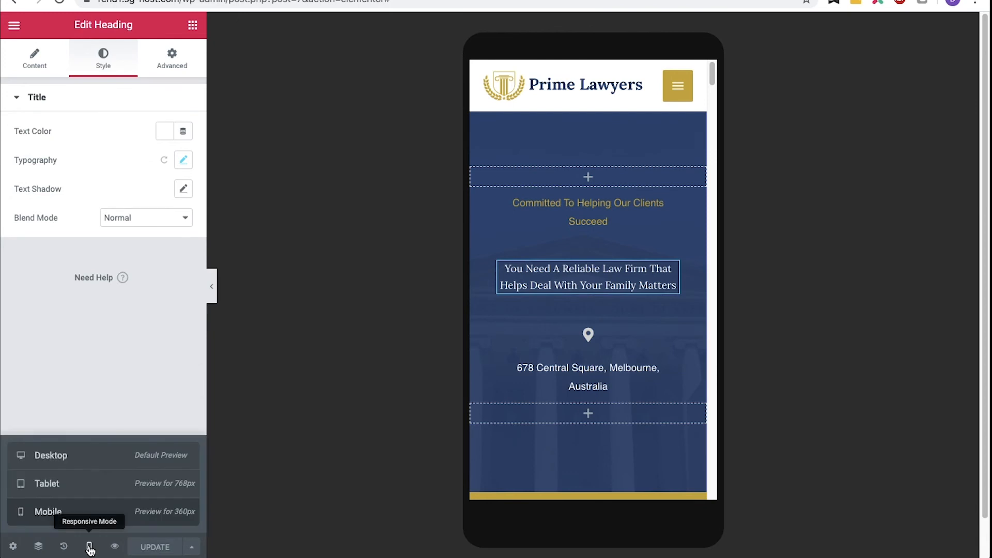
pyautogui.click(96, 465)
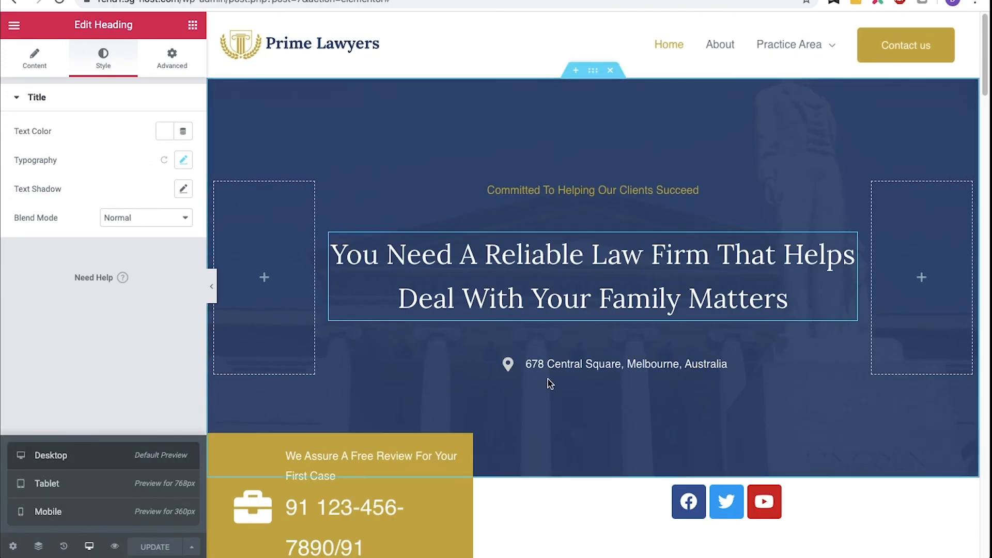
pyautogui.click(631, 364)
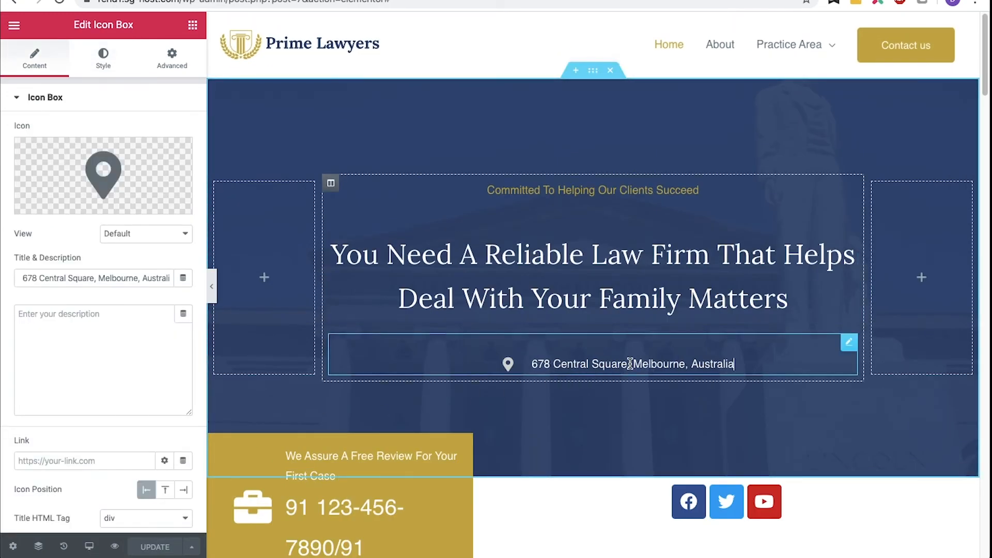
pyautogui.doubleClick(101, 278)
pyautogui.write('Amsterdam')
pyautogui.hotkey('shift', 'alt', 'Left')
pyautogui.write('The Netherlands')
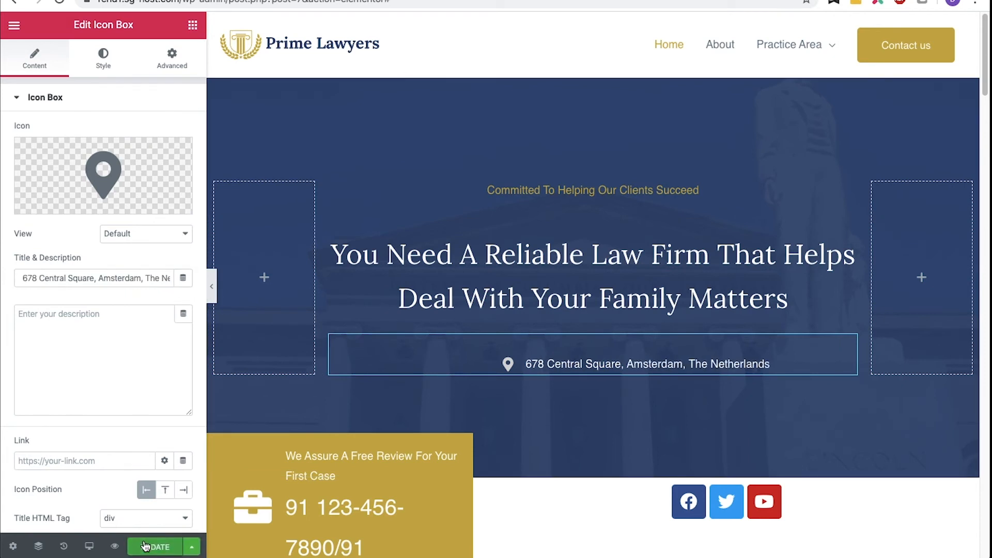
pyautogui.click(145, 546)
# - Delete the hero's address icon box and the Social Icons widget beside the phone box
pyautogui.click(131, 360)
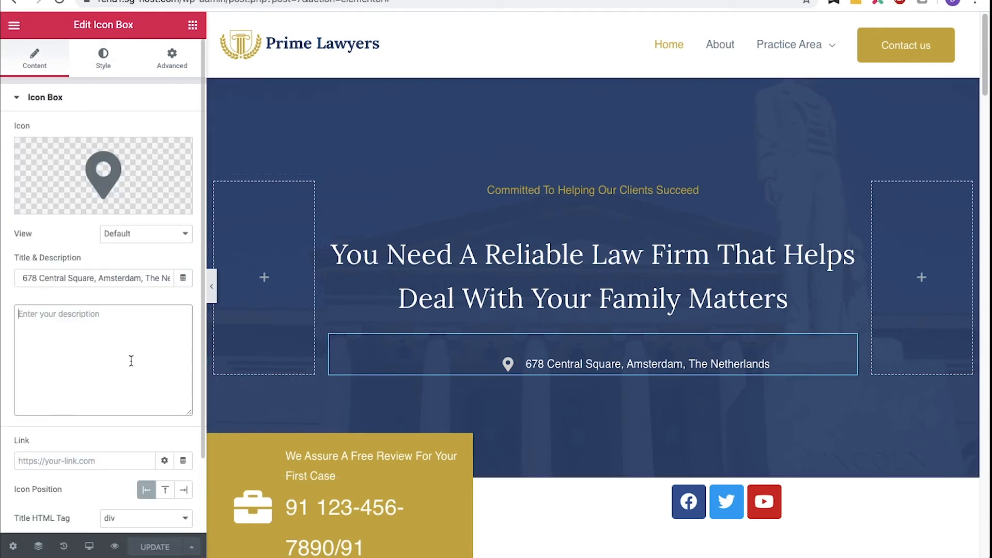
pyautogui.click(848, 340)
pyautogui.click(864, 448)
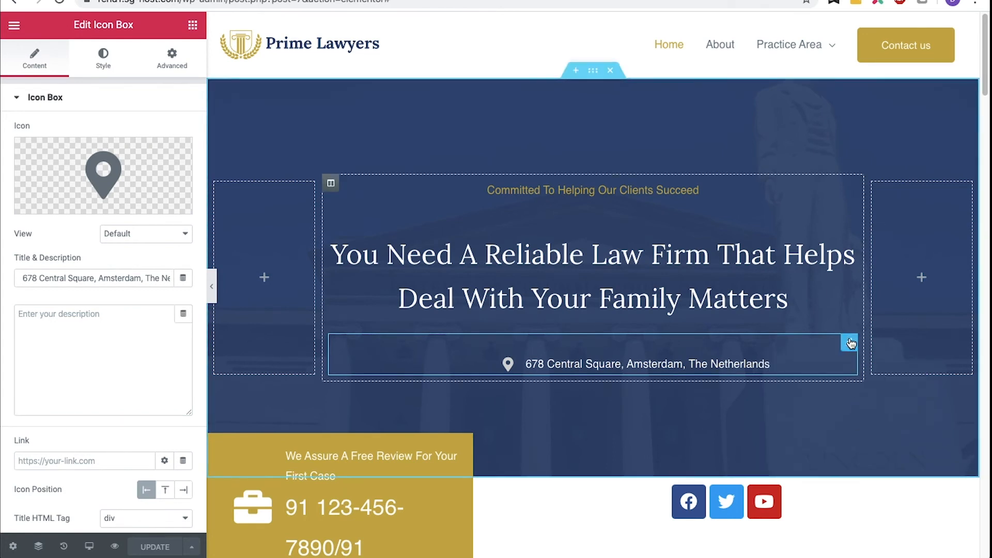
pyautogui.rightClick(798, 345)
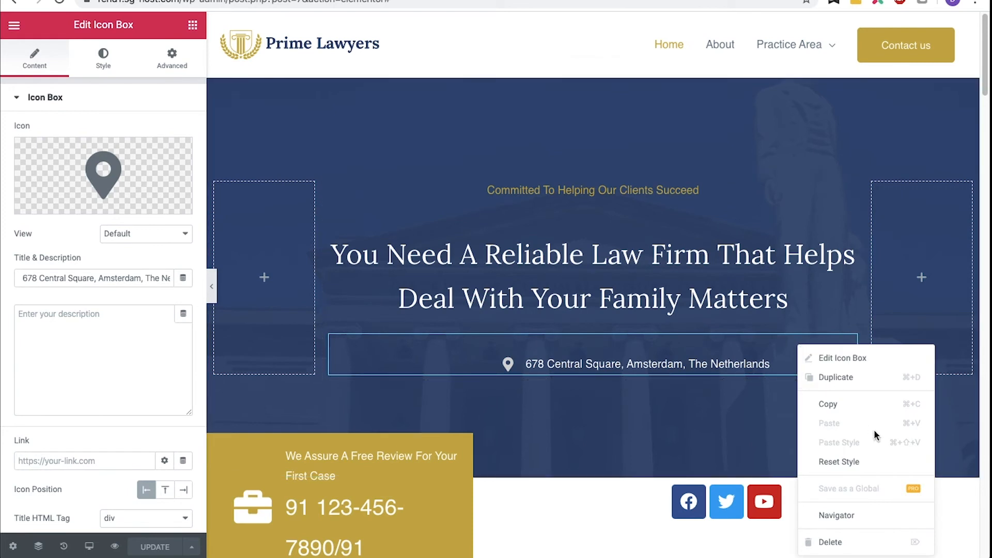
pyautogui.click(851, 542)
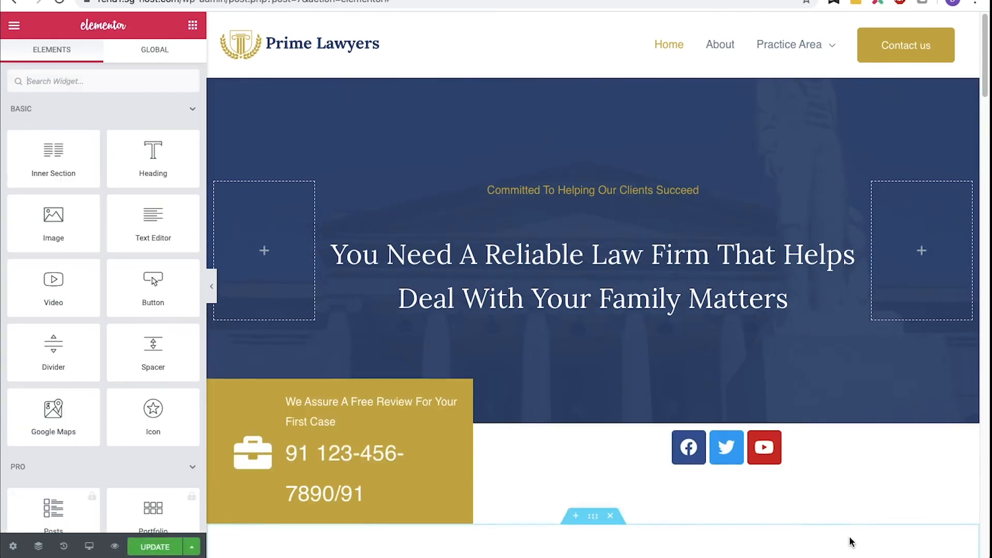
pyautogui.rightClick(817, 443)
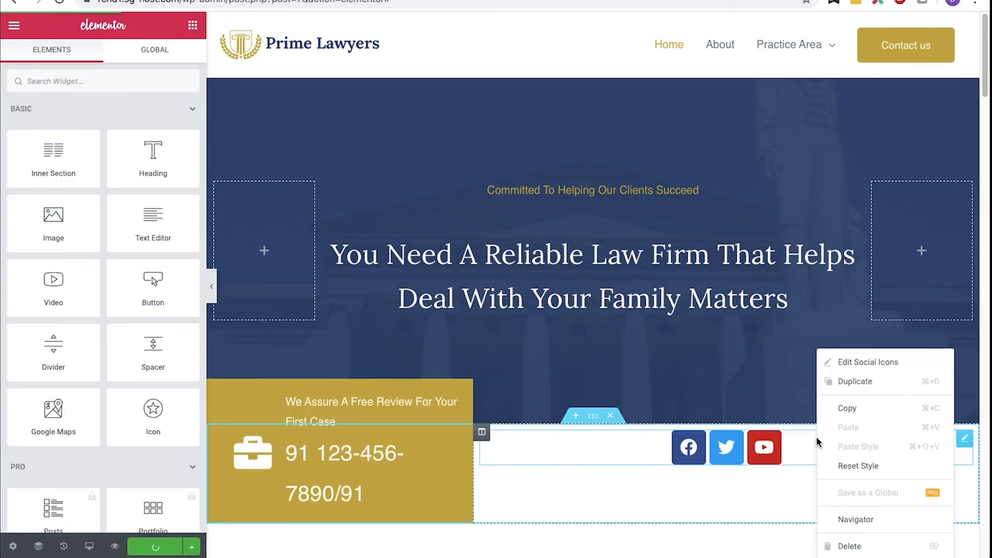
pyautogui.click(848, 545)
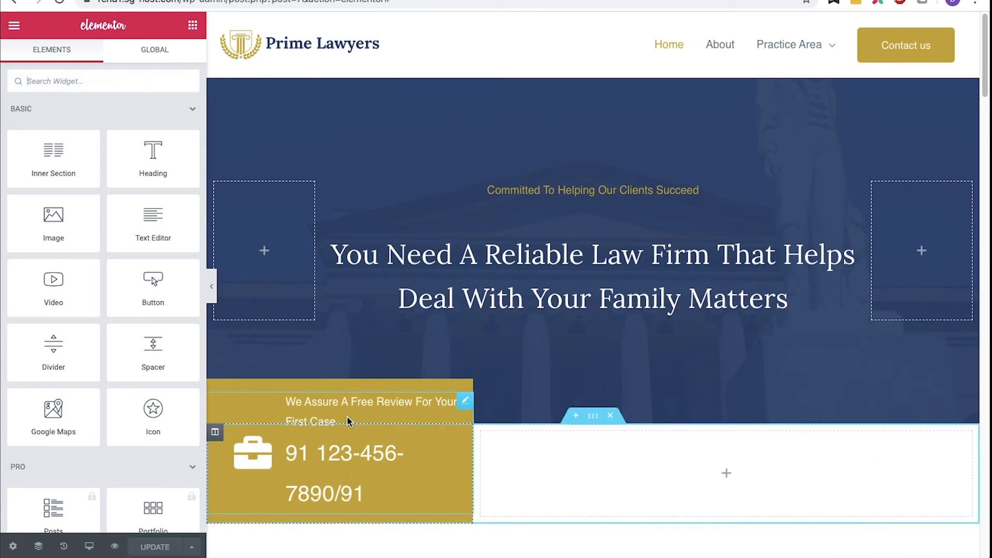
# - Lower the hero section's background overlay opacity to 0.6
pyautogui.rightClick(344, 367)
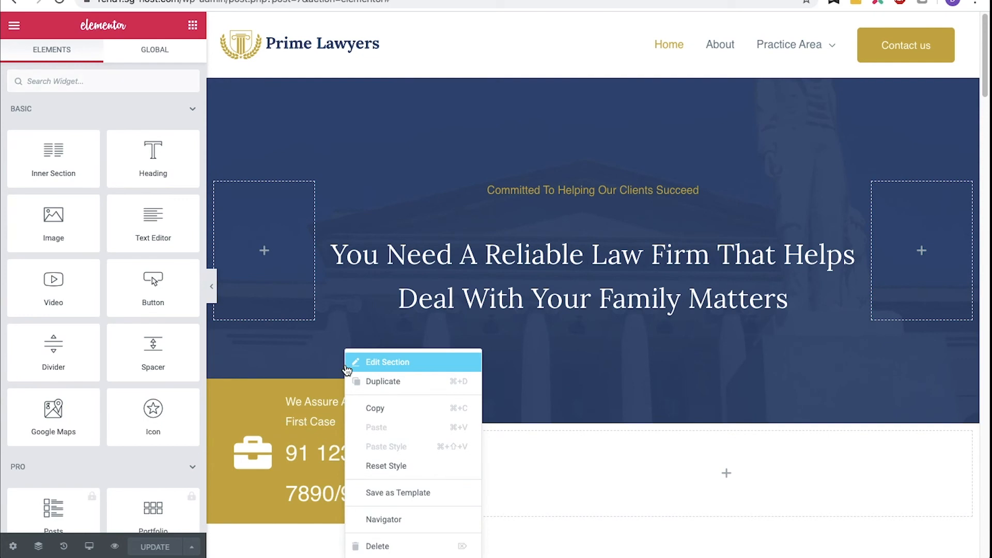
pyautogui.click(389, 367)
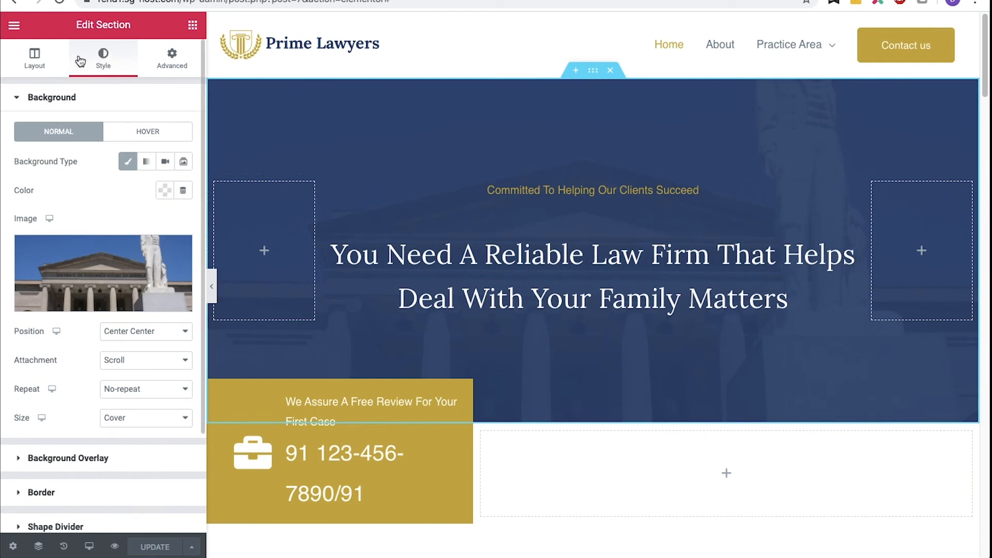
pyautogui.click(45, 65)
pyautogui.click(104, 66)
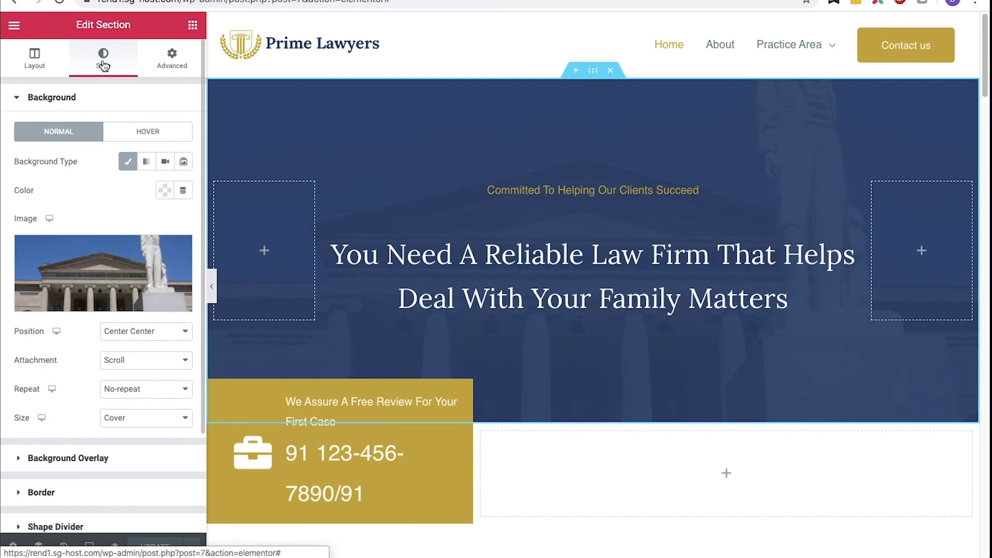
pyautogui.scroll(-3, 103, 65)
pyautogui.click(32, 337)
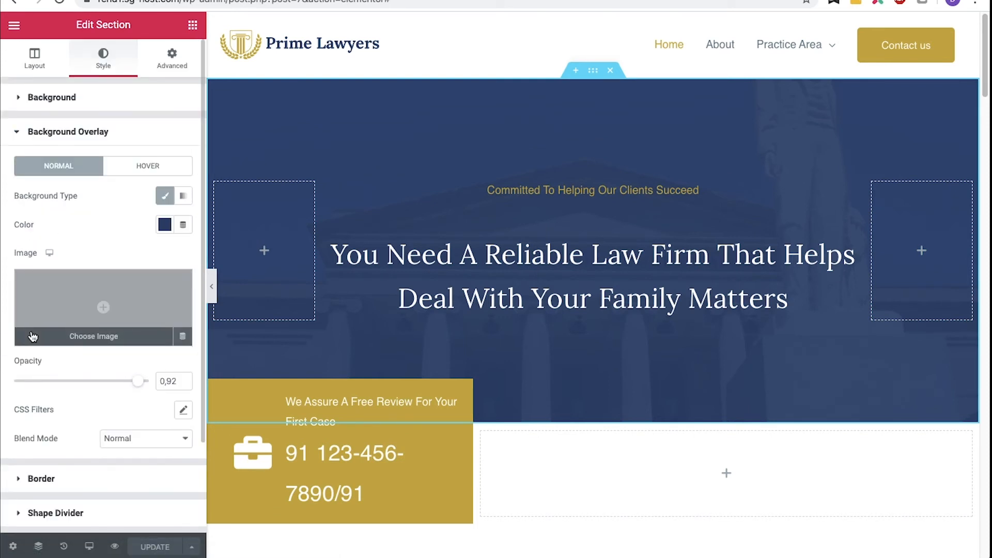
pyautogui.moveTo(138, 381); pyautogui.dragTo(98, 388)
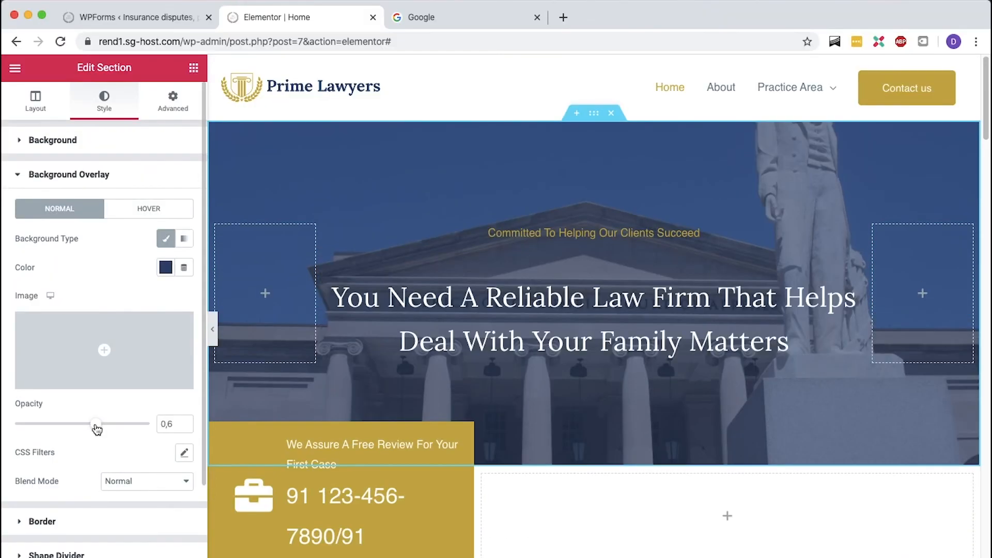
# - In the Google tab, search images for courthouse and filter them to those labeled for reuse
pyautogui.hotkey('ctrl', 'Tab')
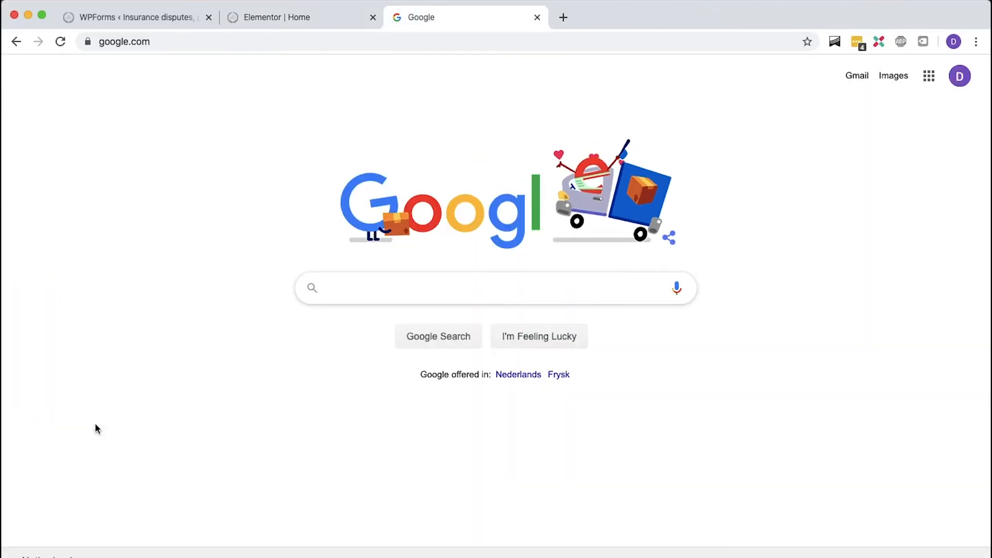
pyautogui.write('c')
pyautogui.write('se')
pyautogui.press('Return')
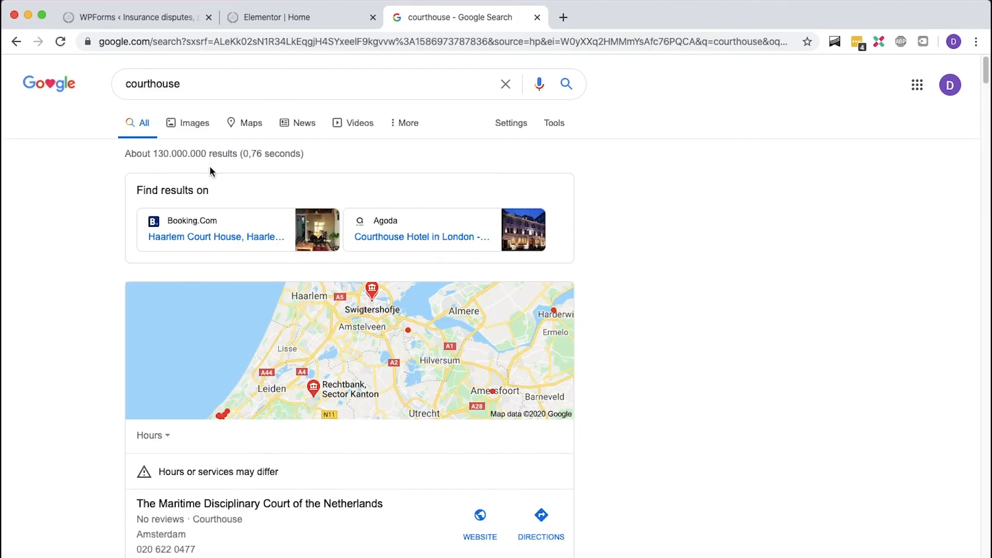
pyautogui.click(200, 129)
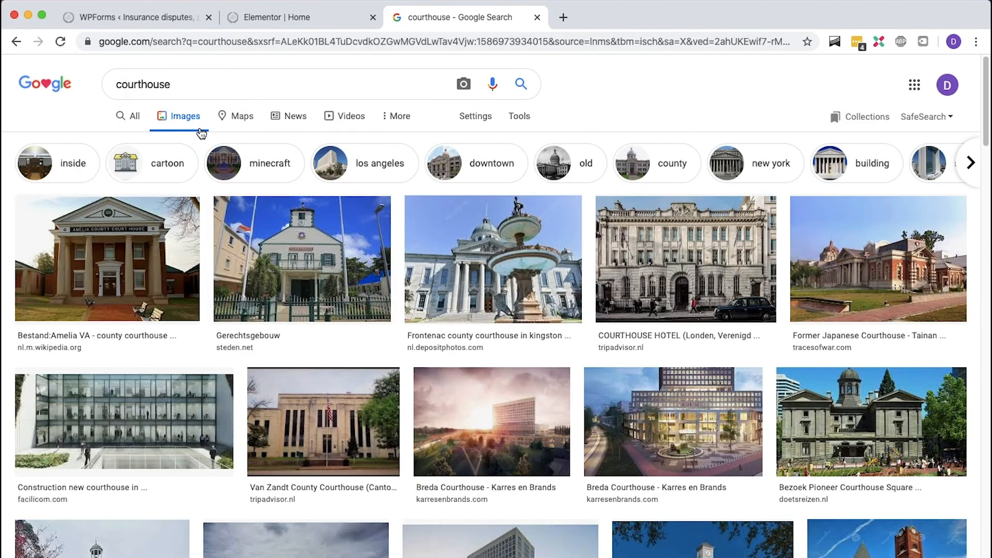
pyautogui.click(513, 122)
pyautogui.click(253, 139)
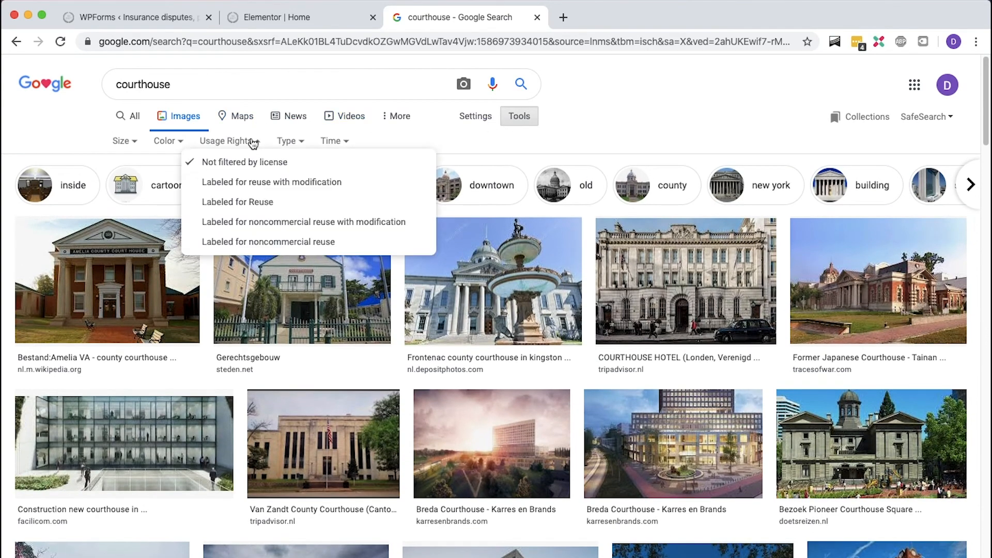
pyautogui.click(255, 203)
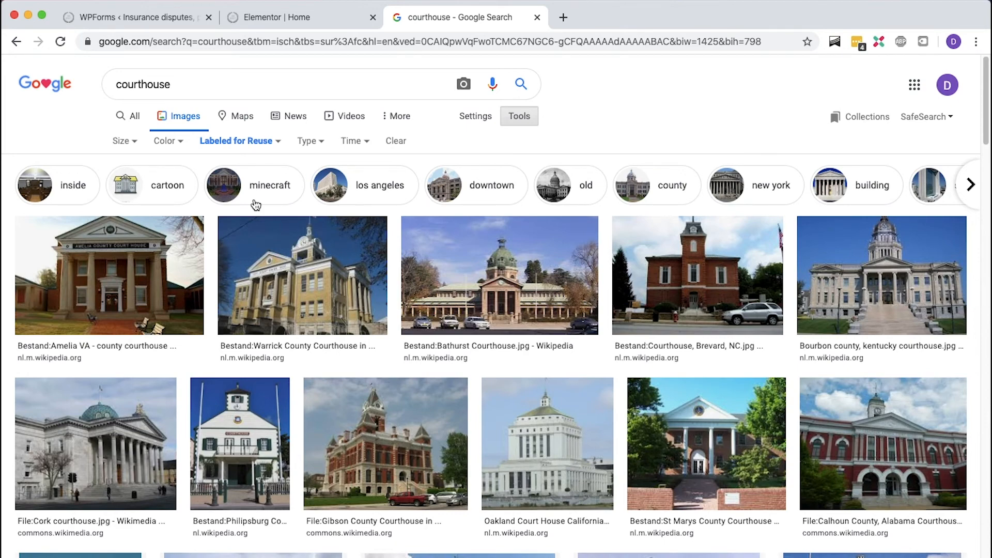
# - Go to Pexels and search for courthouse photos
pyautogui.click(297, 41)
pyautogui.write('pexels')
pyautogui.press('Return')
pyautogui.write('courthouse')
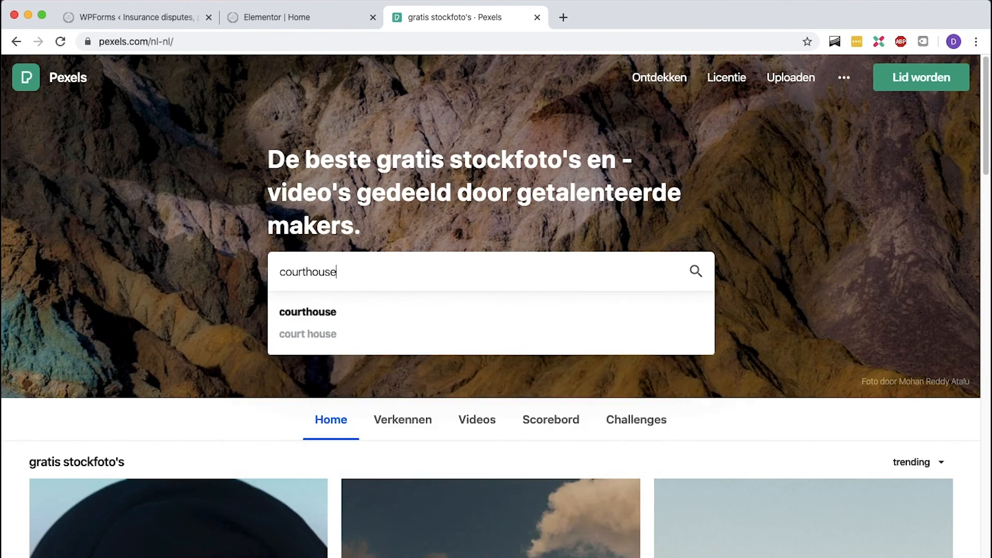
pyautogui.press('Return')
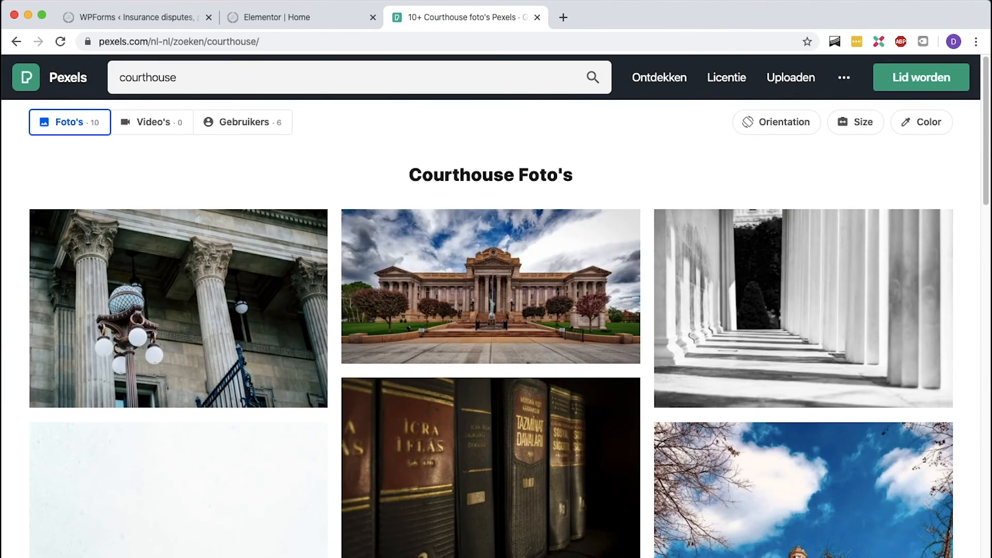
# - Download the courthouse columns photo with the street lamp in the 1920 x 1280 size
pyautogui.click(98, 245)
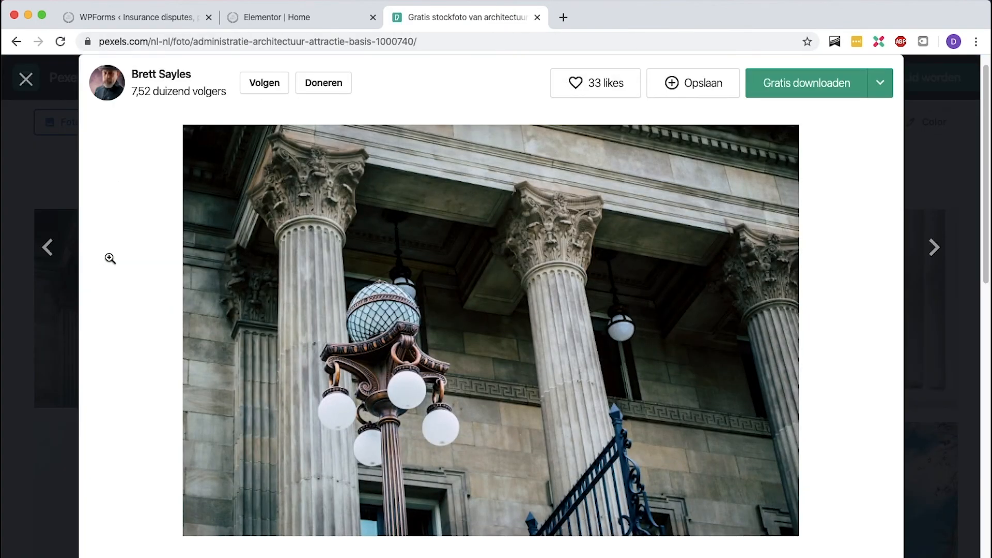
pyautogui.moveTo(887, 95)
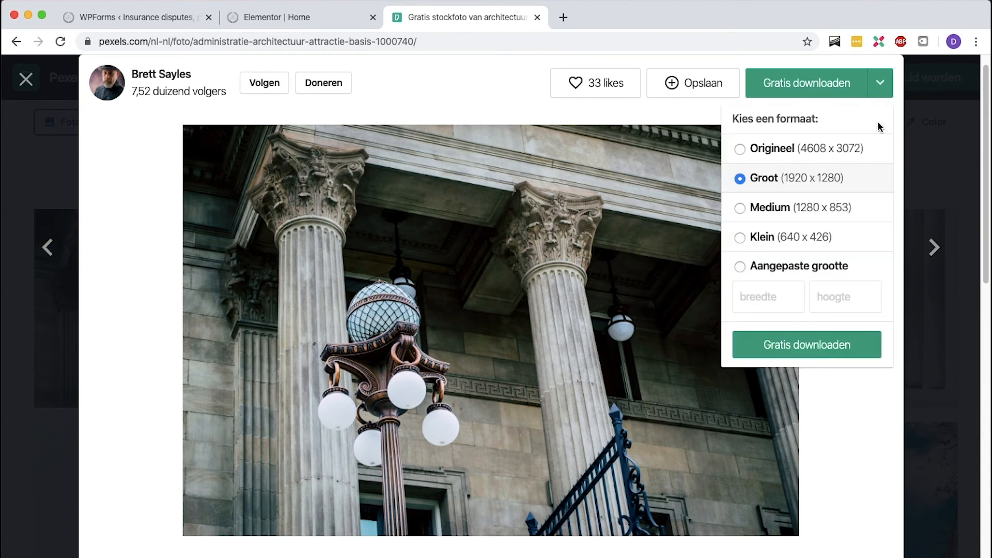
pyautogui.click(802, 345)
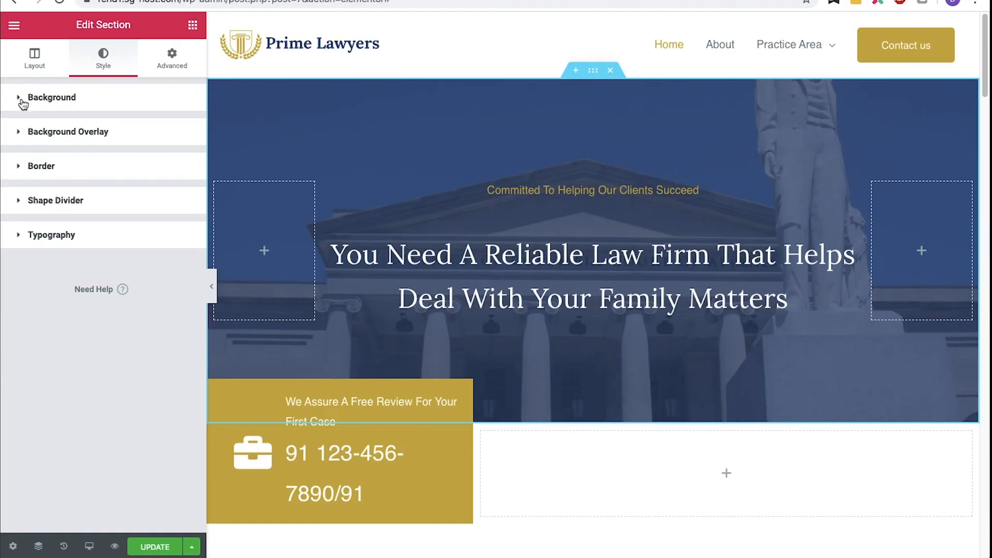
pyautogui.click(21, 99)
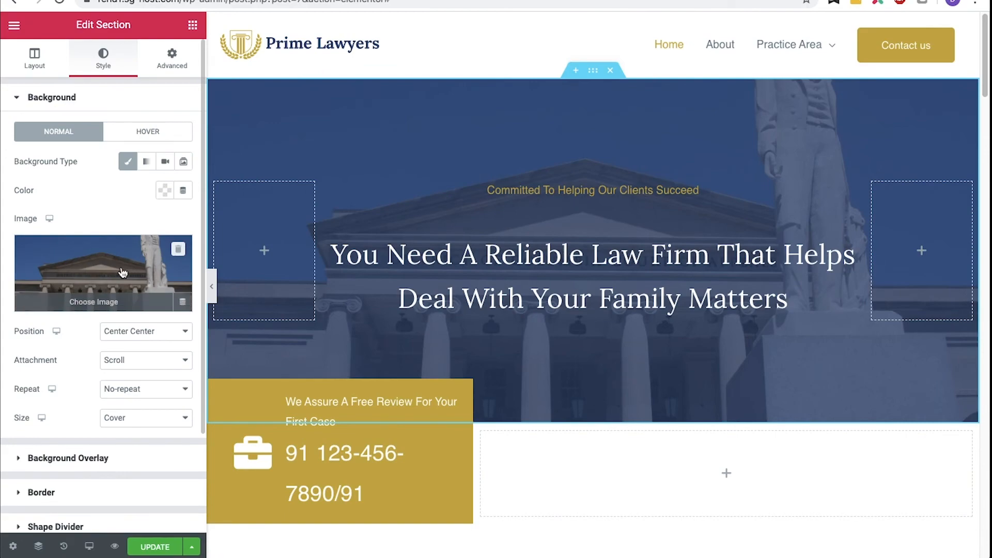
# - Replace the hero section's background image with the uploaded courthouse columns photo and update the page
pyautogui.click(178, 249)
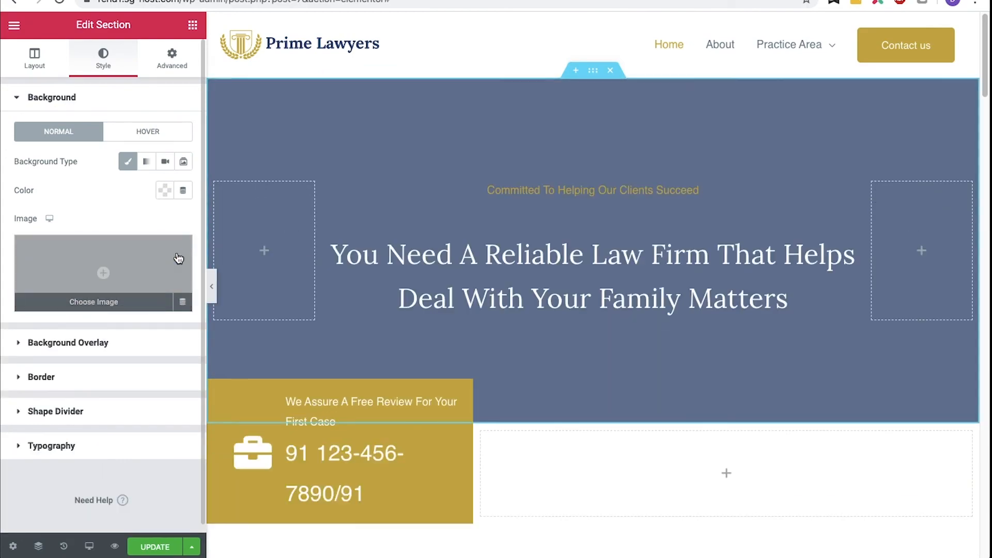
pyautogui.click(103, 278)
pyautogui.click(97, 220)
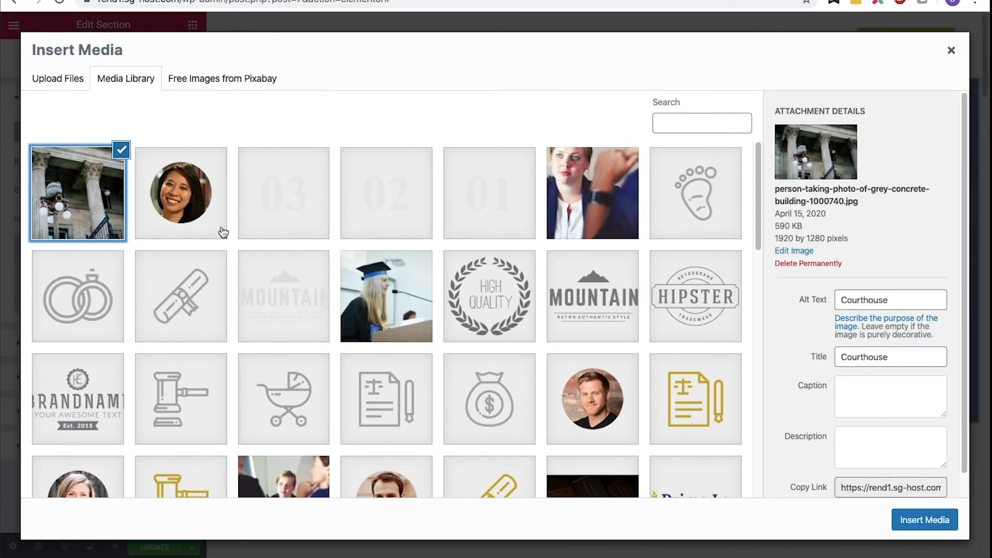
pyautogui.click(937, 531)
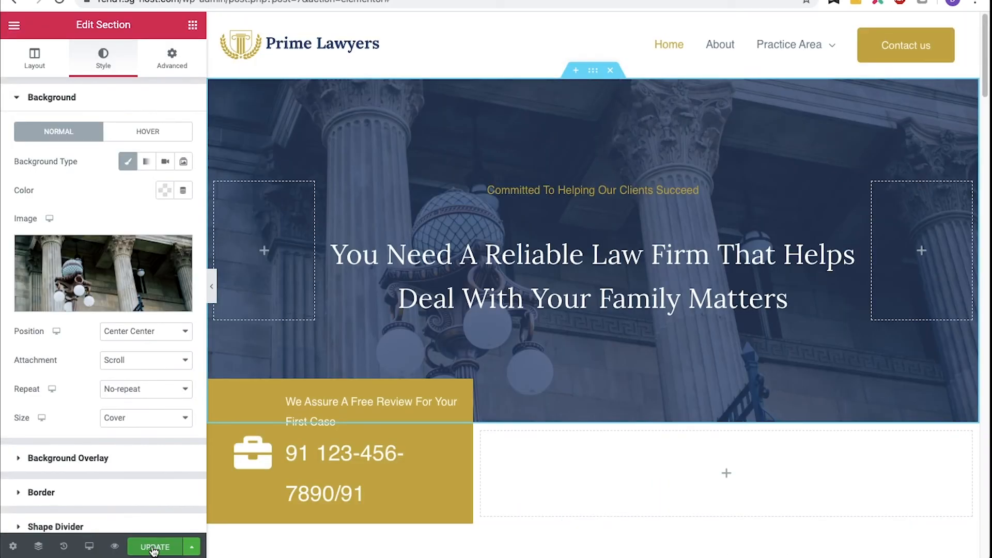
pyautogui.click(154, 547)
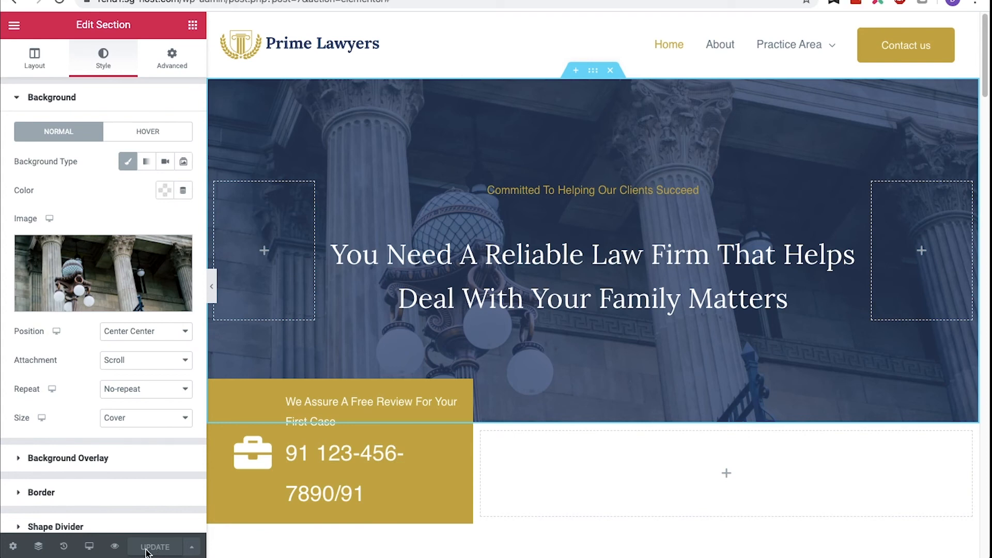
# - Set the hero section's top padding to 60 and bottom padding to 110, then update
pyautogui.click(173, 57)
pyautogui.click(45, 221)
pyautogui.click(116, 222)
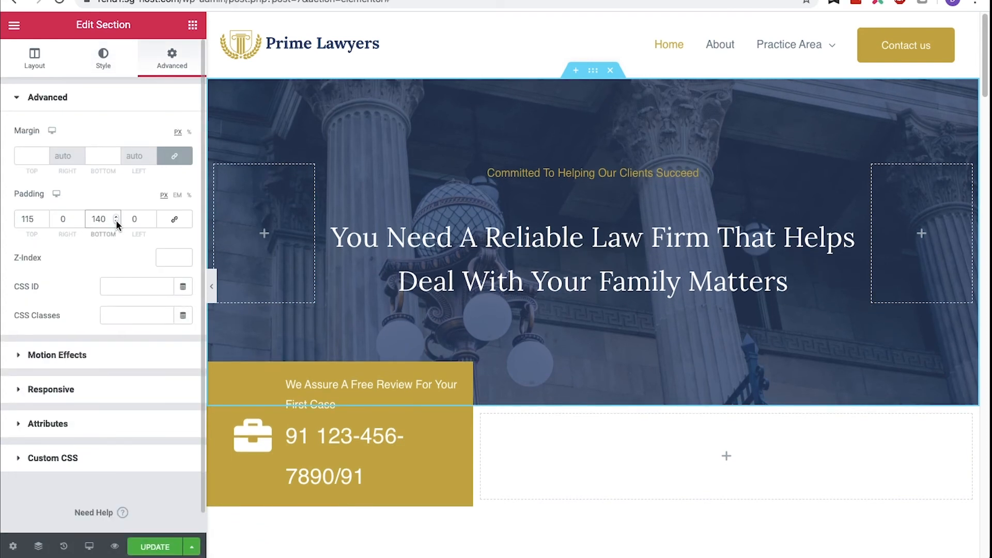
pyautogui.click(44, 222)
pyautogui.click(44, 222)
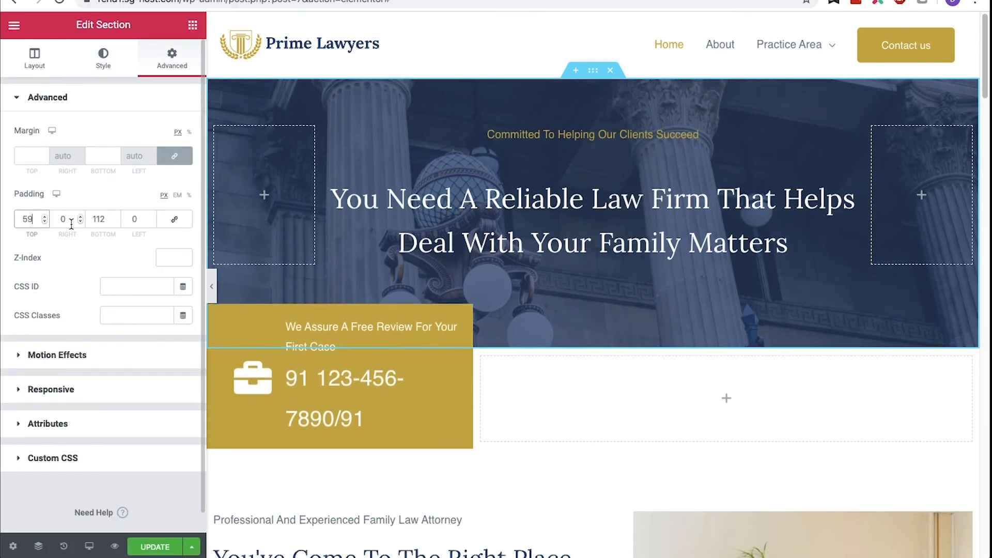
pyautogui.click(116, 222)
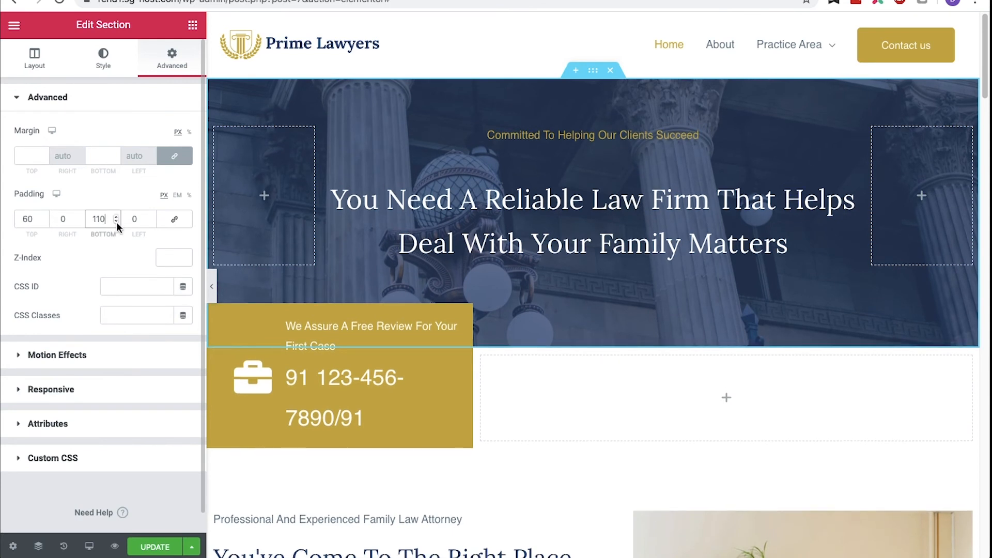
pyautogui.click(157, 545)
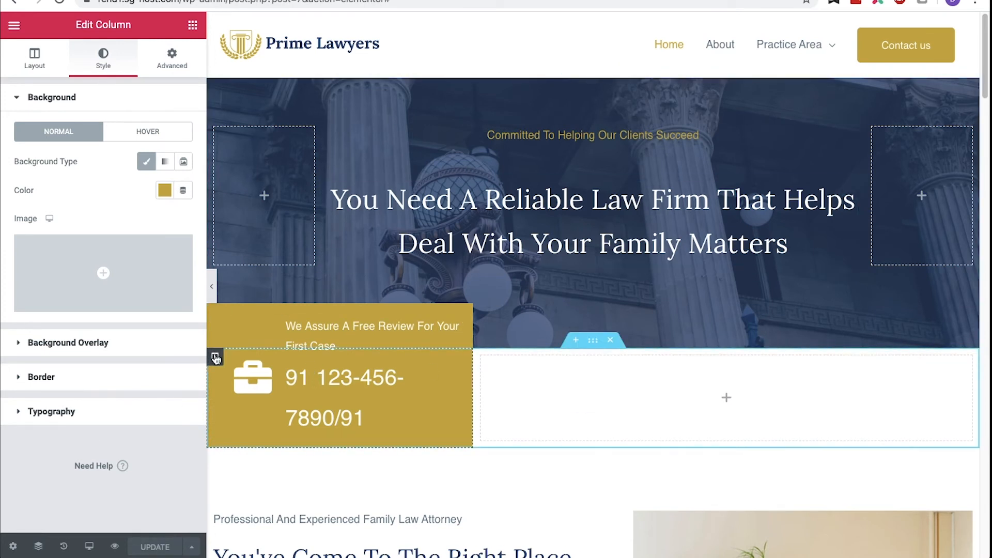
# - Change the phone box column's background colour to the pasted grey colour
pyautogui.click(164, 190)
pyautogui.click(137, 403)
pyautogui.moveTo(138, 403); pyautogui.dragTo(99, 403)
pyautogui.write('#808080')
pyautogui.click(164, 193)
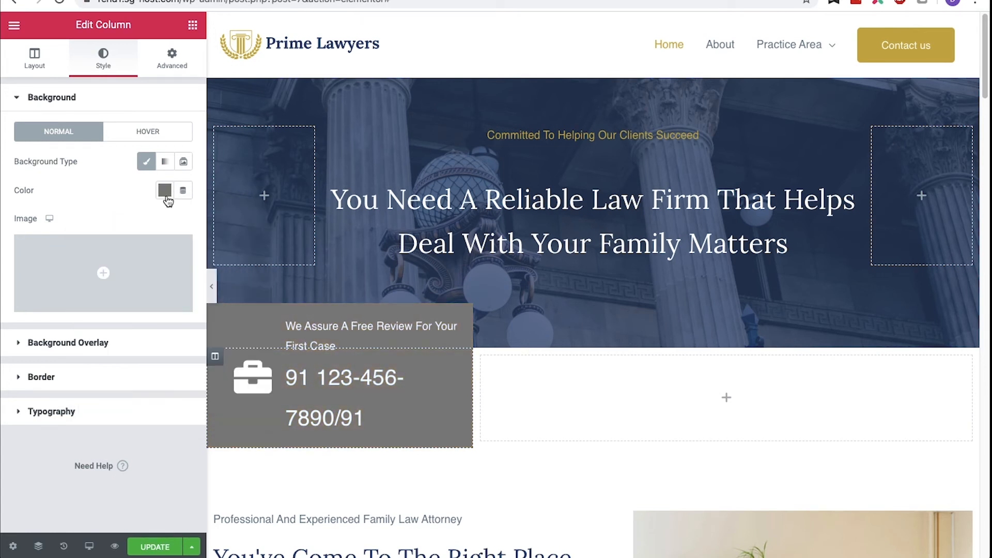
# - Give the phone box column a border radius of 19
pyautogui.click(23, 379)
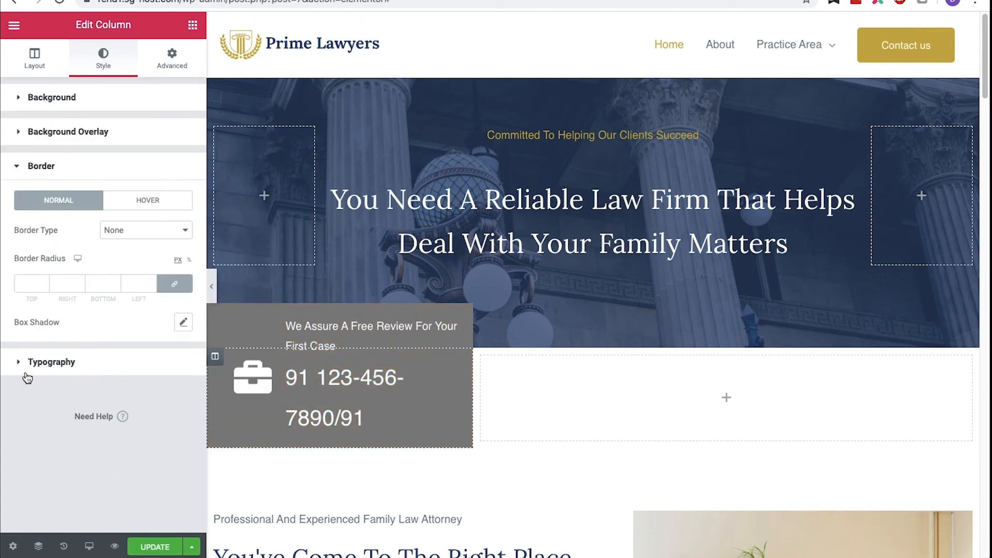
pyautogui.click(44, 283)
pyautogui.write('19')
pyautogui.click(45, 282)
# - Adjust the phone box column's width with the column width setting, then update
pyautogui.click(35, 59)
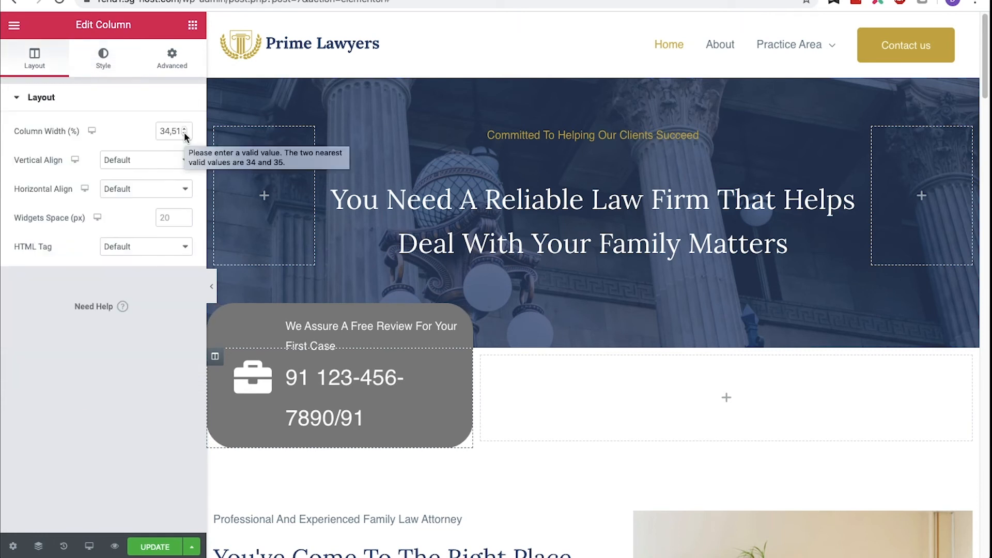
pyautogui.click(185, 134)
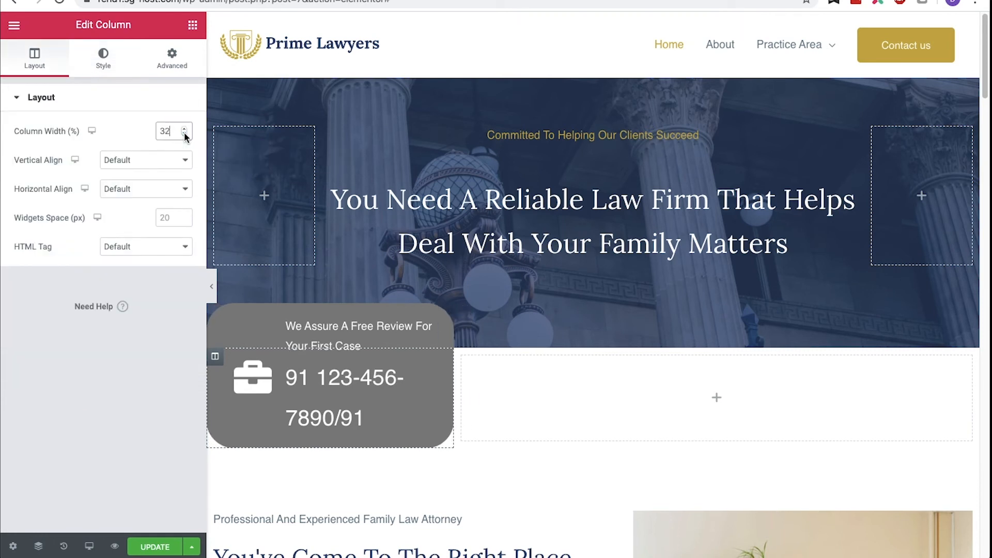
pyautogui.click(185, 135)
pyautogui.click(184, 135)
pyautogui.click(184, 135)
pyautogui.click(185, 135)
pyautogui.click(185, 135)
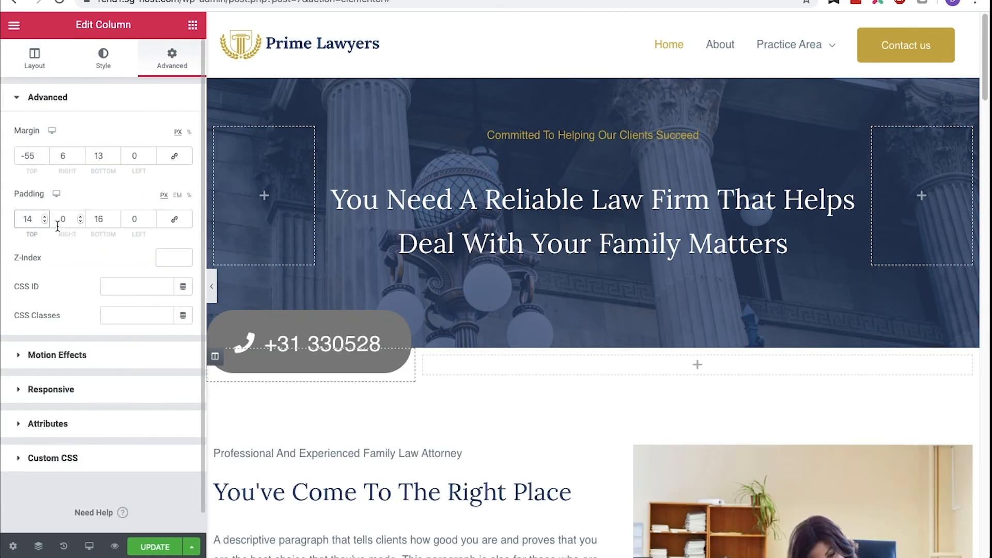
pyautogui.click(155, 547)
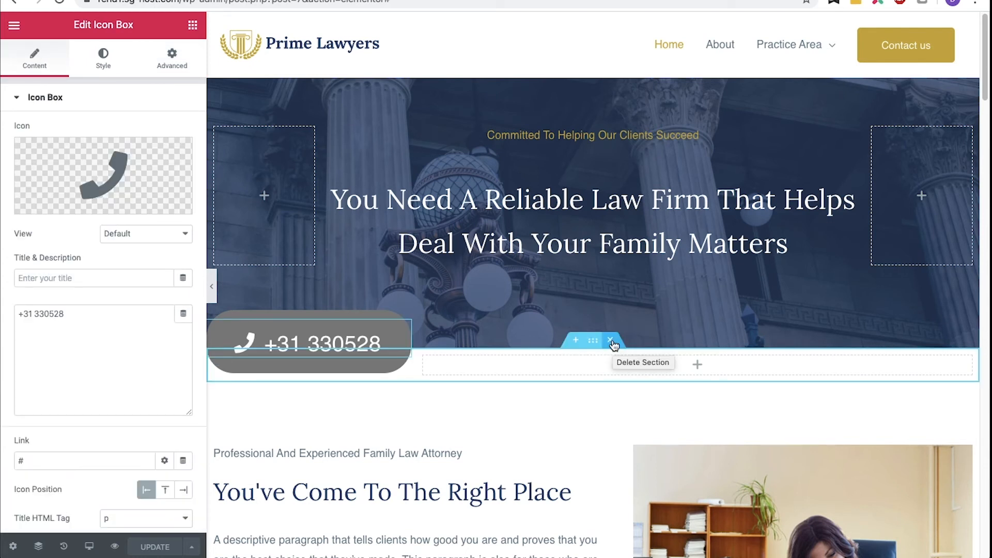
# - Delete the section holding the phone box beneath the hero and update
pyautogui.click(612, 341)
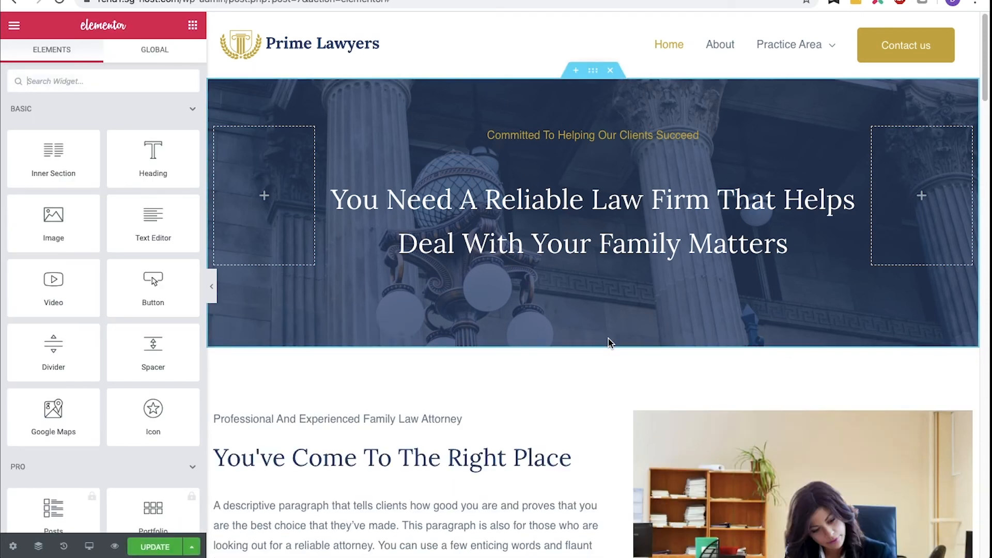
pyautogui.click(156, 548)
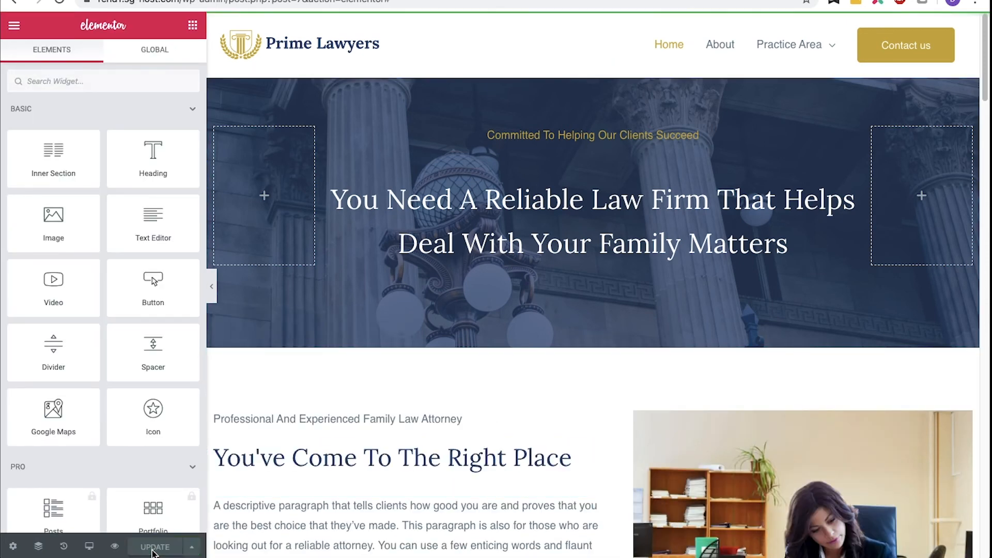
# - Use the Finder to open the About page in Elementor
pyautogui.click(14, 25)
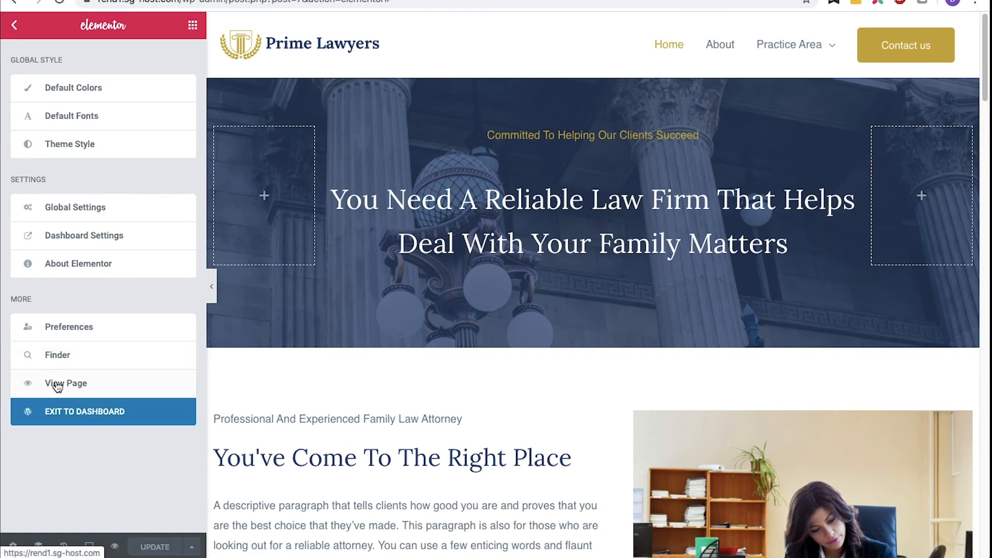
pyautogui.click(61, 357)
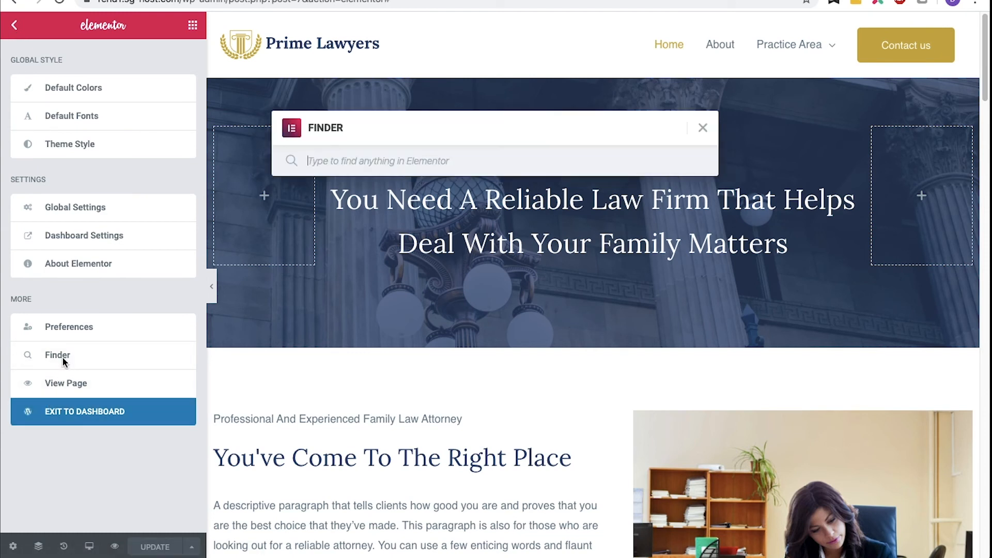
pyautogui.write('about')
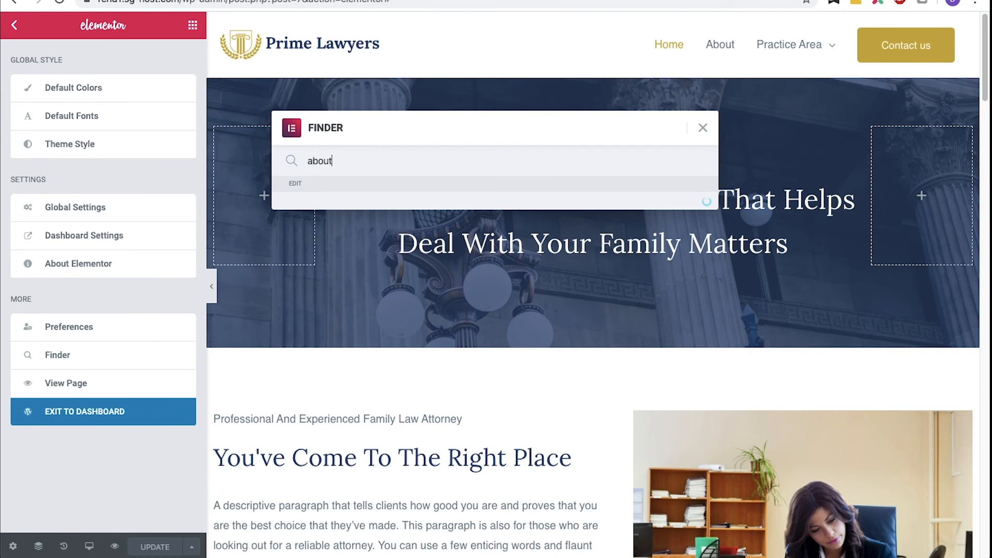
pyautogui.click(383, 209)
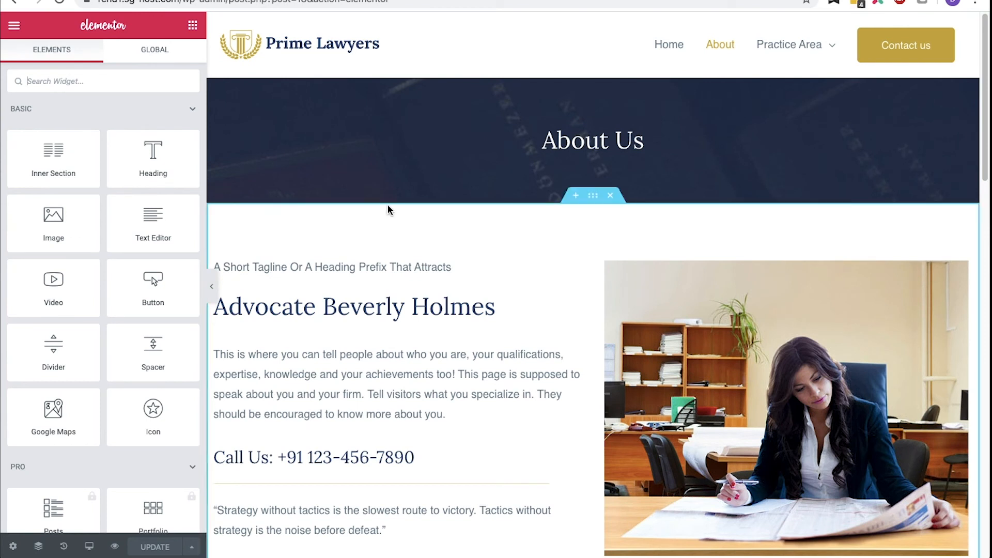
# - Delete the brand logos section on the About page
pyautogui.scroll(-4, 386, 207)
pyautogui.scroll(-3, 388, 209)
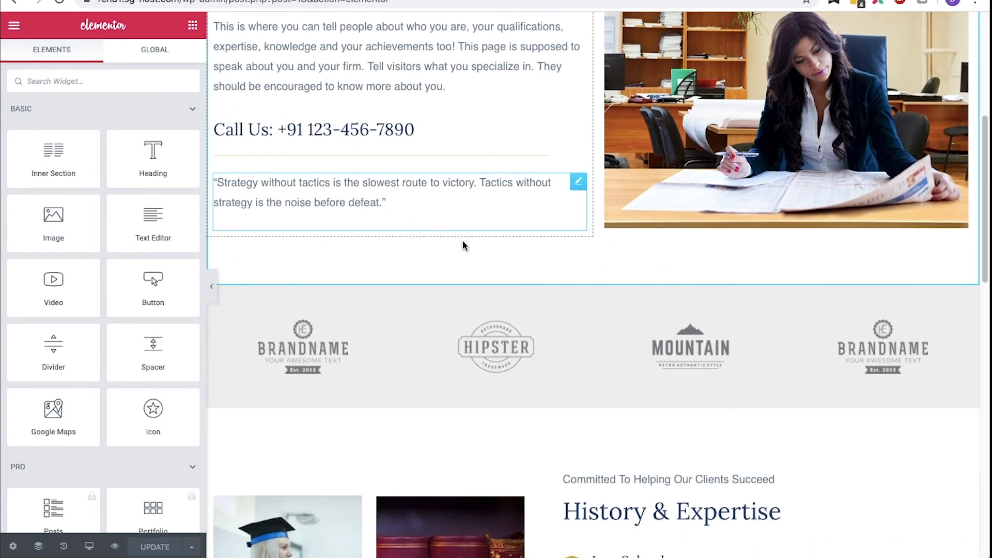
pyautogui.moveTo(558, 293)
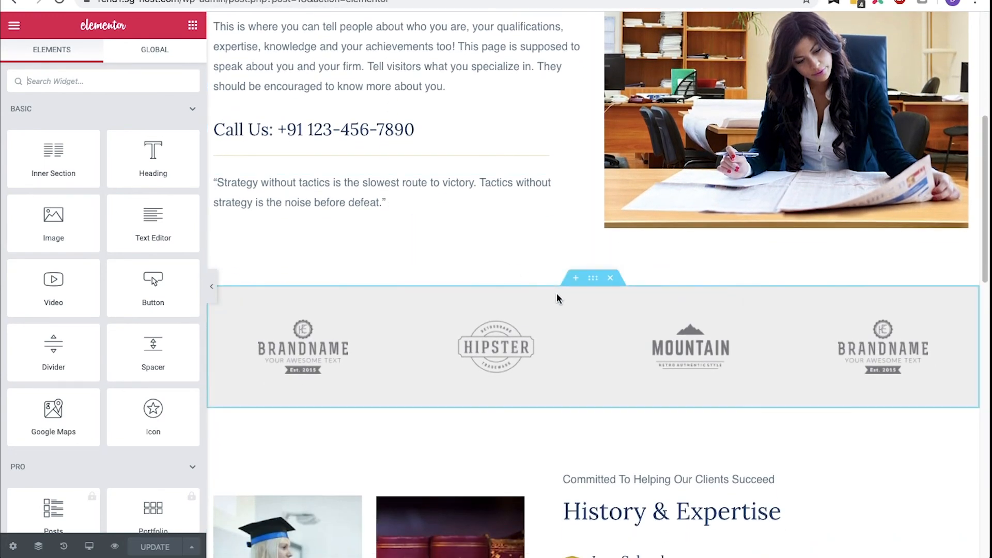
pyautogui.click(611, 279)
# - Add a new three-column section below the History & Expertise section
pyautogui.scroll(-4, 615, 283)
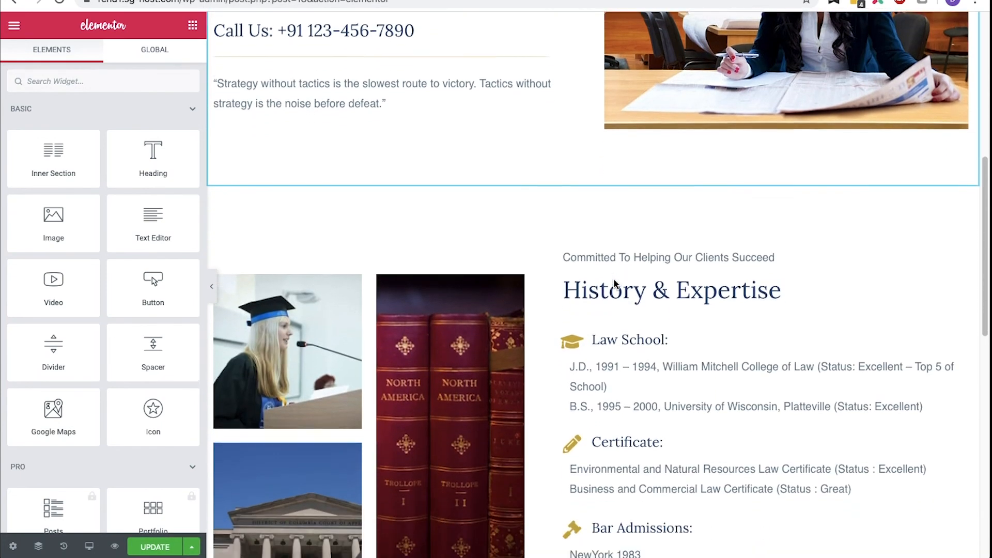
pyautogui.scroll(-4, 614, 283)
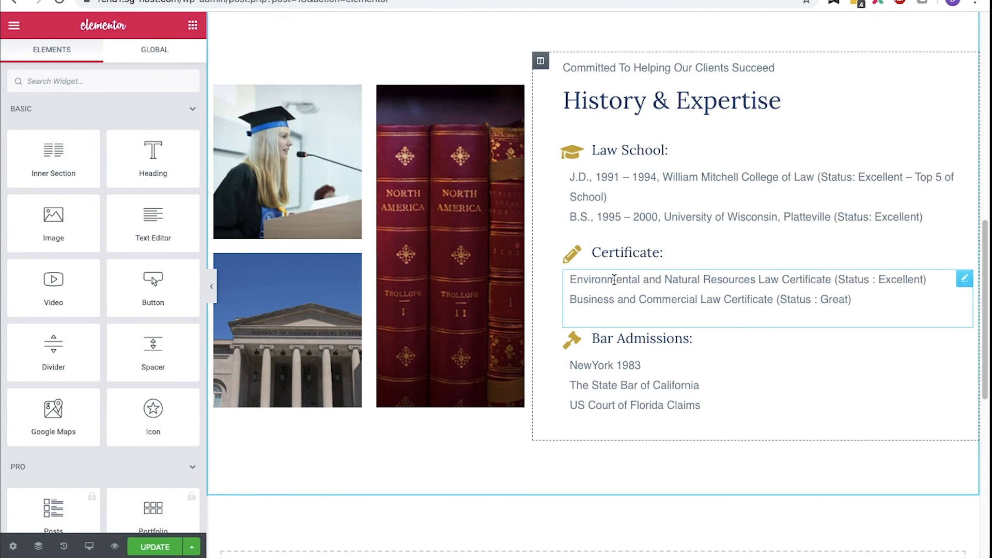
pyautogui.scroll(-5, 613, 280)
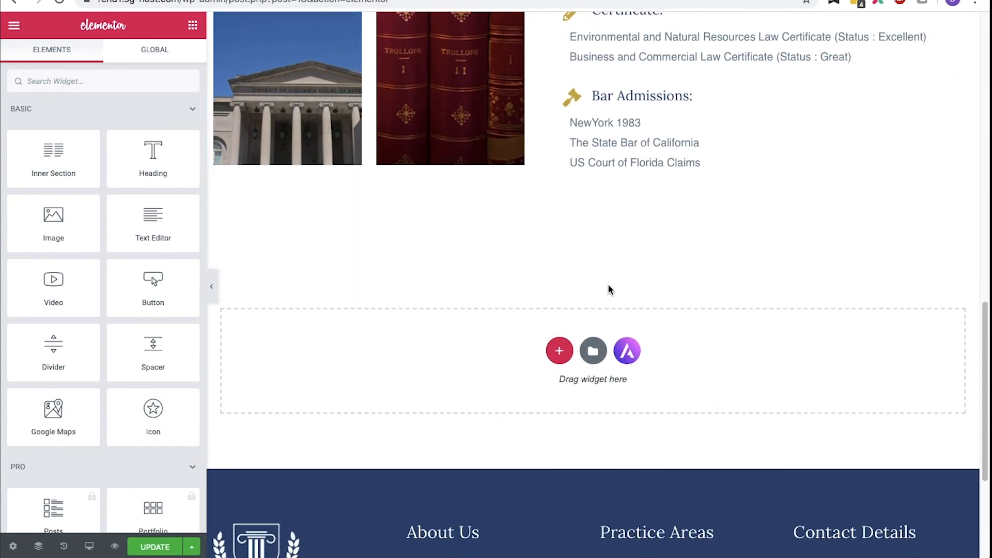
pyautogui.click(561, 348)
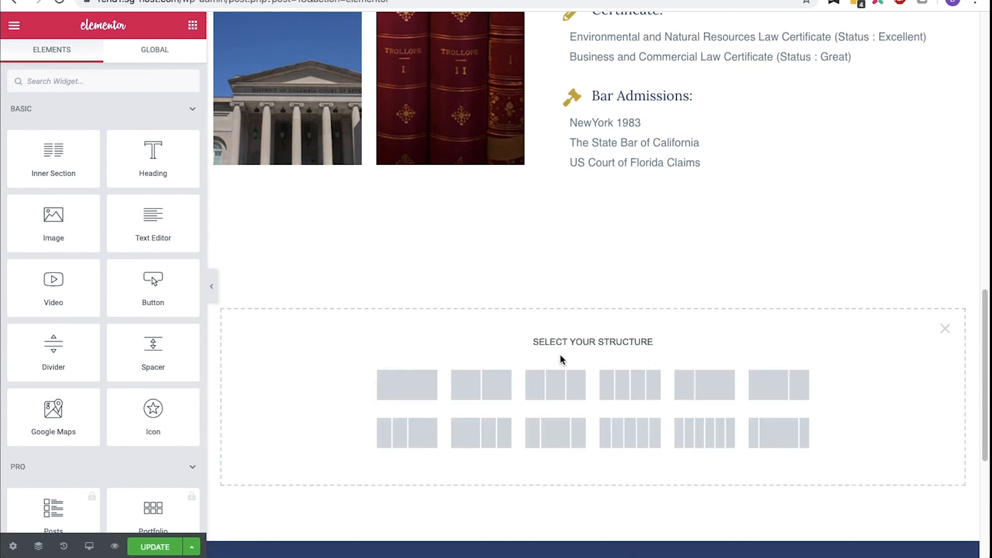
pyautogui.click(558, 383)
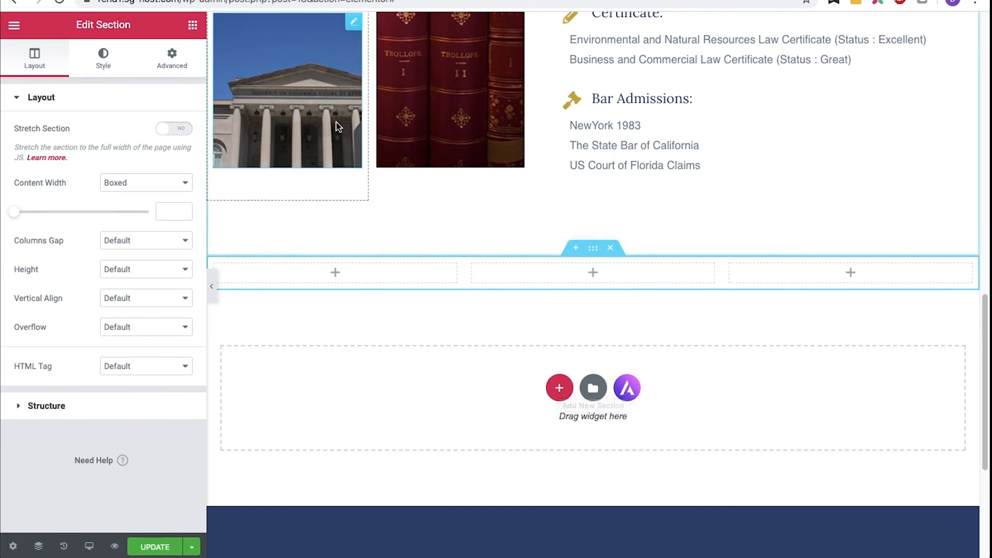
# - Add a Heading widget below the new section reading Client Testimonials
pyautogui.click(191, 27)
pyautogui.moveTo(154, 151); pyautogui.dragTo(489, 388)
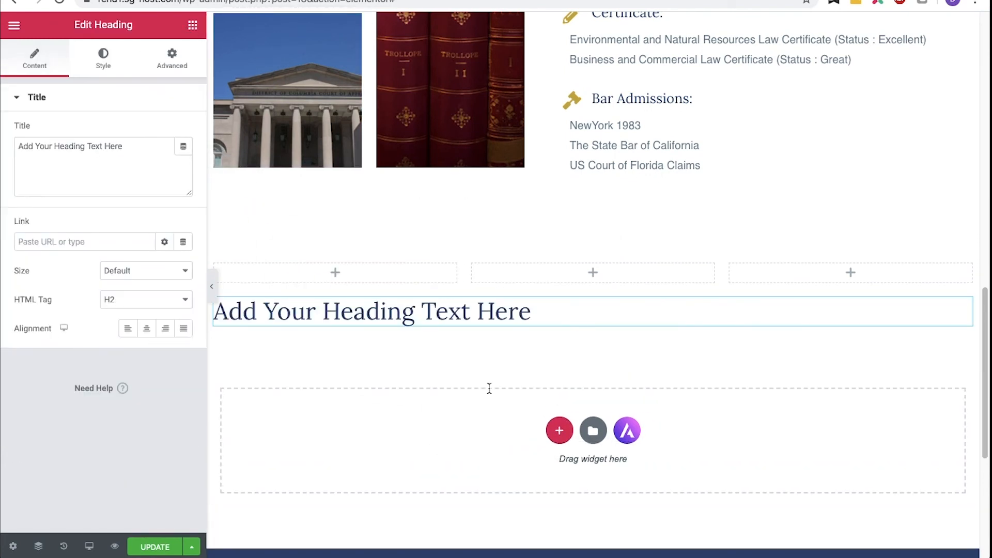
pyautogui.click(539, 318)
pyautogui.hotkey('ctrl', 'a')
pyautogui.write('Client Testimon')
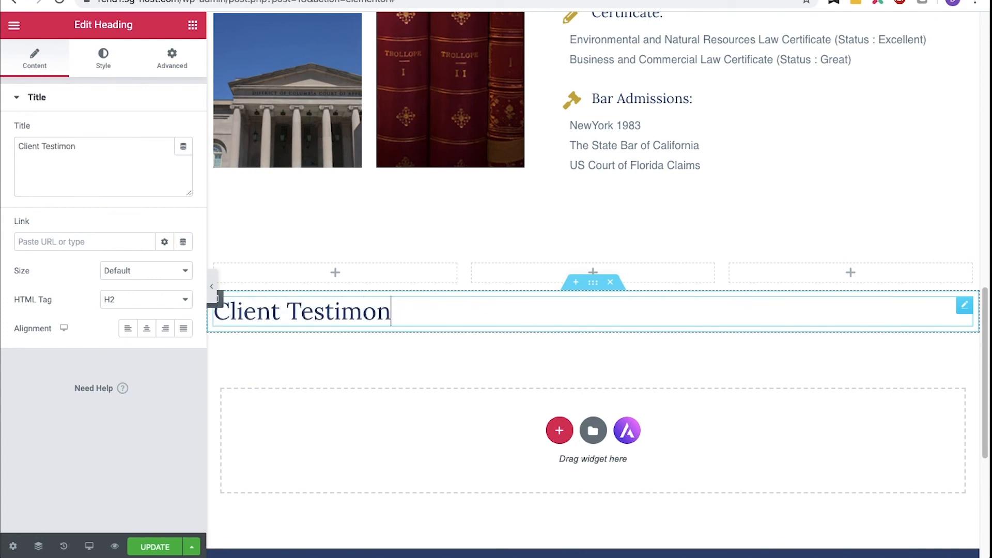
pyautogui.write('ials')
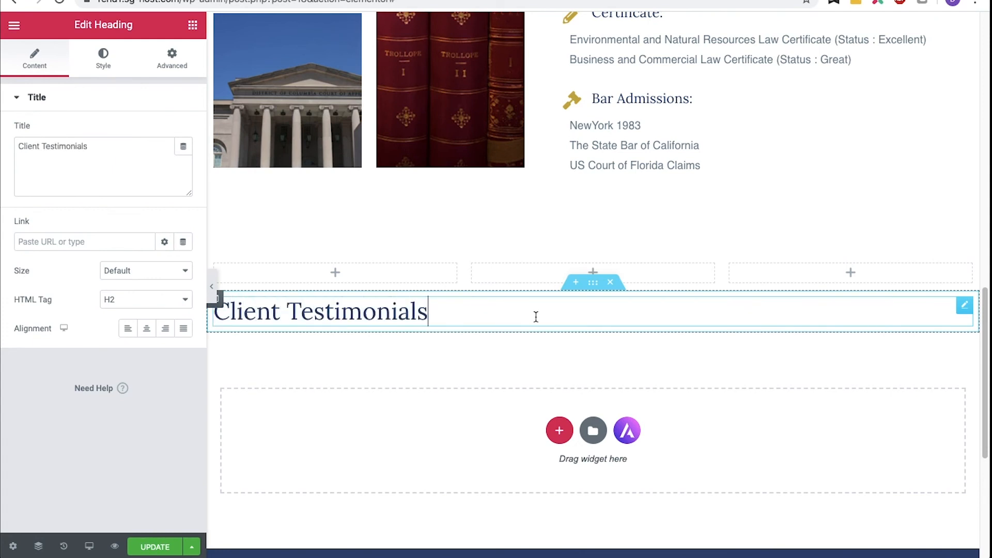
# - Center the Client Testimonials heading and move its section above the three-column section
pyautogui.click(153, 332)
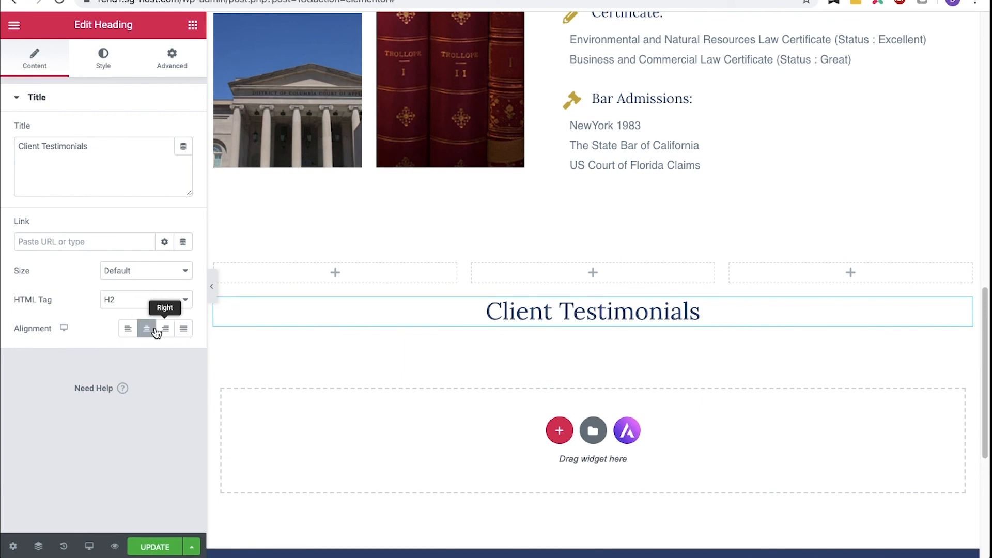
pyautogui.moveTo(558, 305)
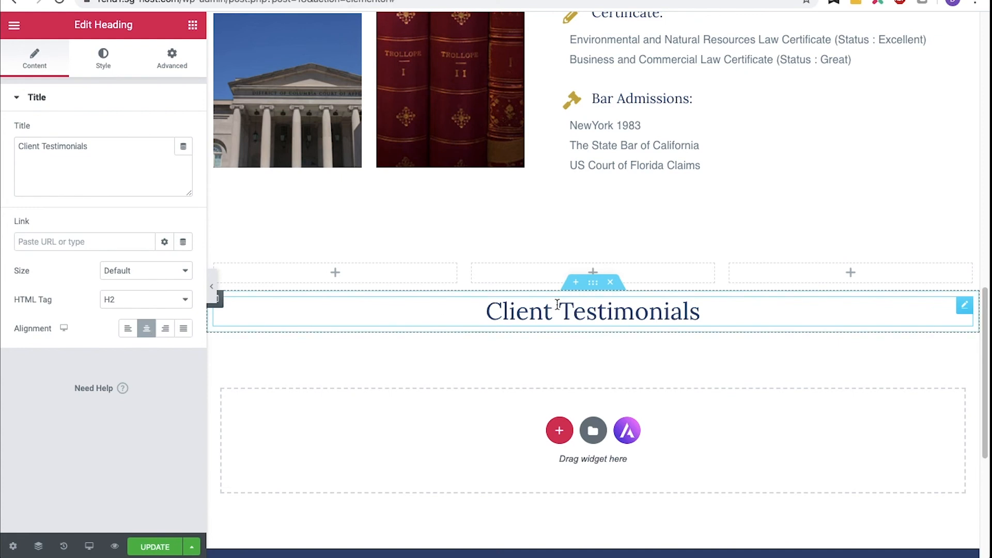
pyautogui.moveTo(596, 281); pyautogui.dragTo(593, 255)
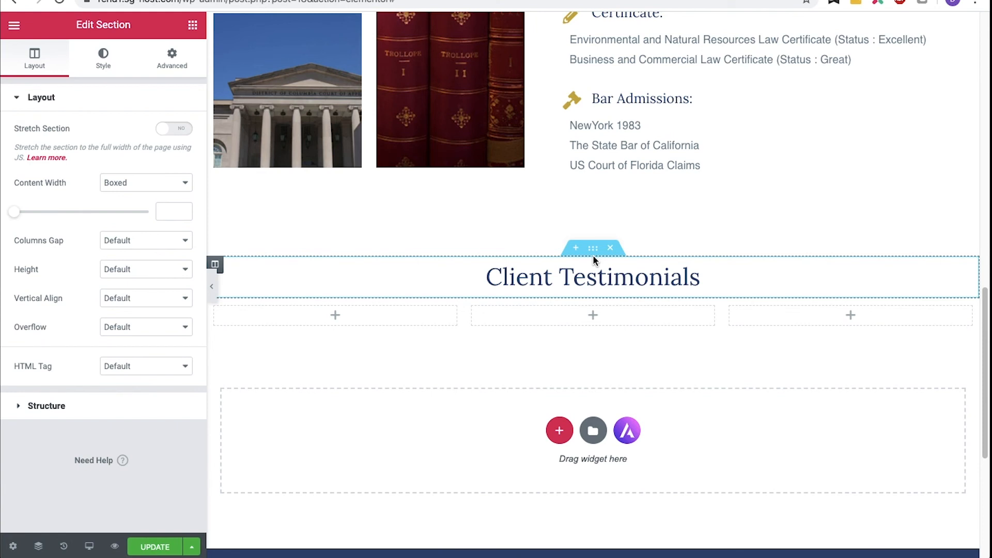
# - Add a Divider below the Client Testimonials heading, set its width to 130 px and center it
pyautogui.click(194, 25)
pyautogui.moveTo(52, 345); pyautogui.dragTo(571, 290)
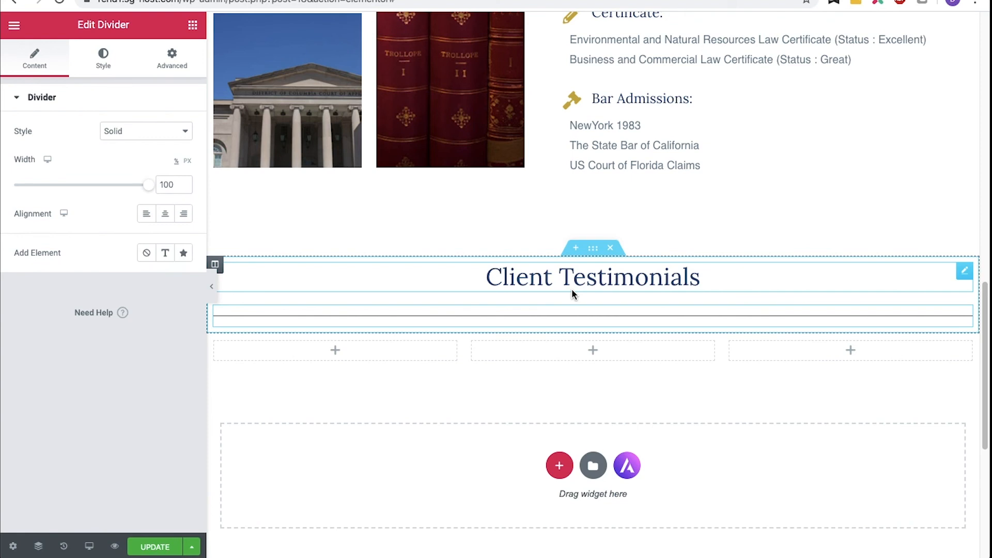
pyautogui.click(187, 160)
pyautogui.press('BackSpace')
pyautogui.press('BackSpace')
pyautogui.write('30')
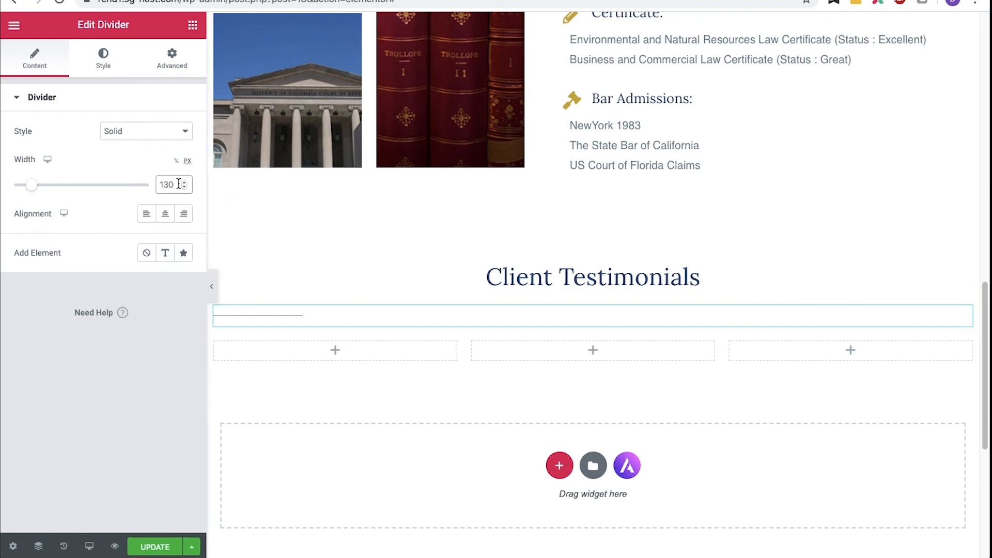
pyautogui.click(165, 214)
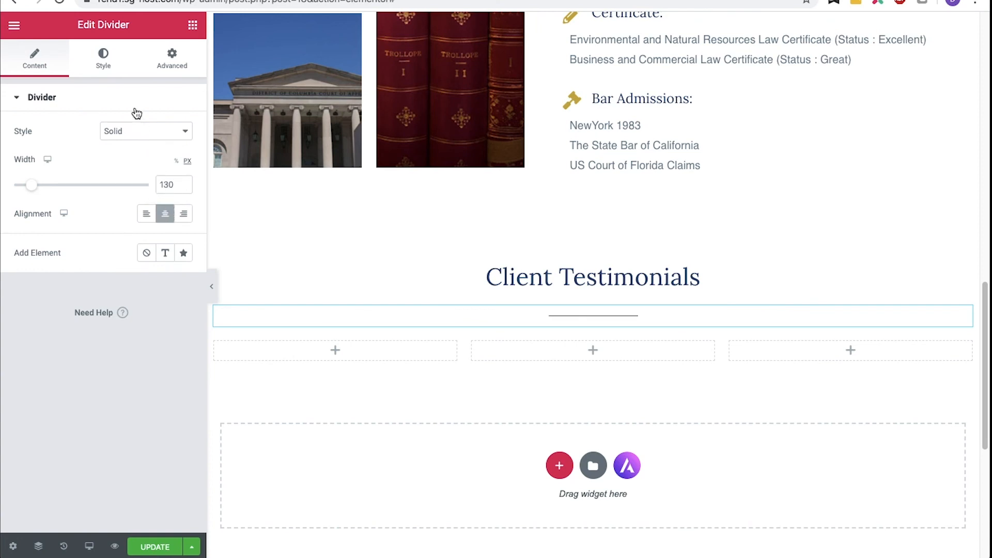
# - Style the divider with color #064470, weight 3 and gap 2
pyautogui.click(114, 69)
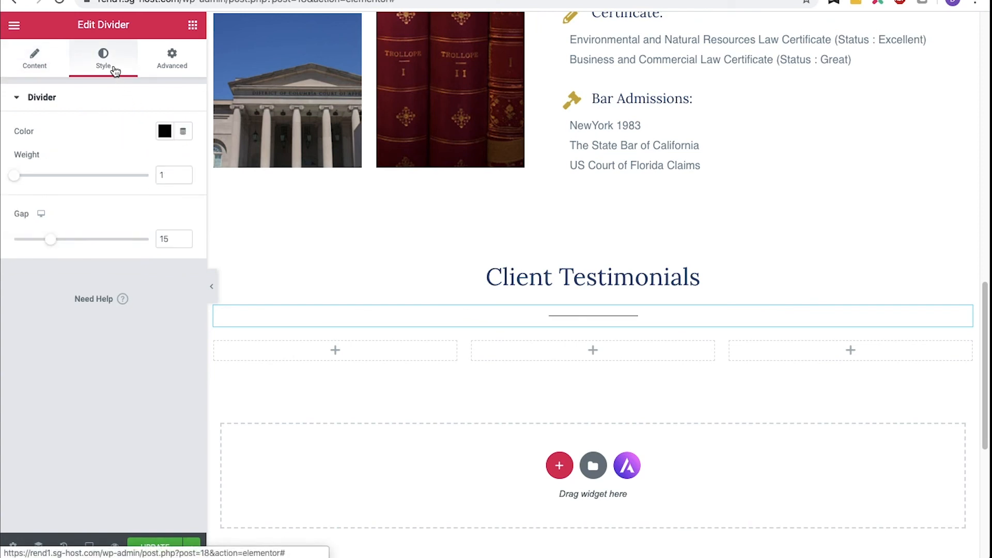
pyautogui.click(165, 131)
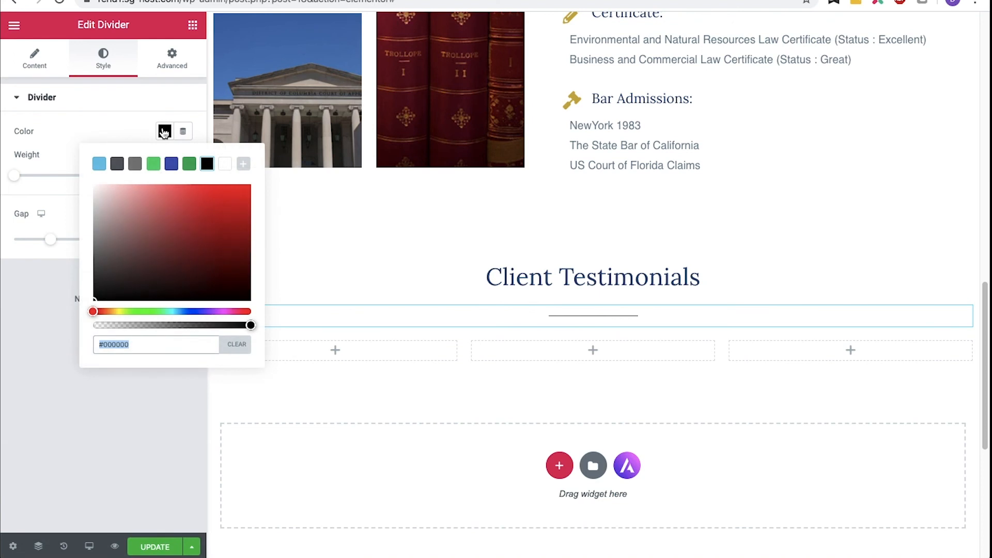
pyautogui.write('#06')
pyautogui.write('4470')
pyautogui.click(164, 132)
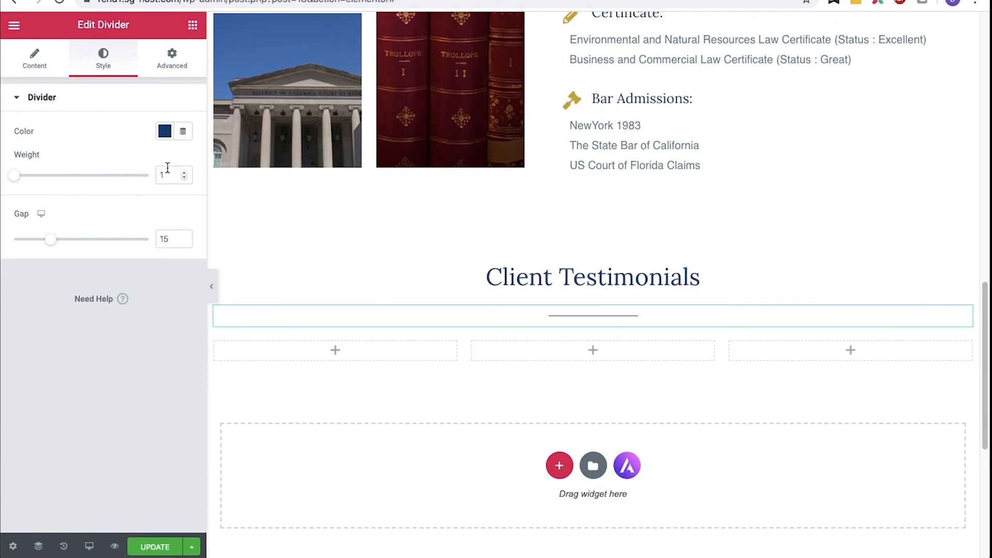
pyautogui.click(184, 173)
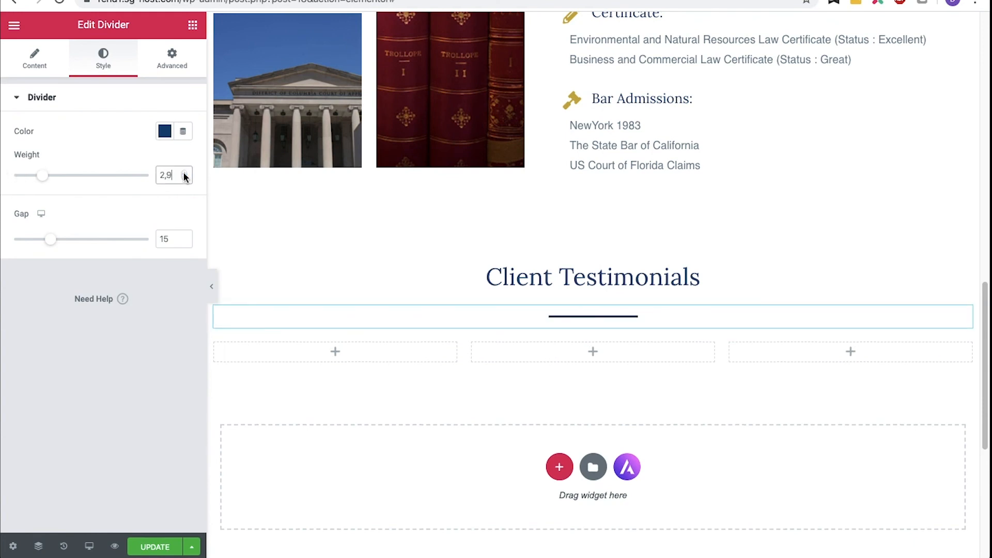
pyautogui.click(184, 242)
pyautogui.click(184, 242)
pyautogui.click(185, 241)
pyautogui.click(185, 241)
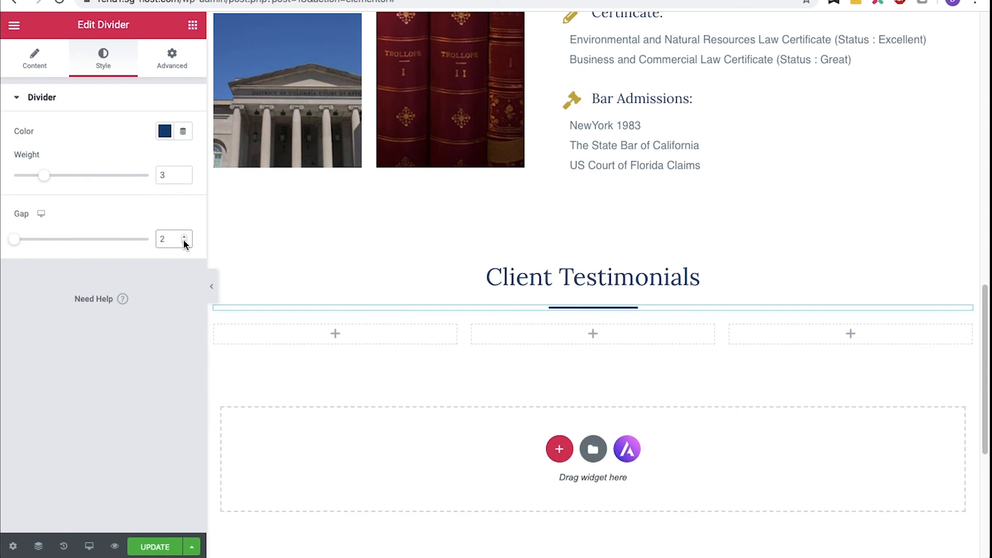
# - Insert an Inner Section into the first testimonial column and delete one of its two columns
pyautogui.click(193, 26)
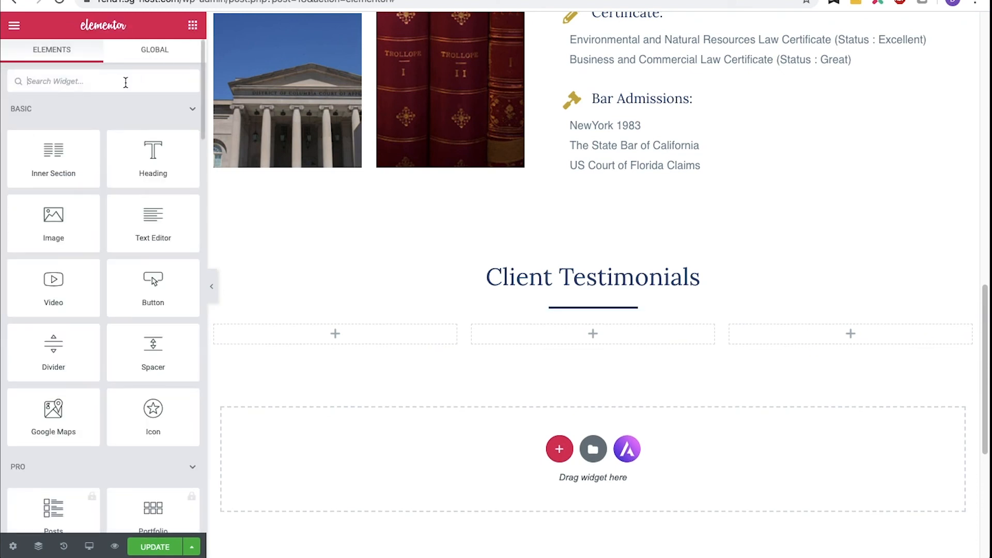
pyautogui.moveTo(60, 148); pyautogui.dragTo(319, 331)
pyautogui.rightClick(396, 350)
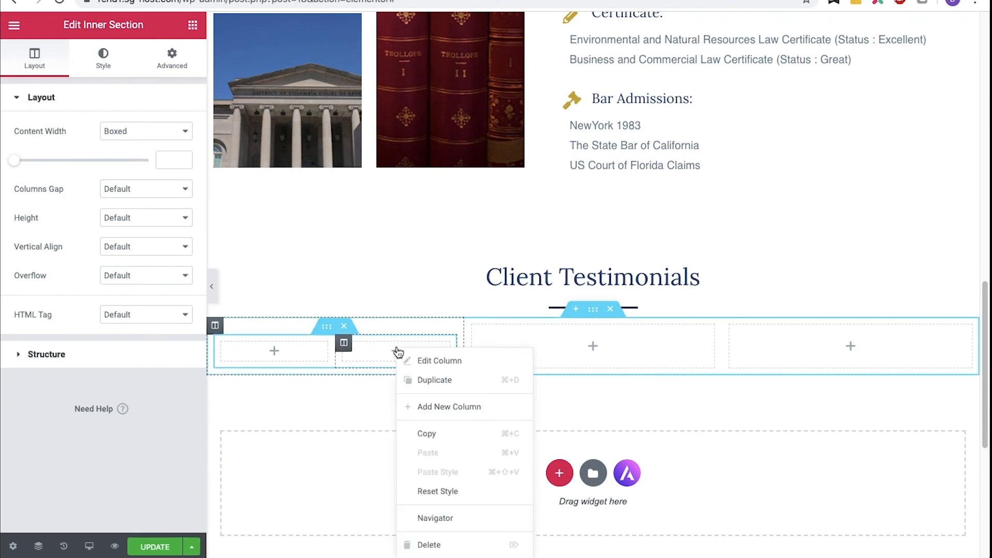
pyautogui.click(427, 543)
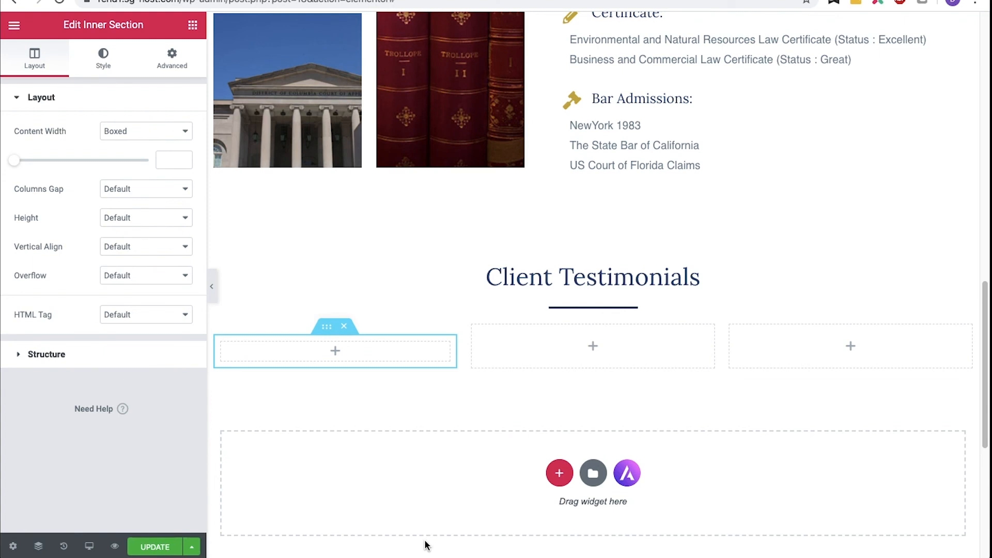
# - Add an Image widget into the inner column and set its image size to Thumbnail - 150 x 150
pyautogui.click(192, 25)
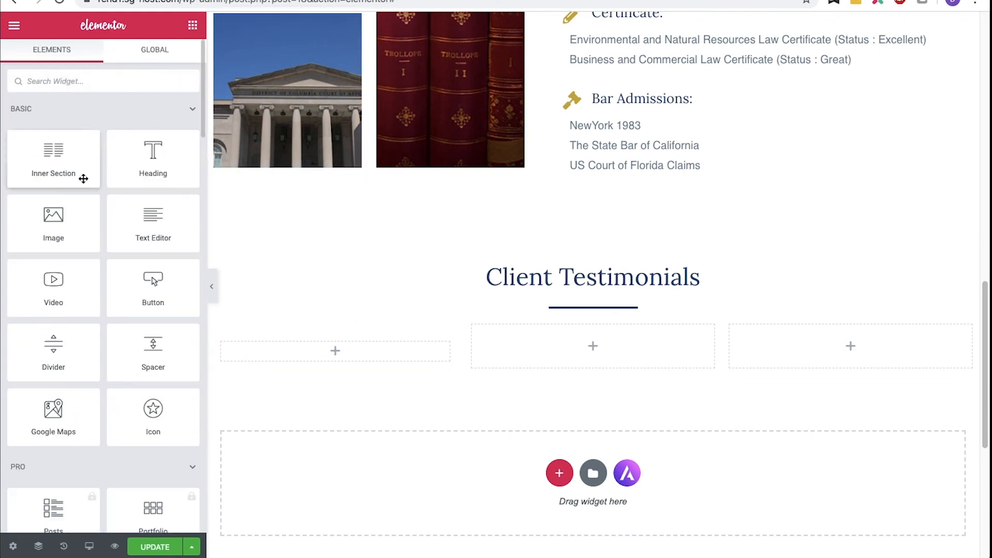
pyautogui.moveTo(51, 214); pyautogui.dragTo(314, 351)
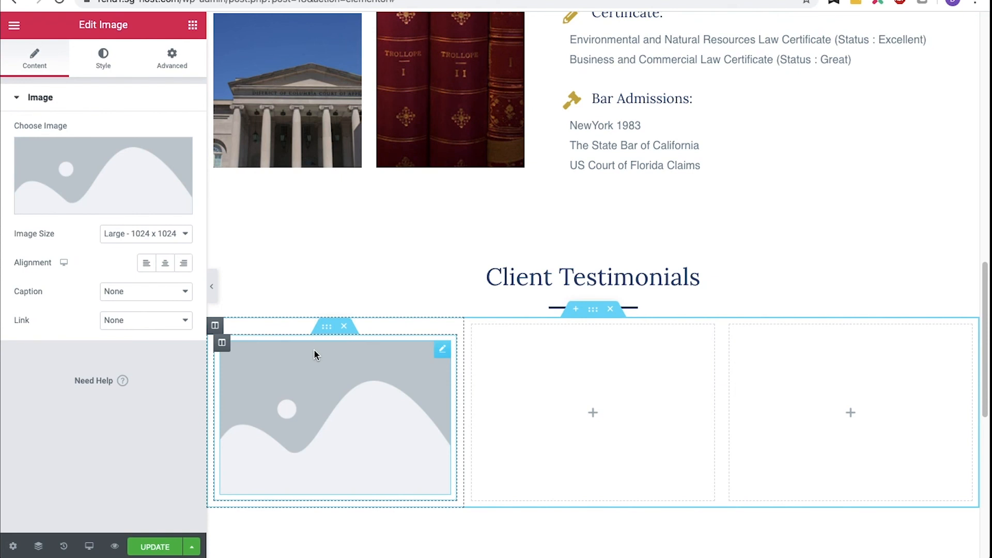
pyautogui.click(185, 240)
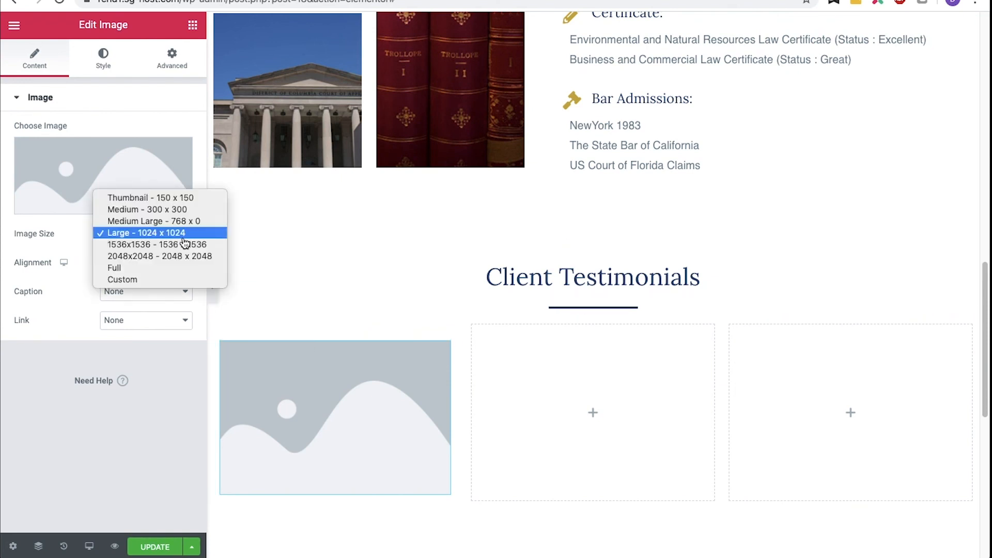
pyautogui.click(193, 199)
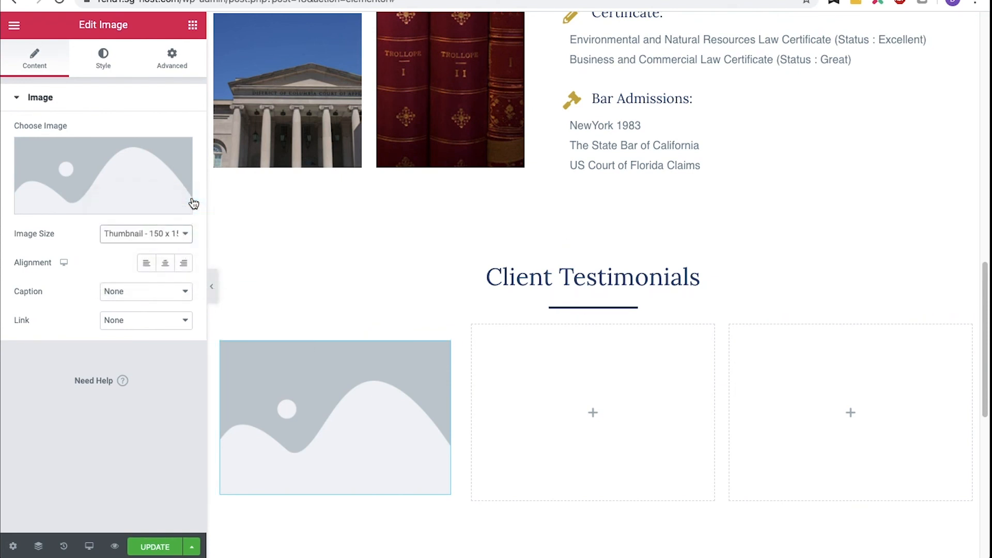
# - Choose the smiling woman's portrait from the media library, set its title and alt text to the client's name plus Review, and insert it
pyautogui.click(154, 184)
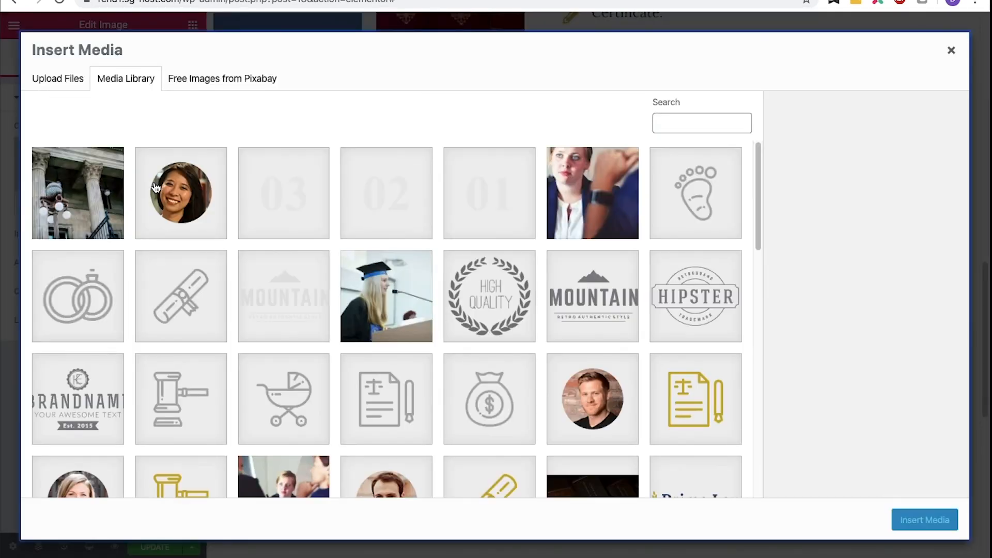
pyautogui.click(155, 187)
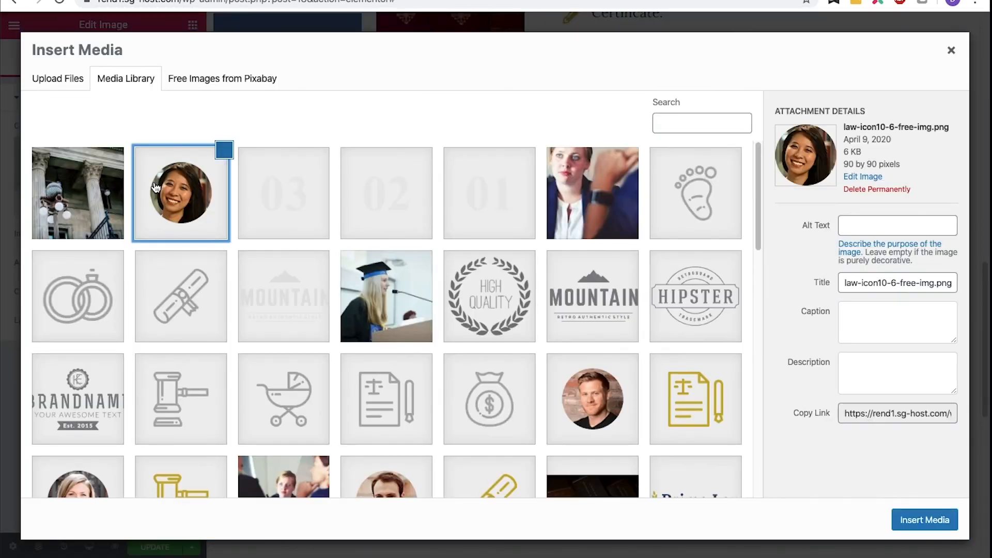
pyautogui.tripleClick(867, 284)
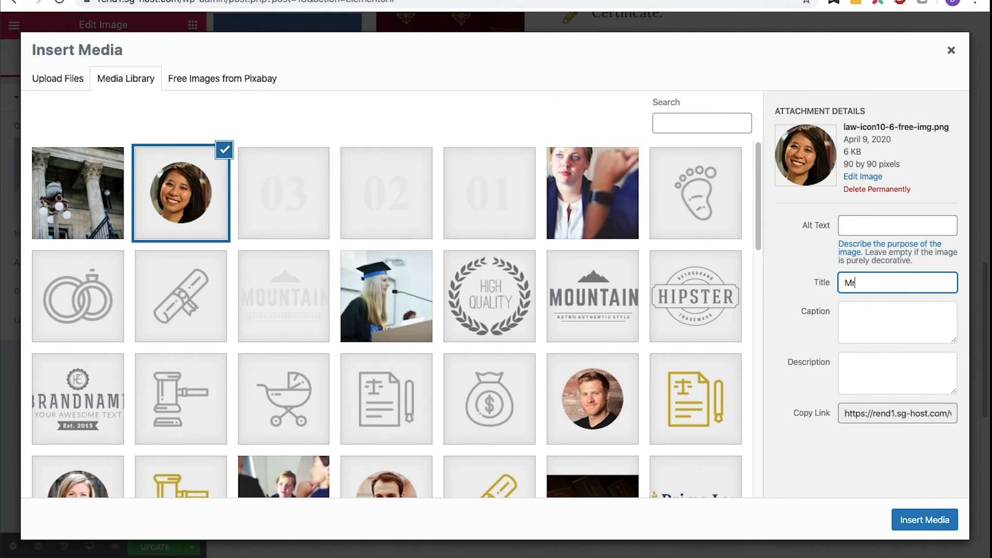
pyautogui.press('super+a')
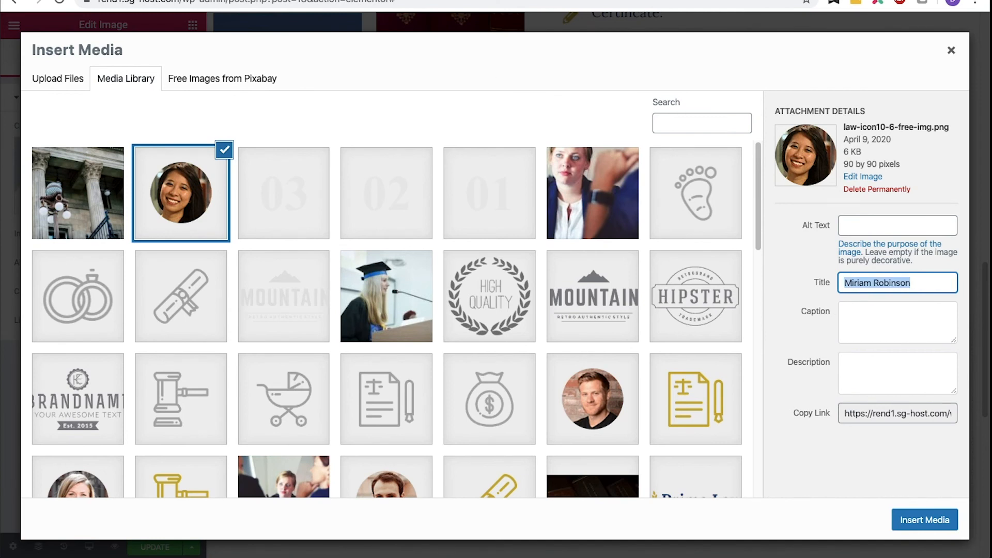
pyautogui.press('Right')
pyautogui.write('Review')
pyautogui.press('super+a')
pyautogui.press('super+c')
pyautogui.click(886, 221)
pyautogui.press('super+v')
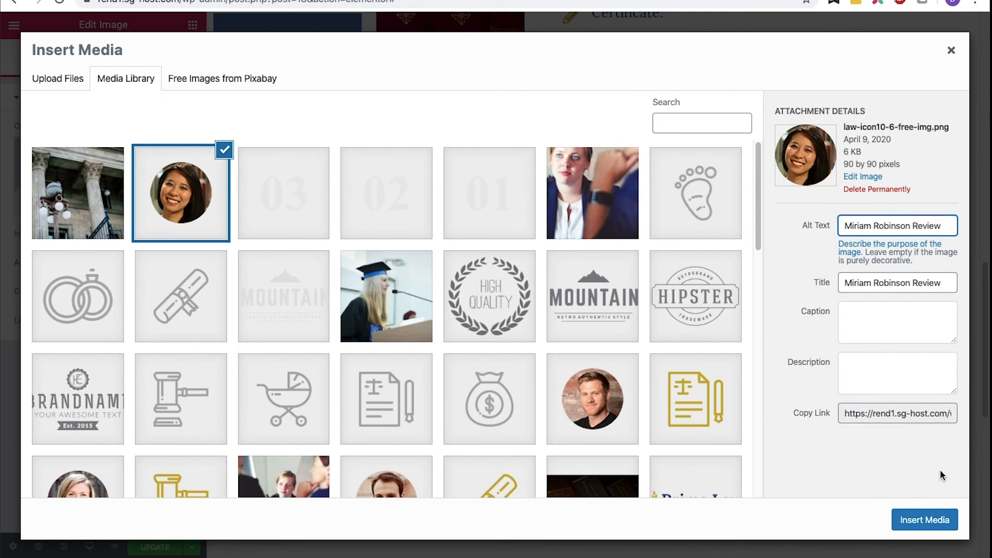
pyautogui.click(929, 518)
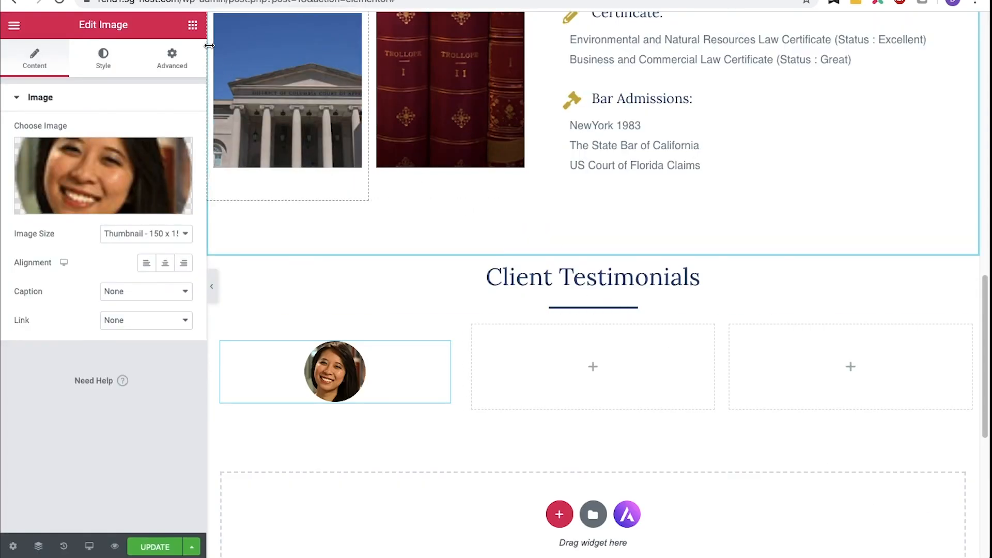
# - Add a Heading below the portrait containing the client's full name
pyautogui.click(192, 26)
pyautogui.moveTo(155, 148); pyautogui.dragTo(285, 380)
pyautogui.tripleClick(335, 451)
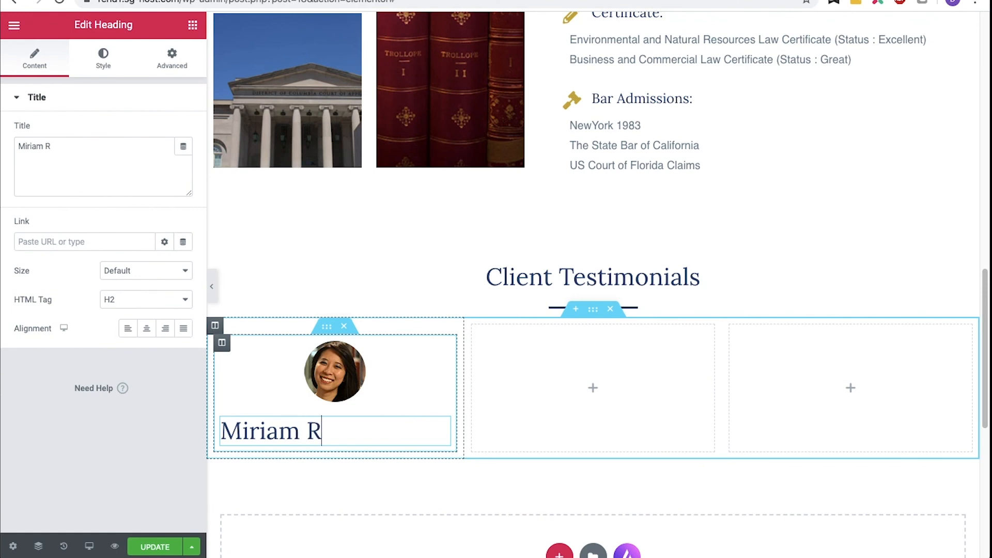
# - Set the name heading's text color to #06447d and center it
pyautogui.click(108, 59)
pyautogui.click(165, 131)
pyautogui.write('#0')
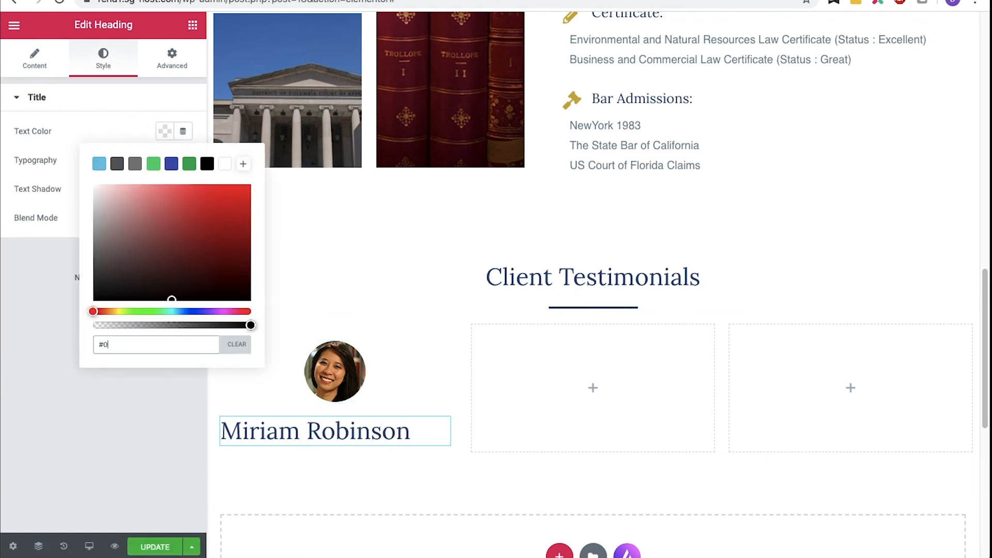
pyautogui.write('6447d')
pyautogui.click(163, 132)
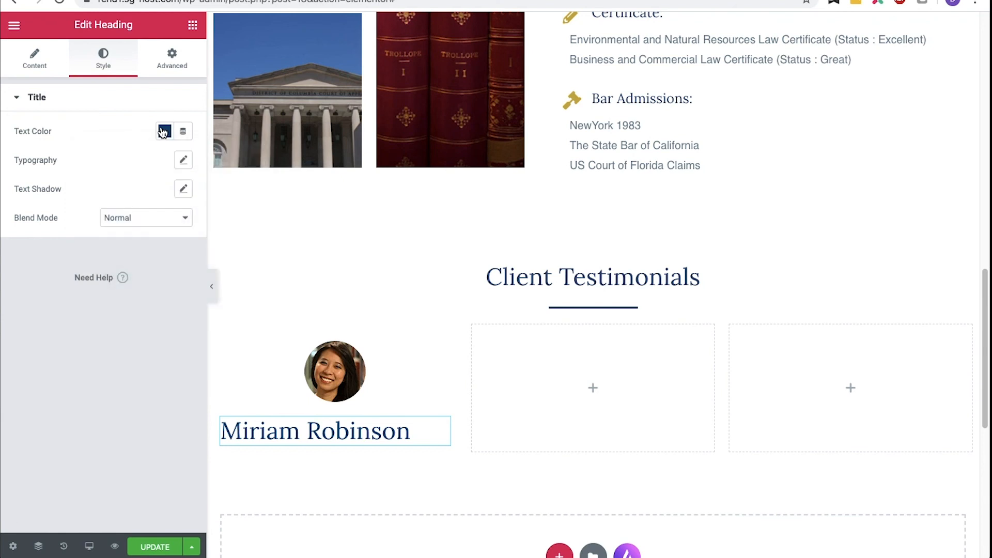
pyautogui.click(48, 66)
pyautogui.click(147, 333)
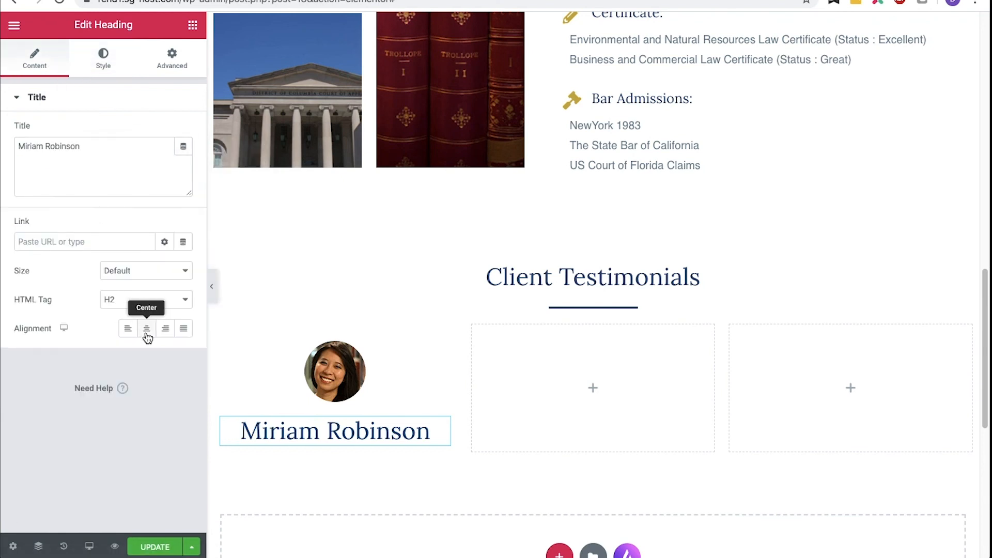
# - Add a Text Editor below the name, replace the placeholder with the pasted testimonial quote, and center the text
pyautogui.click(193, 24)
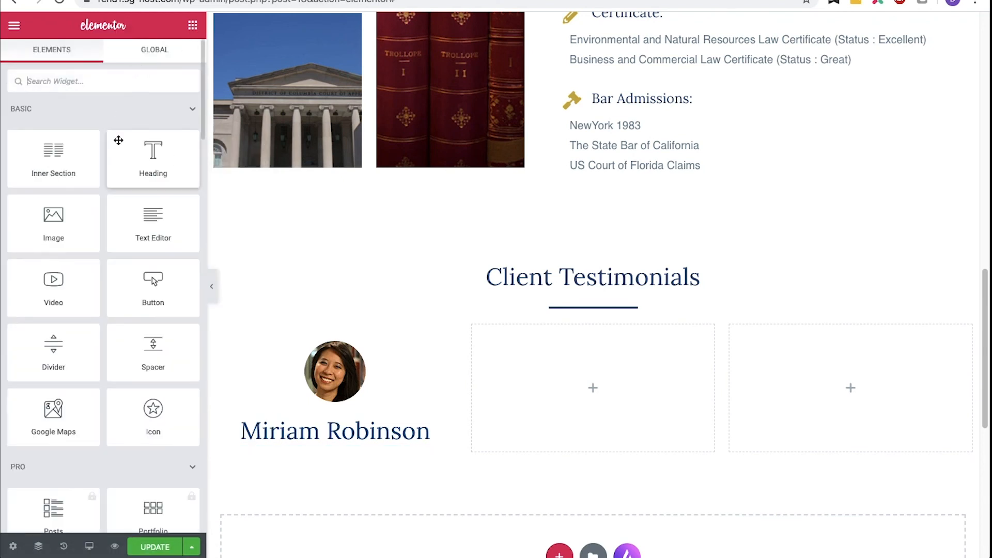
pyautogui.moveTo(133, 207); pyautogui.dragTo(272, 436)
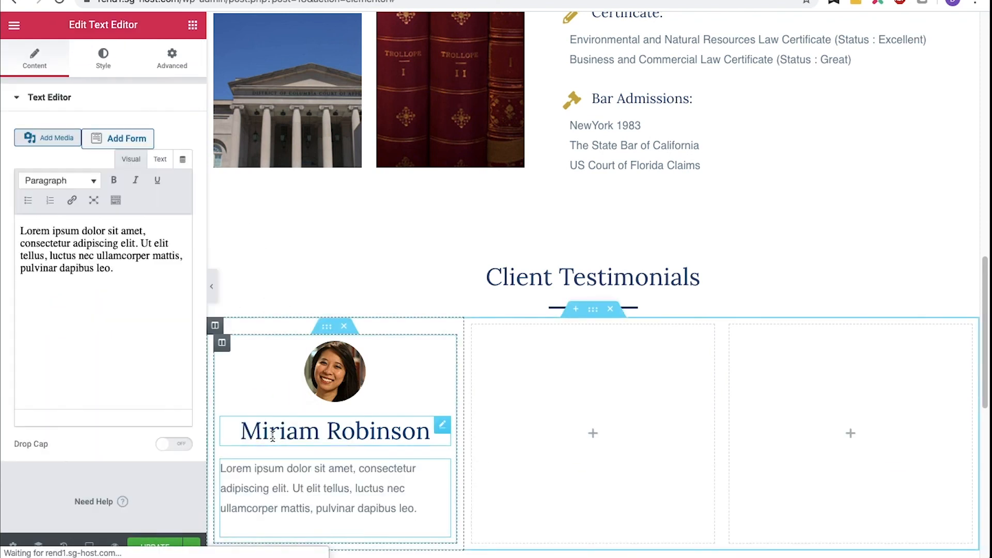
pyautogui.click(279, 468)
pyautogui.hotkey('ctrl', 'a')
pyautogui.press('BackSpace')
pyautogui.write('"Adam was delightful, in addition to being highly competent and supportive to me. We were perfectly assisted by John who also greatly helped us with the case. That really brought comfort during difficult times. Thank you very much"')
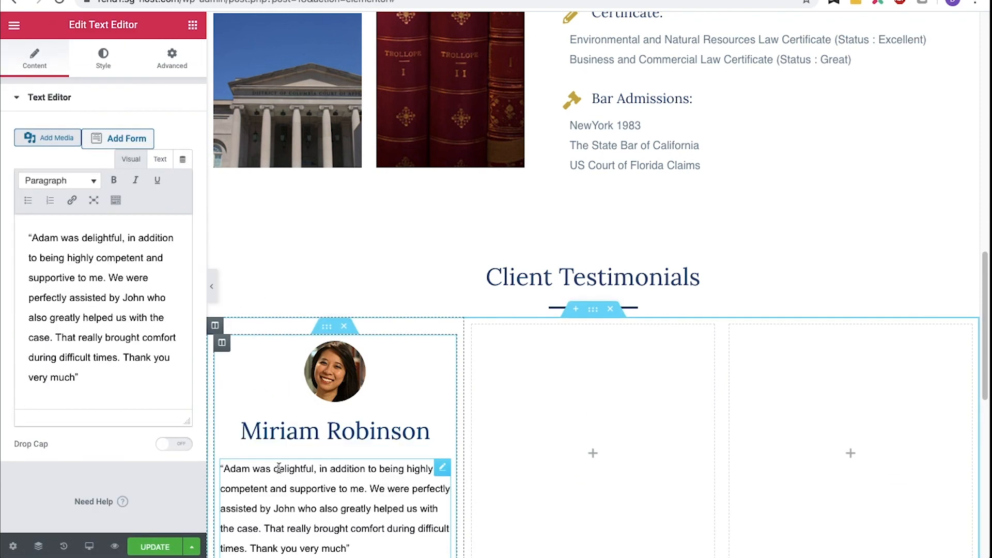
pyautogui.click(103, 57)
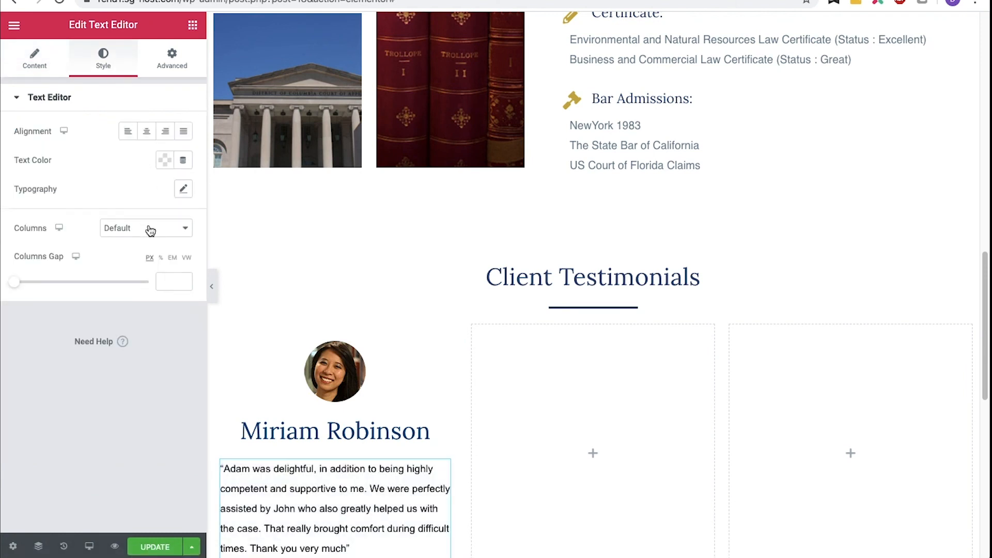
pyautogui.click(148, 133)
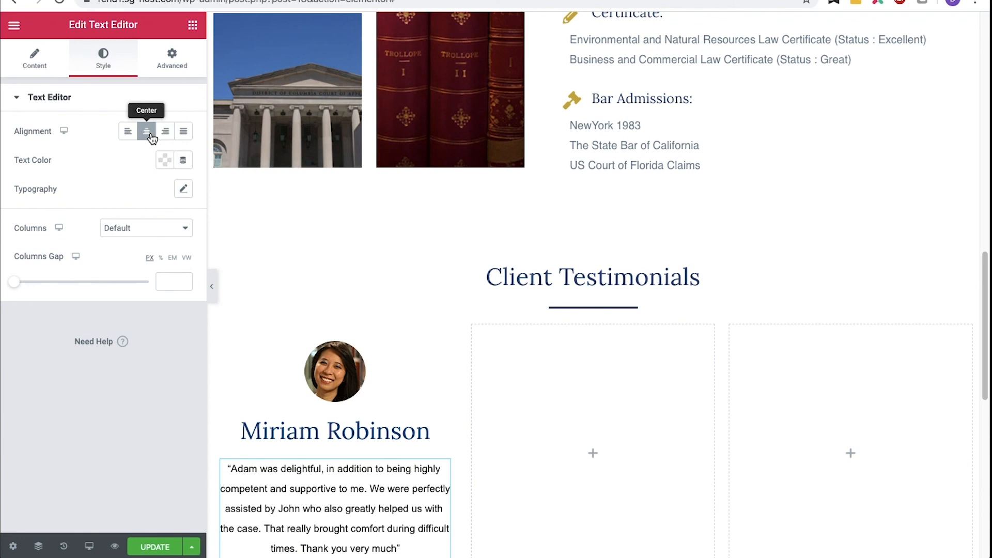
# - Add a centered Star Rating widget below the testimonial quote
pyautogui.click(193, 27)
pyautogui.write('star')
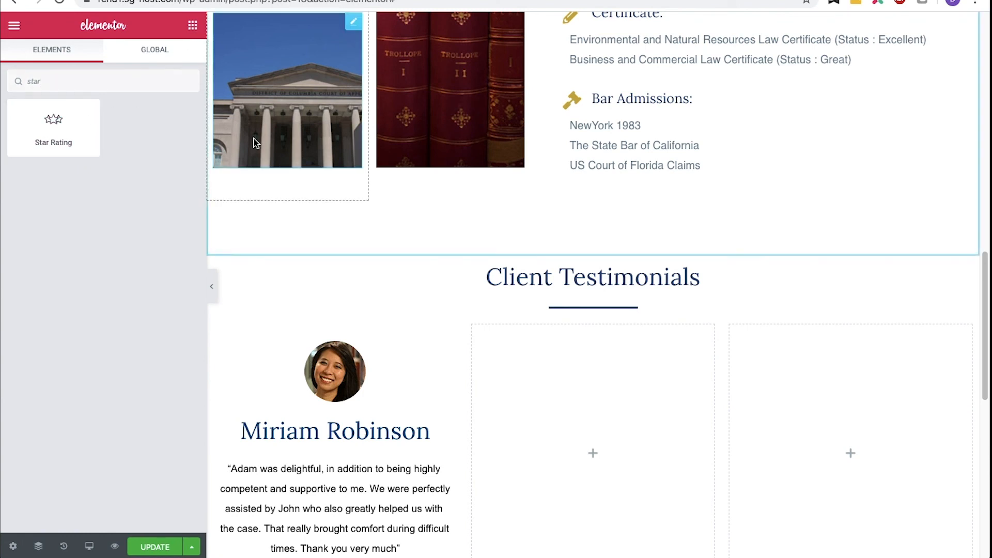
pyautogui.scroll(-3, 253, 137)
pyautogui.moveTo(77, 135); pyautogui.dragTo(350, 408)
pyautogui.click(148, 296)
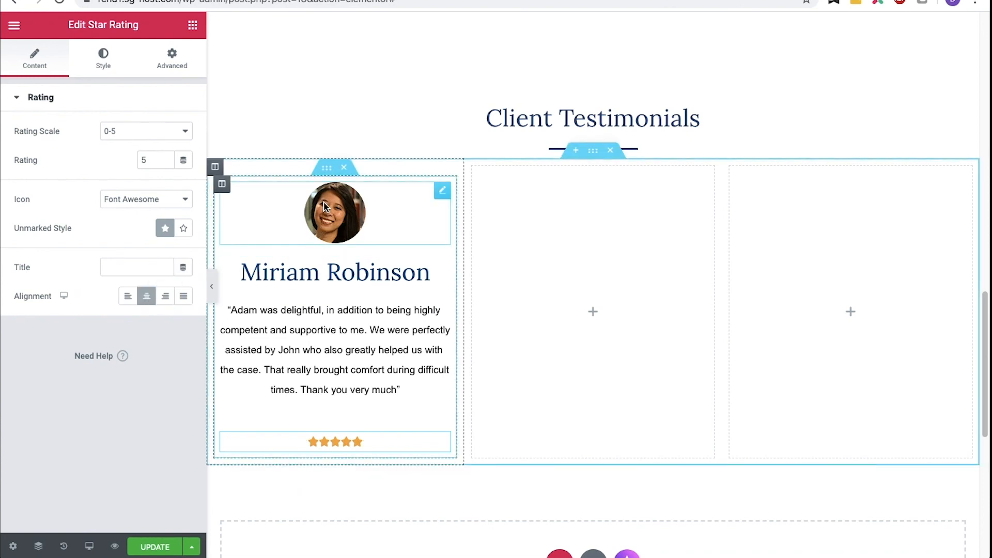
# - Give the testimonial card's inner section a box shadow with blur 10 and a border radius of 10 px
pyautogui.click(327, 171)
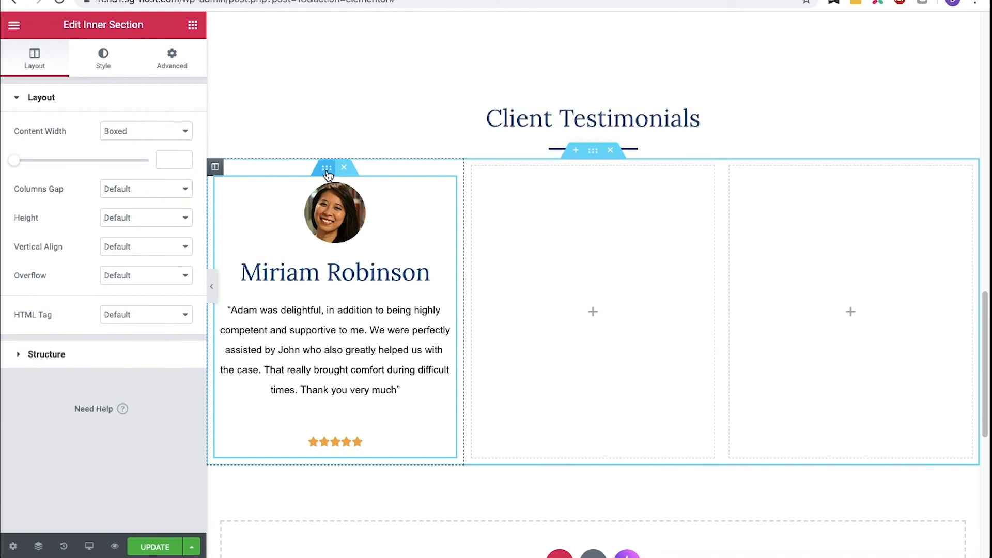
pyautogui.click(109, 70)
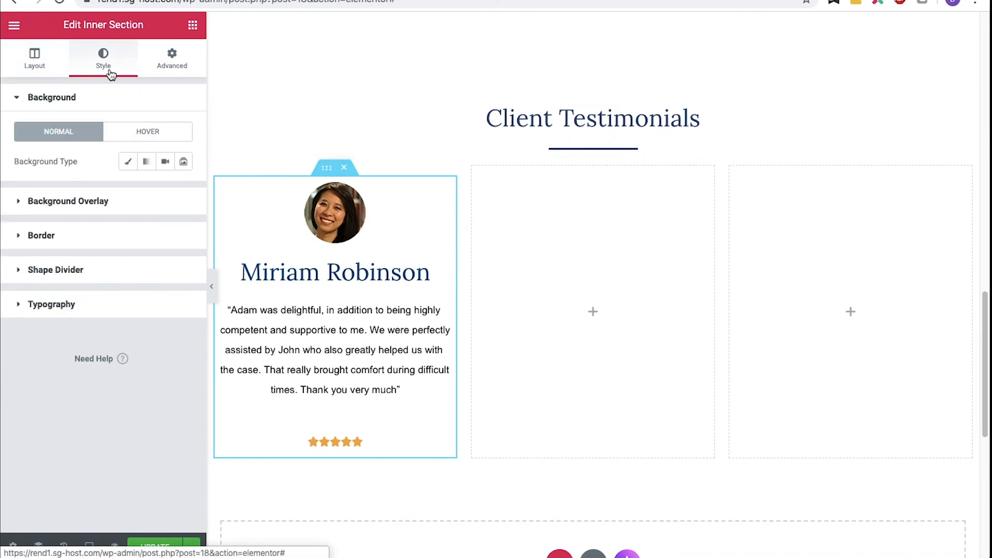
pyautogui.click(27, 237)
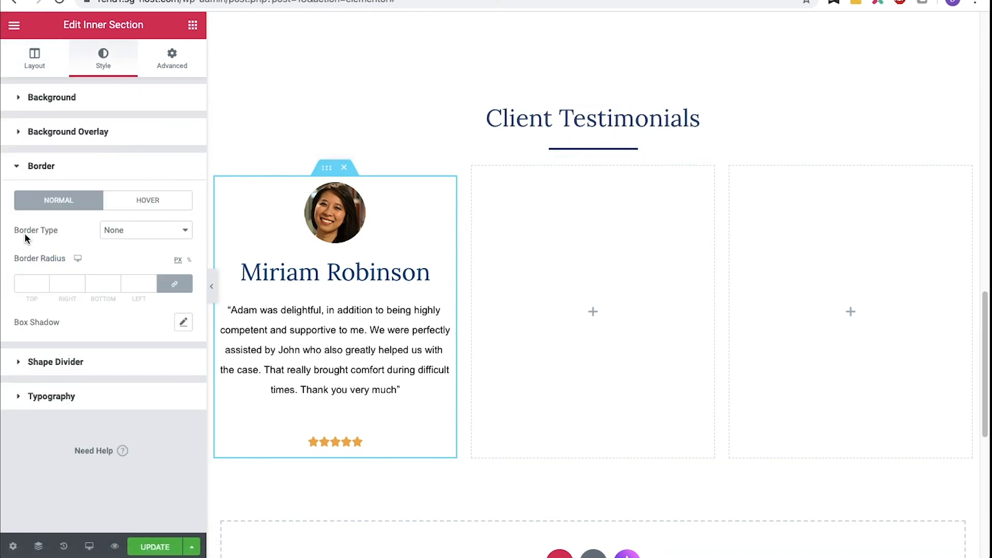
pyautogui.click(180, 322)
pyautogui.click(174, 459)
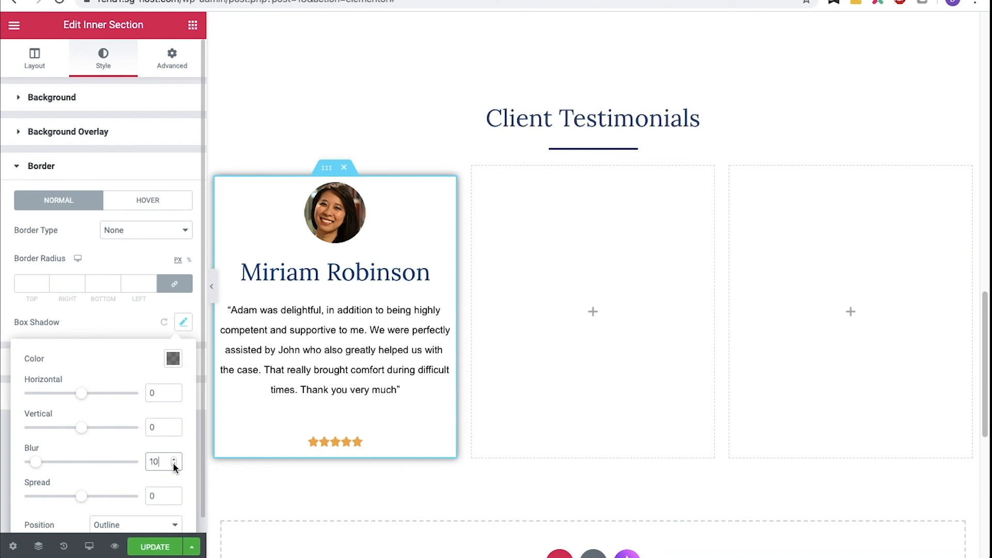
pyautogui.click(184, 325)
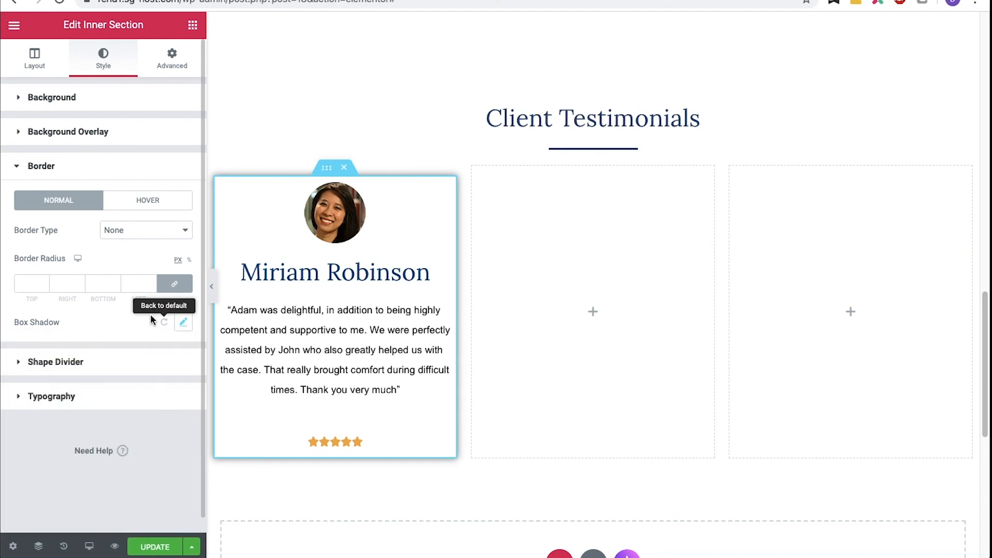
pyautogui.click(44, 285)
pyautogui.write('2')
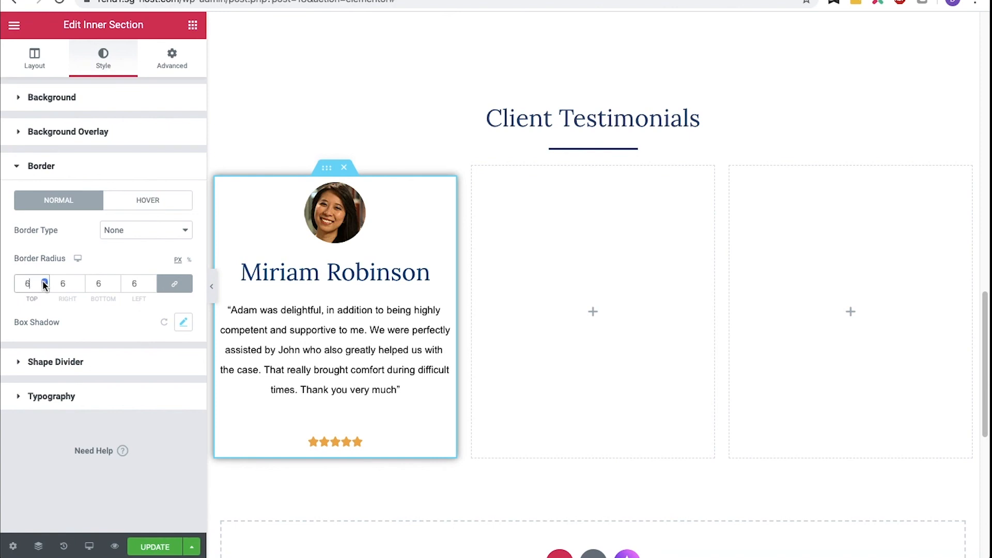
pyautogui.click(44, 282)
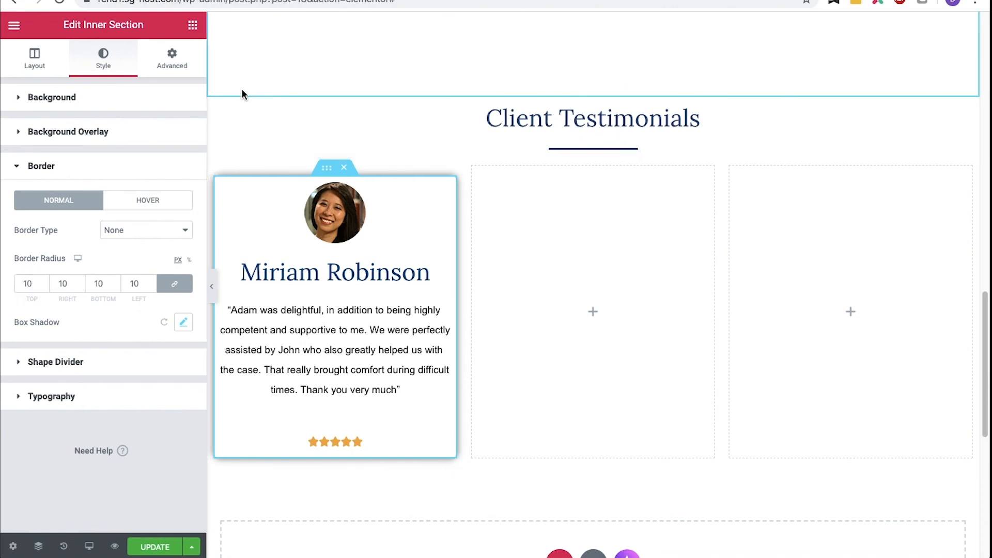
pyautogui.click(499, 208)
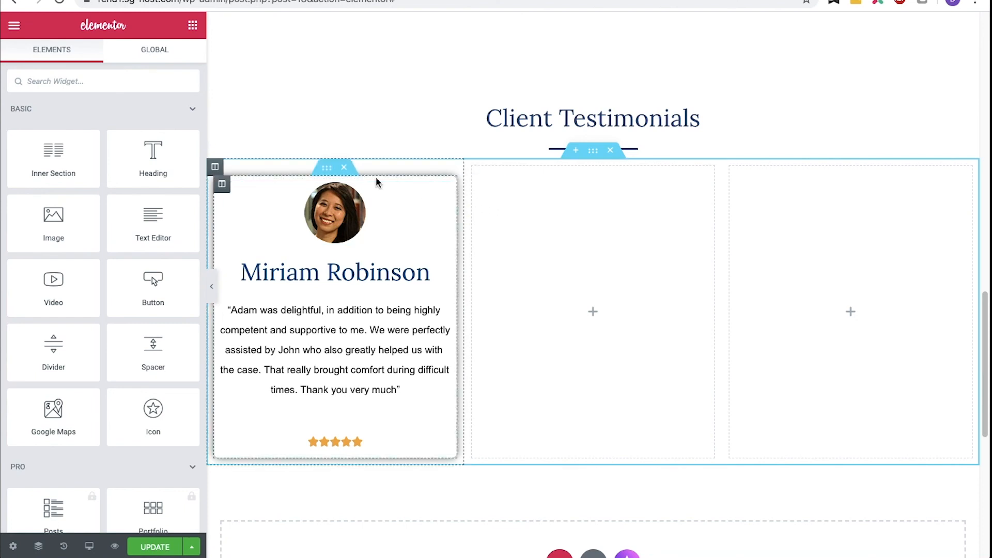
# - Duplicate the testimonial card twice and move the copies into the second and third columns
pyautogui.rightClick(329, 168)
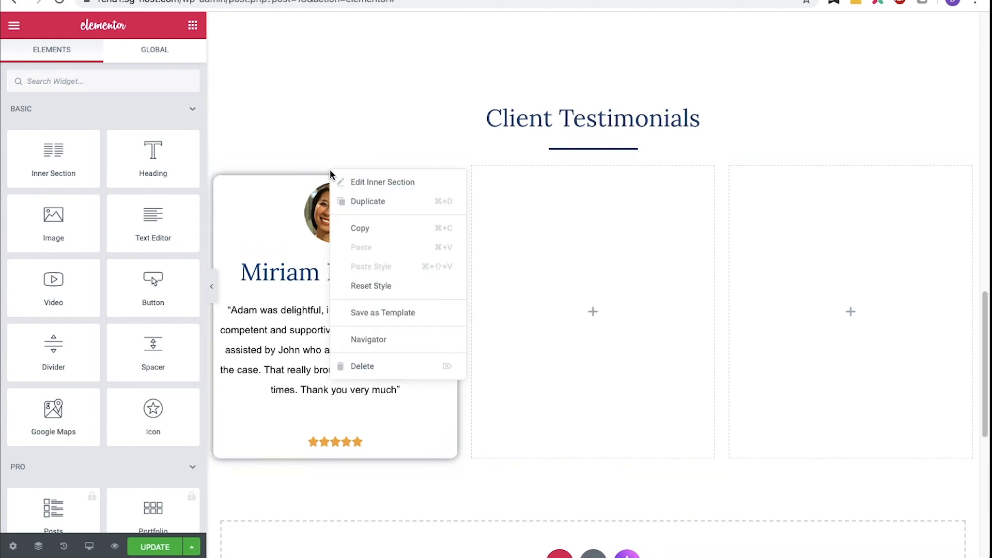
pyautogui.click(355, 203)
pyautogui.scroll(-2, 355, 205)
pyautogui.moveTo(330, 381); pyautogui.dragTo(517, 177)
pyautogui.rightClick(584, 101)
pyautogui.click(594, 135)
pyautogui.moveTo(589, 381); pyautogui.dragTo(820, 111)
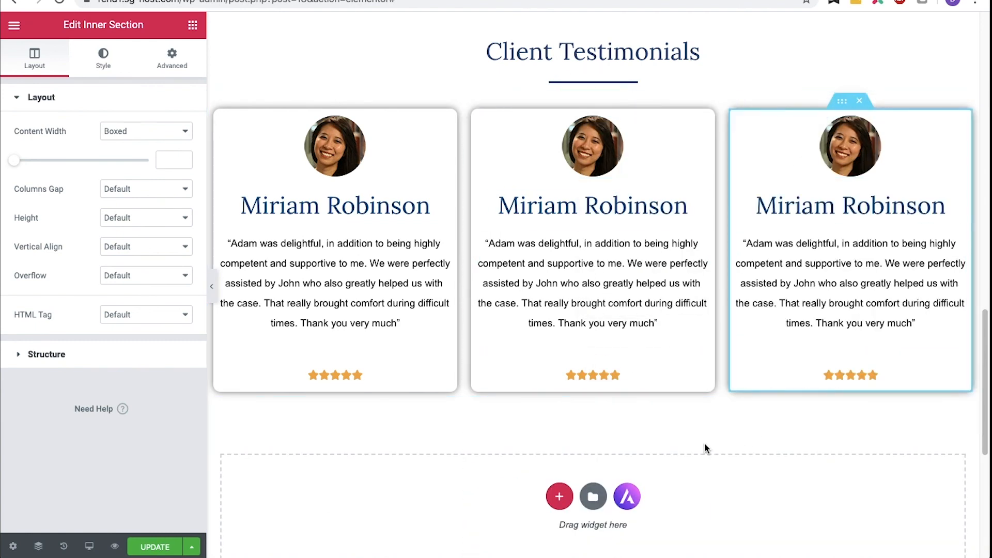
# - Save the Home page and exit the editor to the dashboard
pyautogui.click(153, 540)
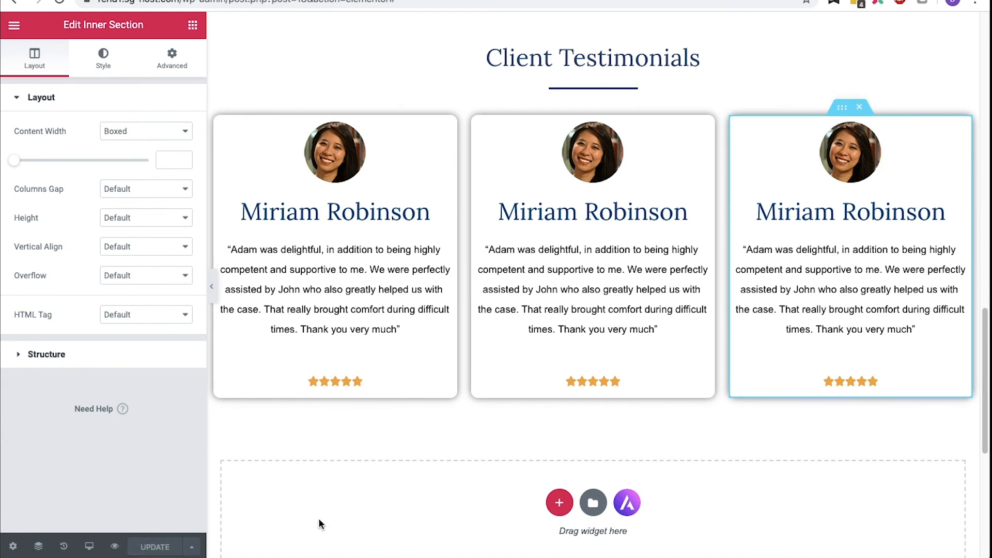
pyautogui.scroll(-7, 318, 518)
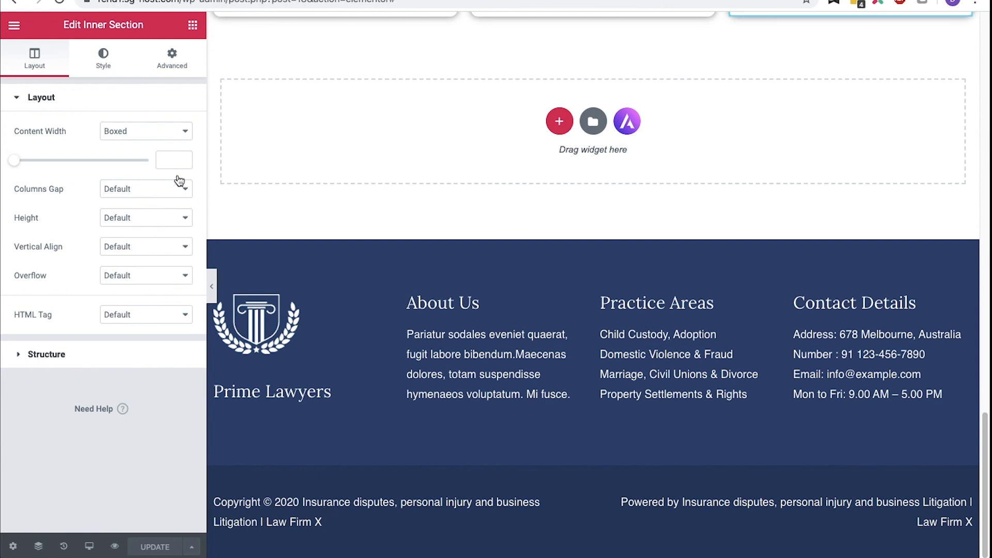
pyautogui.click(14, 25)
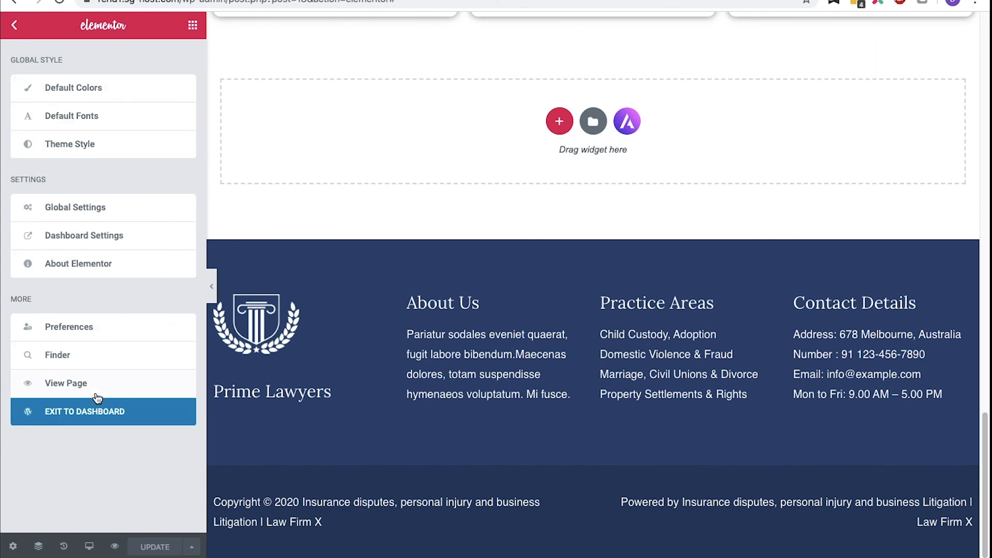
pyautogui.click(95, 412)
# - Create and publish a new page titled Disclaimer
pyautogui.click(21, 31)
pyautogui.click(15, 177)
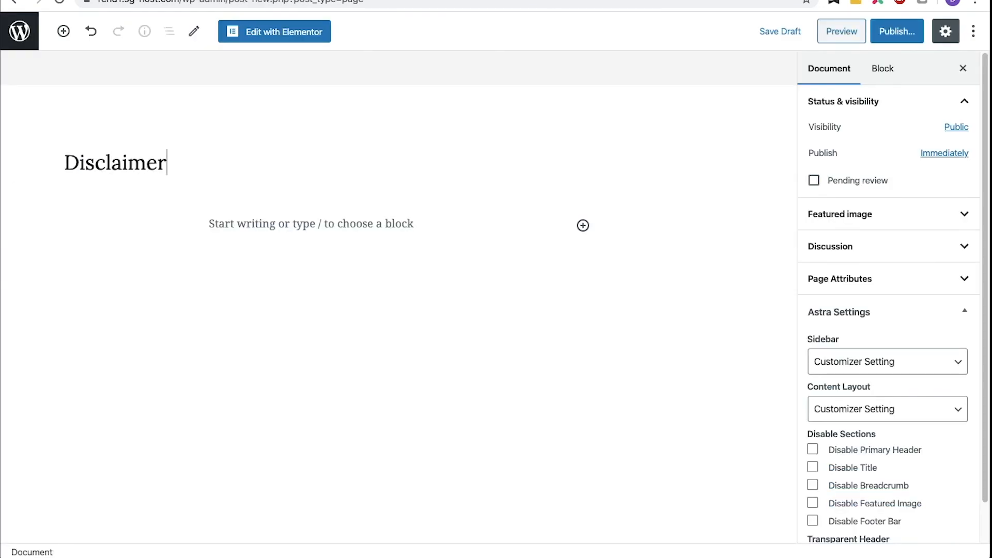
pyautogui.click(894, 31)
pyautogui.click(891, 31)
pyautogui.click(17, 31)
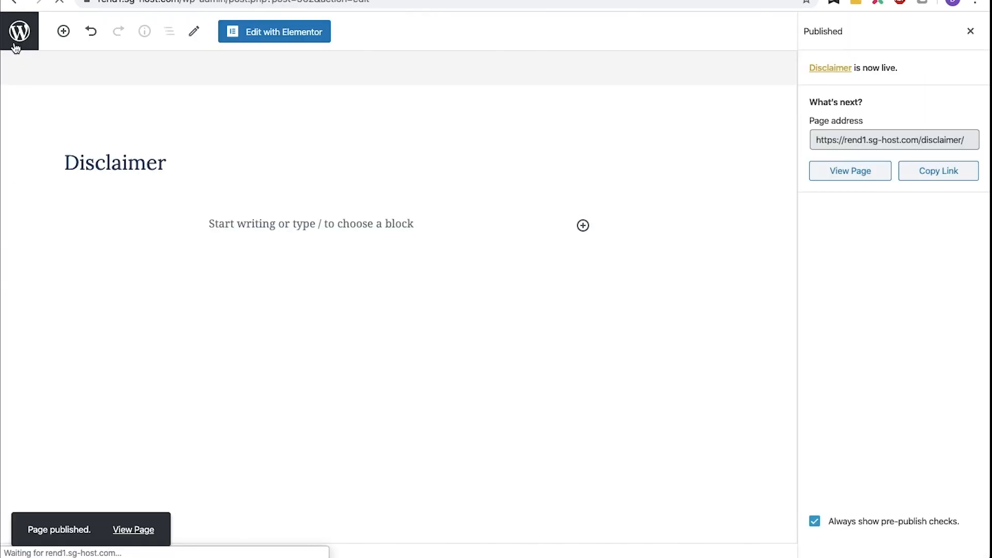
# - Create and publish a new page titled Terms of Use
pyautogui.write('Terms of Use')
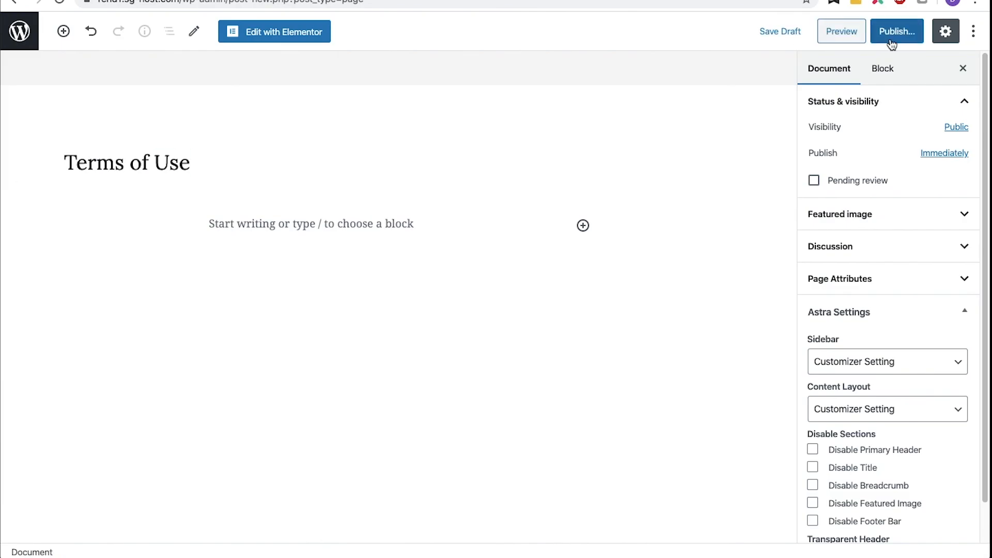
pyautogui.click(893, 31)
pyautogui.click(891, 32)
pyautogui.click(17, 31)
# - Create and publish a new page titled Privacy Policy, then return to the site front end
pyautogui.click(21, 177)
pyautogui.write('Privacy Policy')
pyautogui.click(892, 31)
pyautogui.click(891, 32)
pyautogui.click(15, 46)
# - Open the Footer template in Elementor
pyautogui.moveTo(41, 47)
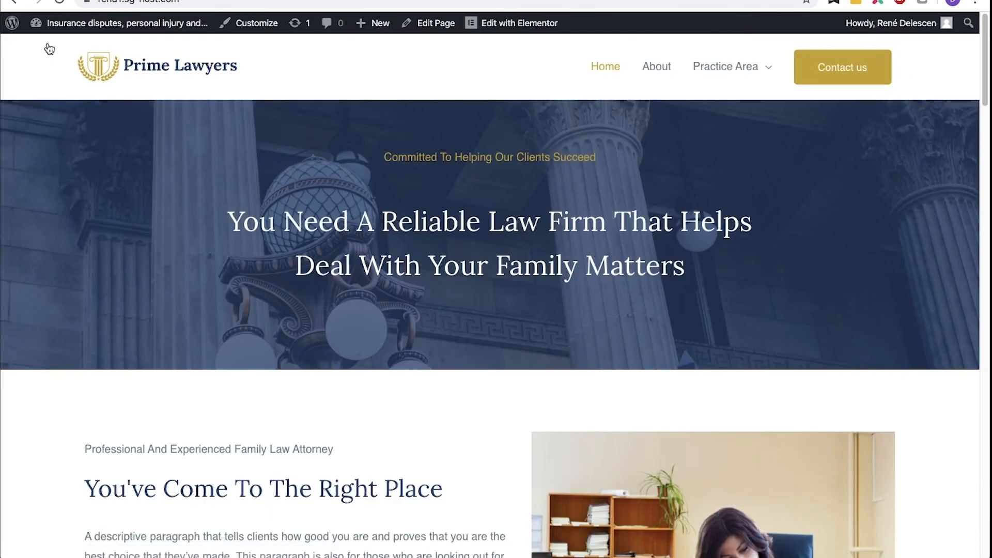
pyautogui.moveTo(526, 22)
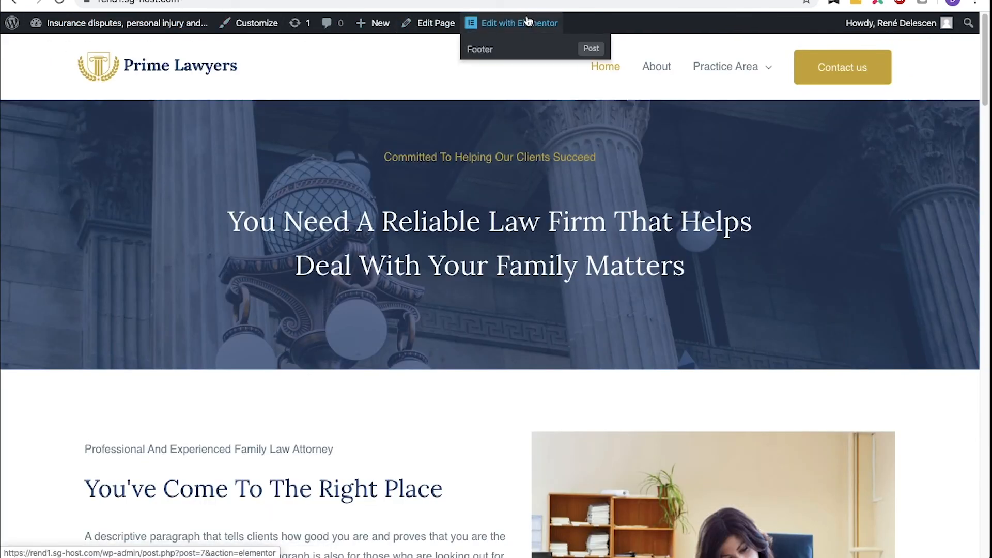
pyautogui.click(504, 48)
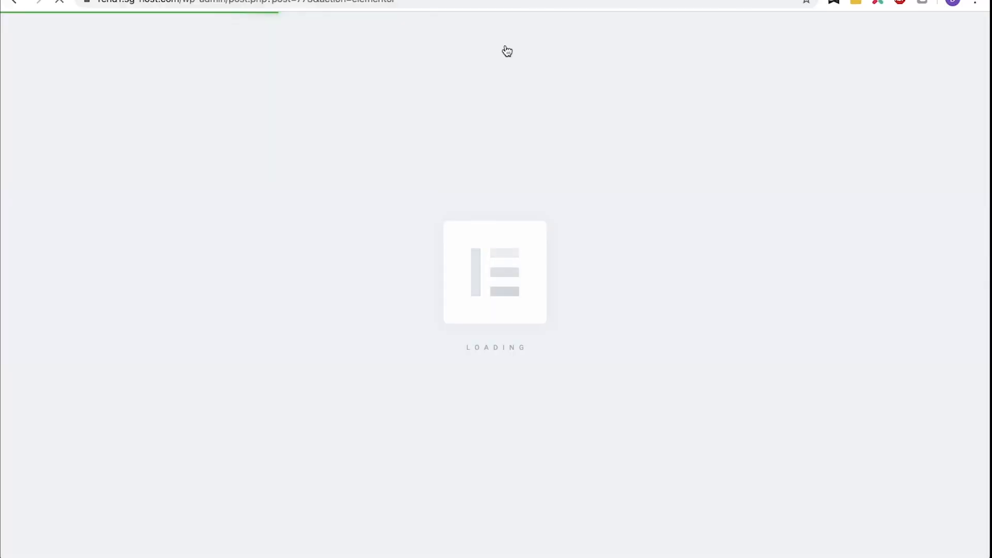
# - Trim the footer copyright text so it ends after the current year shortcode
pyautogui.click(359, 287)
pyautogui.moveTo(137, 147); pyautogui.dragTo(185, 147)
pyautogui.press('BackSpace')
pyautogui.press('BackSpace')
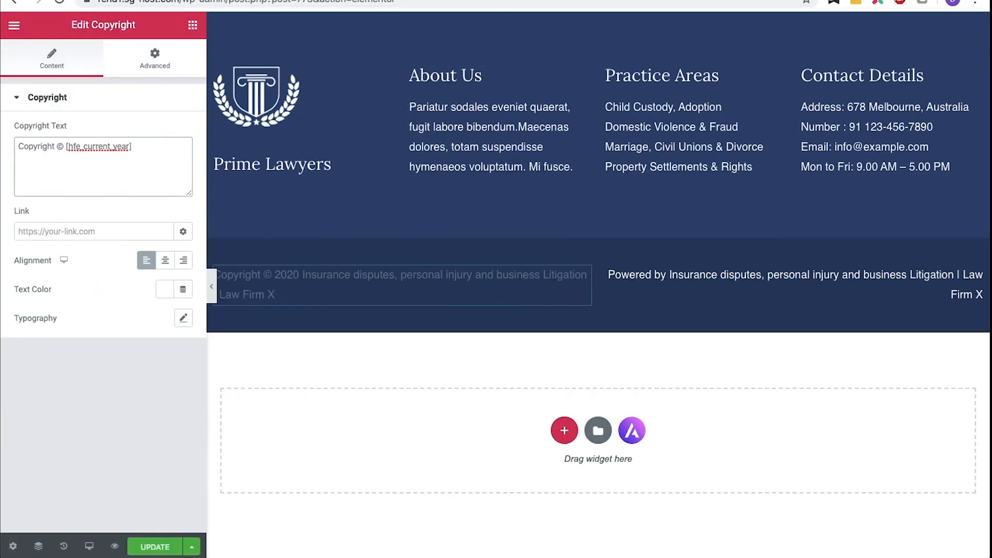
# - Delete the 'Powered by' text widget and its empty column from the footer bar
pyautogui.rightClick(699, 281)
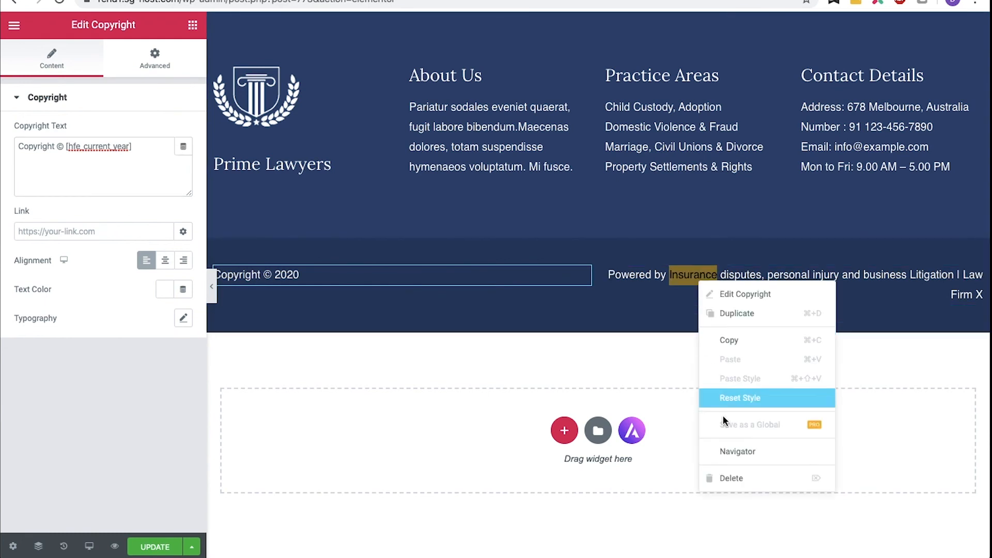
pyautogui.click(726, 471)
pyautogui.rightClick(736, 283)
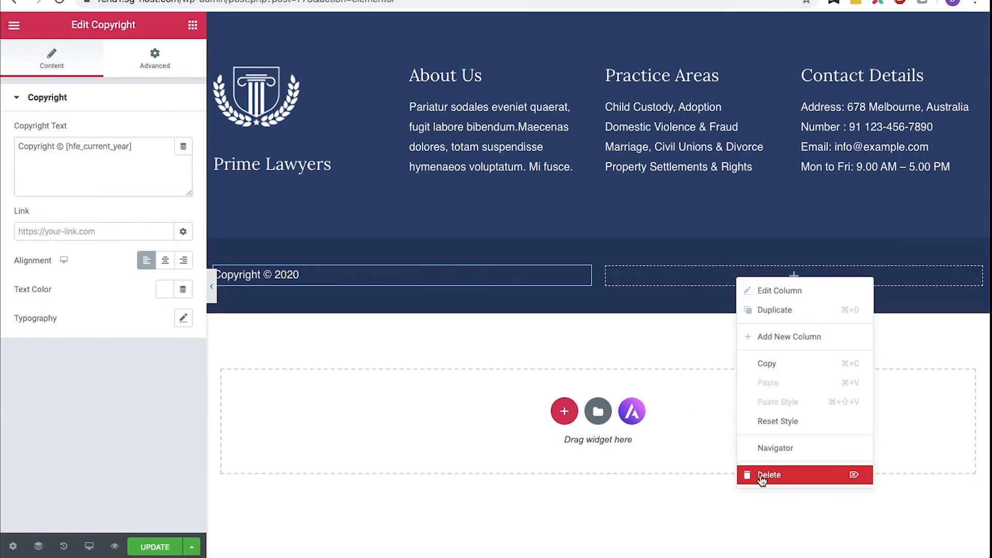
pyautogui.click(761, 474)
# - Append pipe-separated links to the Disclaimer, Terms Of Service and Privacy Policy pages to the copyright text
pyautogui.click(138, 146)
pyautogui.write('<a href="https://rend1.sg-host.com/disclaimer/">Disclaimer</a> | <a href="https://rend1.sg-host.com/terms-of-service/">Terms Of Service</a> | <a href="https://rend1.sg-host.com/privacy/">Privacy Policy</a>')
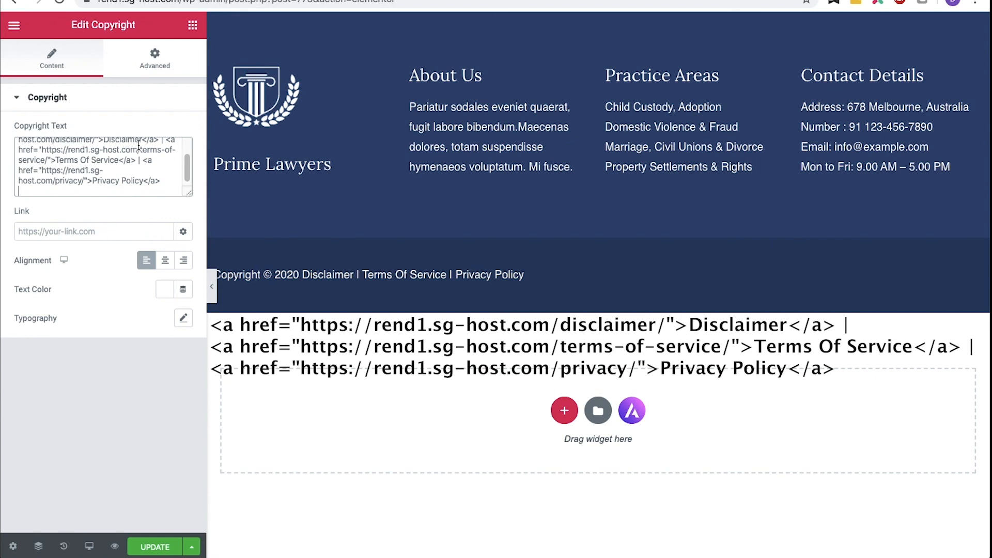
pyautogui.moveTo(191, 159); pyautogui.dragTo(186, 131)
pyautogui.click(133, 146)
pyautogui.write('|')
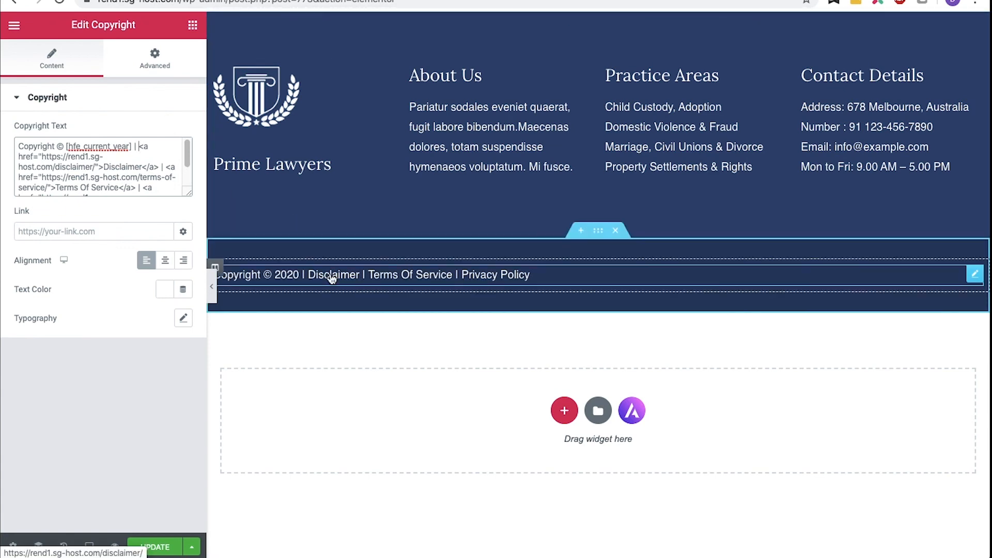
# - Center the copyright text, save the footer, and open the page view
pyautogui.click(165, 260)
pyautogui.click(155, 547)
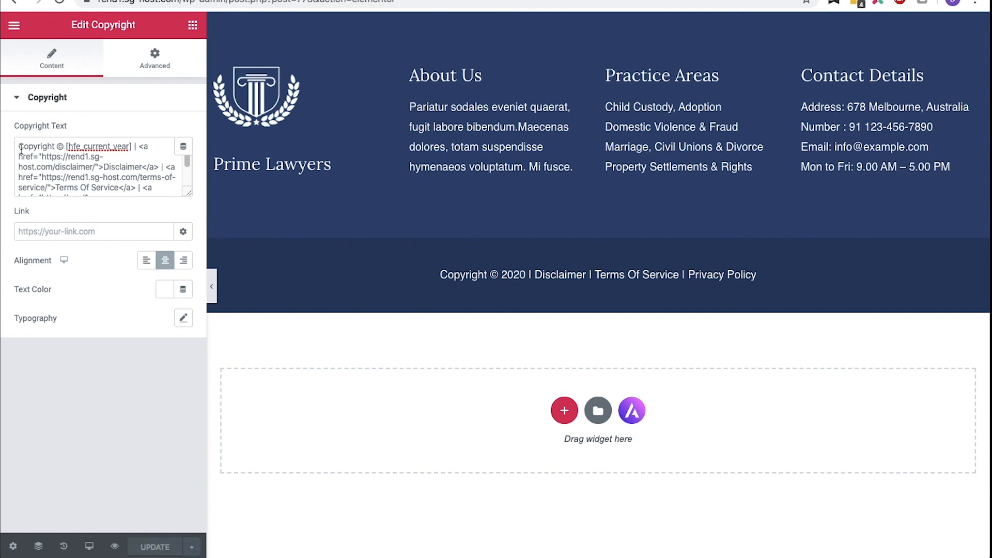
pyautogui.click(14, 25)
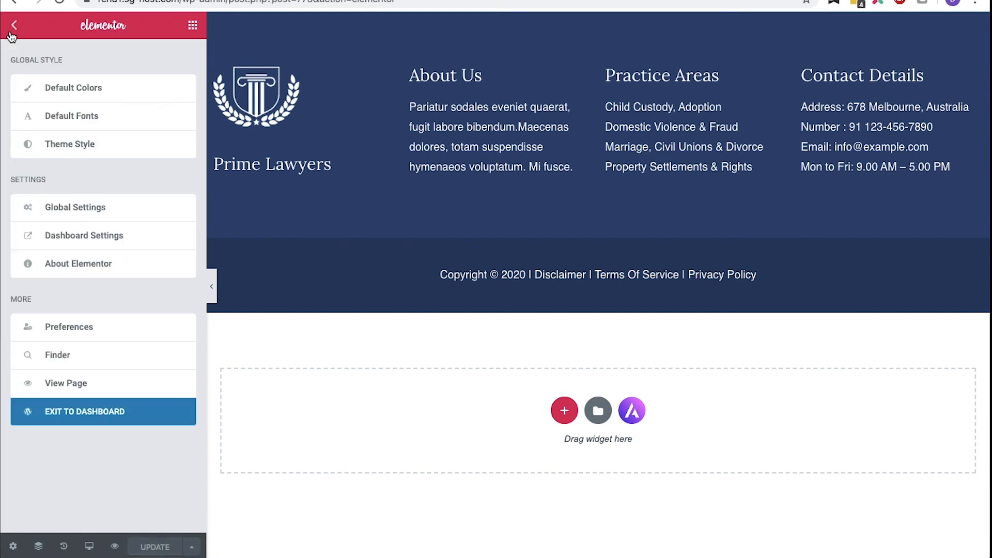
pyautogui.click(119, 385)
# - Test the Disclaimer, Privacy Policy and Terms Of Service links in the footer
pyautogui.click(460, 302)
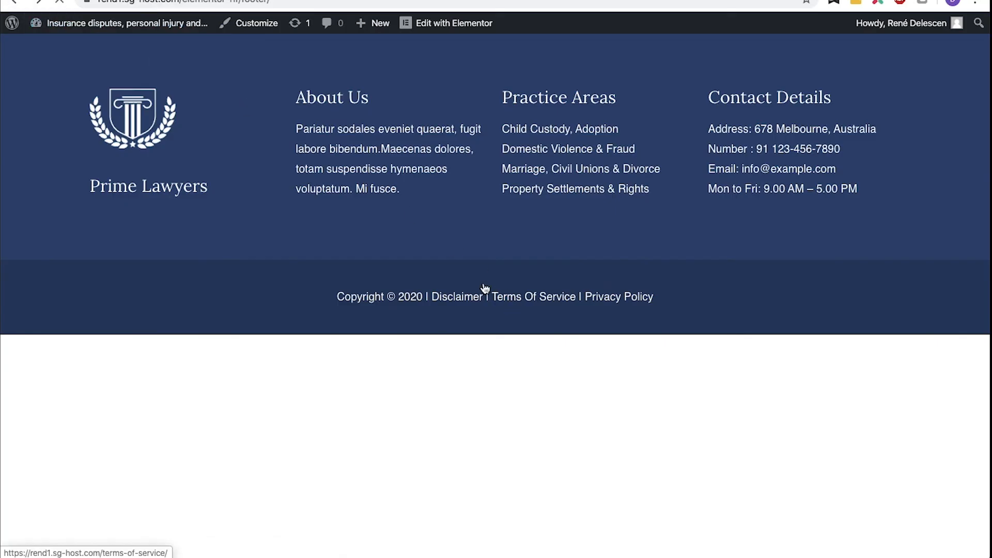
pyautogui.click(485, 287)
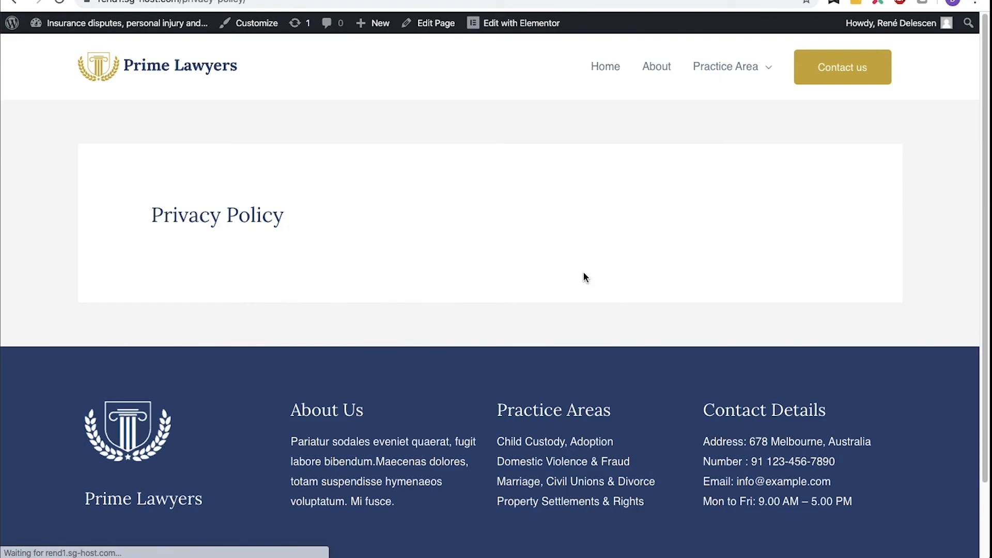
pyautogui.click(13, 2)
pyautogui.click(524, 303)
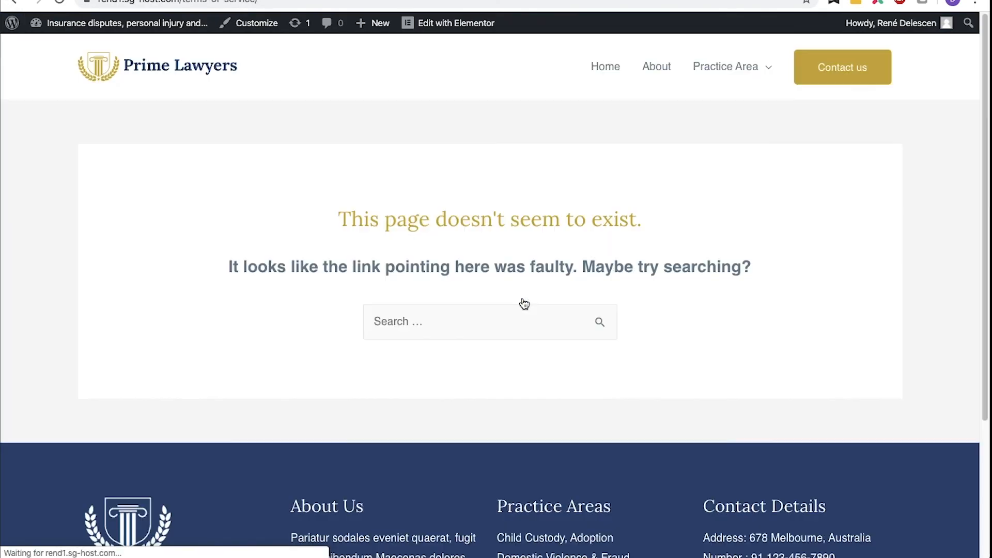
pyautogui.click(15, 4)
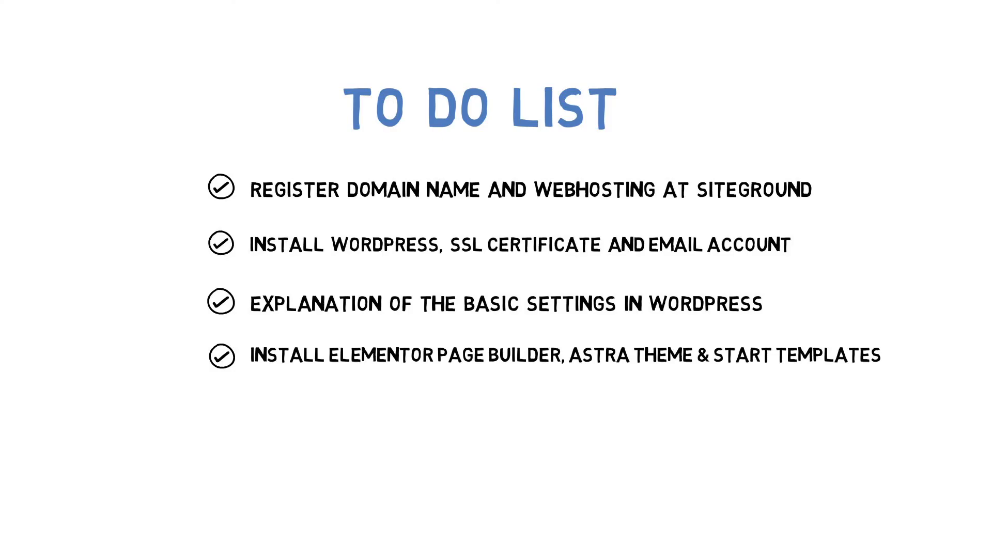